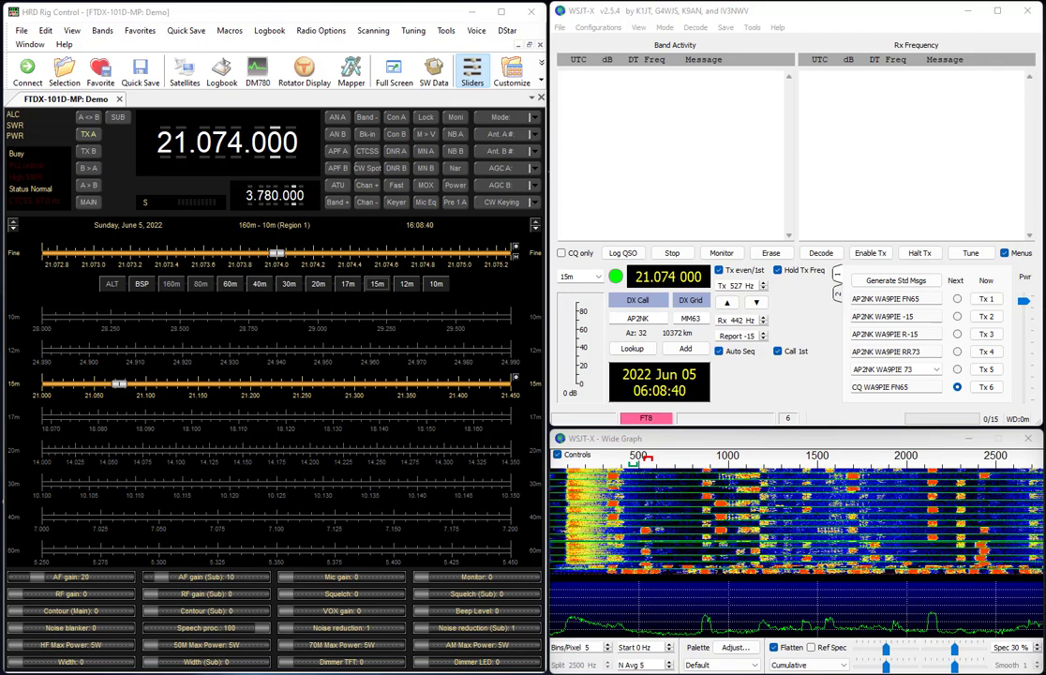
Open the HRD Rig Control connection dialog, review the list of demo radios, and close the dialog
left_click(133, 16)
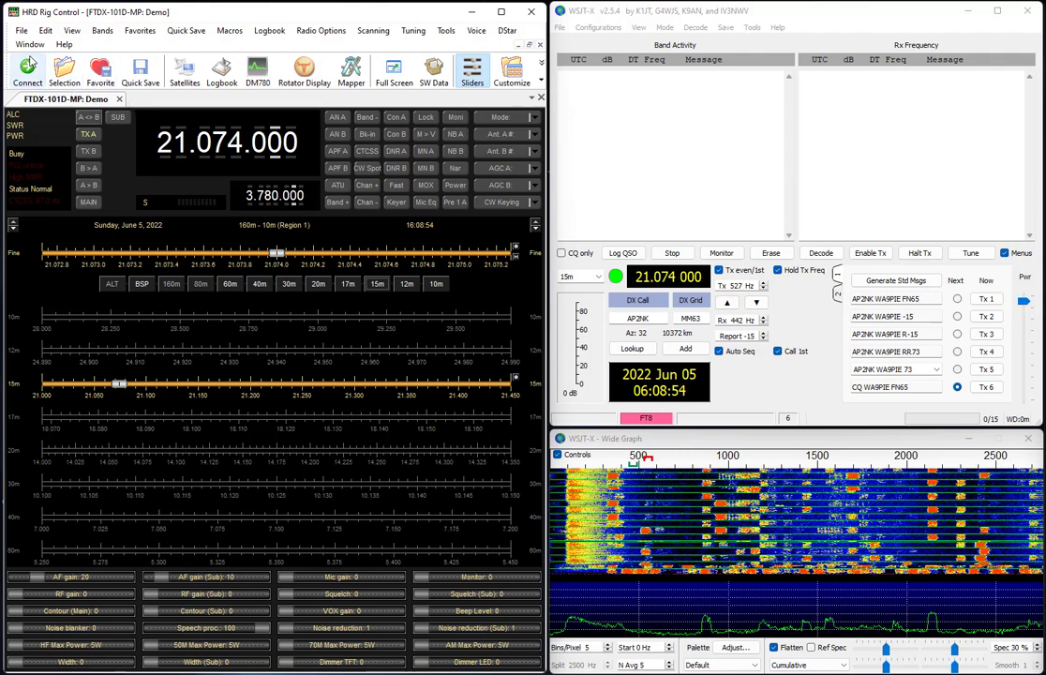
left_click(32, 74)
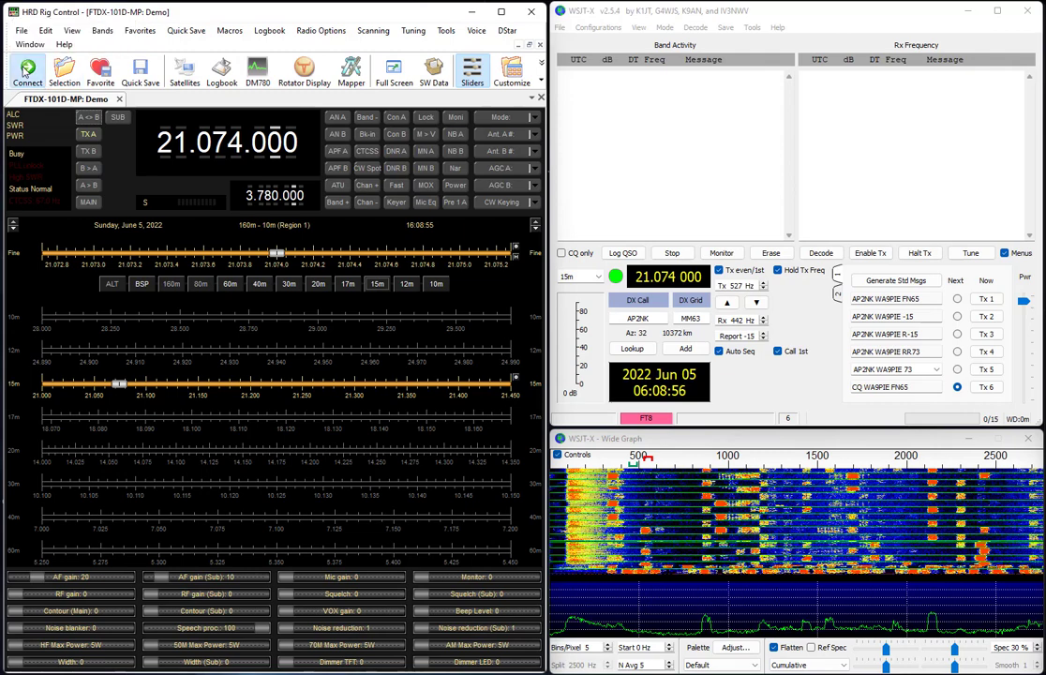
left_click(111, 242)
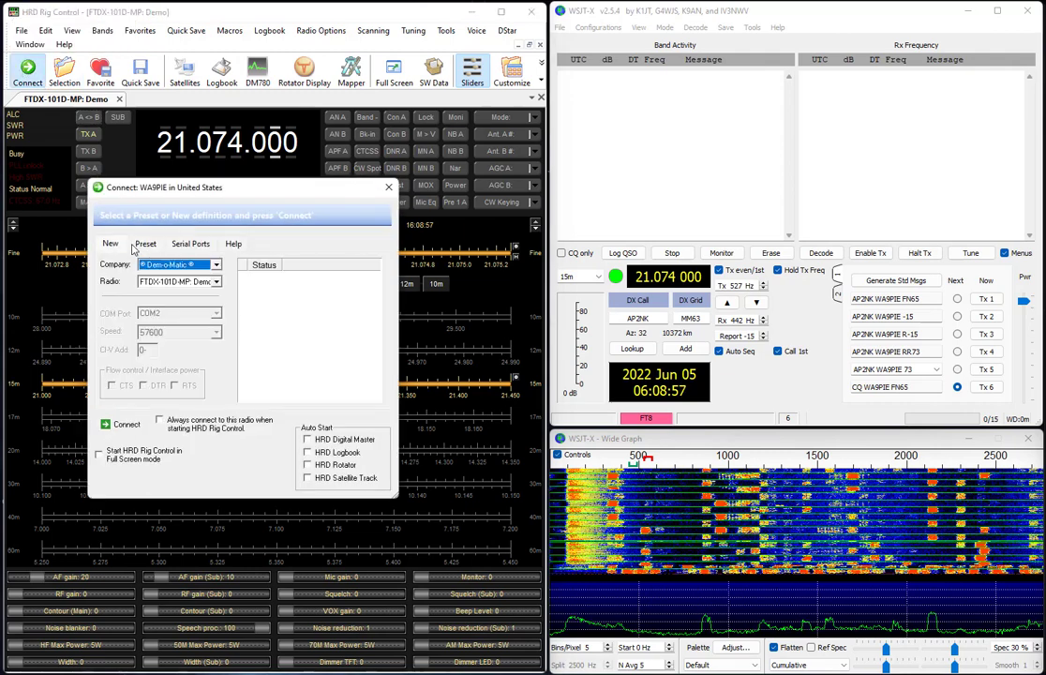
left_click(205, 280)
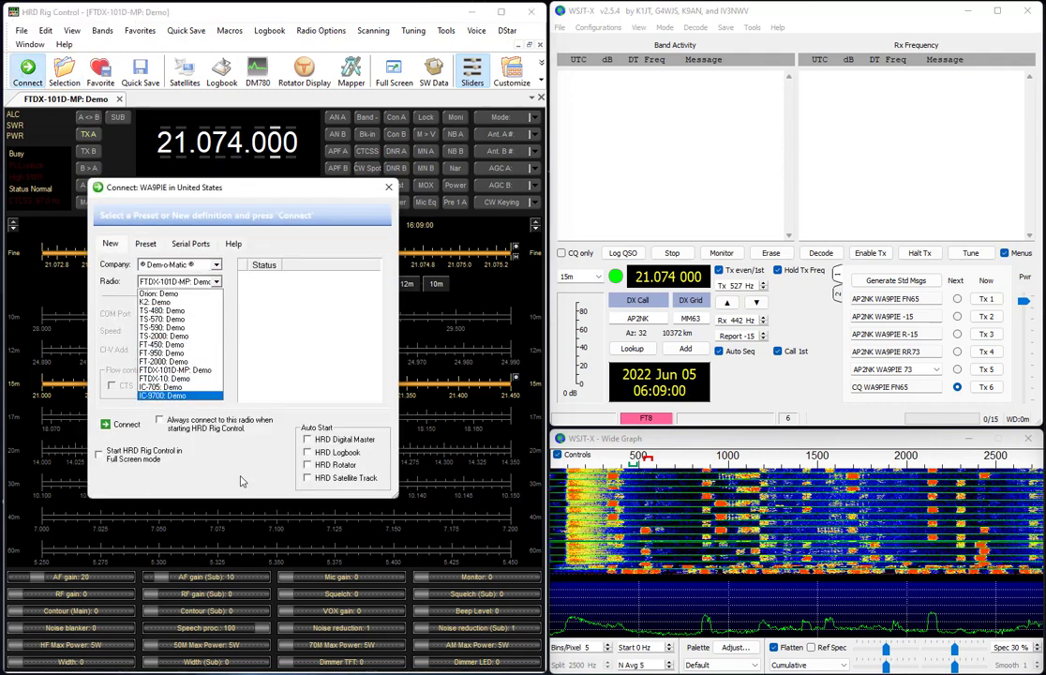
left_click(159, 338)
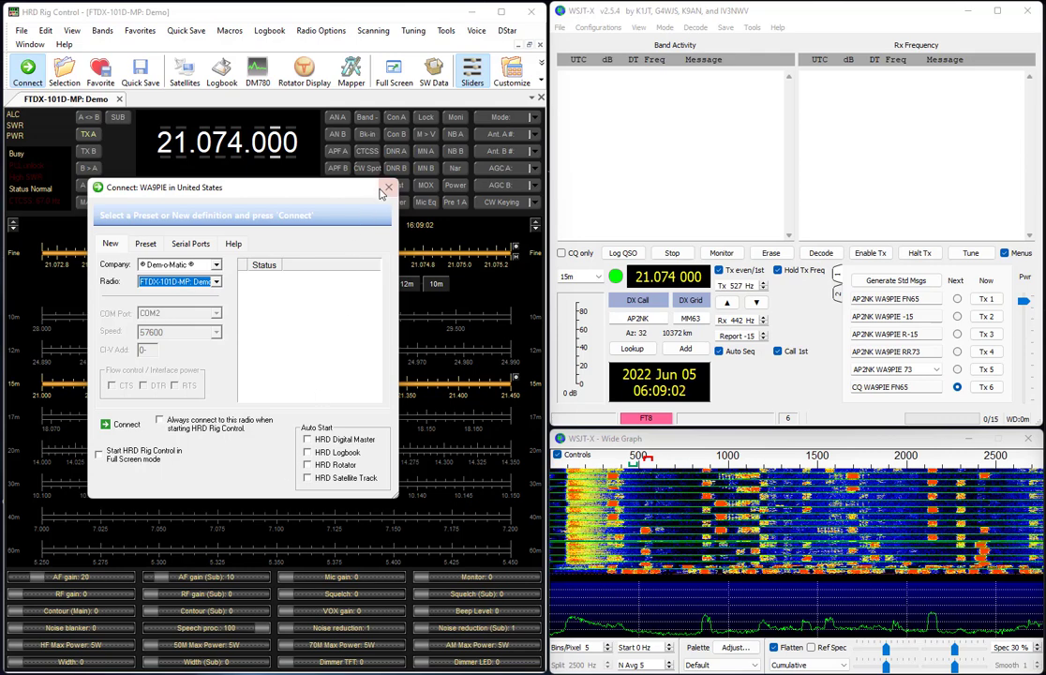
key("Return")
Switch to WSJT-X and open its radio settings to examine the Ham Radio Deluxe rig selection
left_click(559, 27)
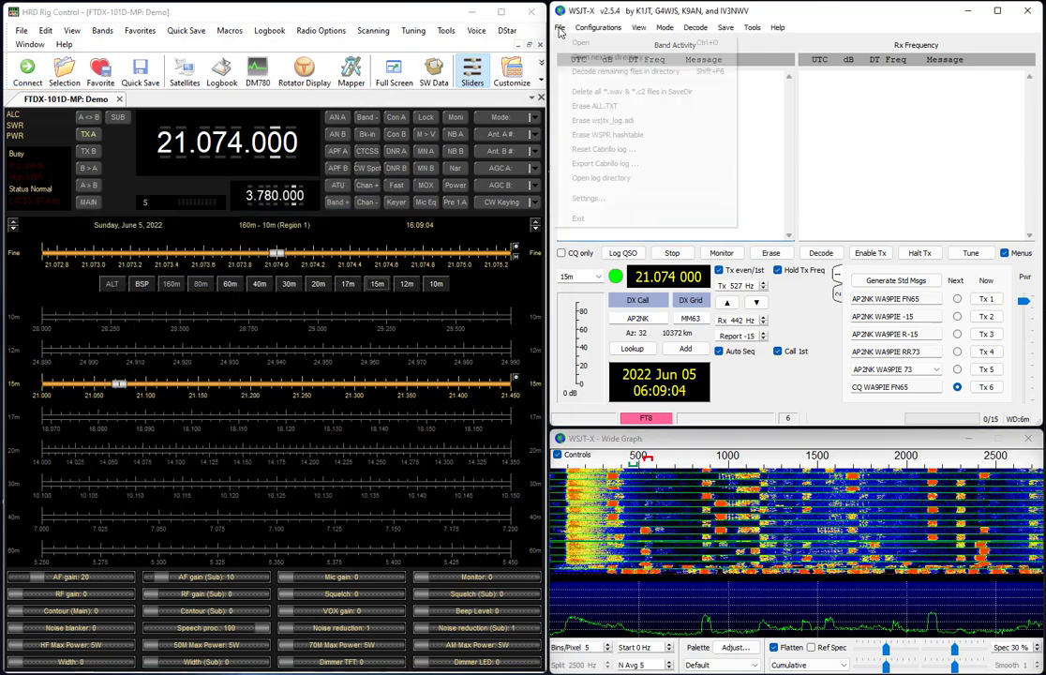
left_click(590, 197)
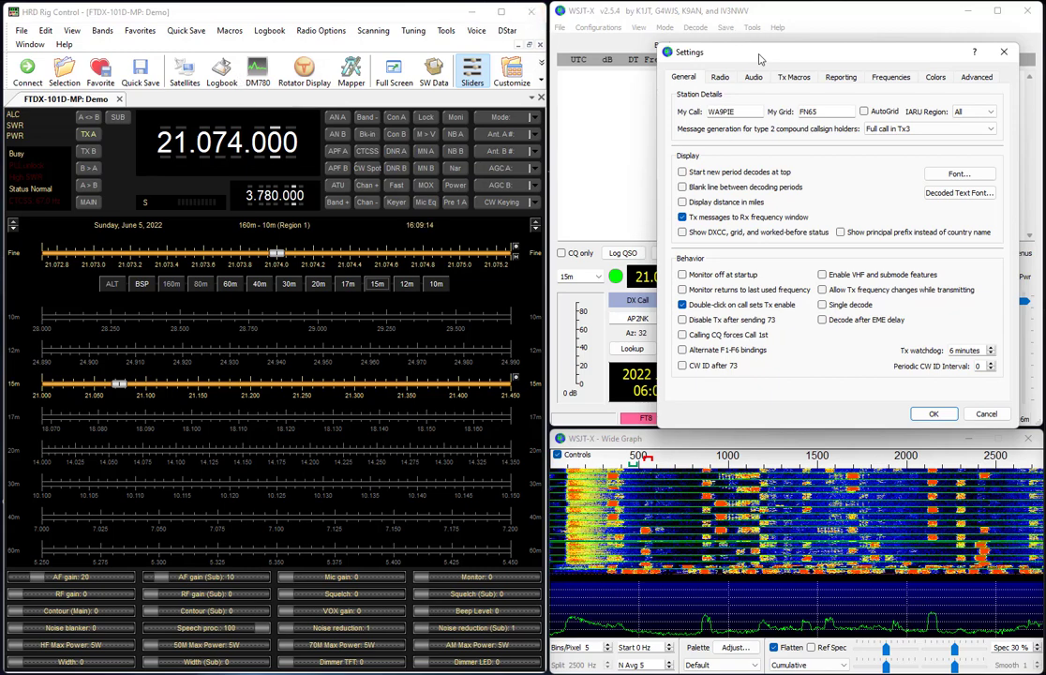
left_click_drag(757, 59, 728, 52)
left_click(690, 70)
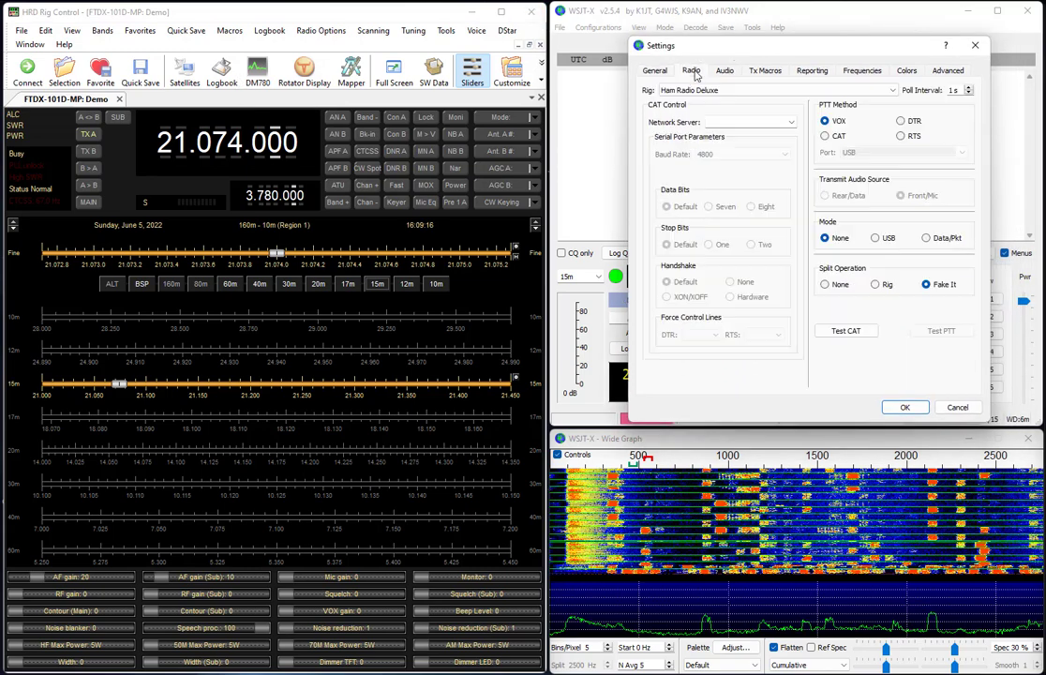
left_click_drag(661, 45, 645, 53)
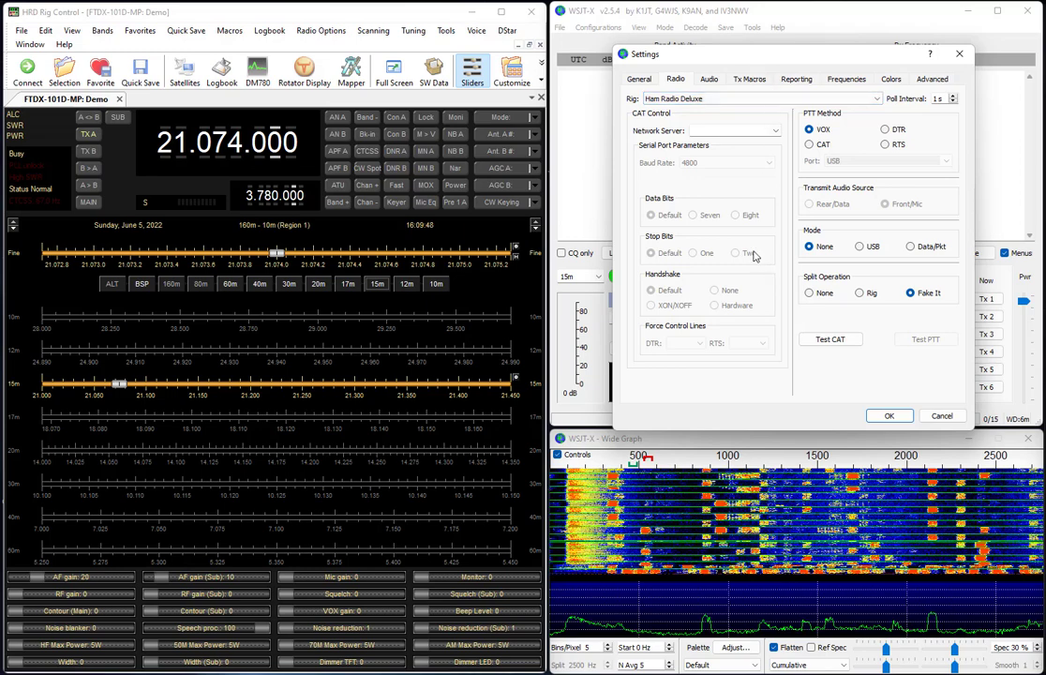
left_click(707, 99)
left_click(708, 100)
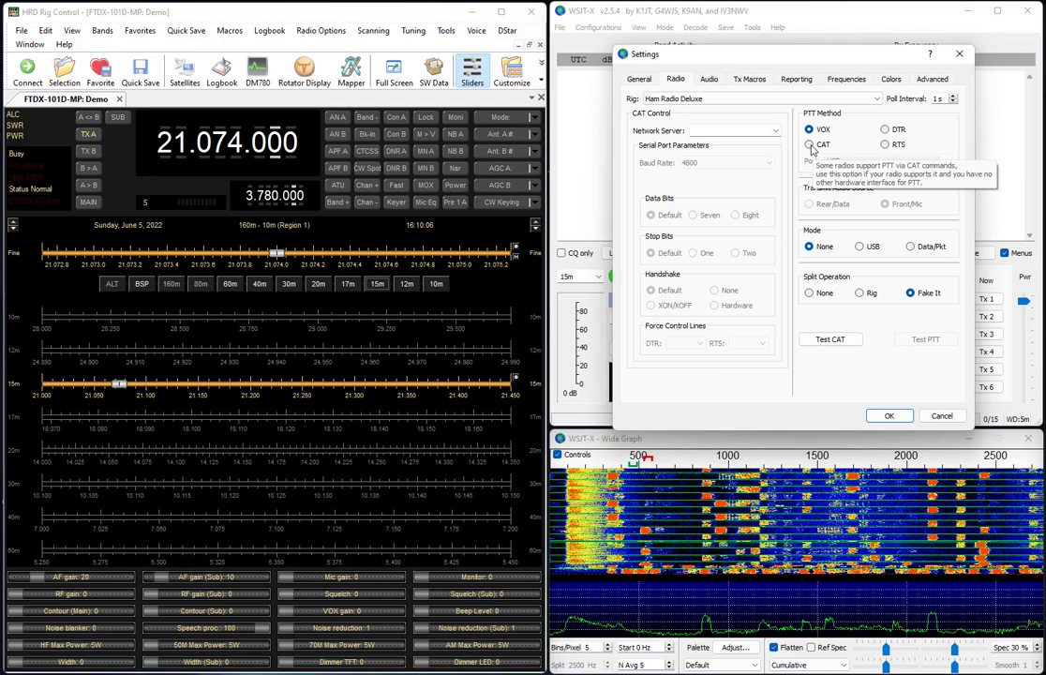
Try the DTR and RTS PTT methods, check the port choices, and set the PTT method back to VOX
left_click(888, 130)
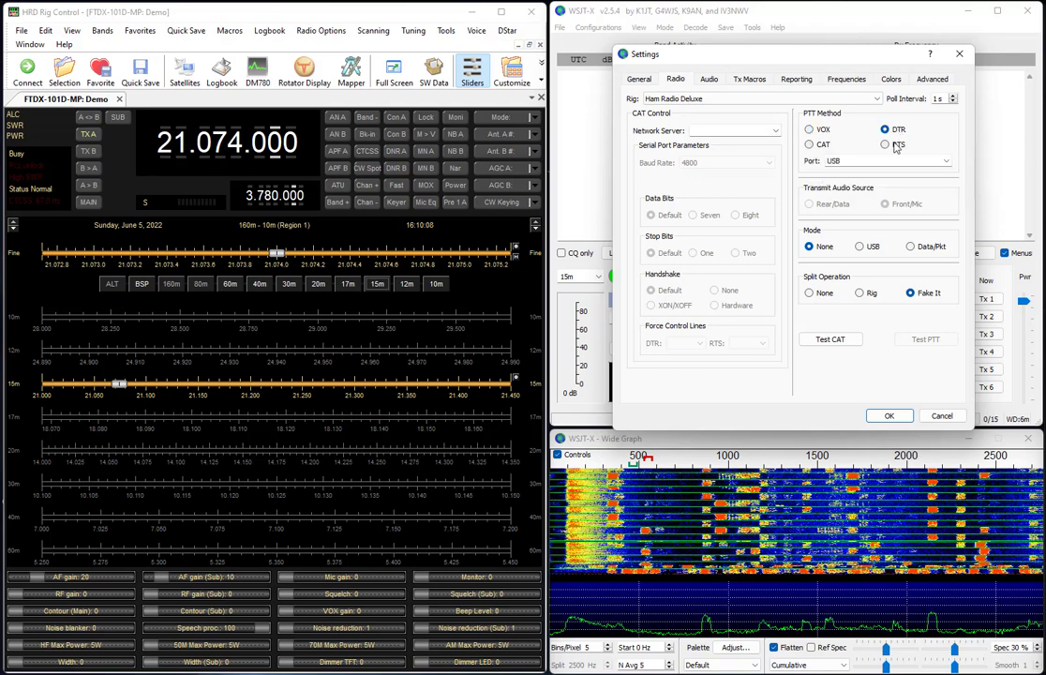
left_click(895, 145)
left_click(887, 129)
left_click(929, 163)
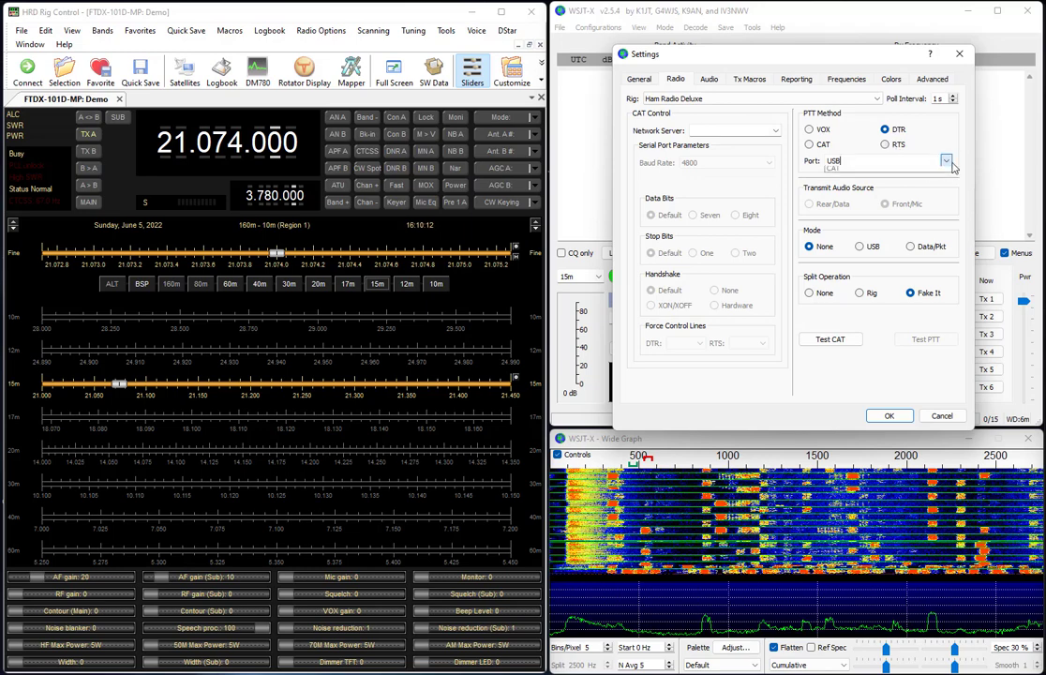
left_click(946, 161)
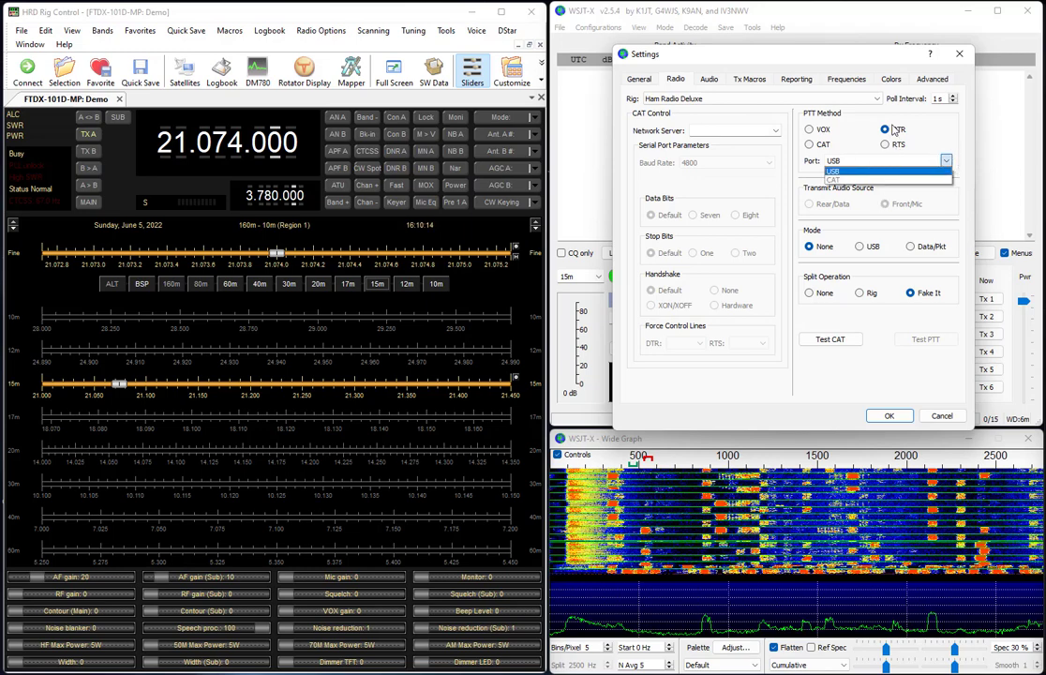
left_click(960, 141)
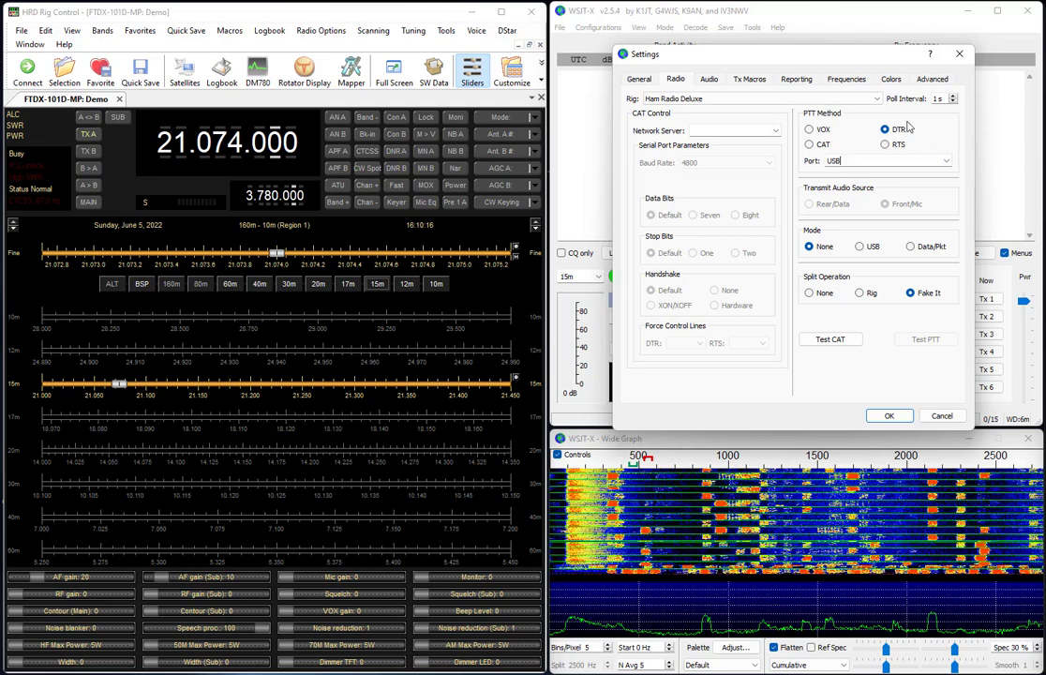
left_click(809, 131)
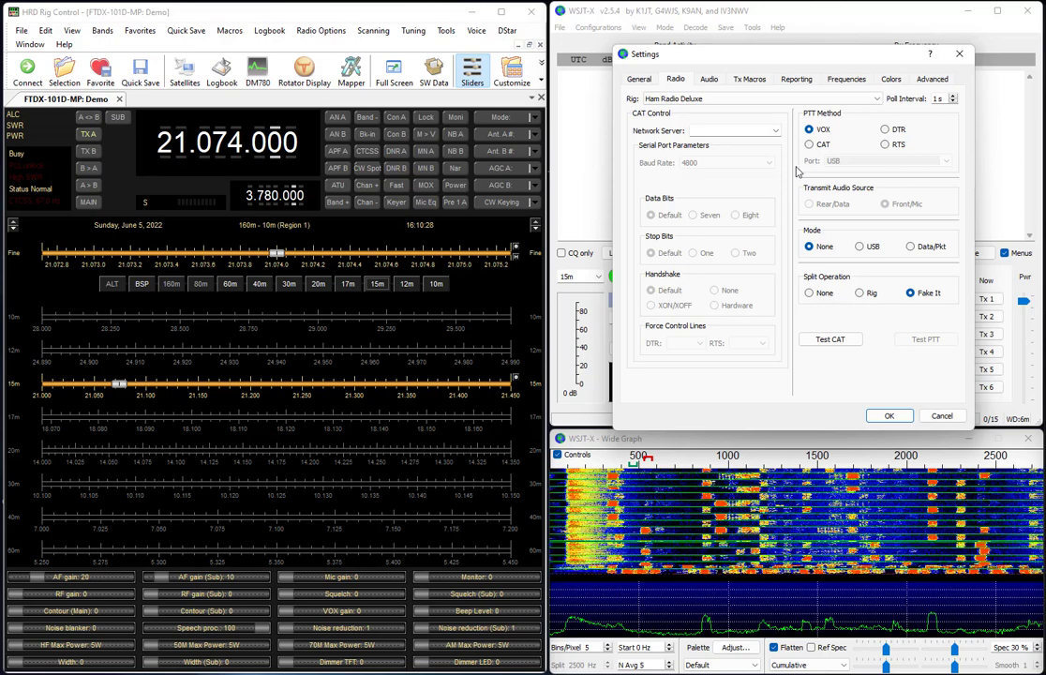
Browse the list of supported rigs, including the Icom models, and close it without choosing another rig
left_click(723, 106)
scroll(739, 140, "up", 10)
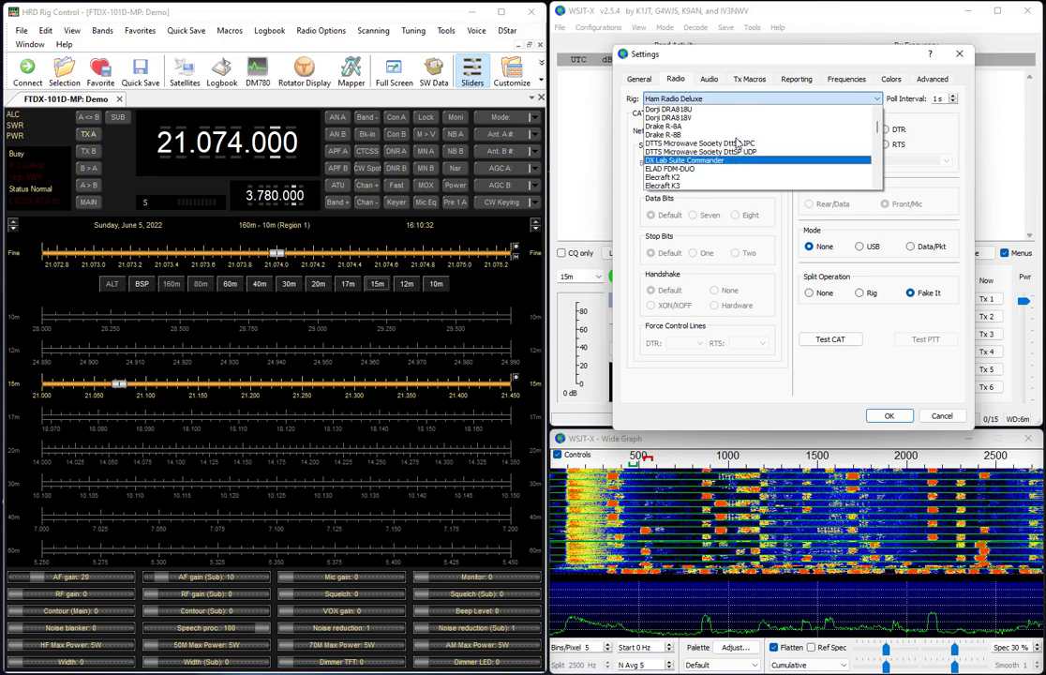
scroll(728, 154, "down", 6)
scroll(726, 159, "down", 10)
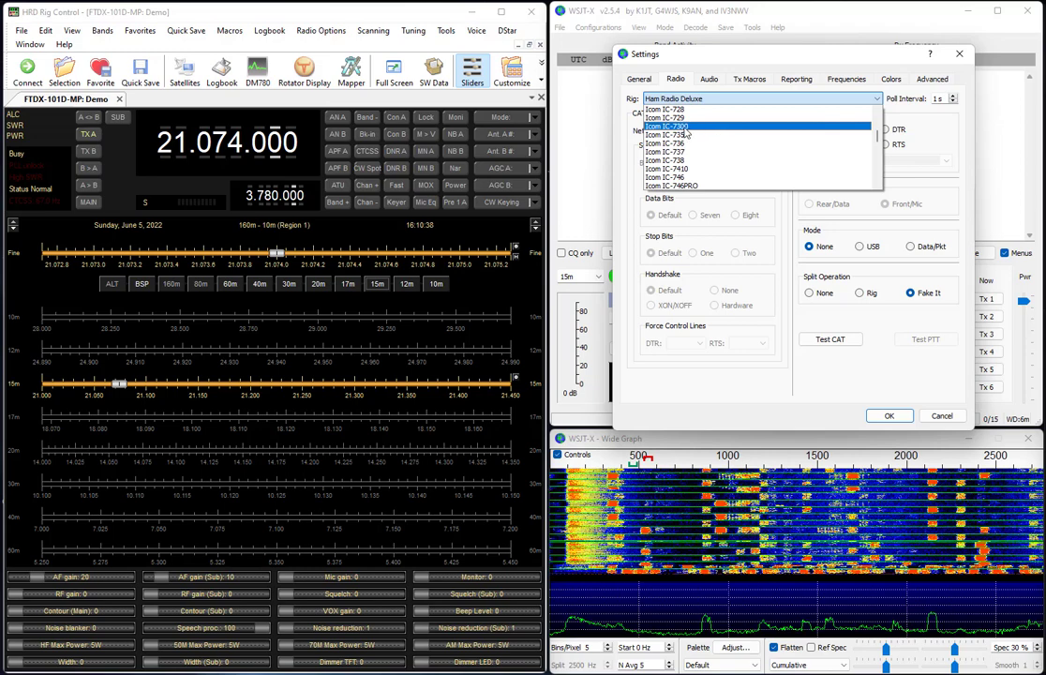
left_click(659, 301)
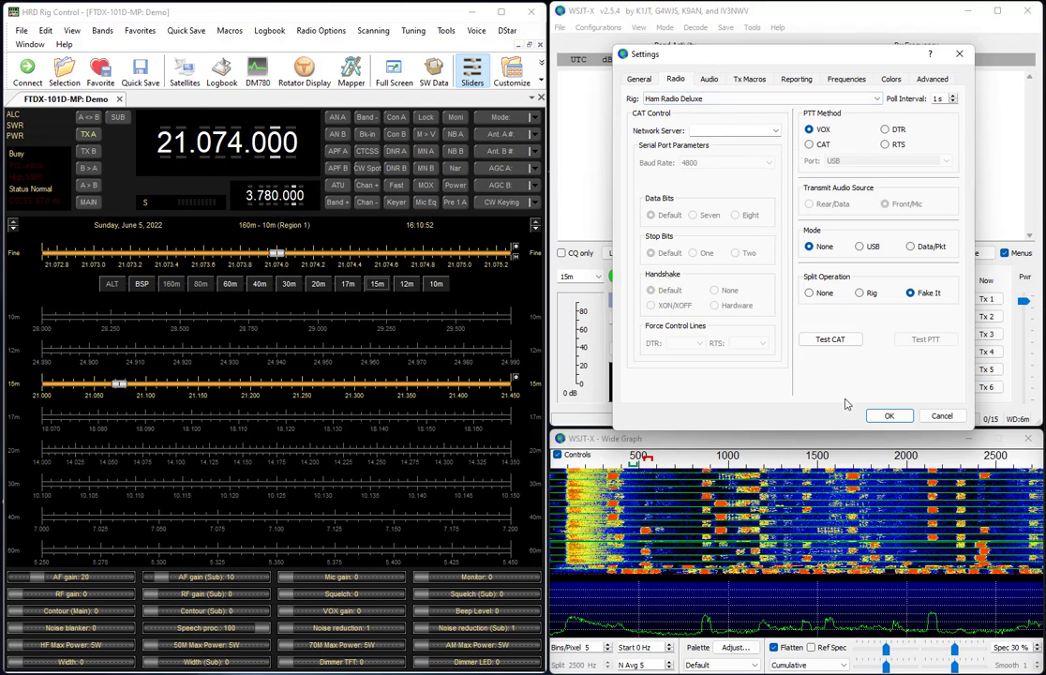
Try the RTS and DTR PTT methods again, return to VOX, and cancel the settings dialog
left_click(885, 144)
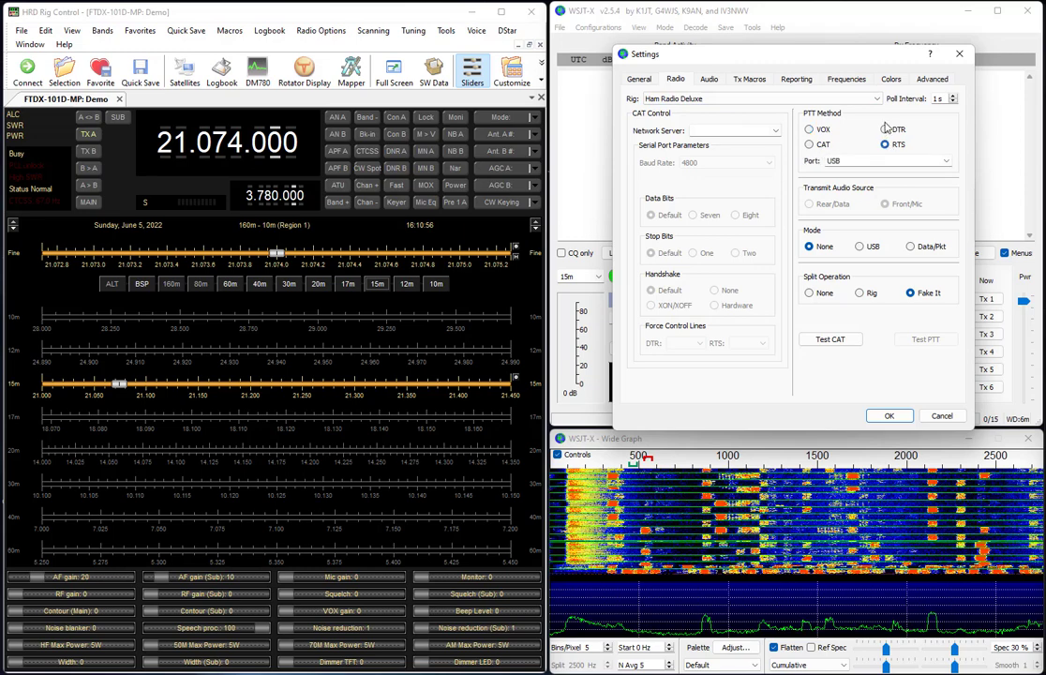
left_click(885, 130)
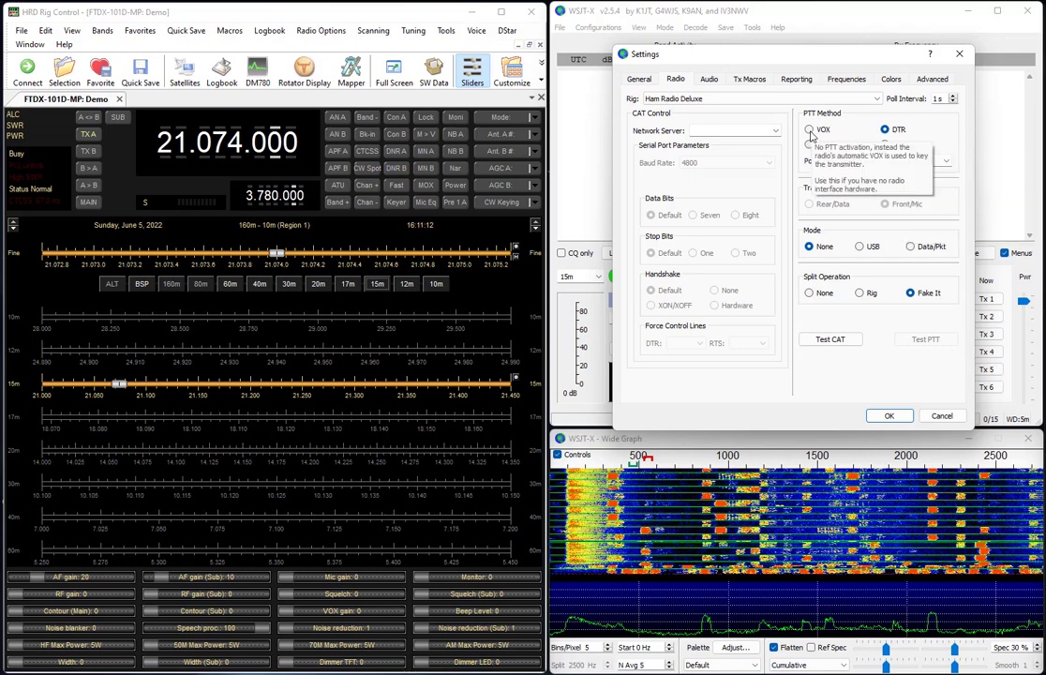
left_click(809, 129)
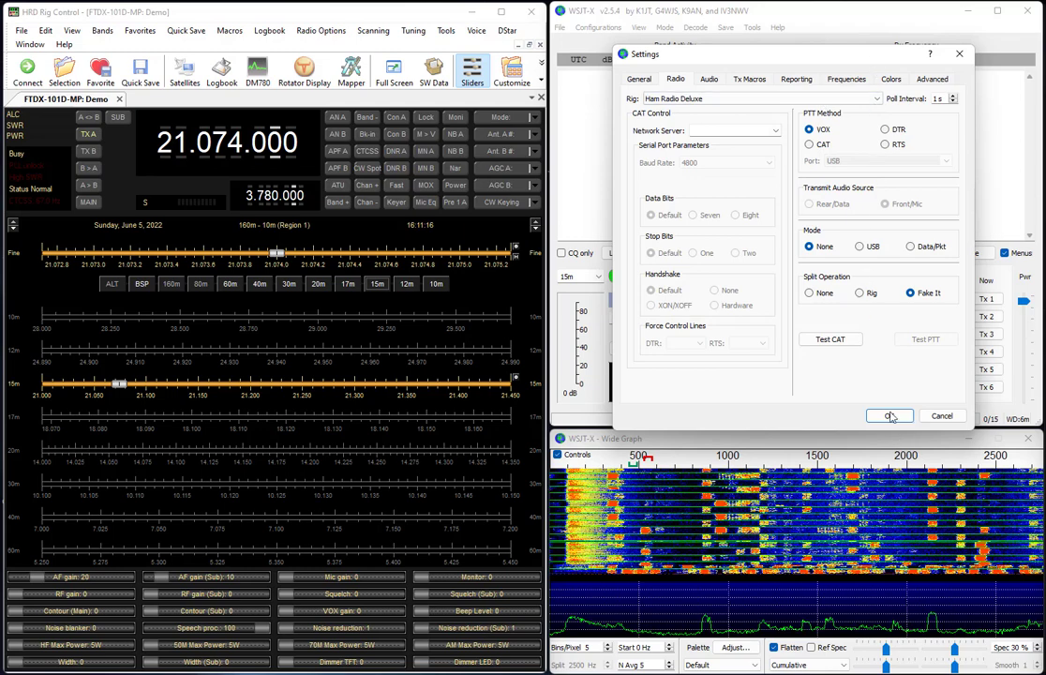
left_click(939, 416)
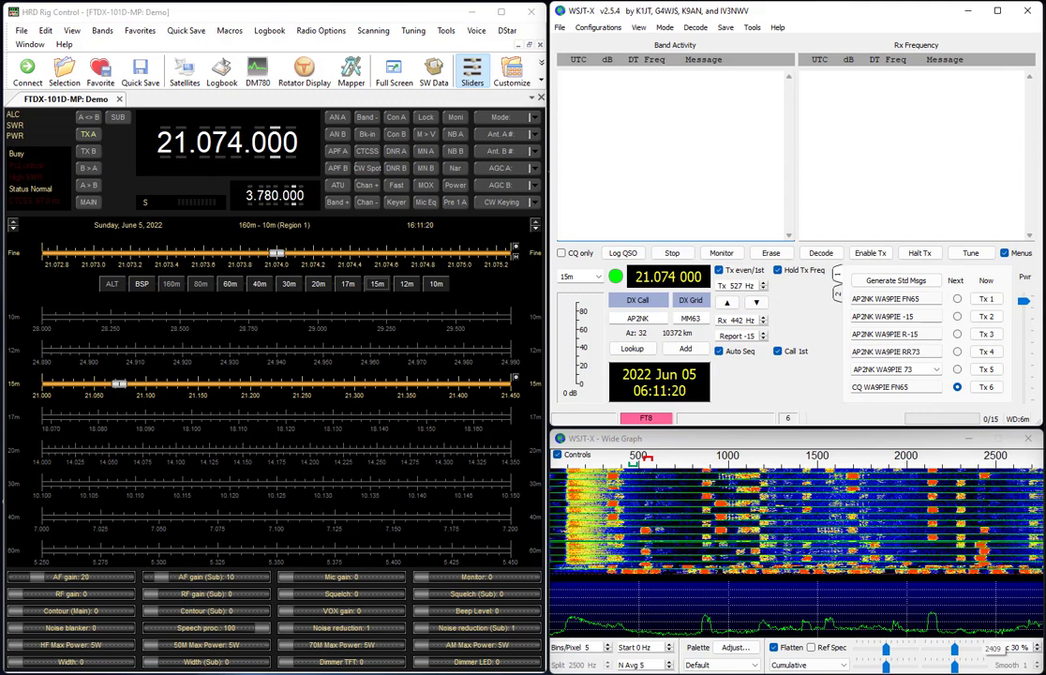
Switch to the RHR Universal Console, shift the FT8 spectrum display, and view the available operating modes
key("alt+Tab")
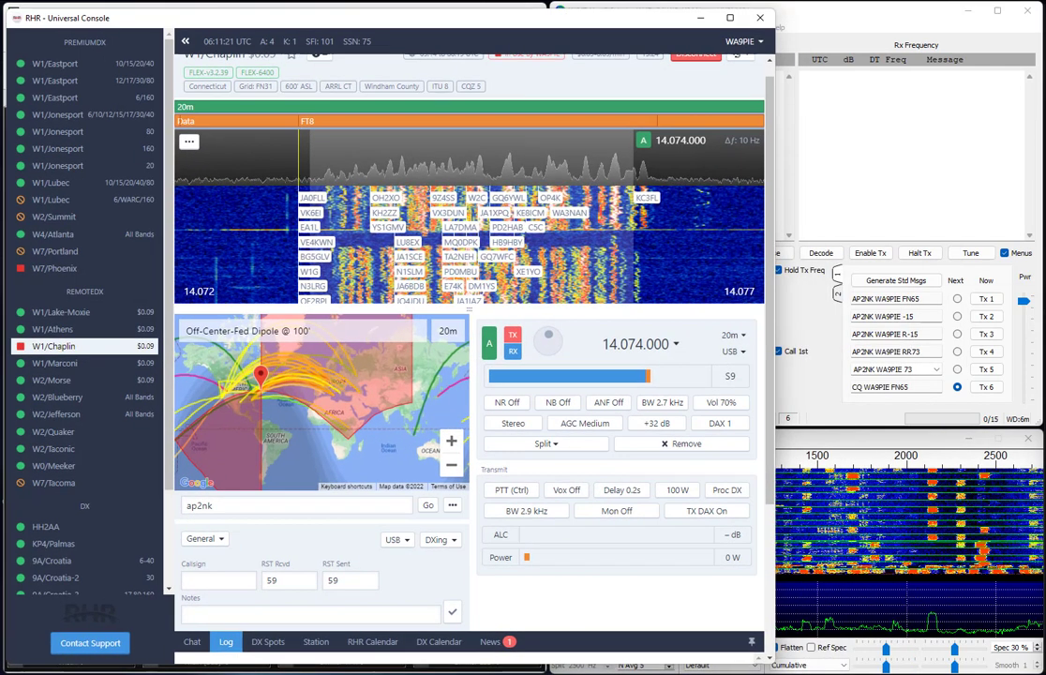
left_click_drag(302, 222, 225, 192)
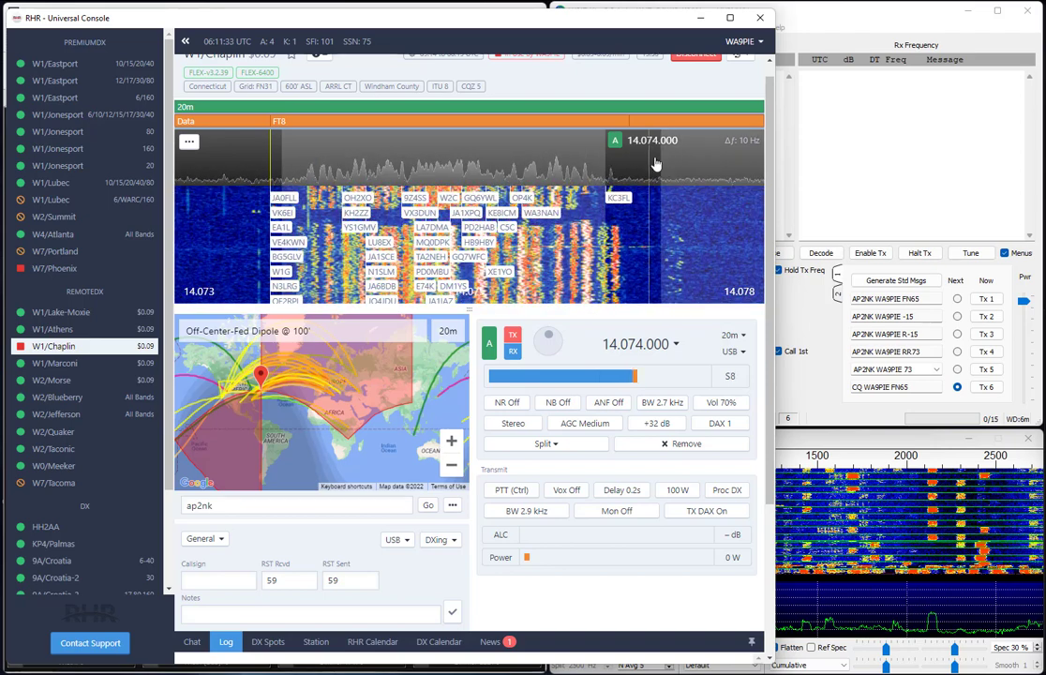
left_click(747, 353)
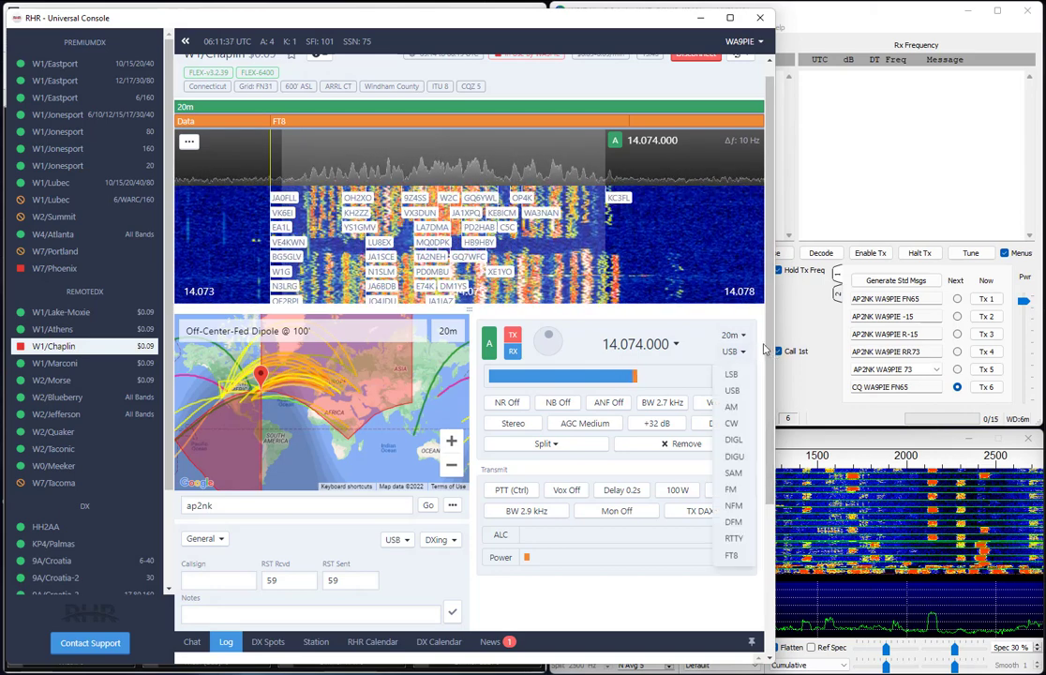
left_click(768, 348)
Turn on VOX at 50 in the RHR console's transmit controls and minimise the console
left_click(570, 493)
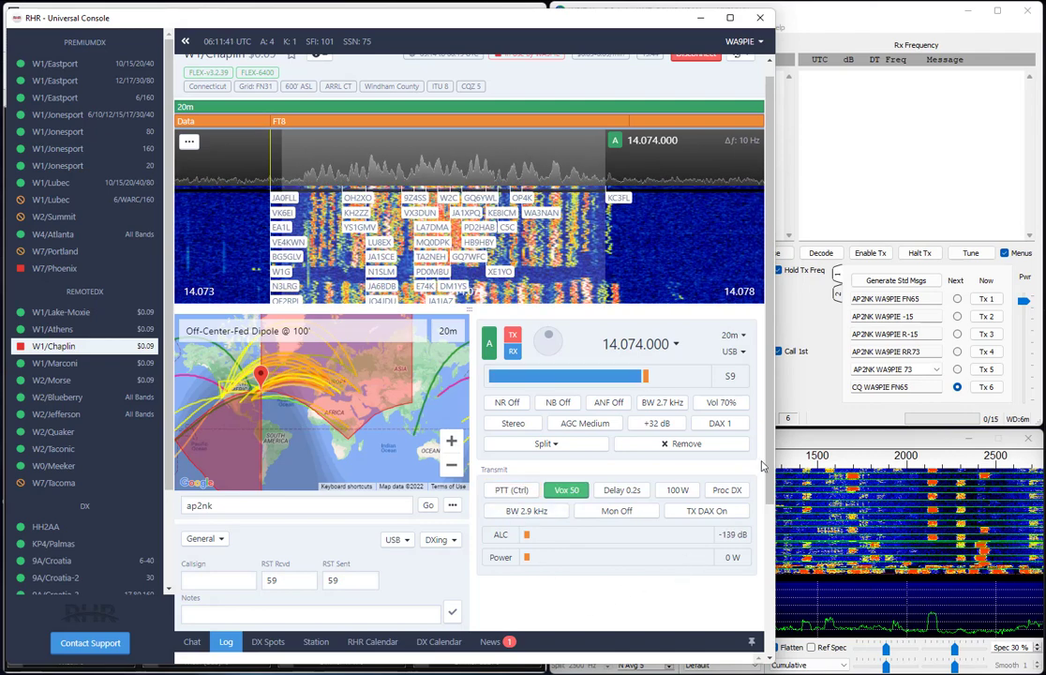
scroll(769, 555, "down", 3)
left_click_drag(768, 556, 770, 438)
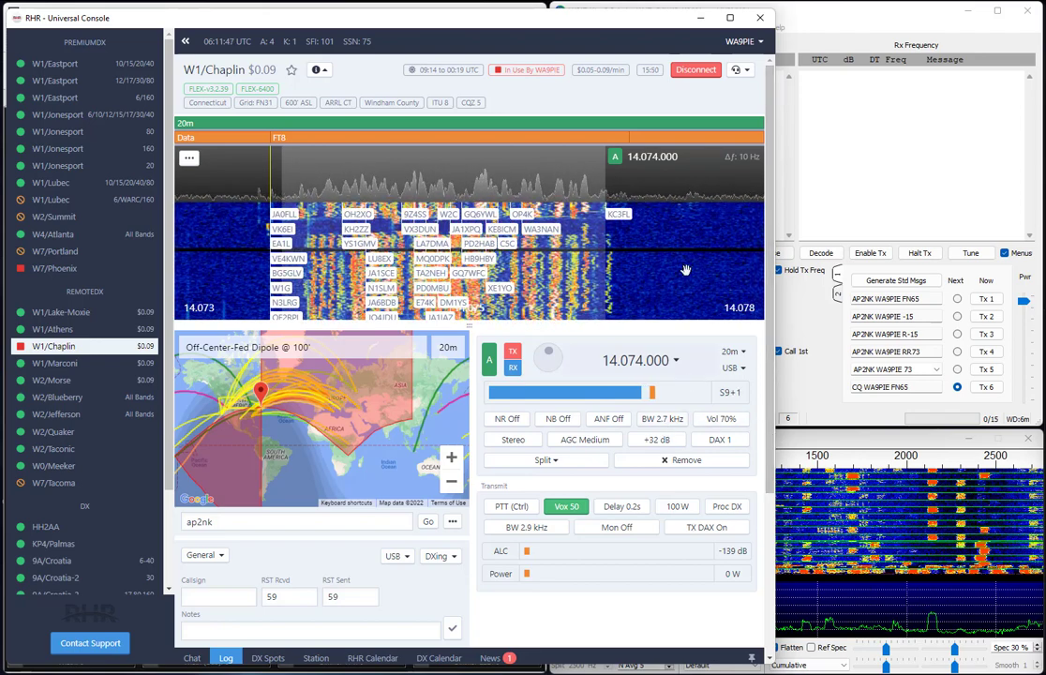
left_click(703, 21)
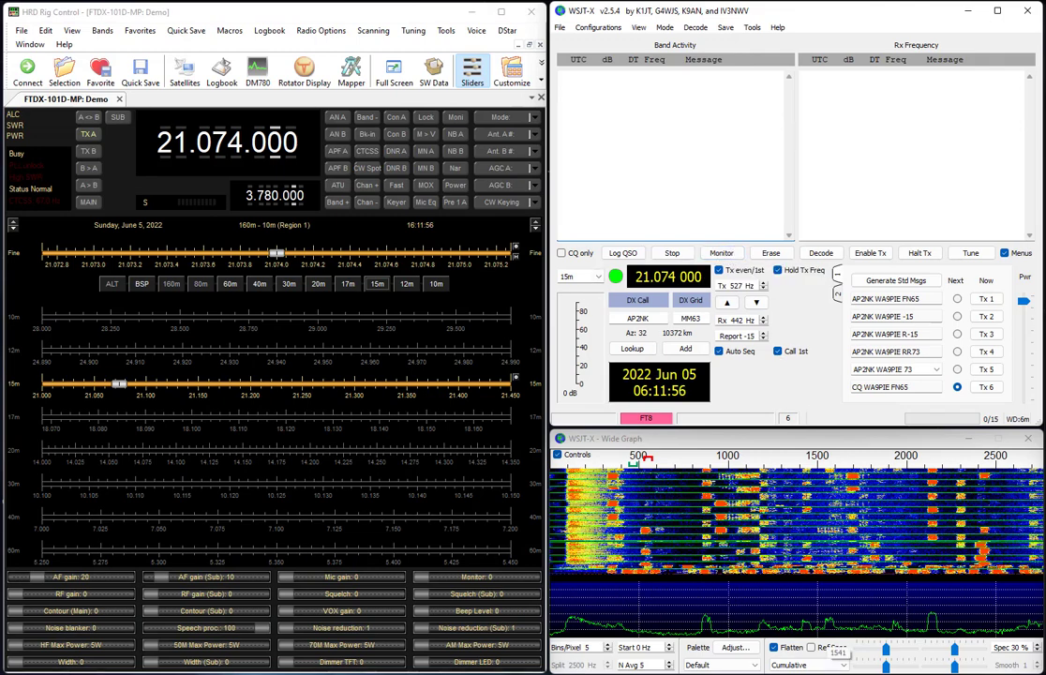
Bring the RHR console back to check its tuned frequency, and minimise it to return to WSJT-X
key("alt+Tab")
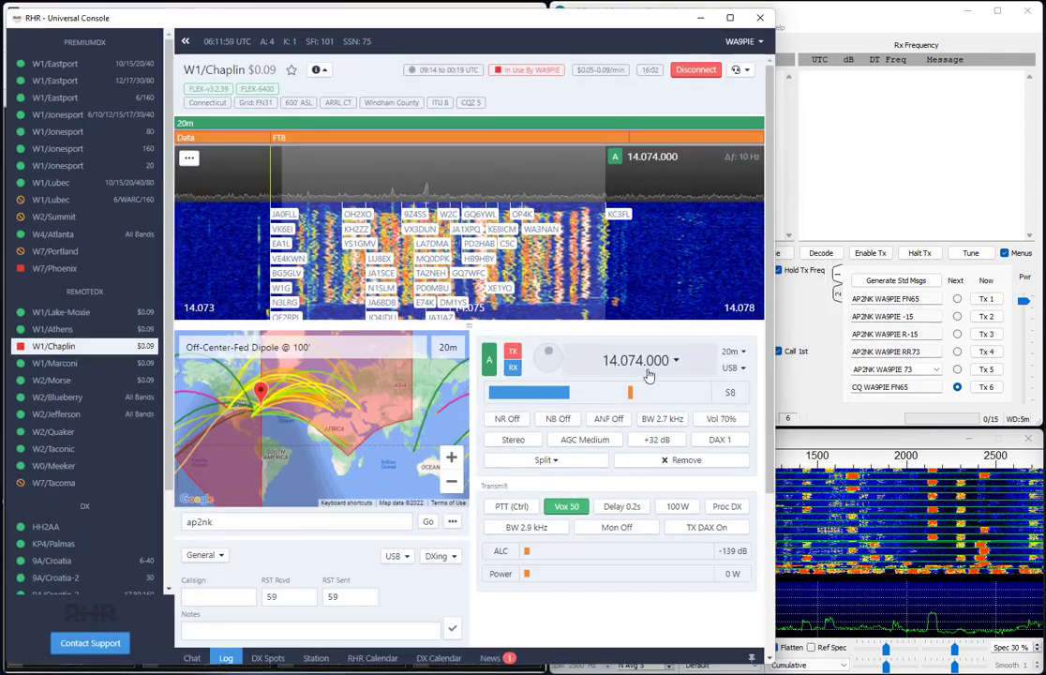
left_click(803, 405)
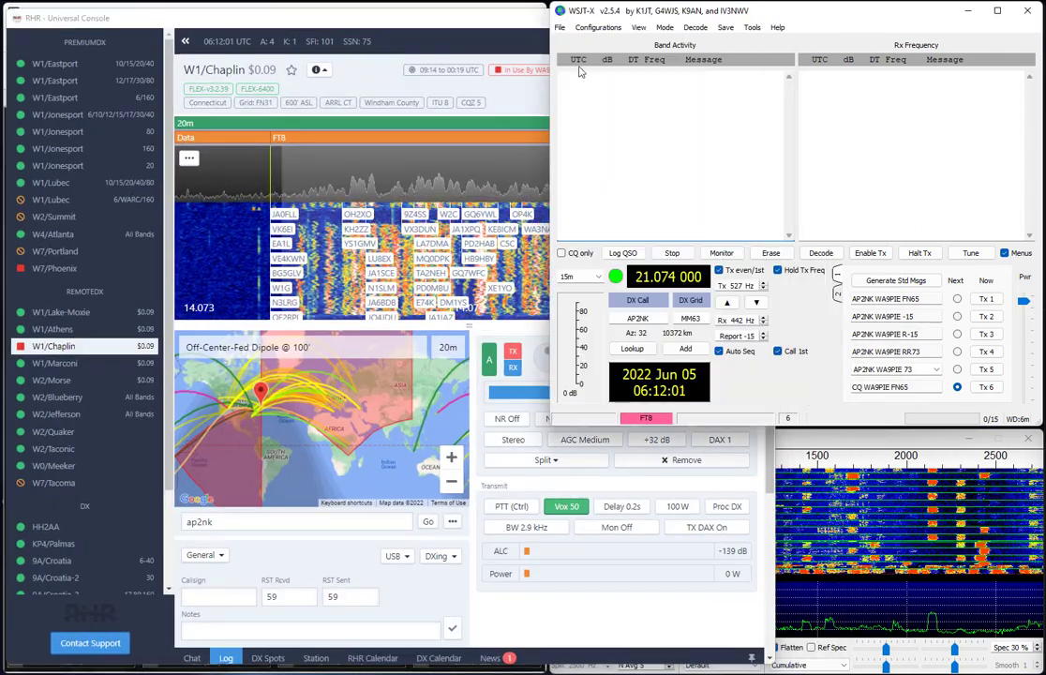
left_click(518, 26)
left_click(701, 20)
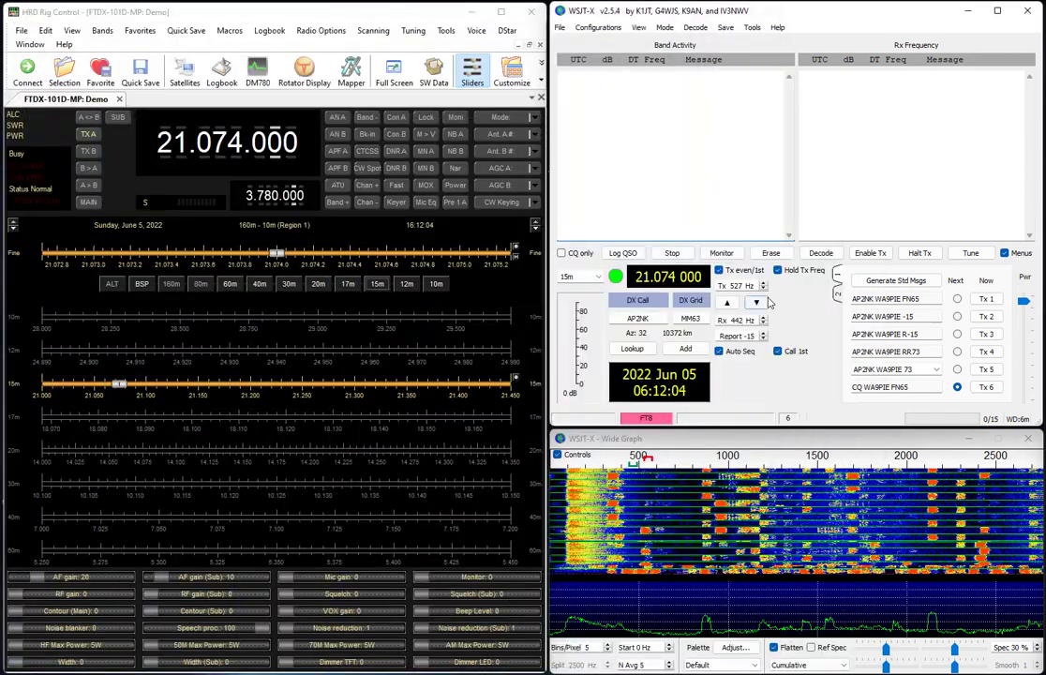
Set the WSJT-X operating frequency to 14.074 MHz on the 20m band
left_click(590, 277)
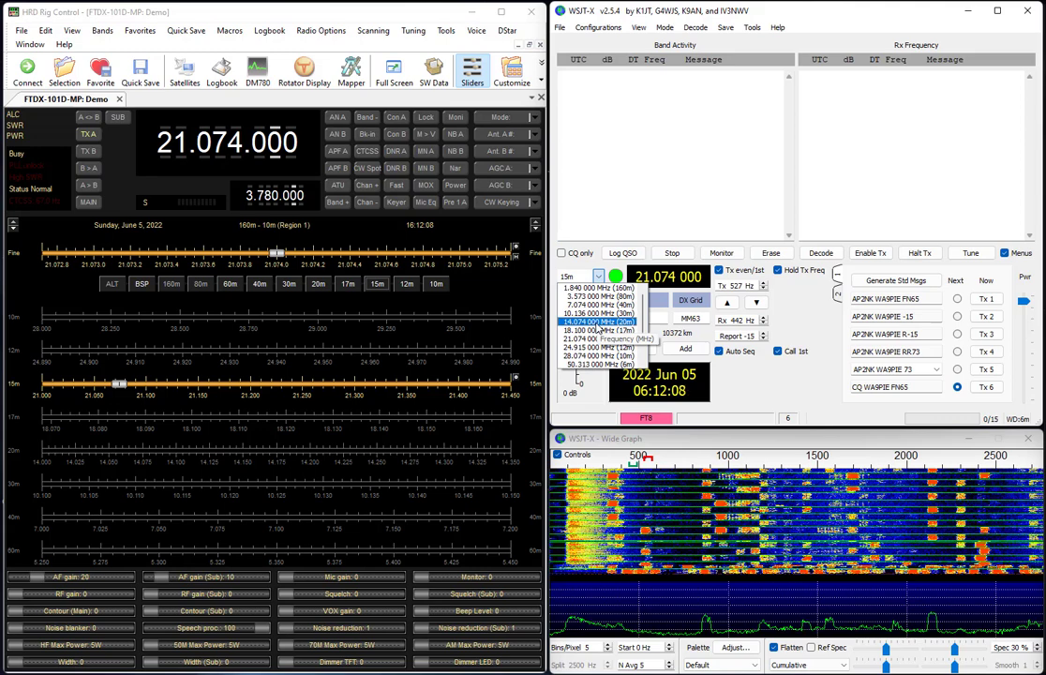
left_click(597, 324)
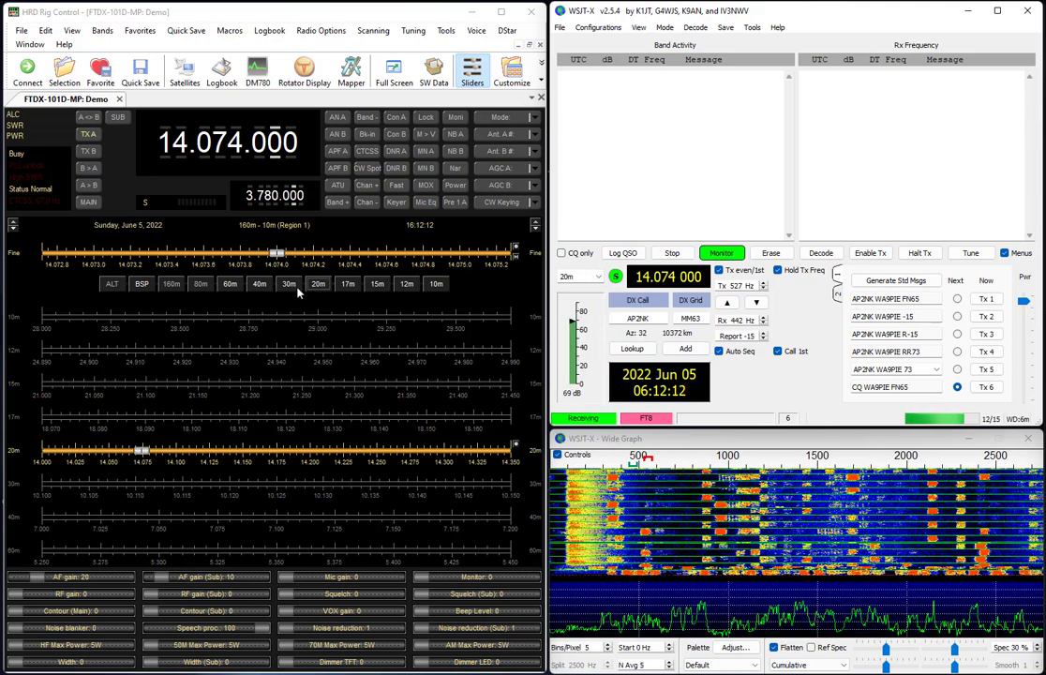
Switch HRD Rig Control to the 40m band and tune the main frequency to 7.074.000
left_click(259, 284)
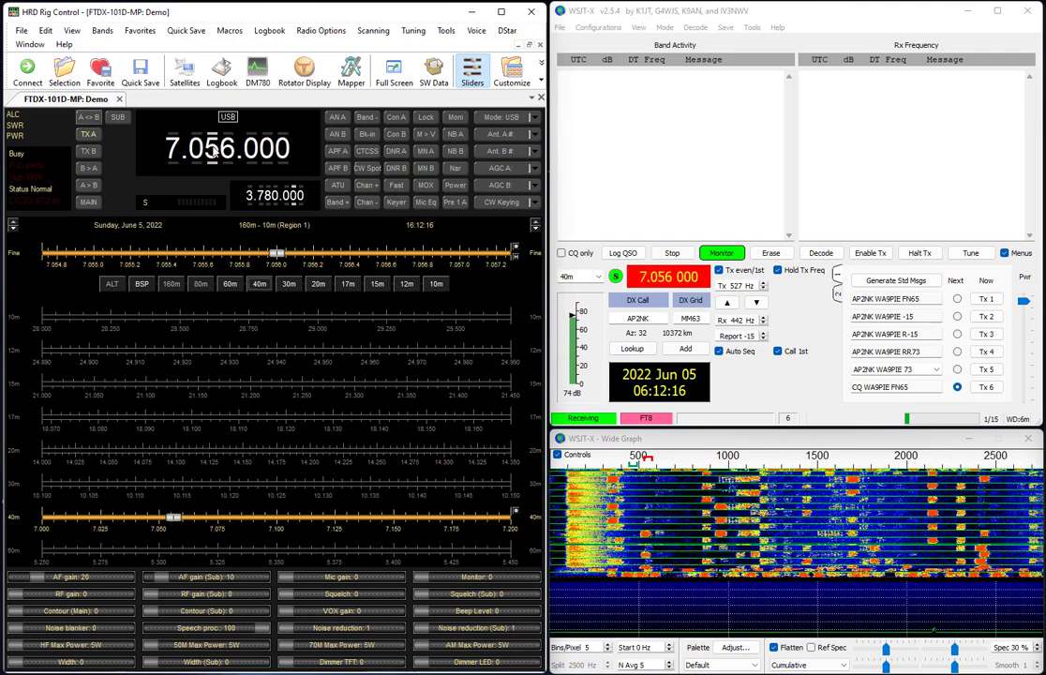
type("074")
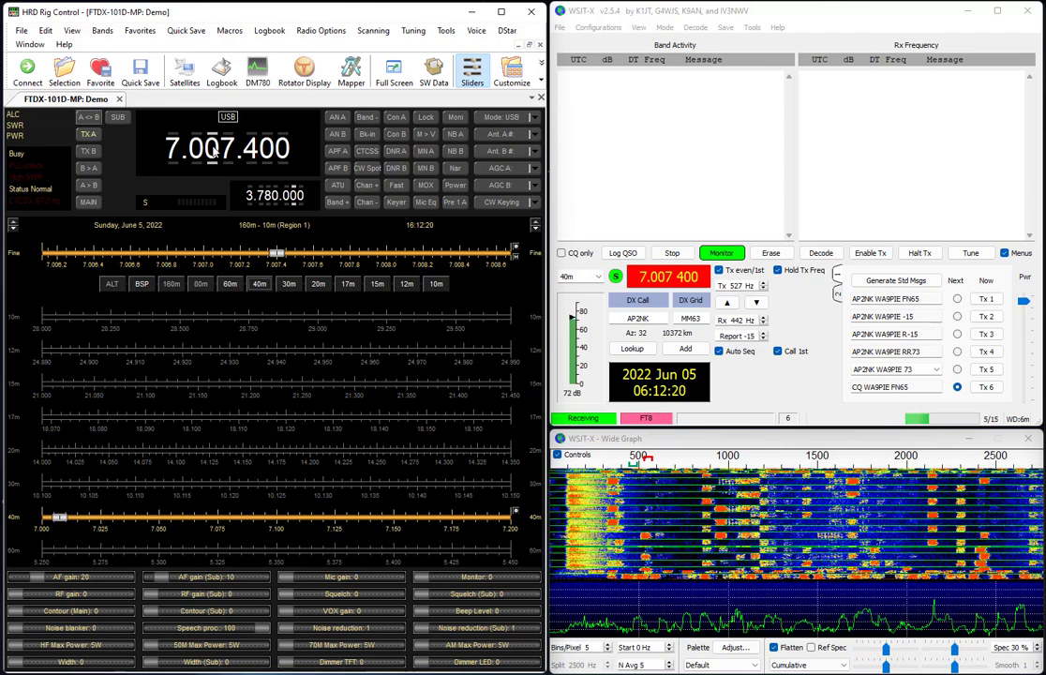
type("740")
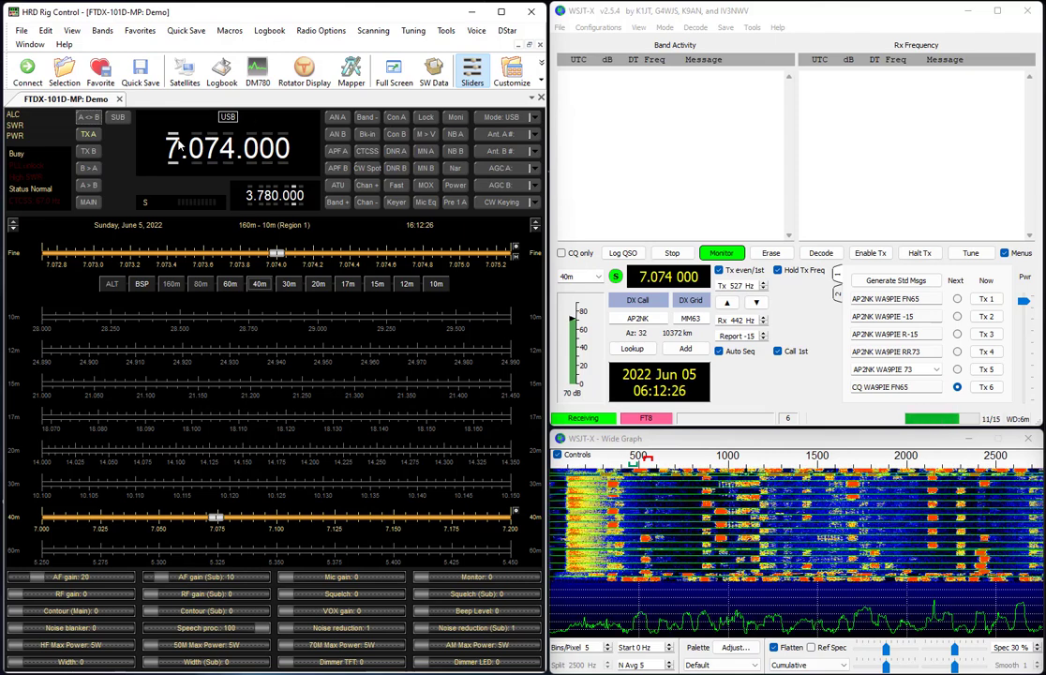
Retune the main frequency in HRD Rig Control to the 80m FT8 frequency, 3.573.000
type("53")
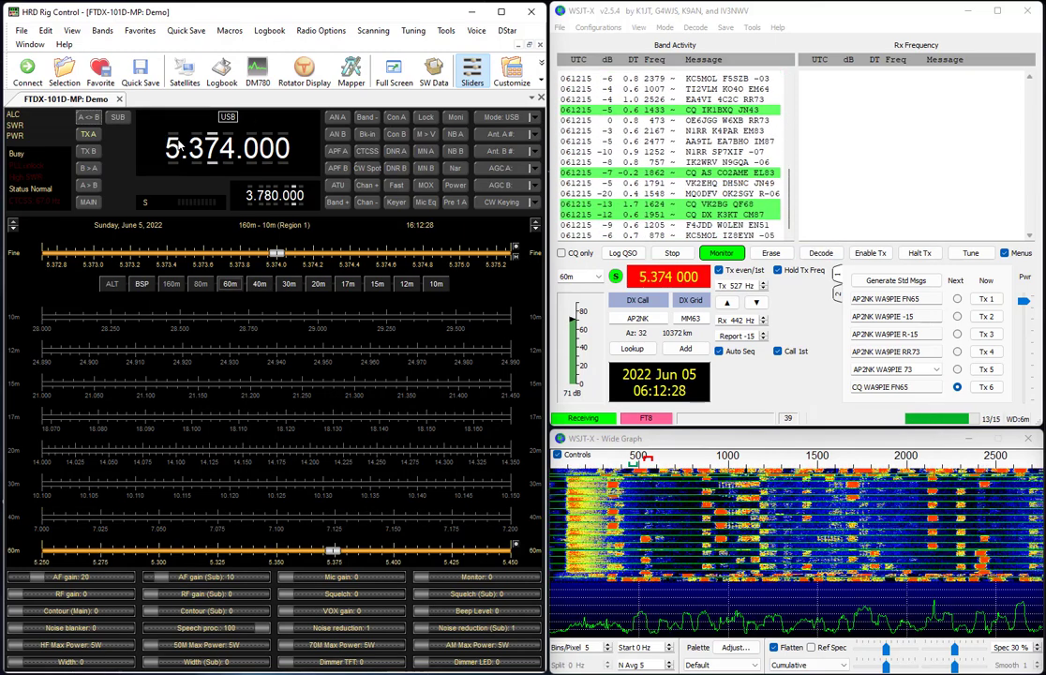
type("573")
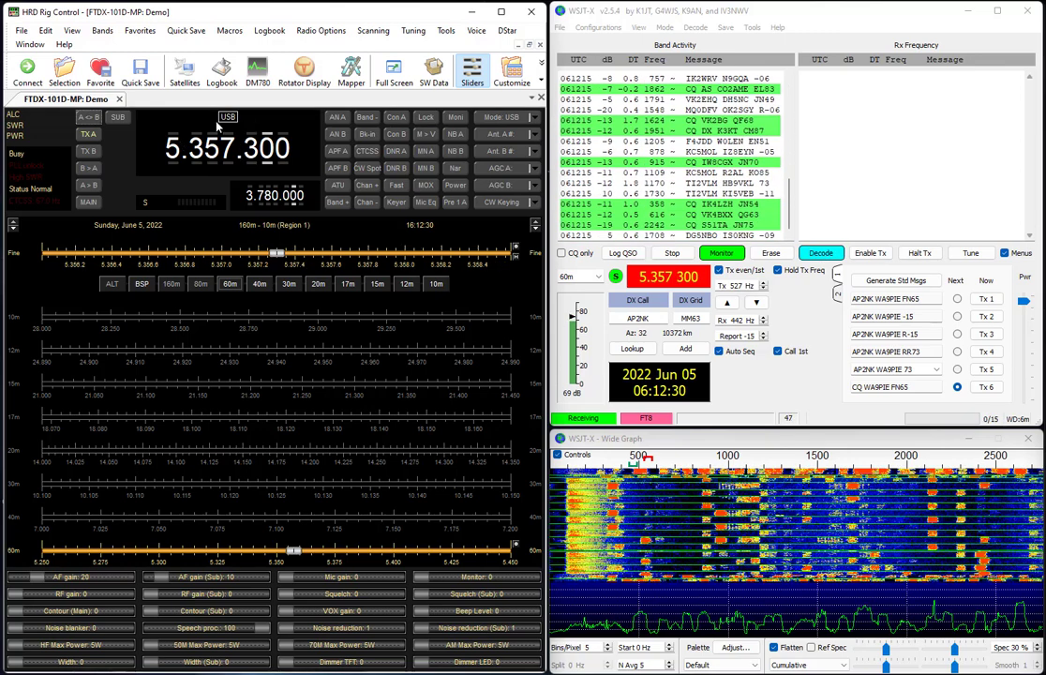
type("3")
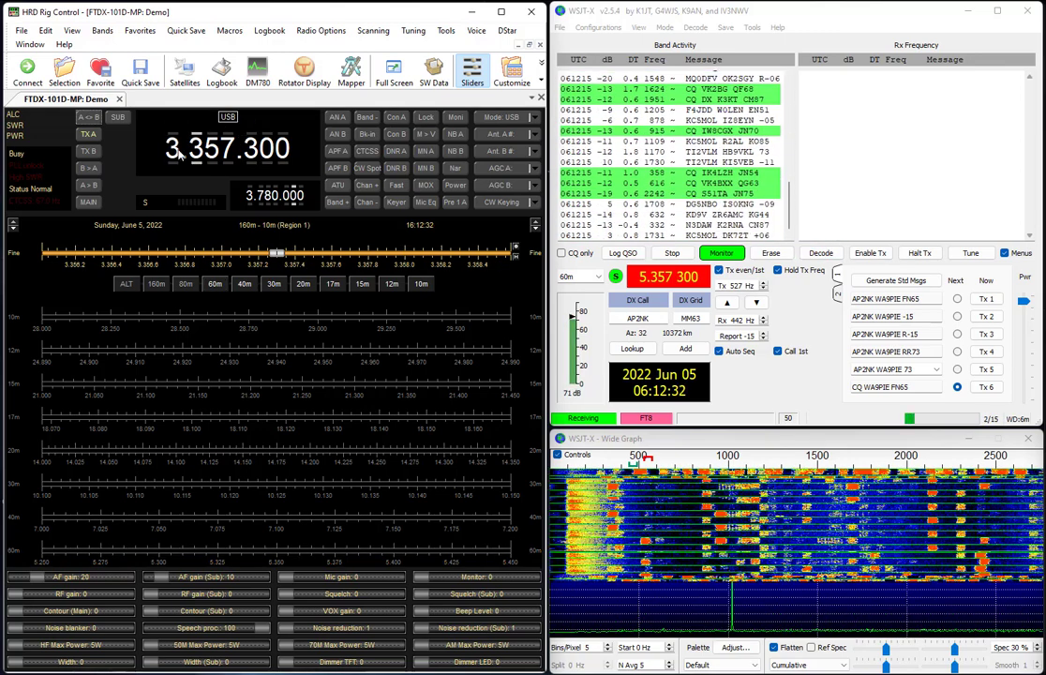
type("573")
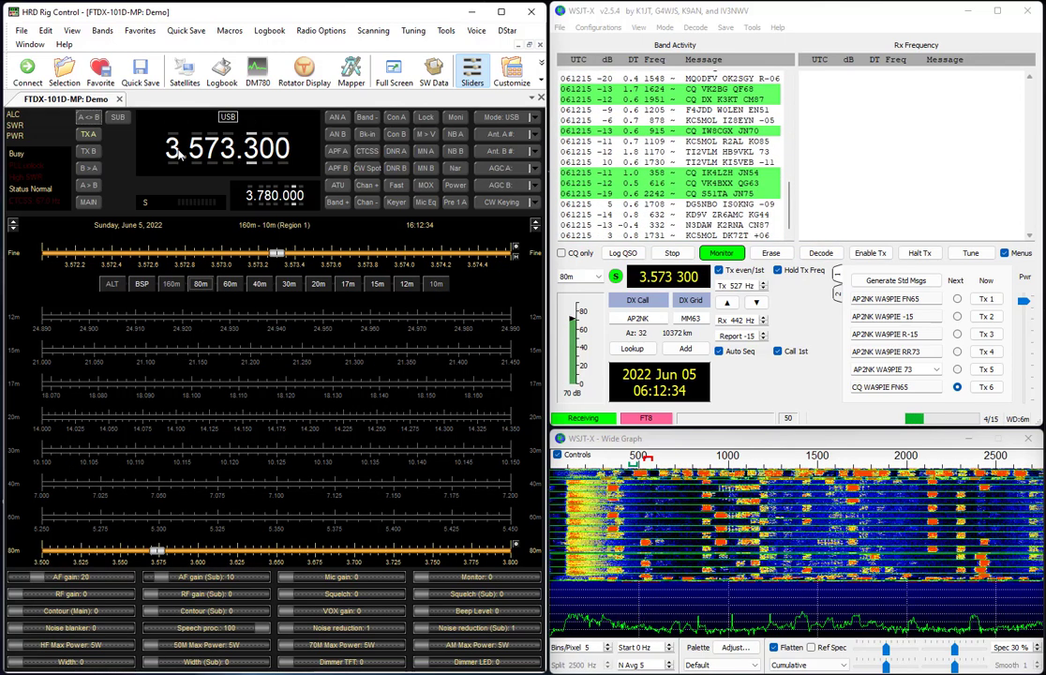
type("0")
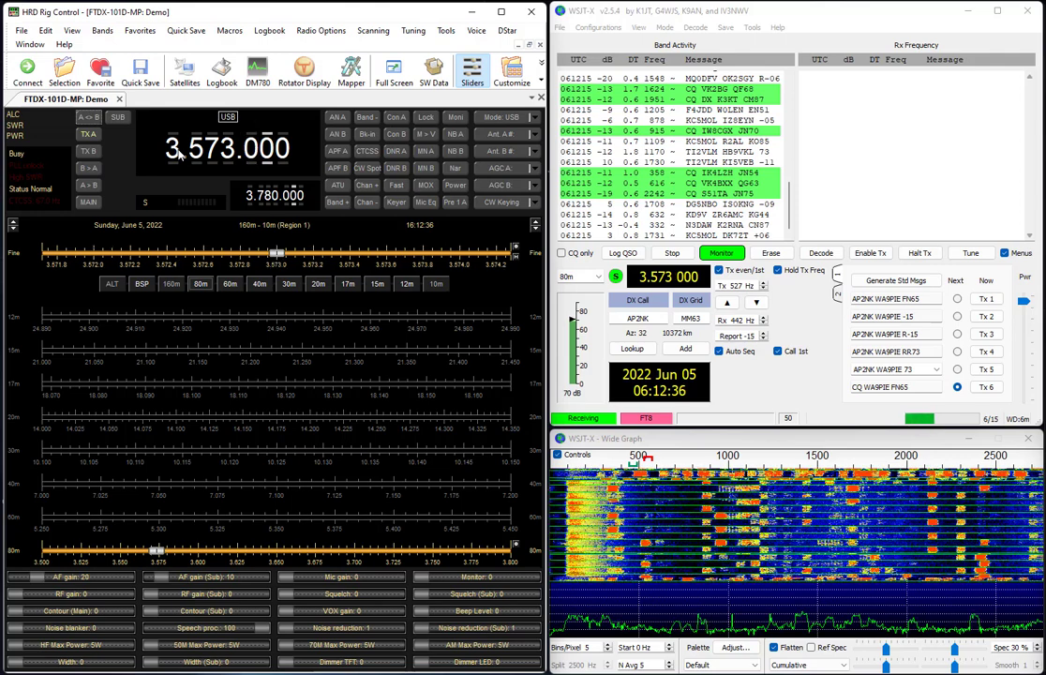
Switch HRD Rig Control through the 20m, 15m and 17m bands and back to 20m
left_click(317, 290)
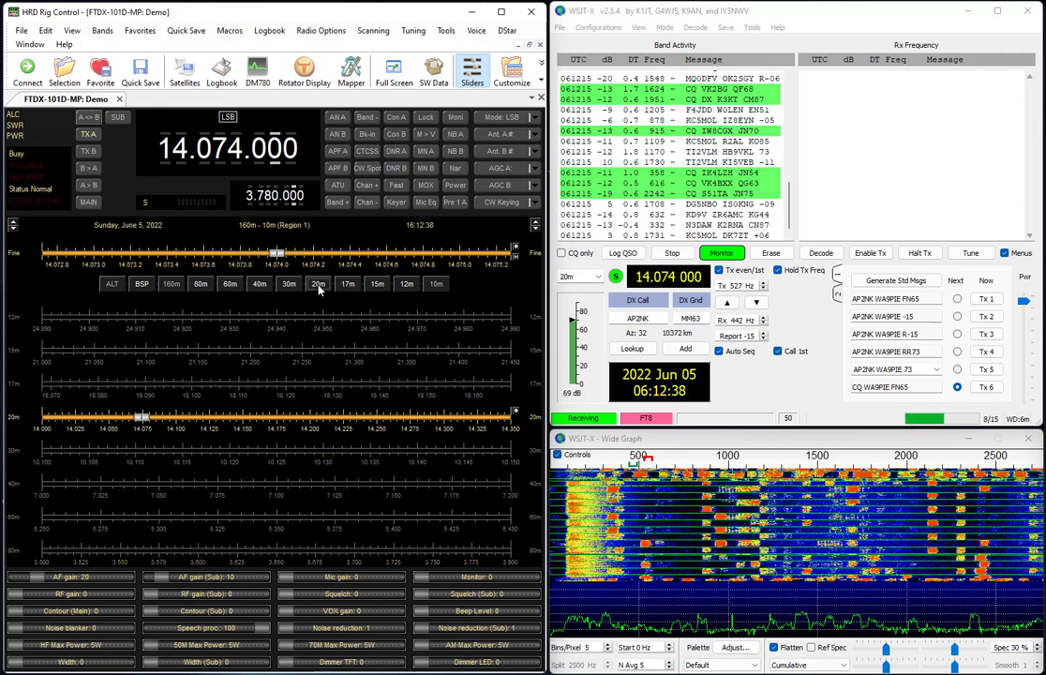
left_click(378, 290)
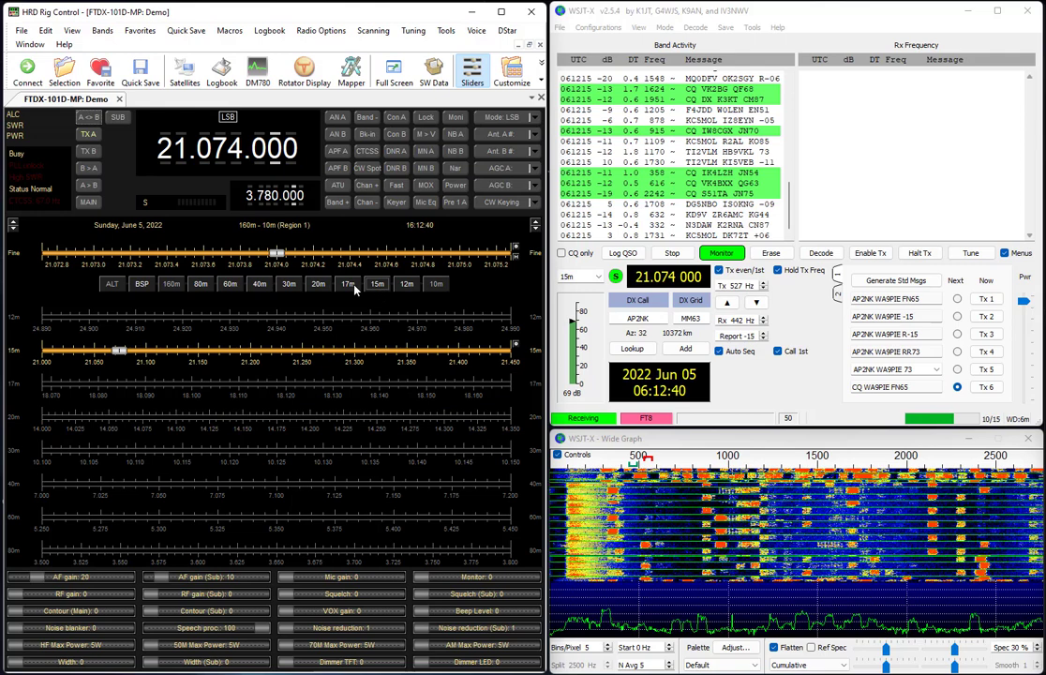
left_click(348, 286)
left_click(317, 285)
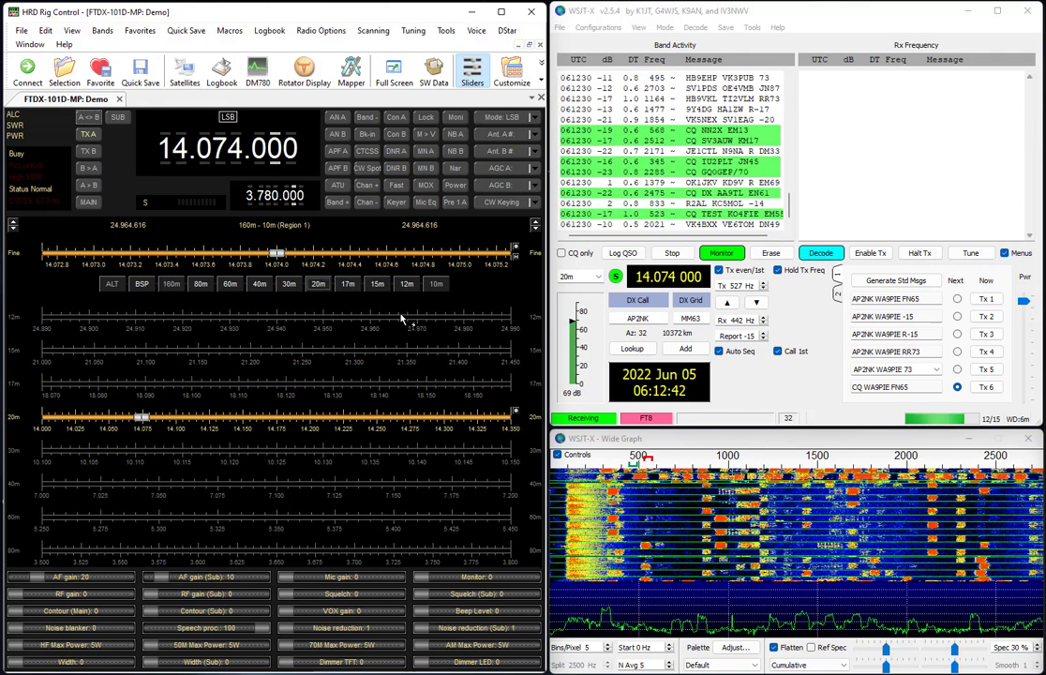
Set the WSJT-X frequency to 24.915 MHz on 12m and change the mode in HRD Rig Control to USB
left_click(596, 279)
left_click(596, 279)
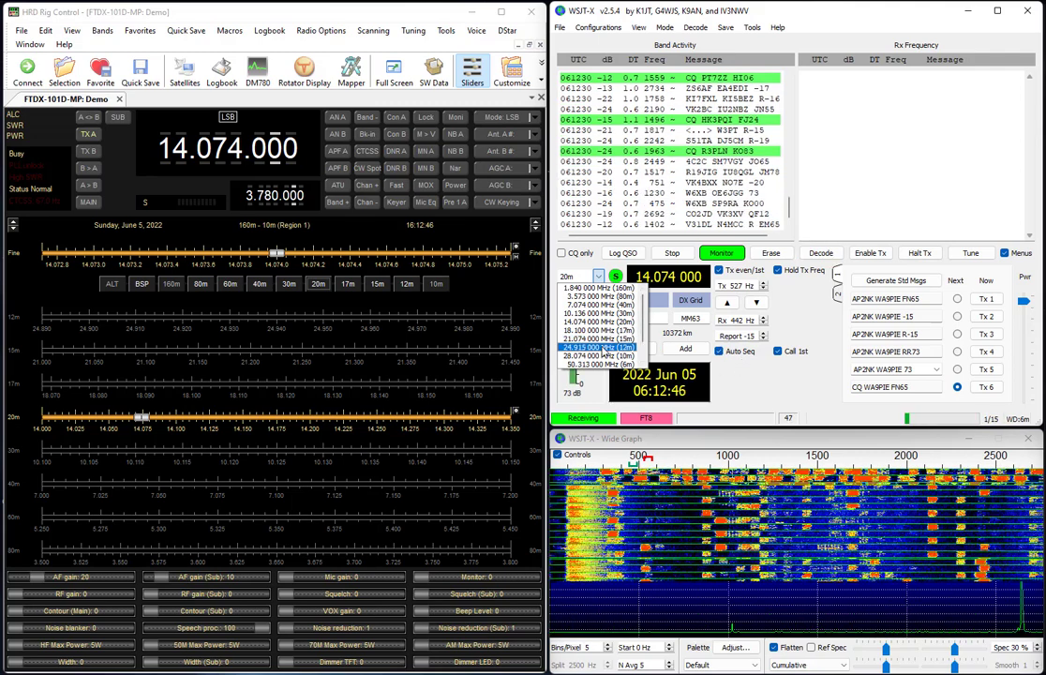
left_click(600, 346)
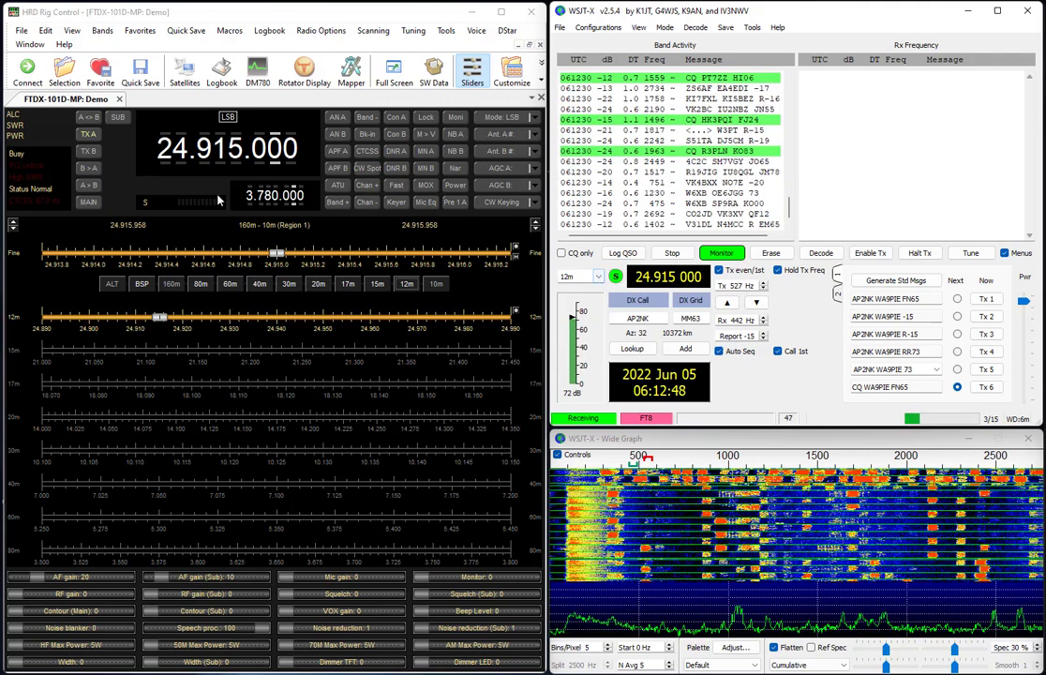
left_click(513, 122)
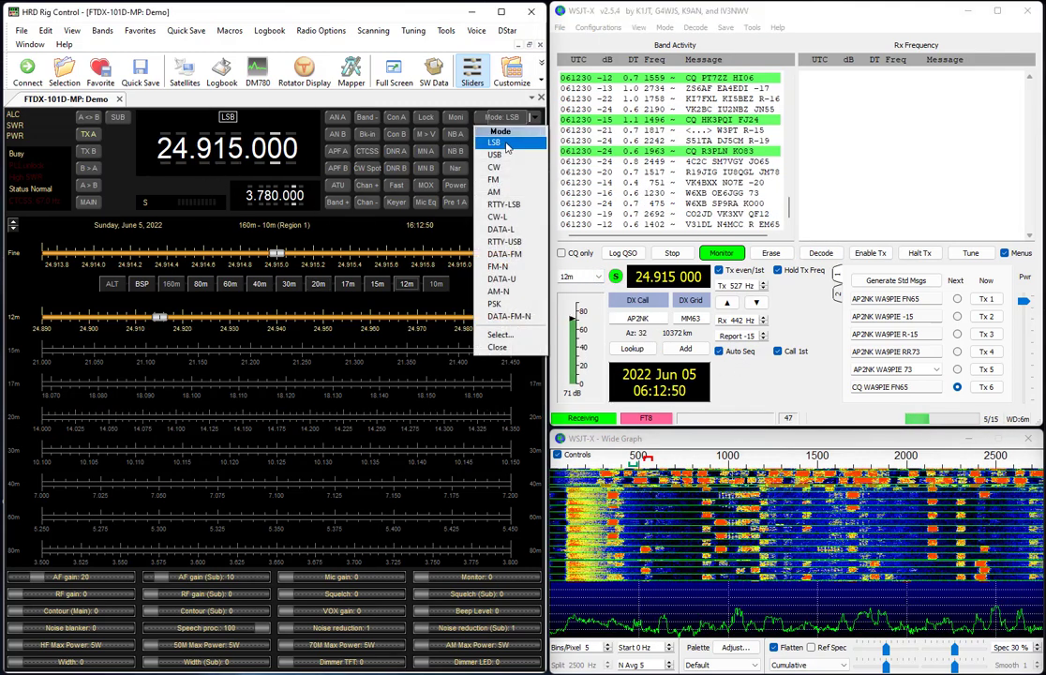
left_click(515, 154)
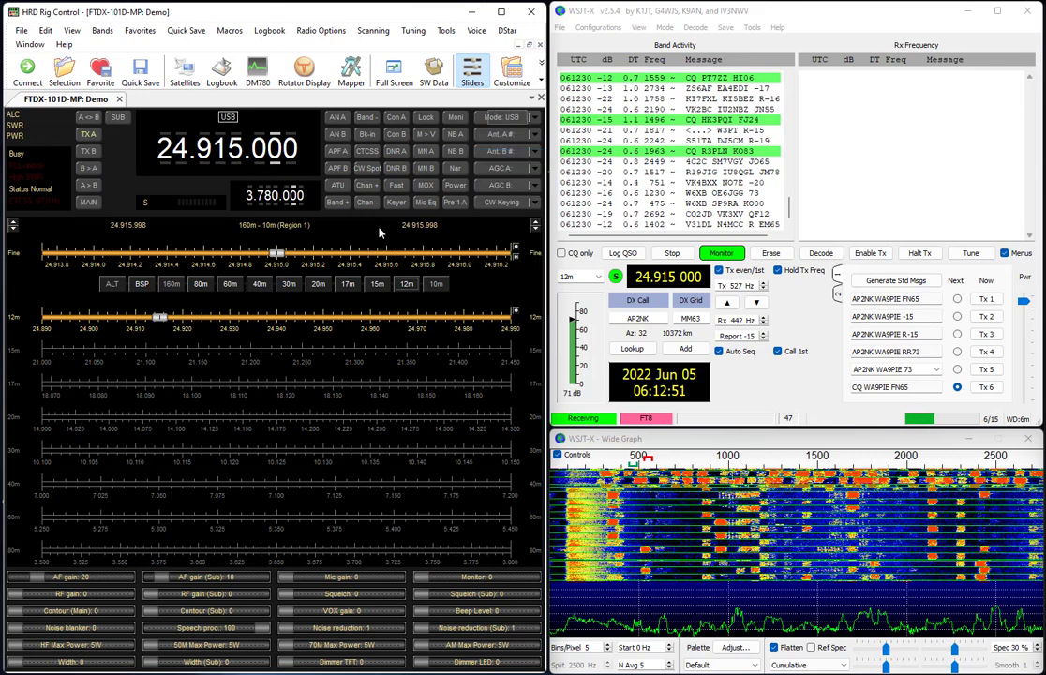
Change the WSJT-X frequency to 14.074 MHz on 20m, followed by 10.136 MHz on 30m
left_click(586, 276)
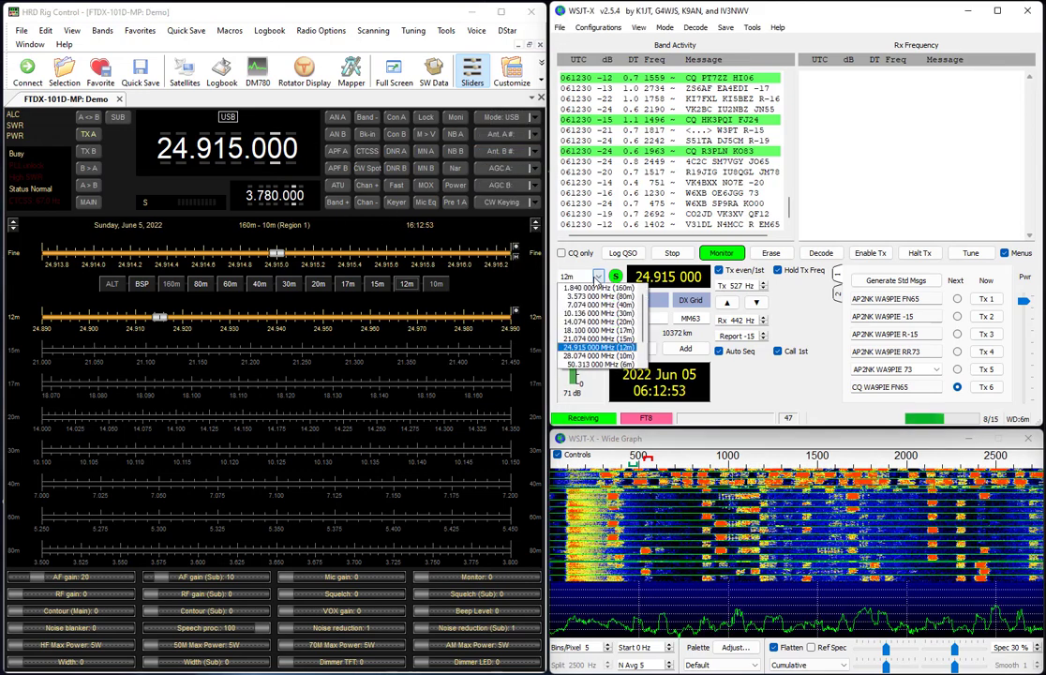
left_click(599, 322)
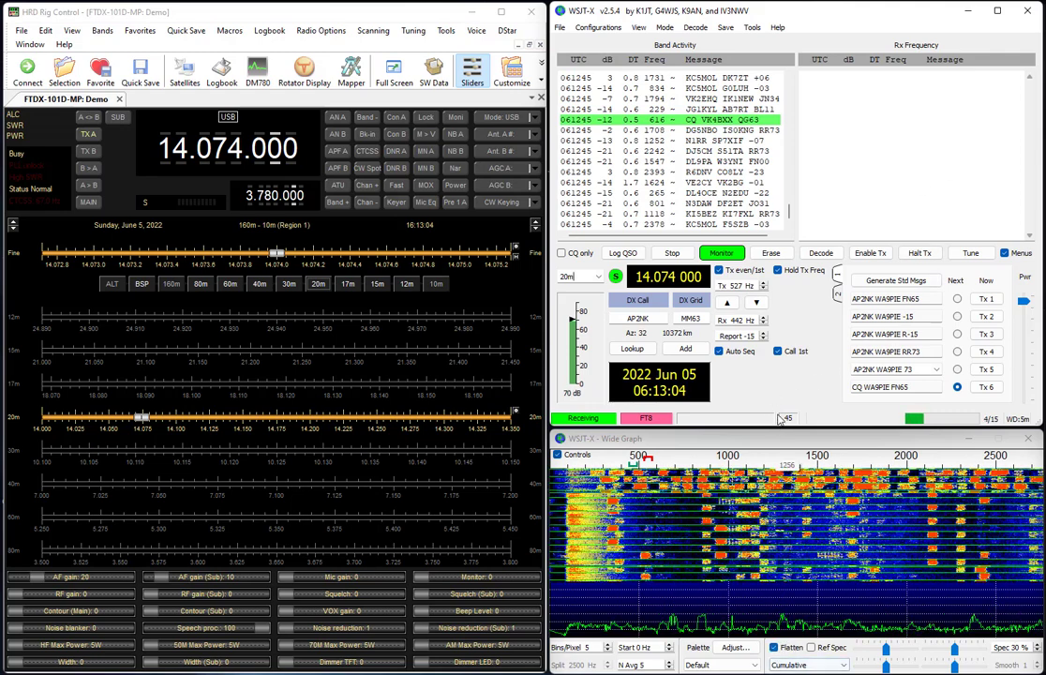
left_click(597, 278)
left_click(521, 272)
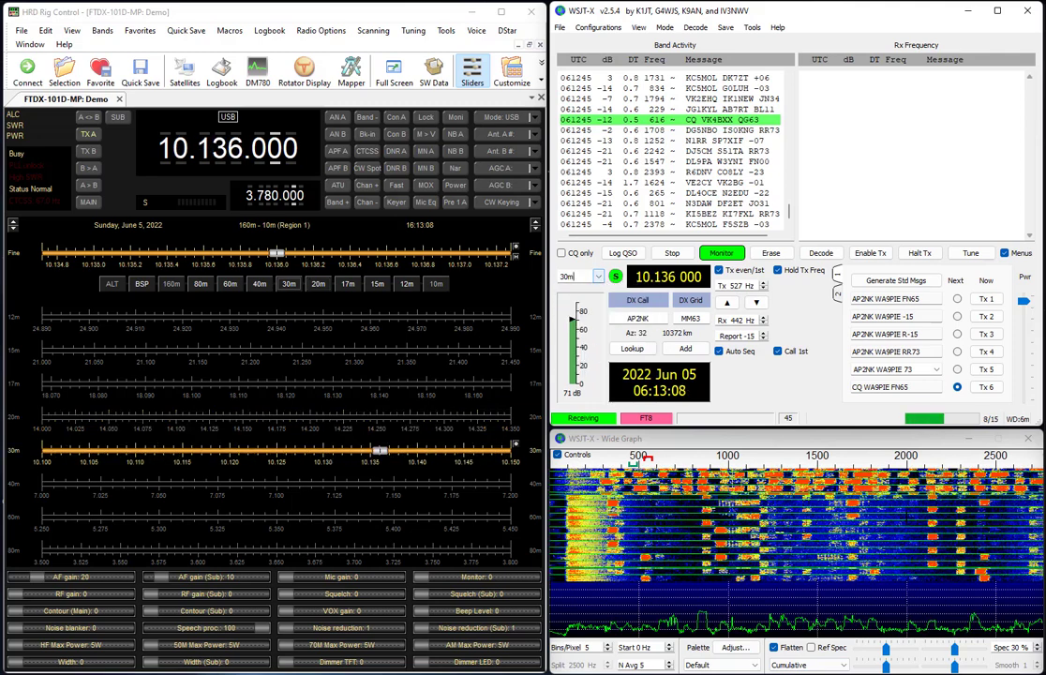
Switch to the RHR Universal Console, tune it to 10.136 MHz, and minimise the console
key("alt+Tab")
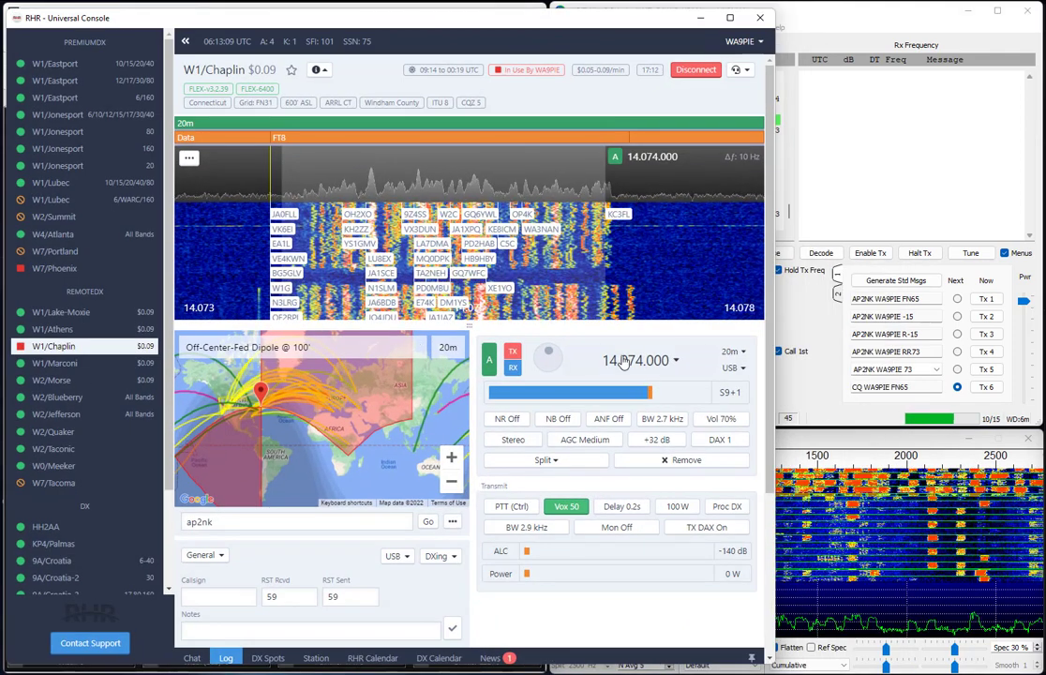
left_click(635, 361)
type("10.136")
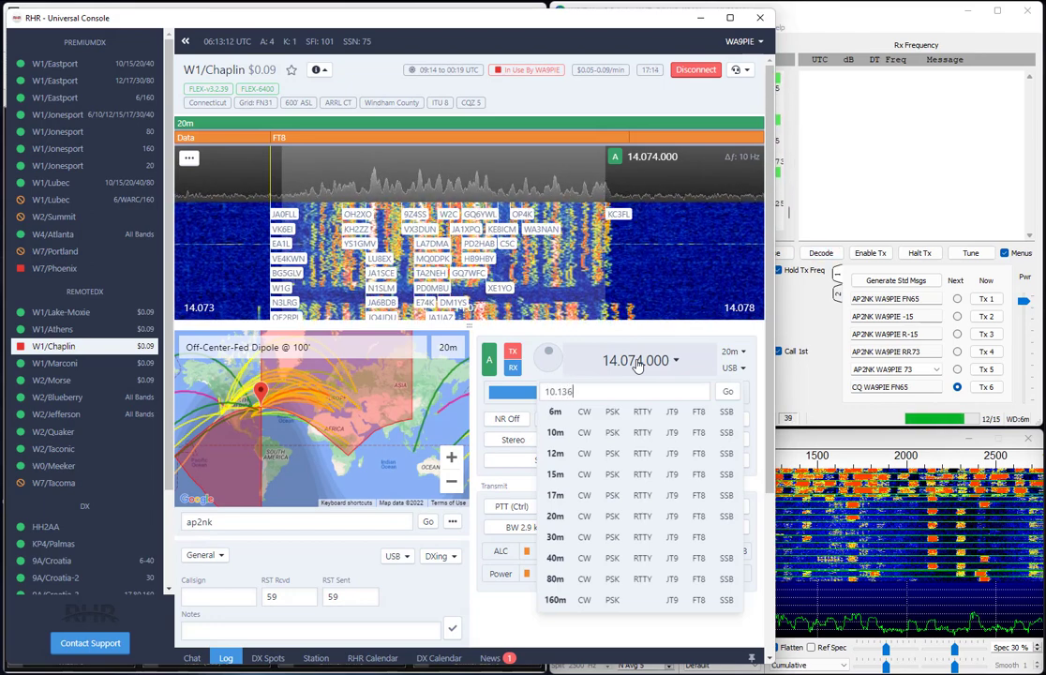
key("Return")
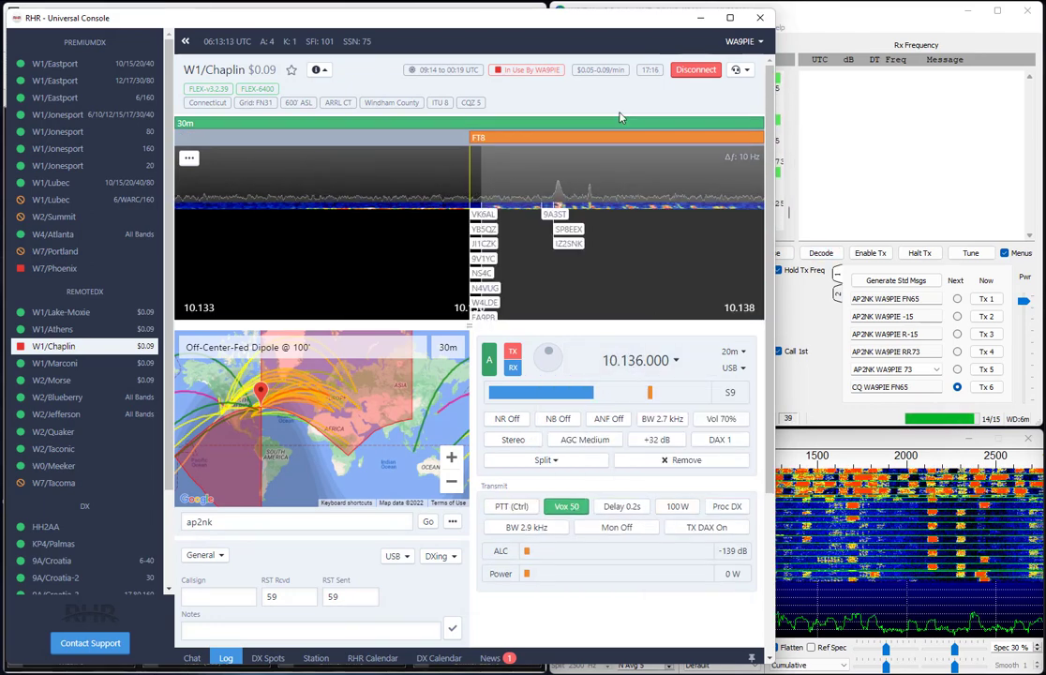
left_click(701, 17)
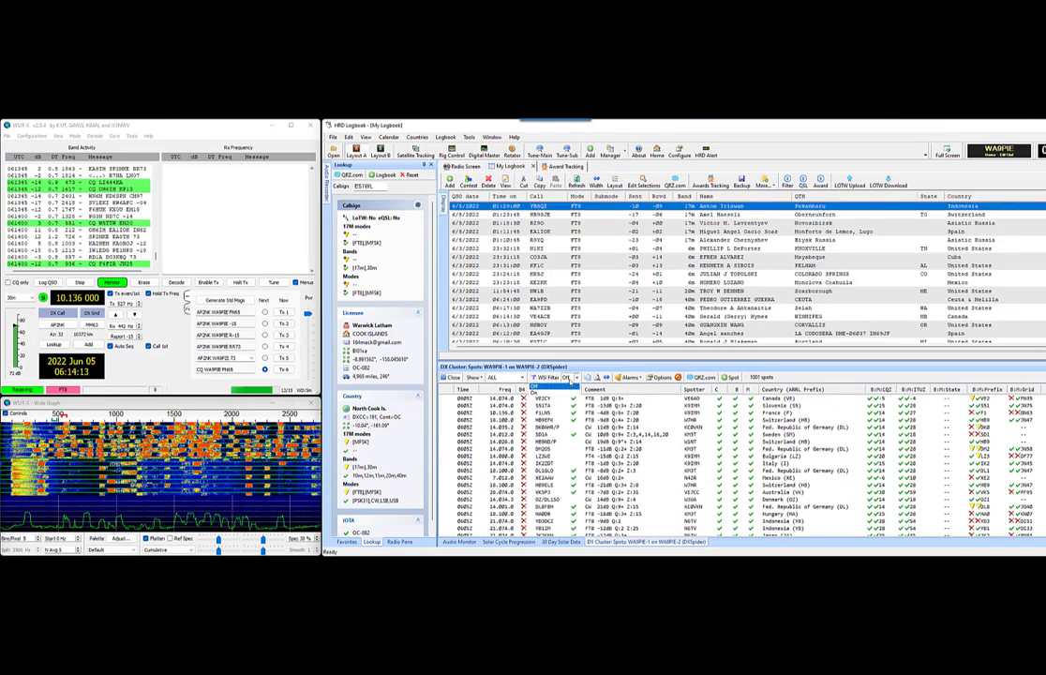
Turn on the WSI filter for the DX cluster spots in HRD Logbook and look up the Andorra spot
left_click(568, 394)
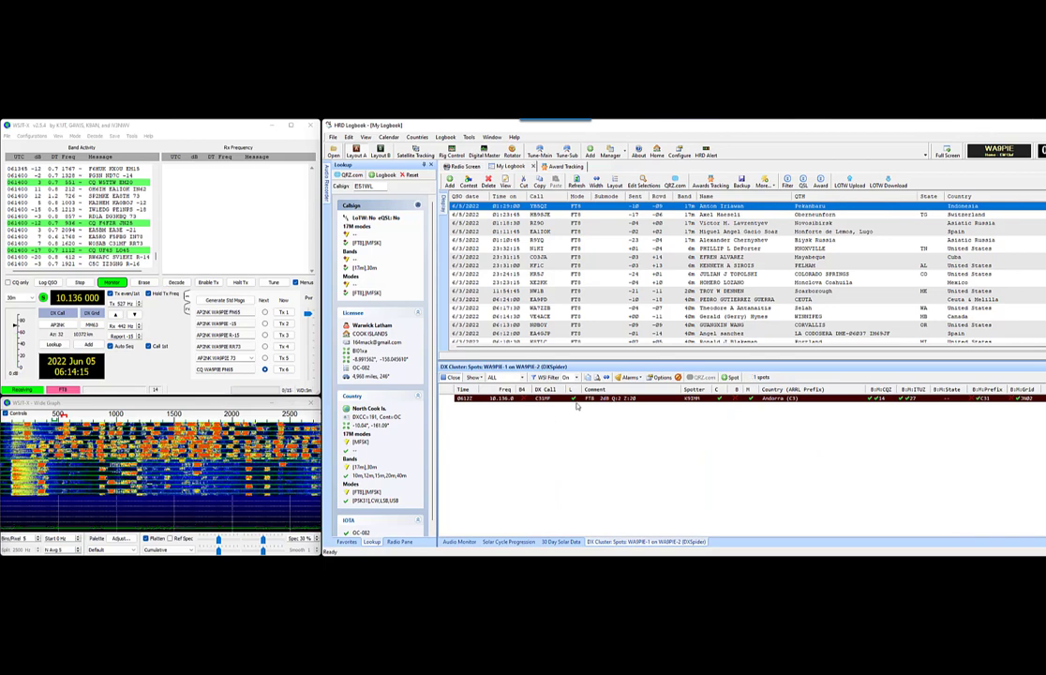
left_click(554, 399)
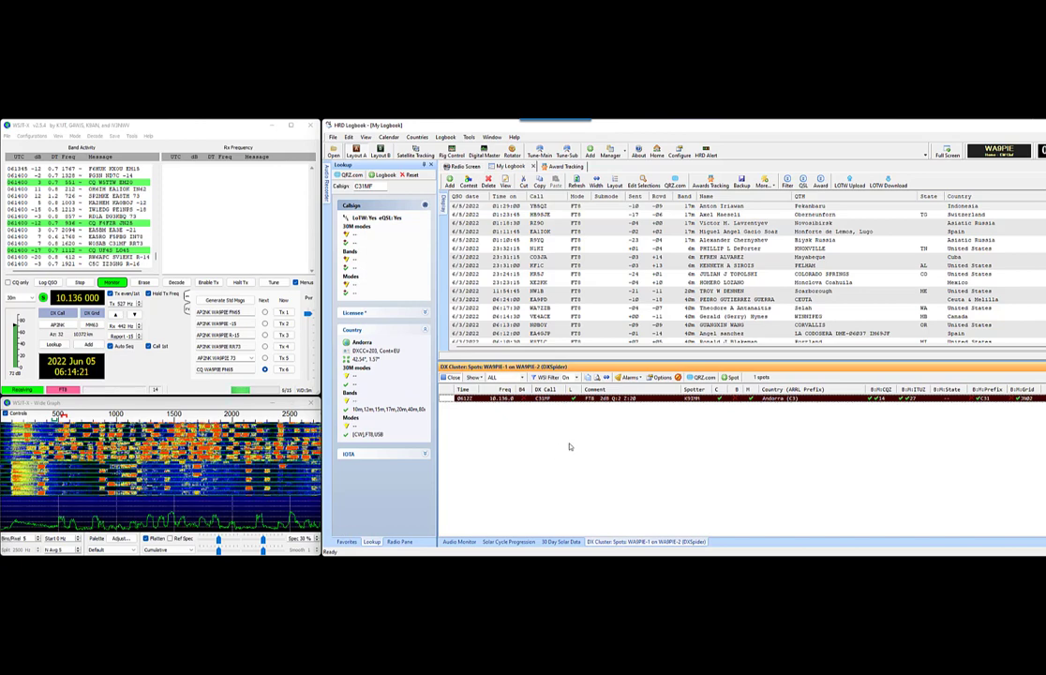
Open HRD Alert in the logbook and examine the list of decoded FT8 stations
left_click(710, 156)
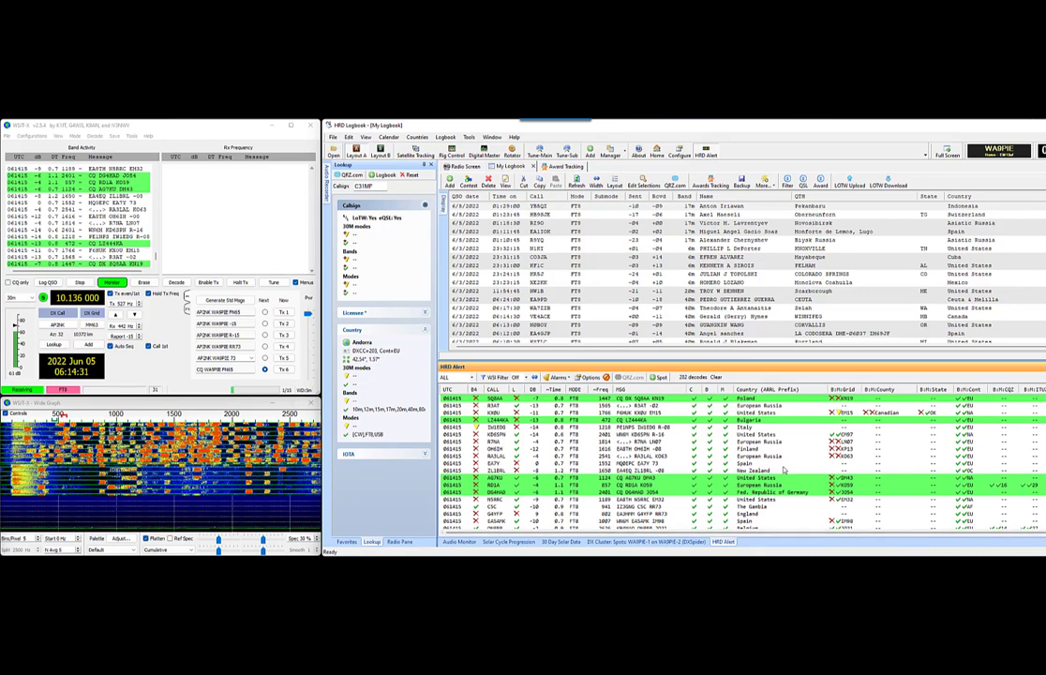
scroll(555, 472, "down", 5)
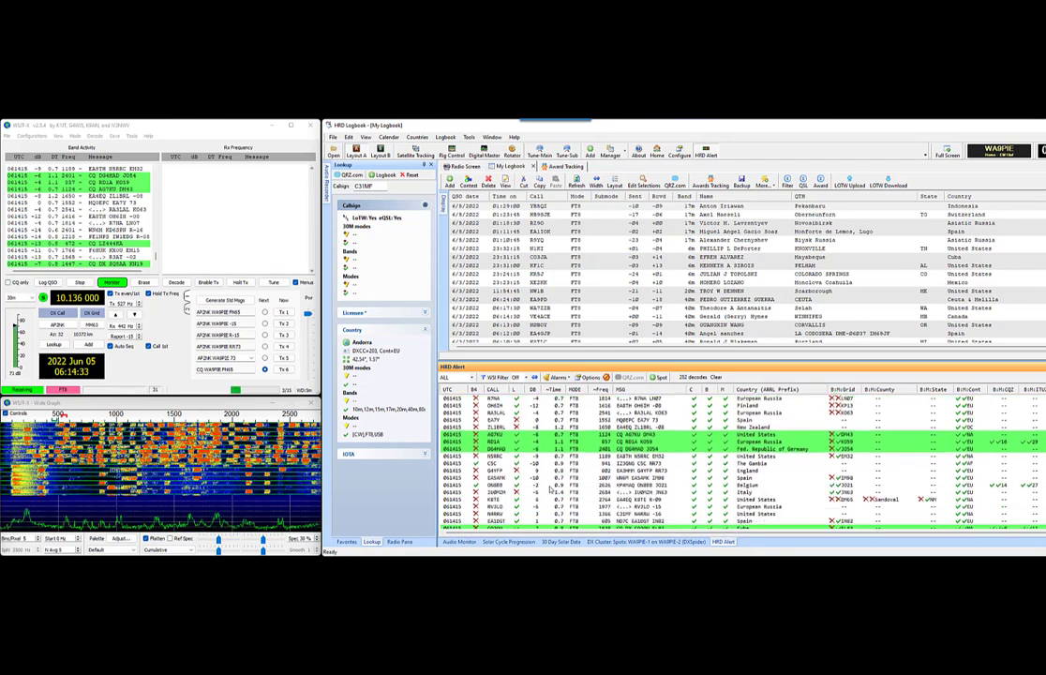
scroll(555, 465, "down", 6)
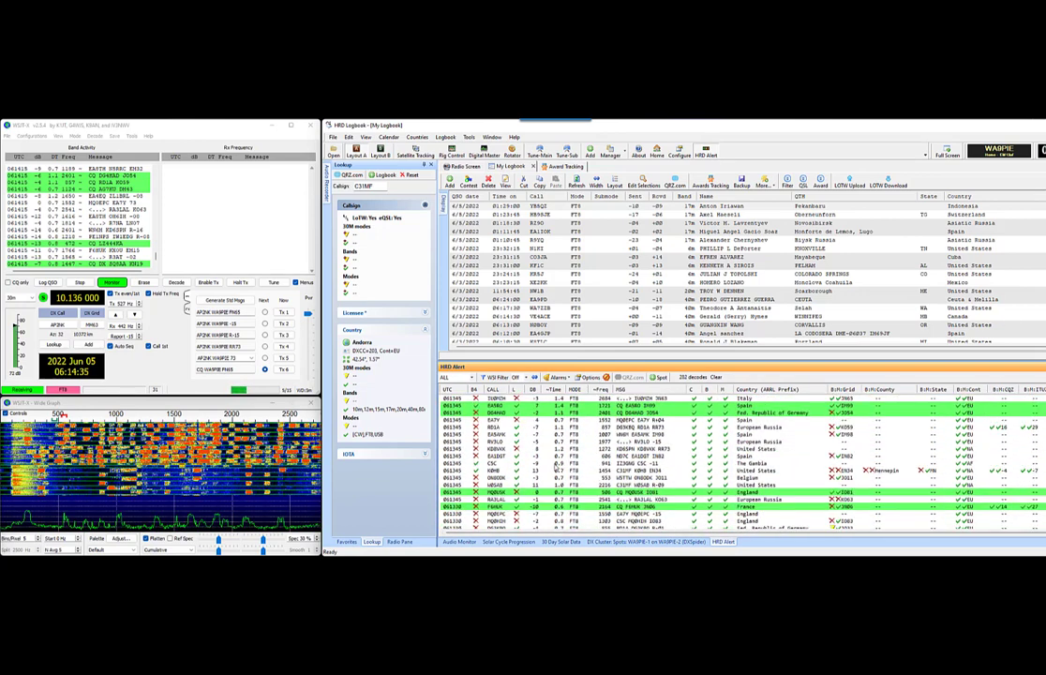
scroll(556, 465, "up", 10)
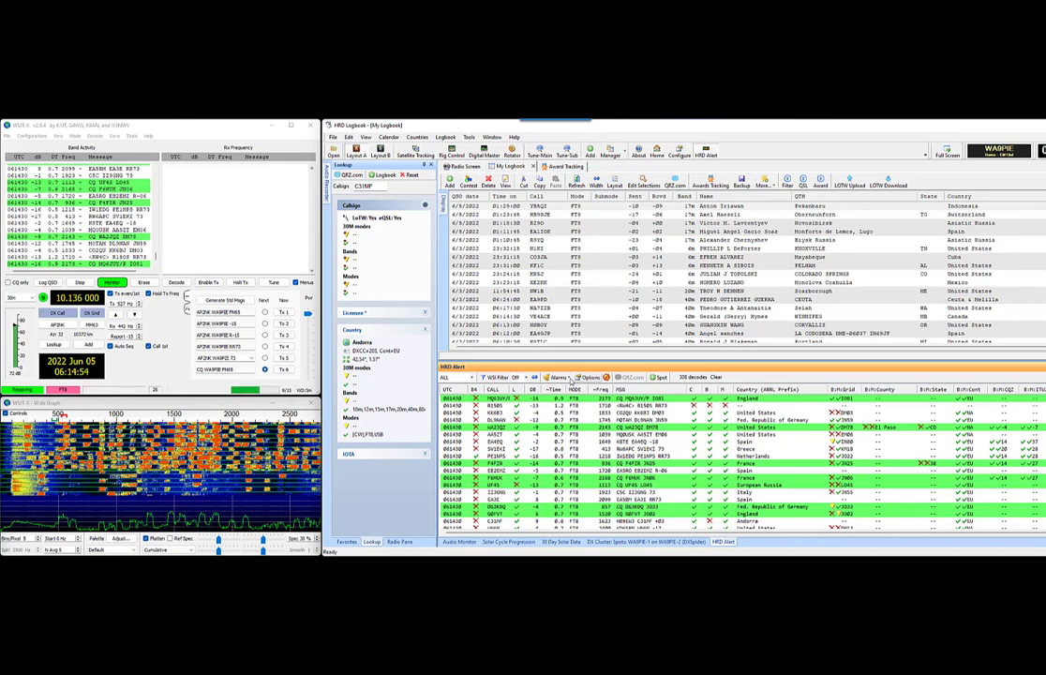
Turn on the WSI filter in HRD Alert and load the Andorra station's RR73 decode into WSJT-X
left_click(514, 376)
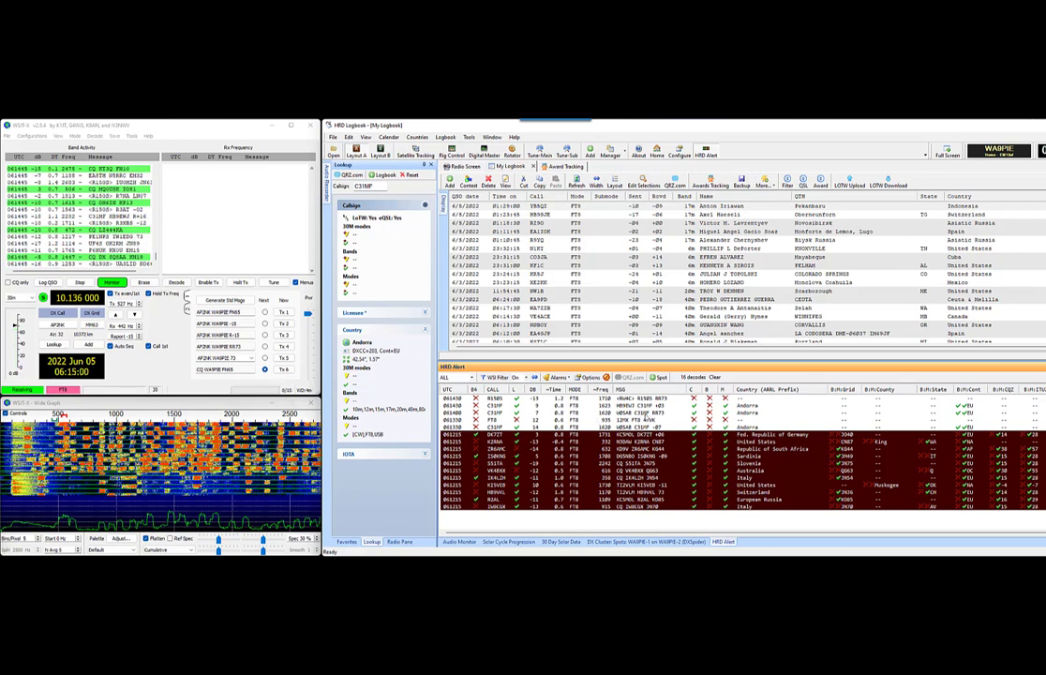
double_click(562, 412)
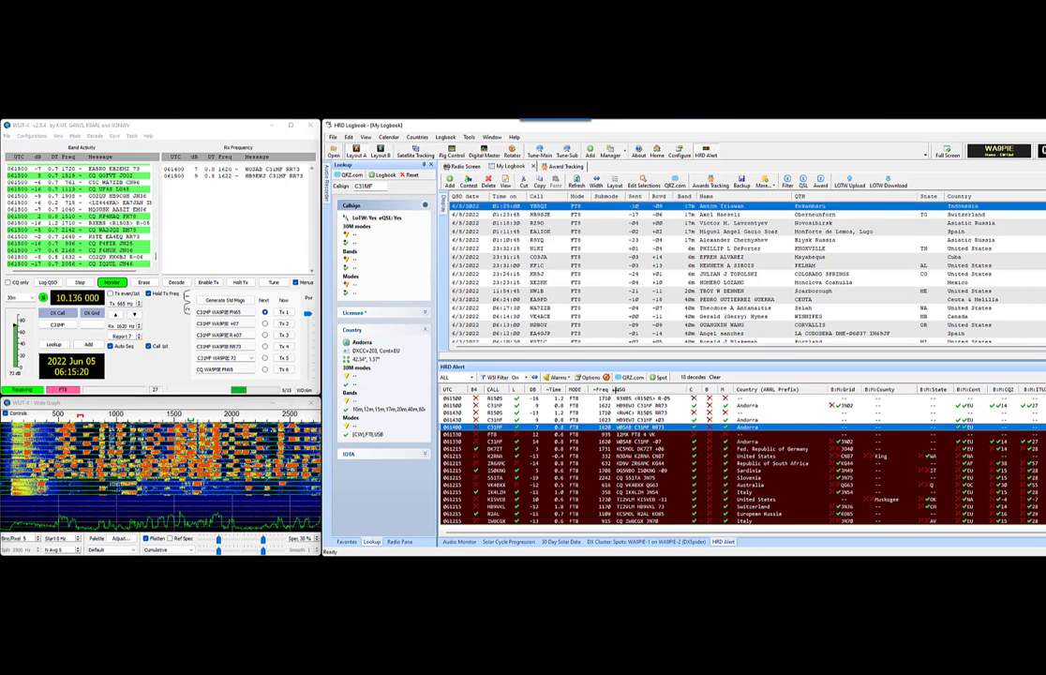
Review the HRD Alert alarm list and the WSI alarm definitions and notification options, and close the options dialog
left_click(560, 376)
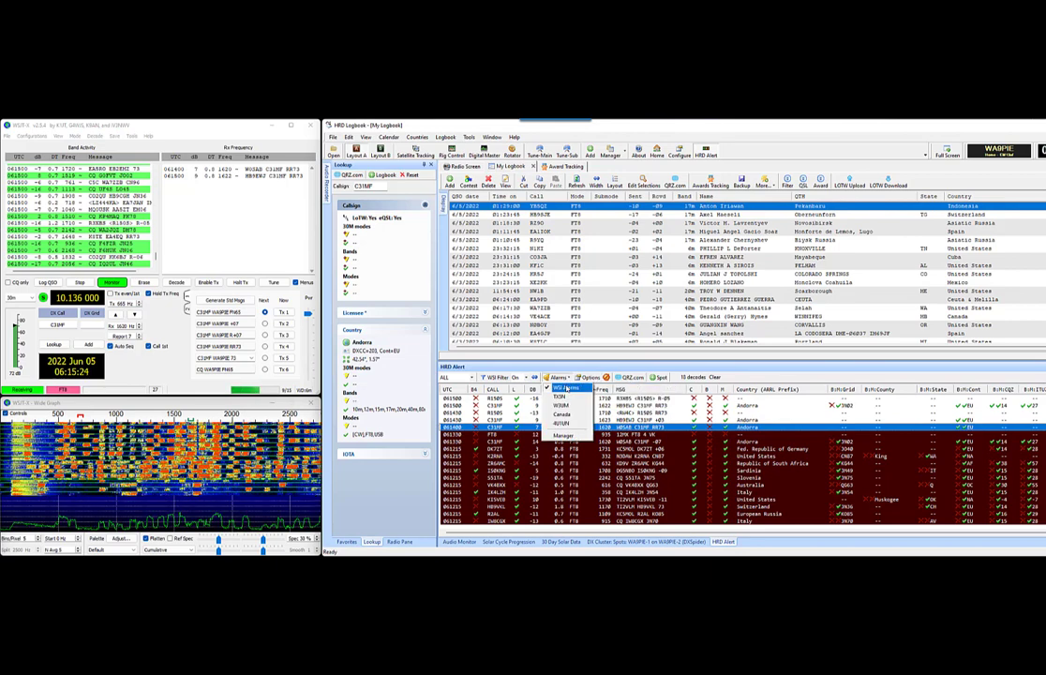
left_click(562, 387)
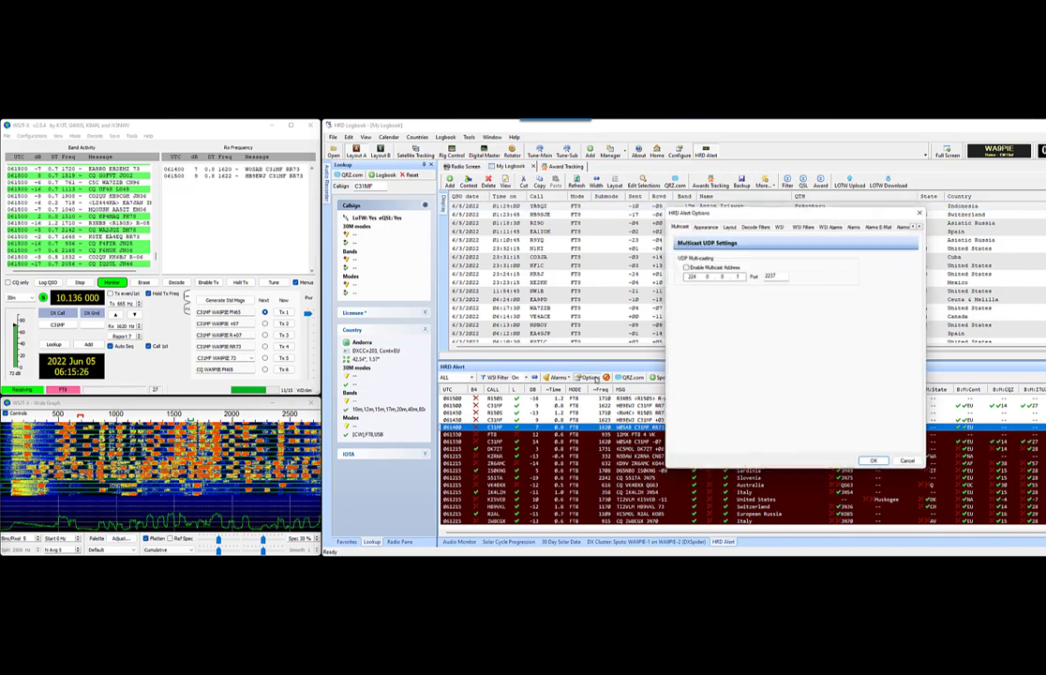
left_click(831, 226)
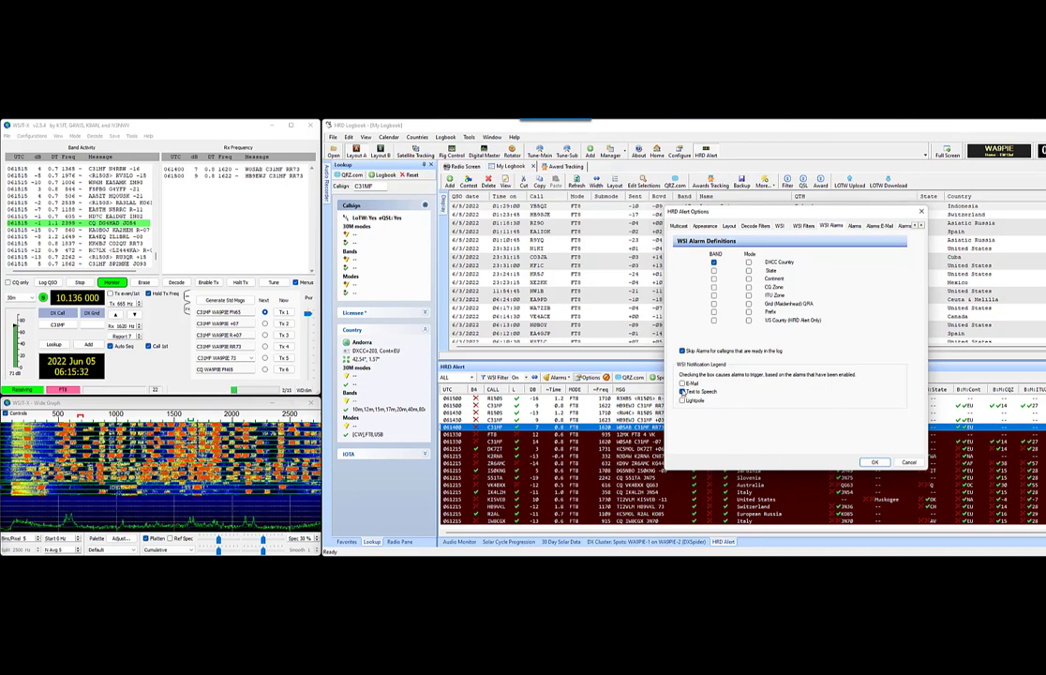
key("Return")
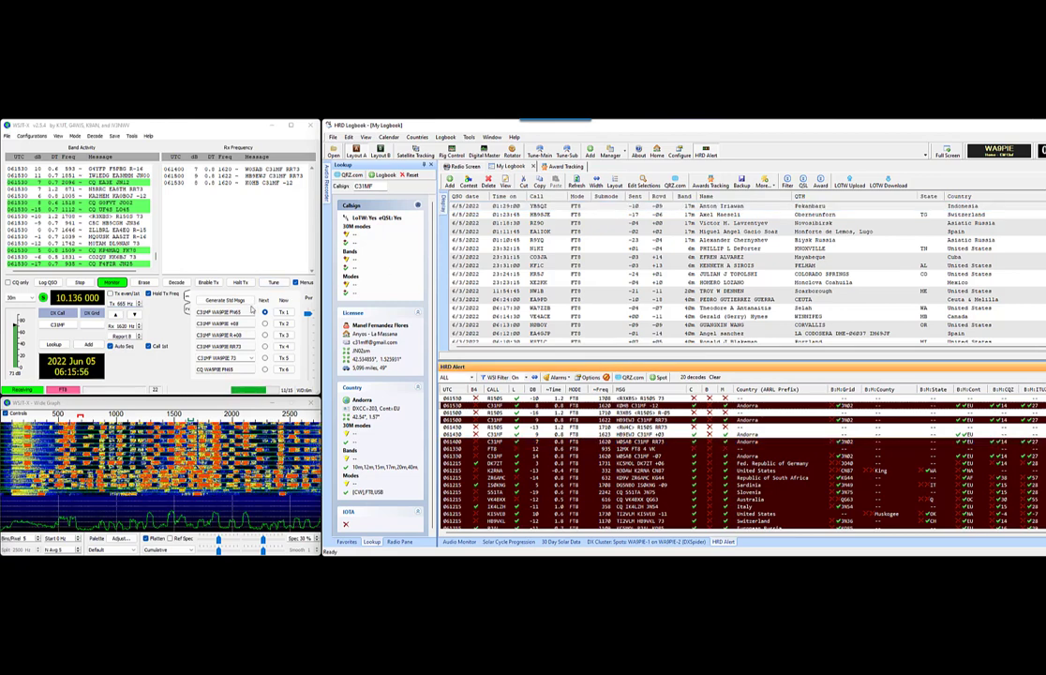
Enable transmission in WSJT-X to call the selected Andorra station
left_click(209, 283)
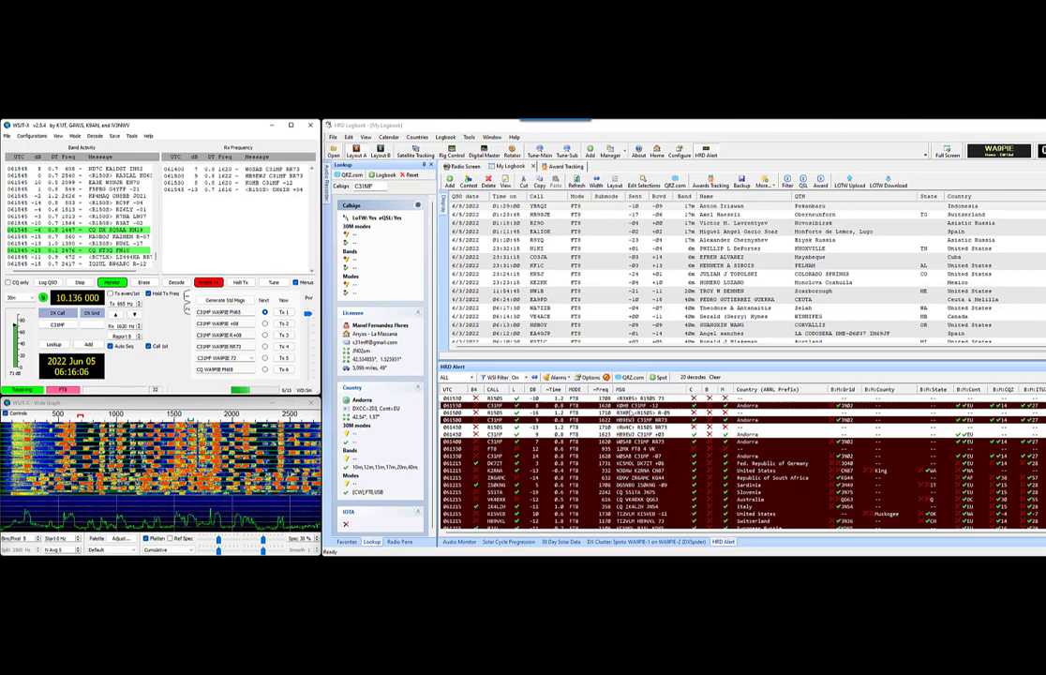
Review the HRD Alert alarm list and the WSI, WSI filter and WSI alarm settings, and close the options without saving
left_click(564, 376)
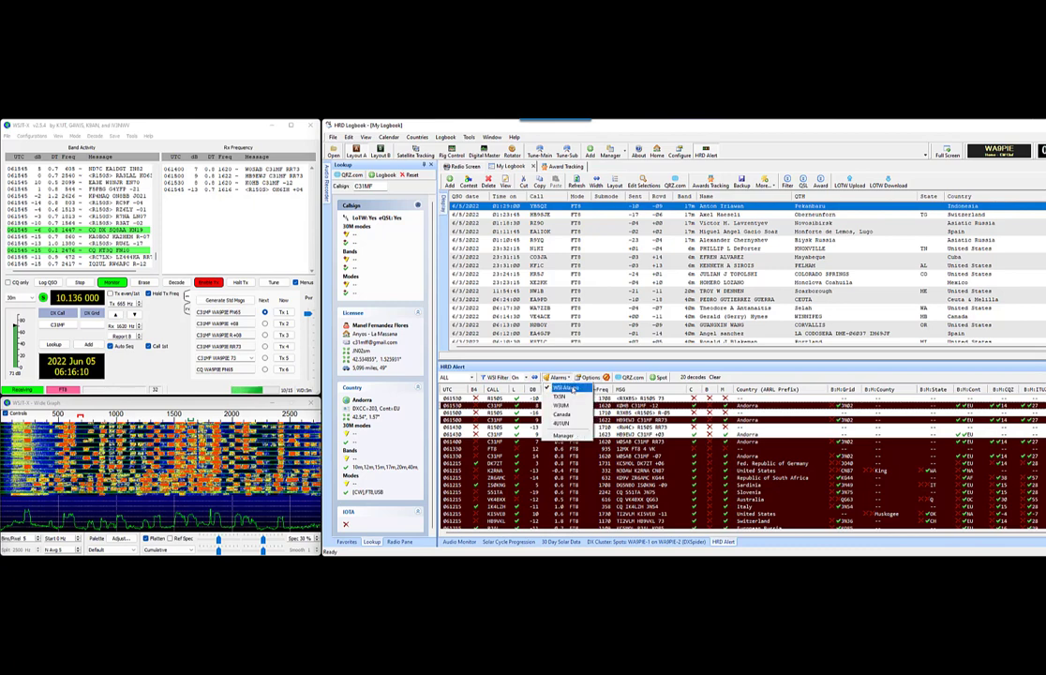
left_click(512, 380)
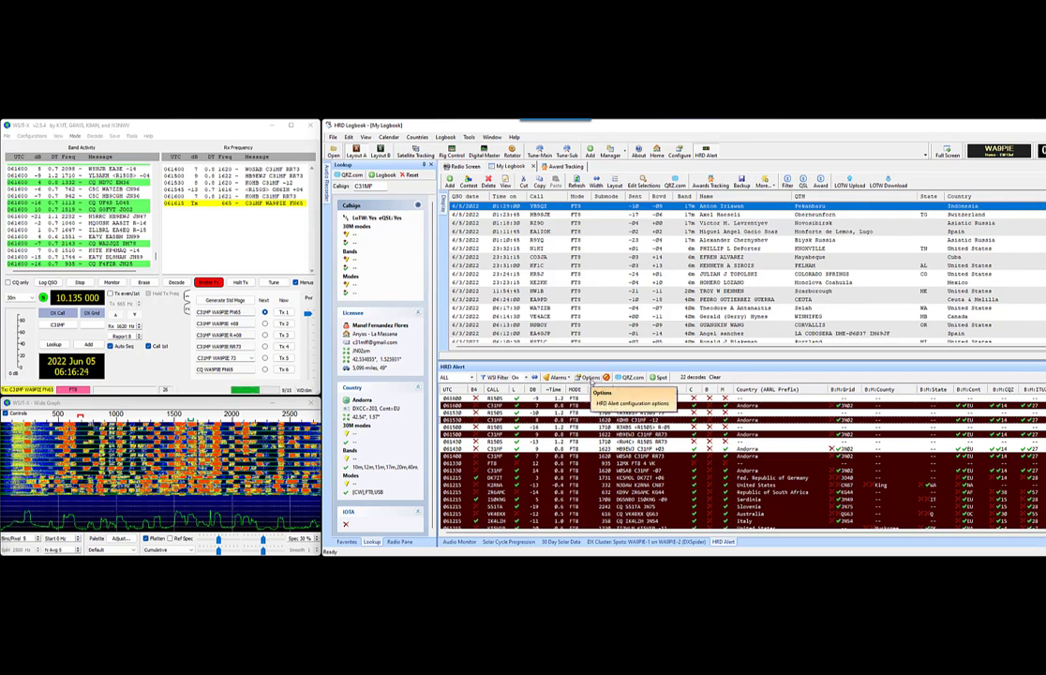
left_click(588, 376)
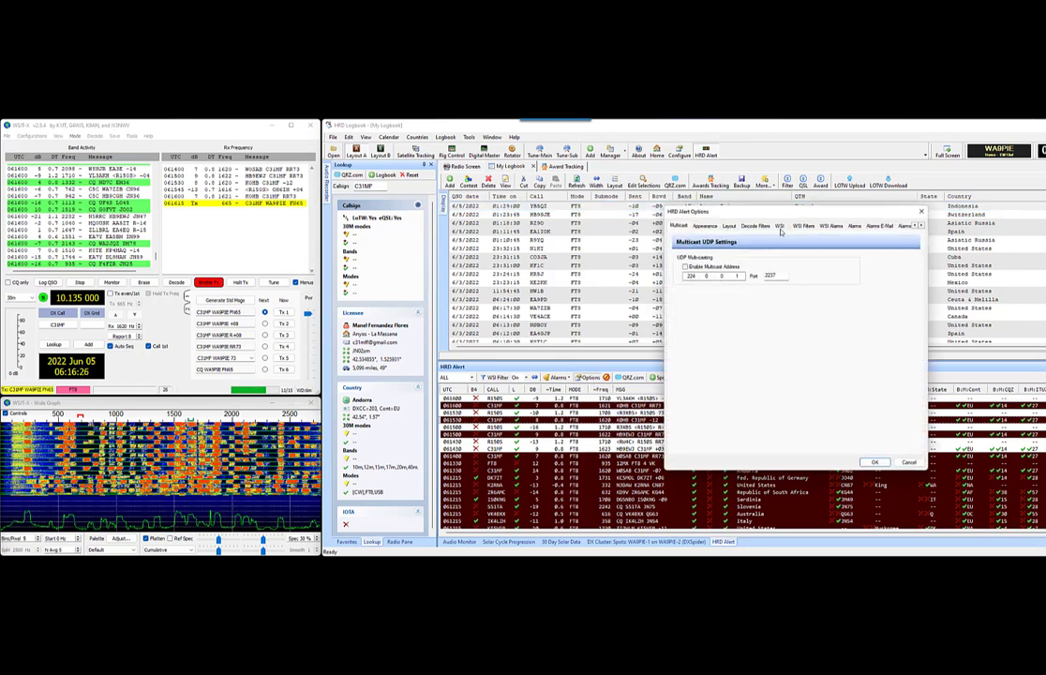
left_click(779, 227)
left_click(803, 228)
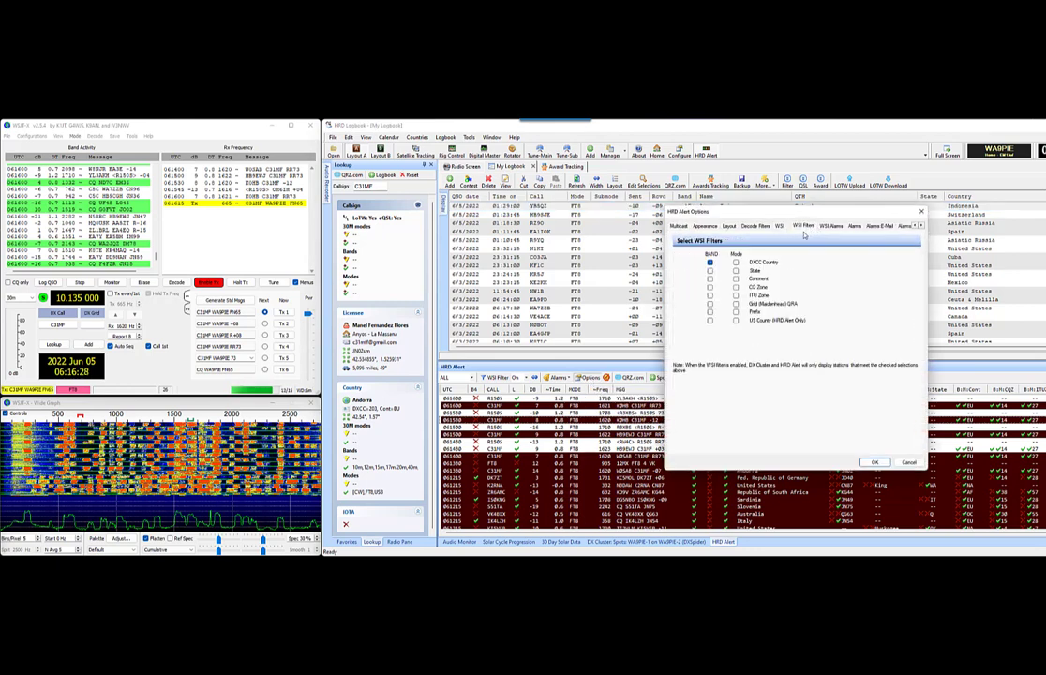
left_click(825, 226)
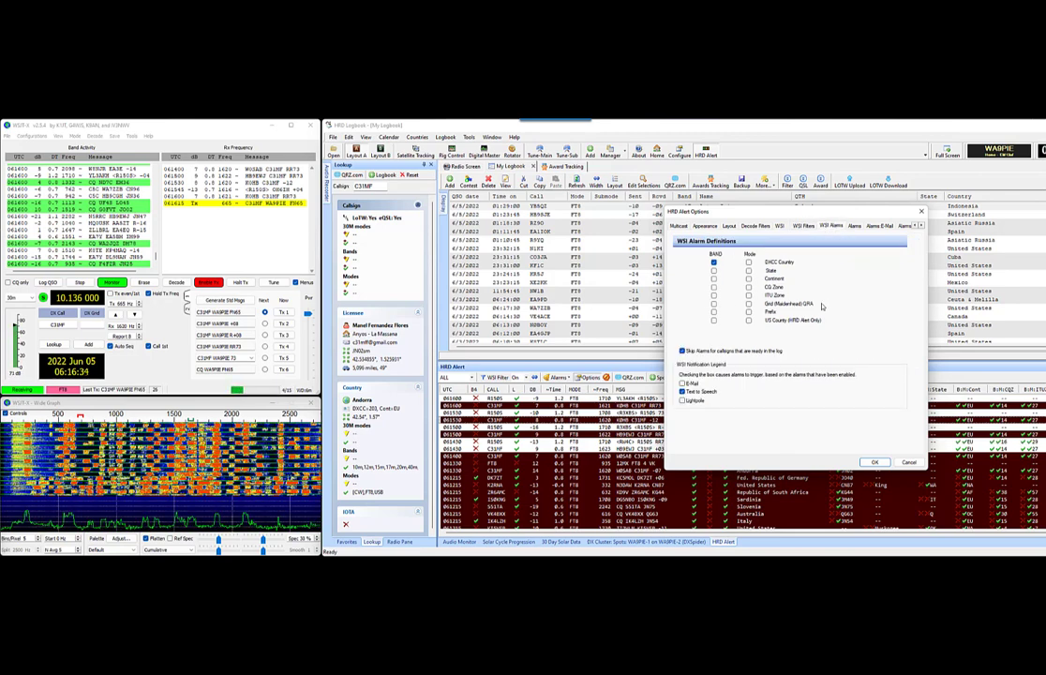
left_click(908, 462)
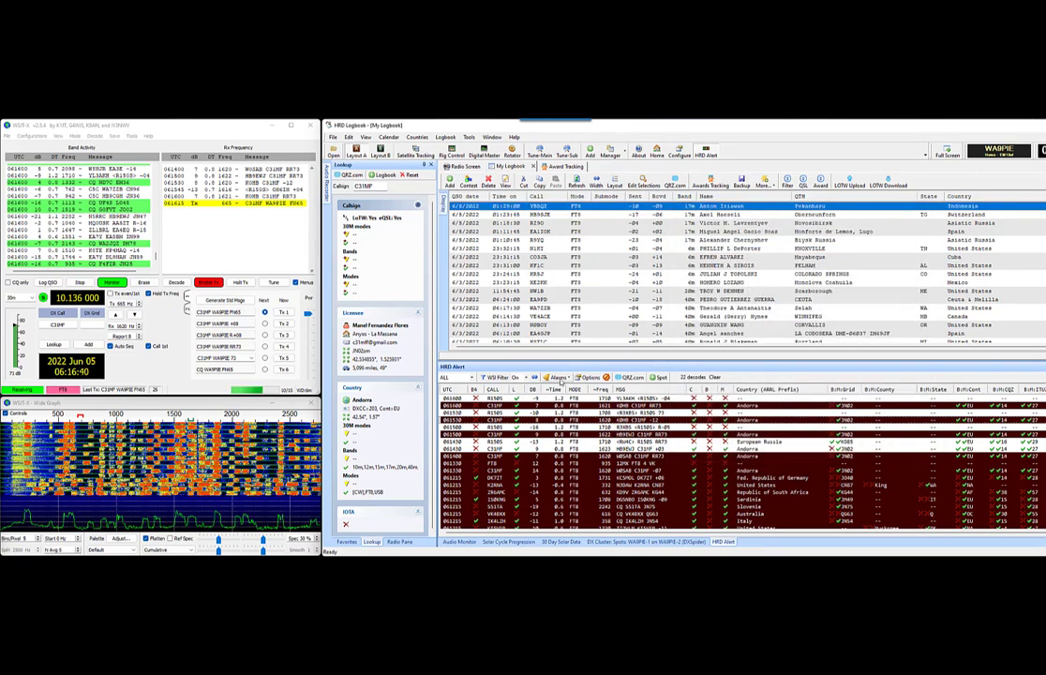
Check the HRD Alert alarm list, view the Calling Me decodes, and set the decode list back to ALL
left_click(556, 377)
left_click(791, 300)
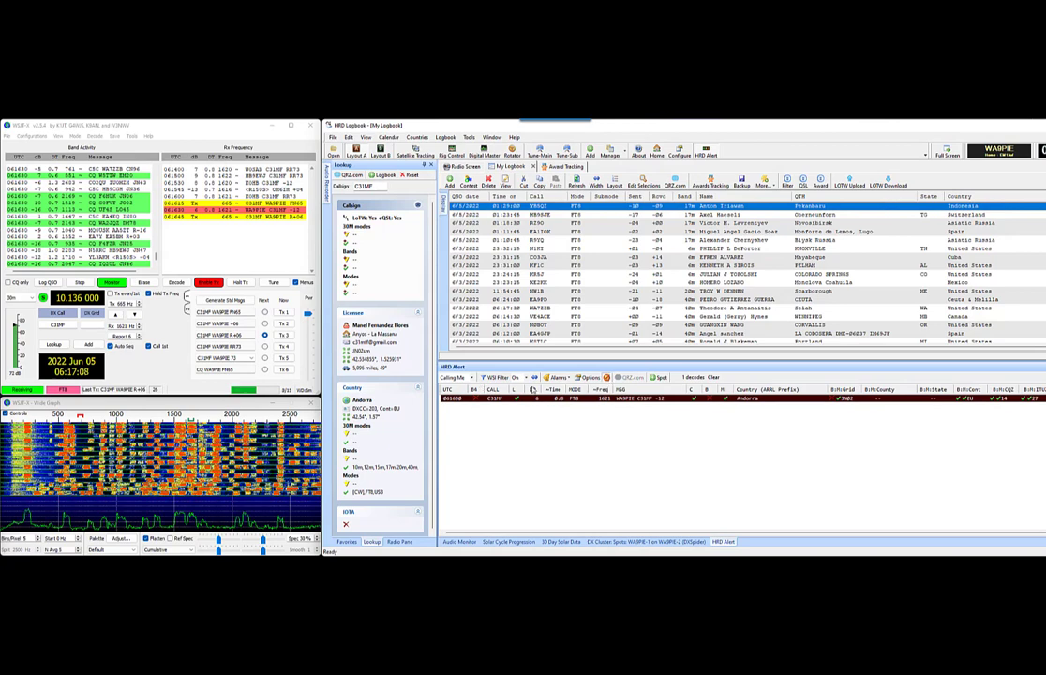
left_click(471, 378)
left_click(456, 386)
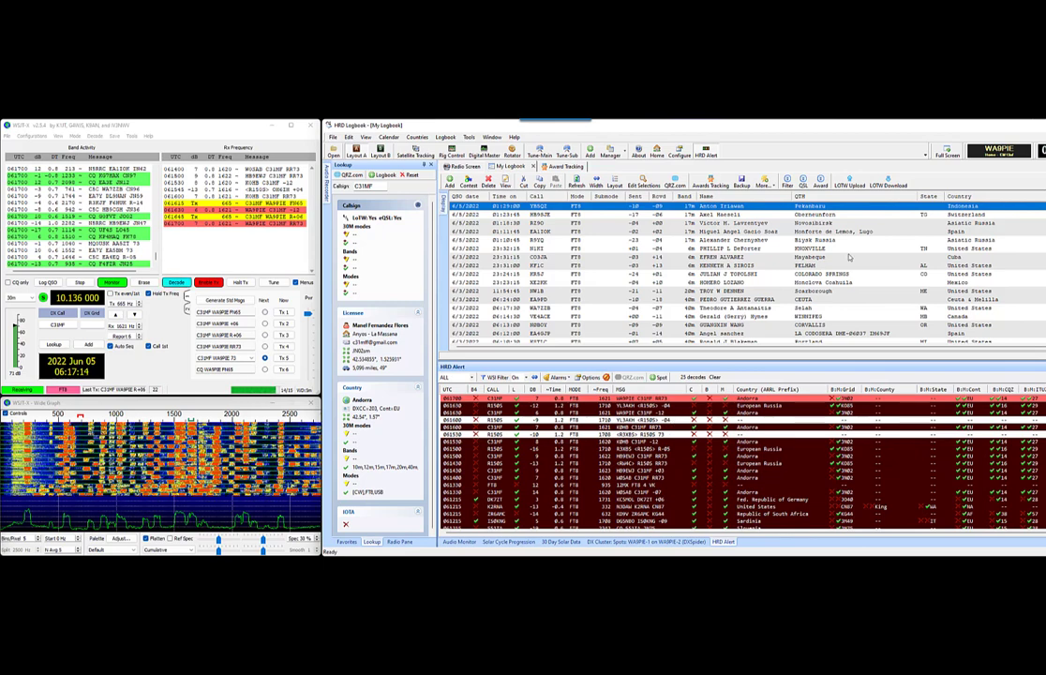
Log the completed contact with the Andorra station and check its entry in My Logbook
left_click(784, 312)
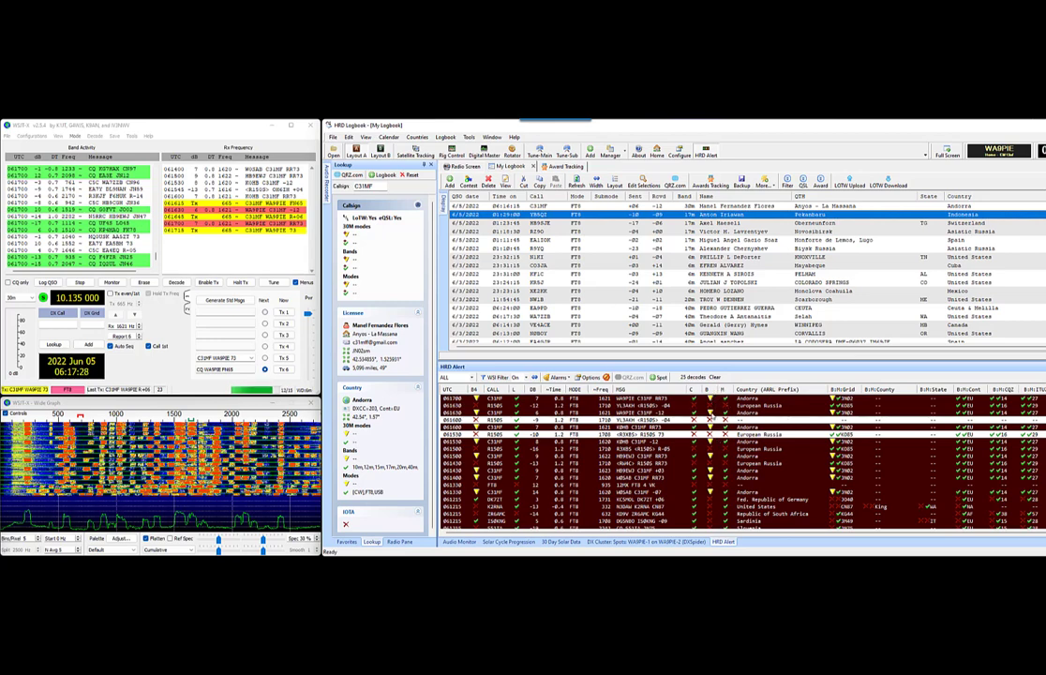
left_click(557, 166)
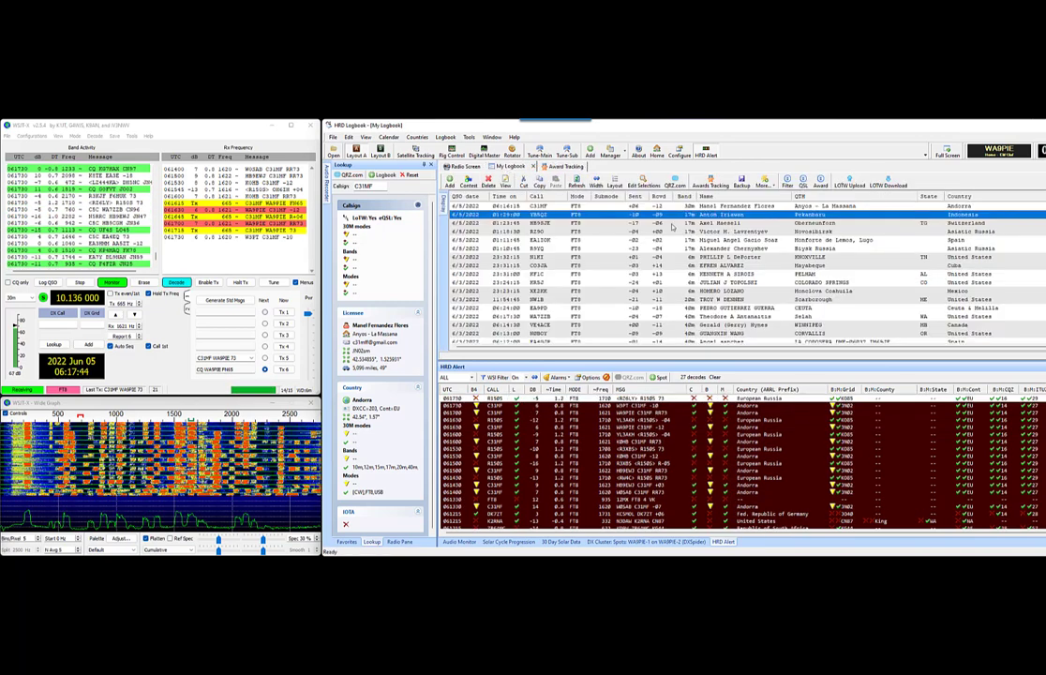
left_click(510, 166)
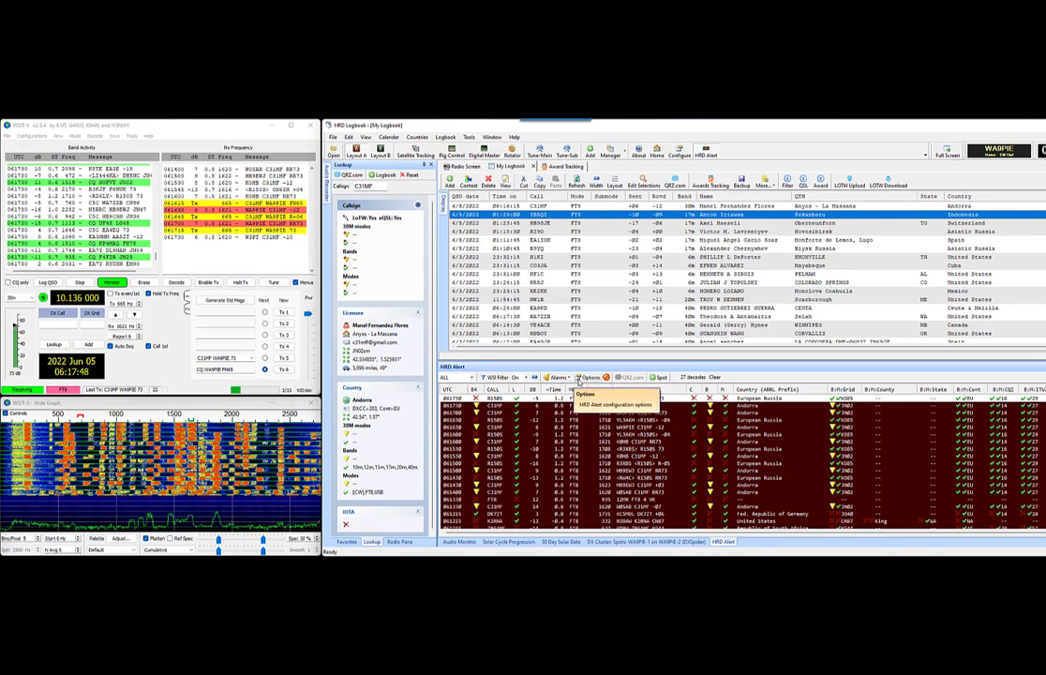
Review the HRD Alert WSI alarm definitions and notification choices, accept them, and turn the WSI filter off
left_click(601, 377)
left_click(829, 226)
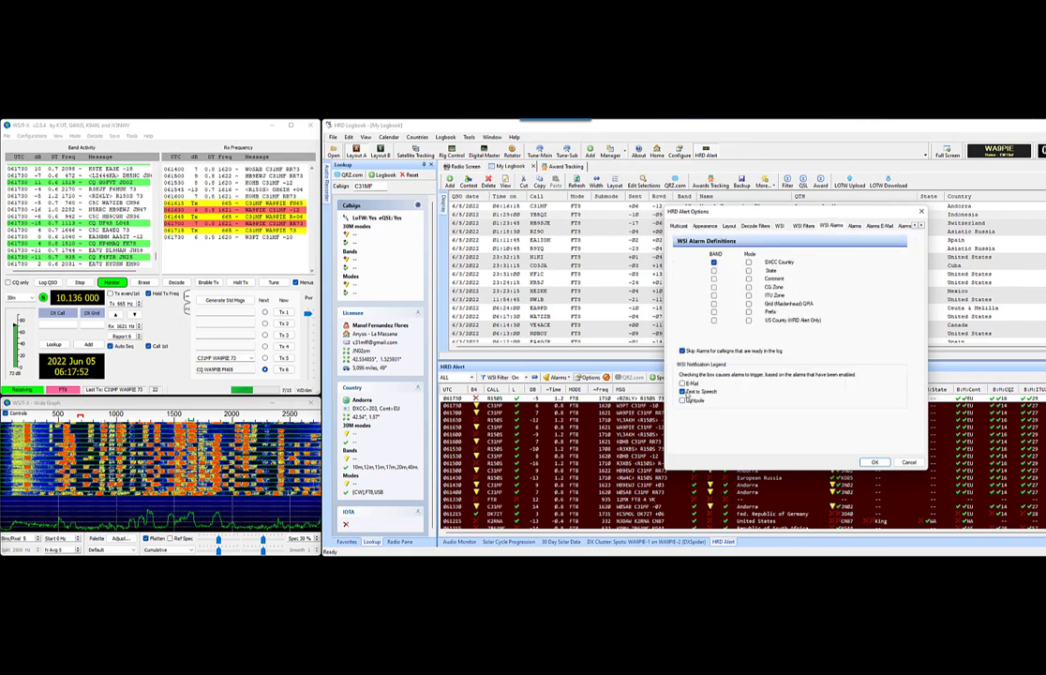
left_click(872, 463)
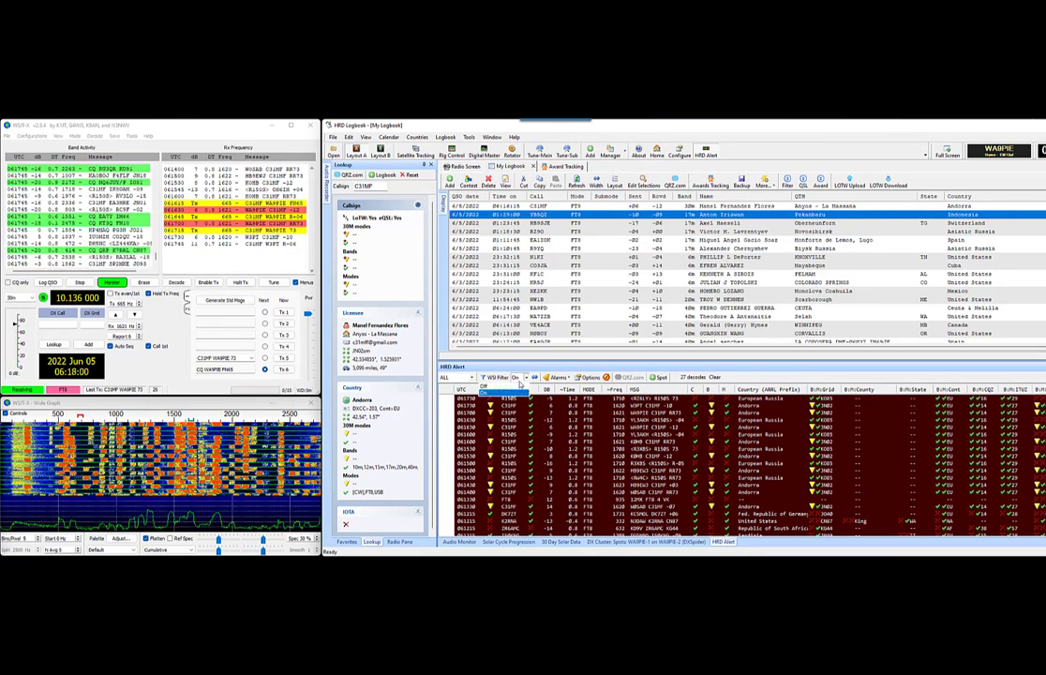
left_click(516, 377)
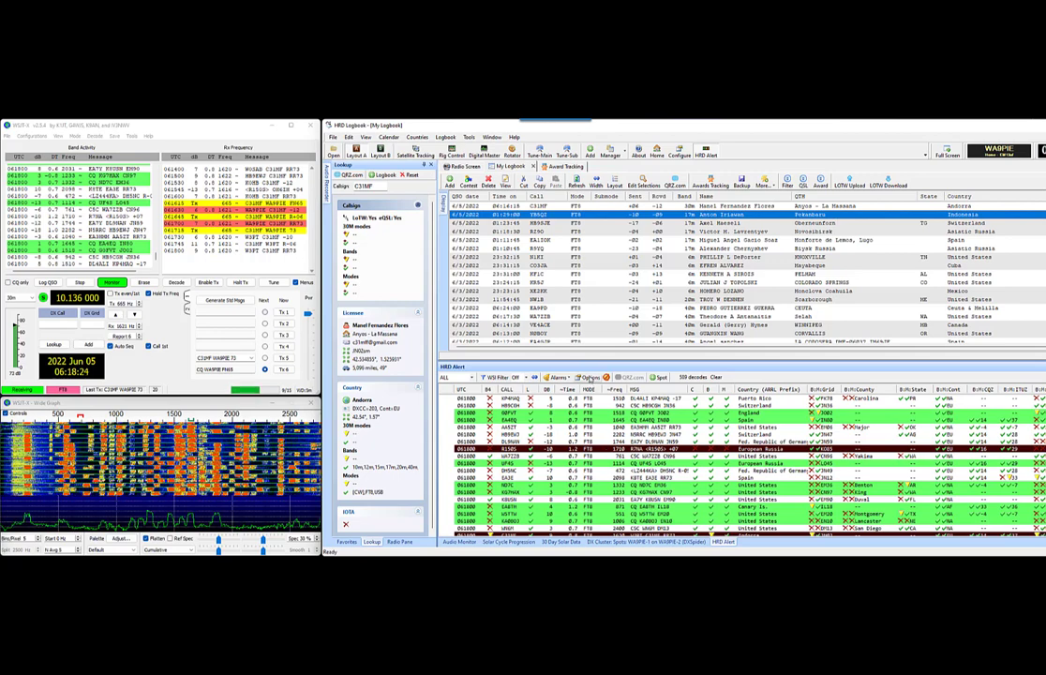
Open the DX Cluster options, review the WSI appearance settings, and cancel without saving
left_click(586, 376)
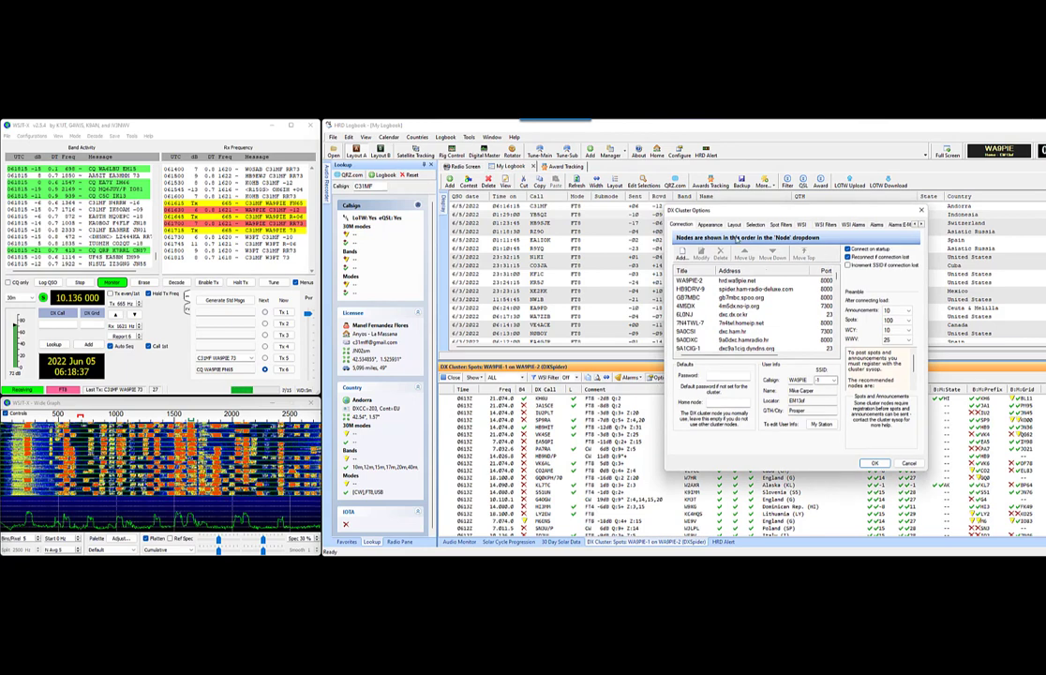
left_click(799, 226)
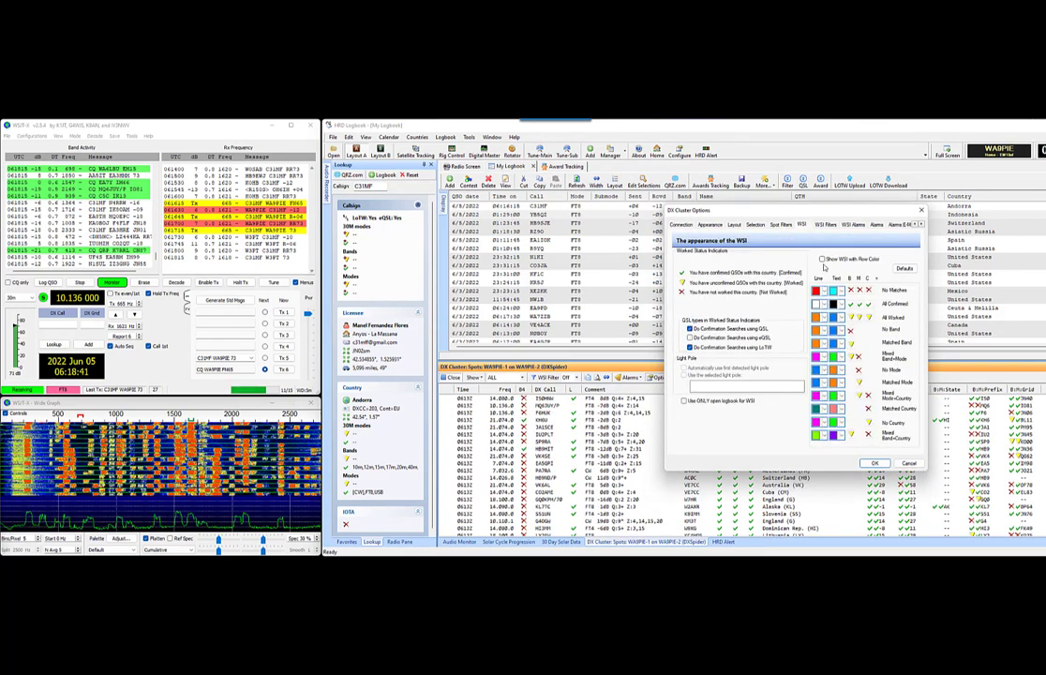
left_click(909, 463)
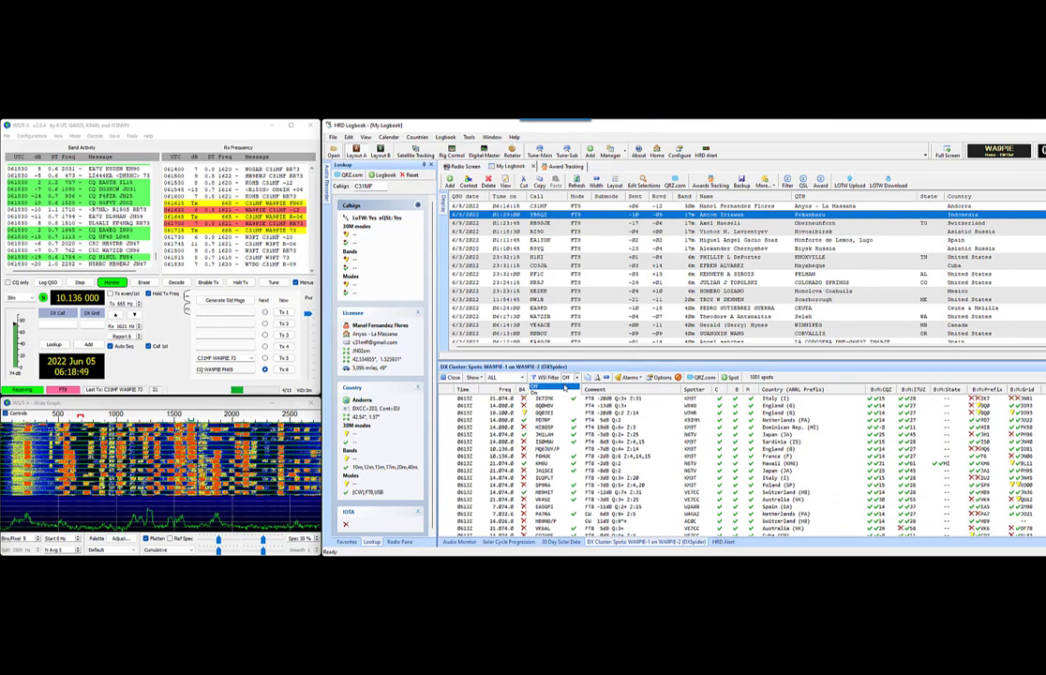
Turn on the WSI filter in the DX cluster to view only the needed spots, and turn it off again
left_click(564, 395)
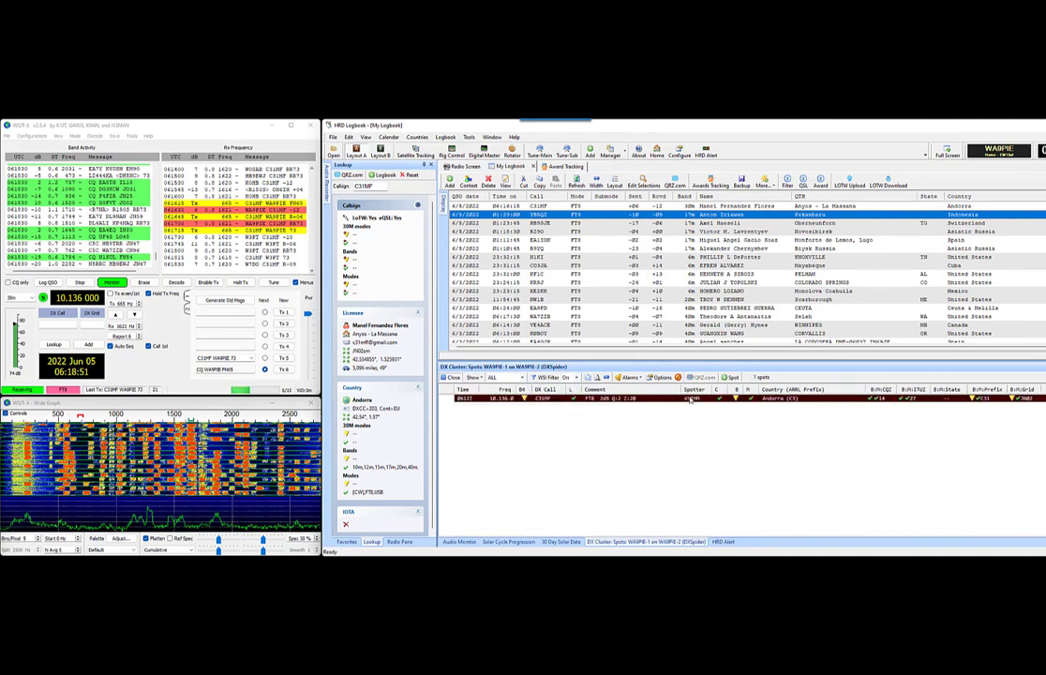
left_click(577, 376)
left_click(563, 404)
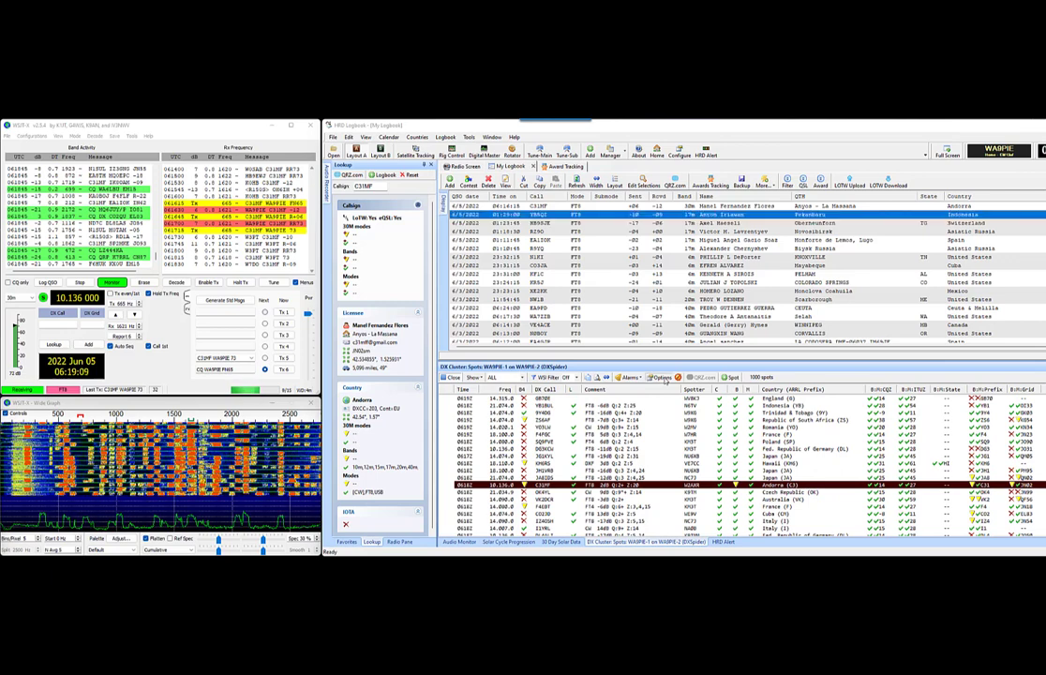
Reopen the WSI appearance settings in the DX Cluster options and switch Show WSI with Row Color on and back off
left_click(662, 377)
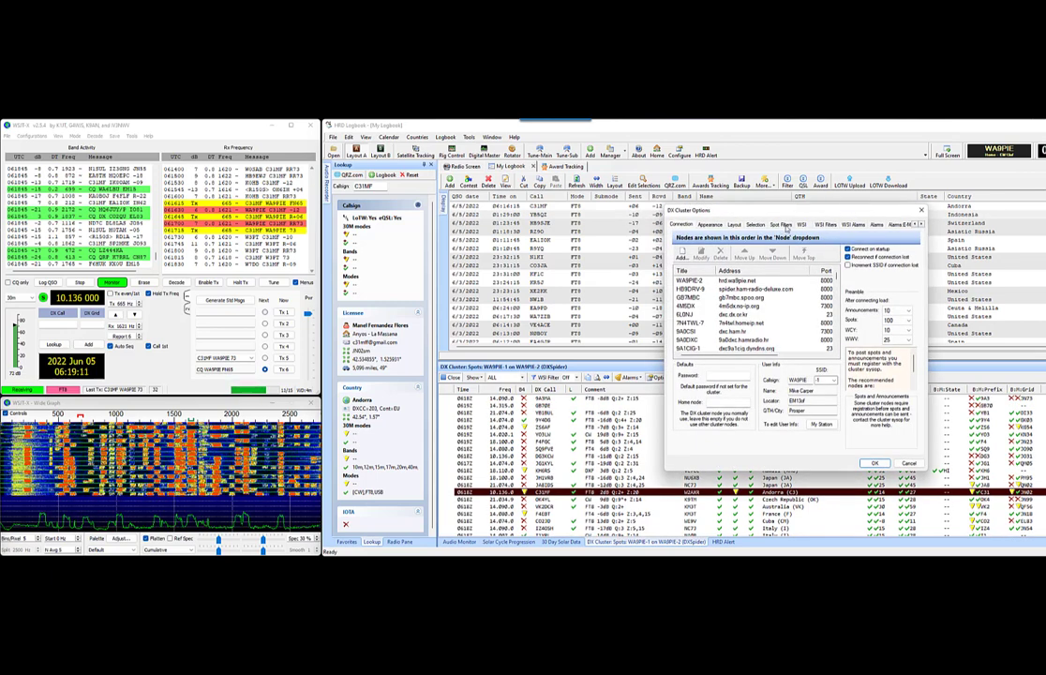
left_click(804, 224)
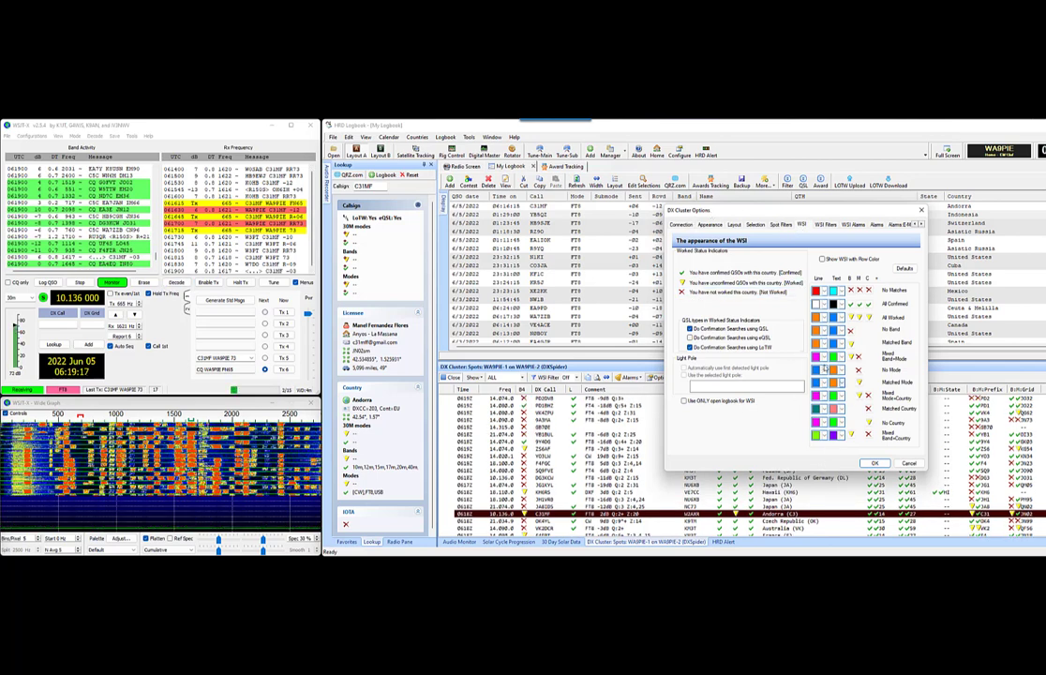
left_click(823, 260)
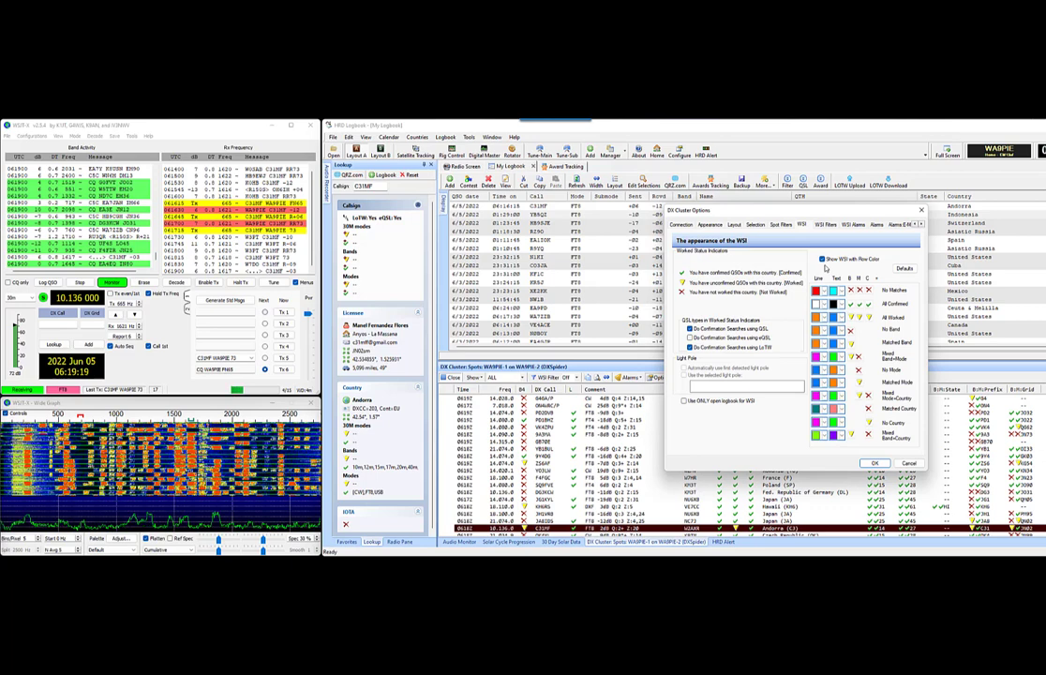
left_click(823, 260)
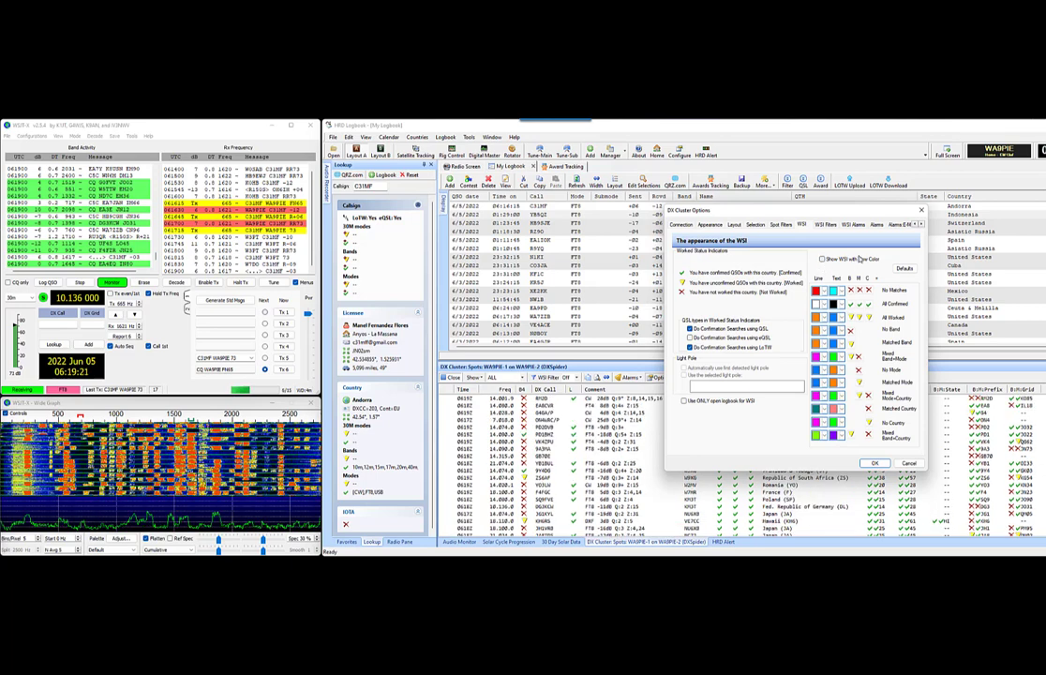
Review the DX cluster's WSI alarm definitions, WSI filters and WSI appearance settings, and cancel the options
left_click(851, 225)
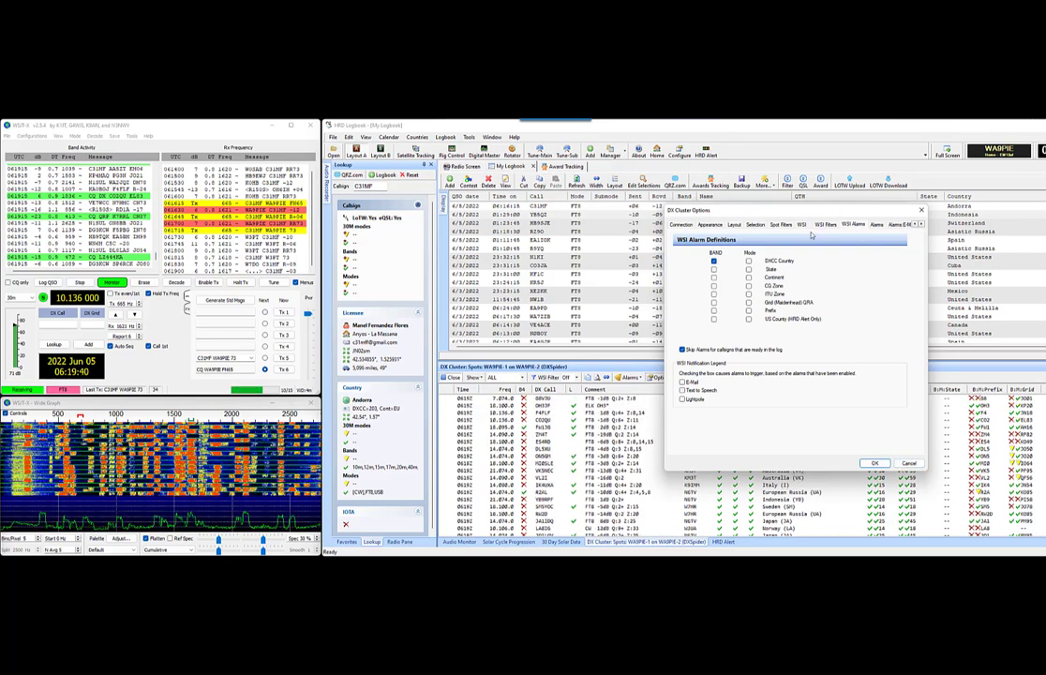
left_click(715, 287)
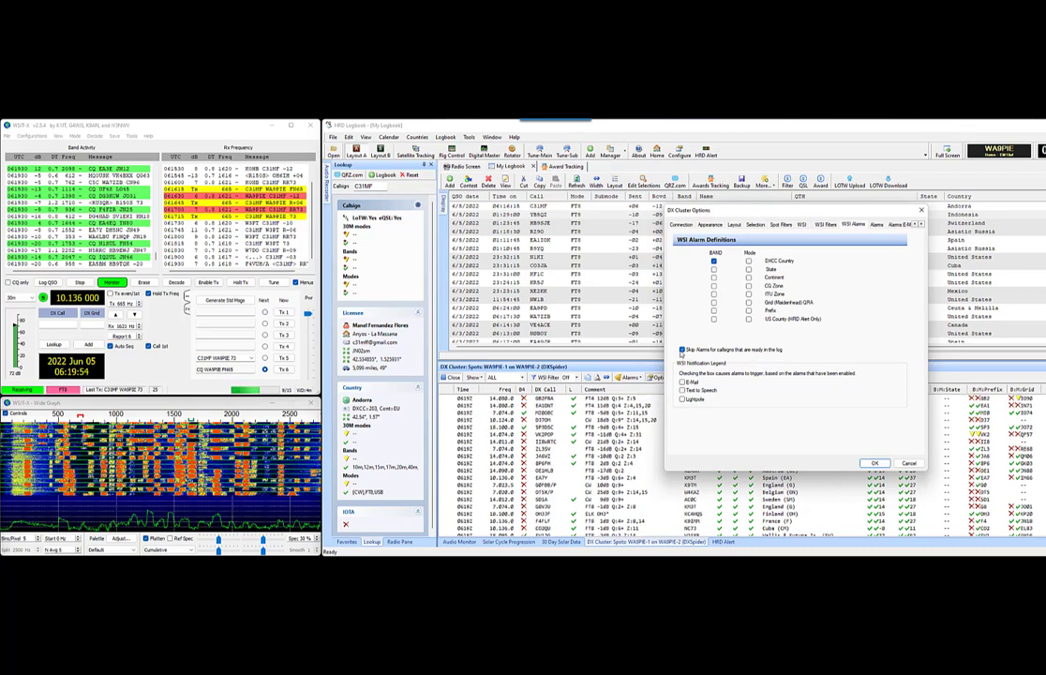
left_click(721, 351)
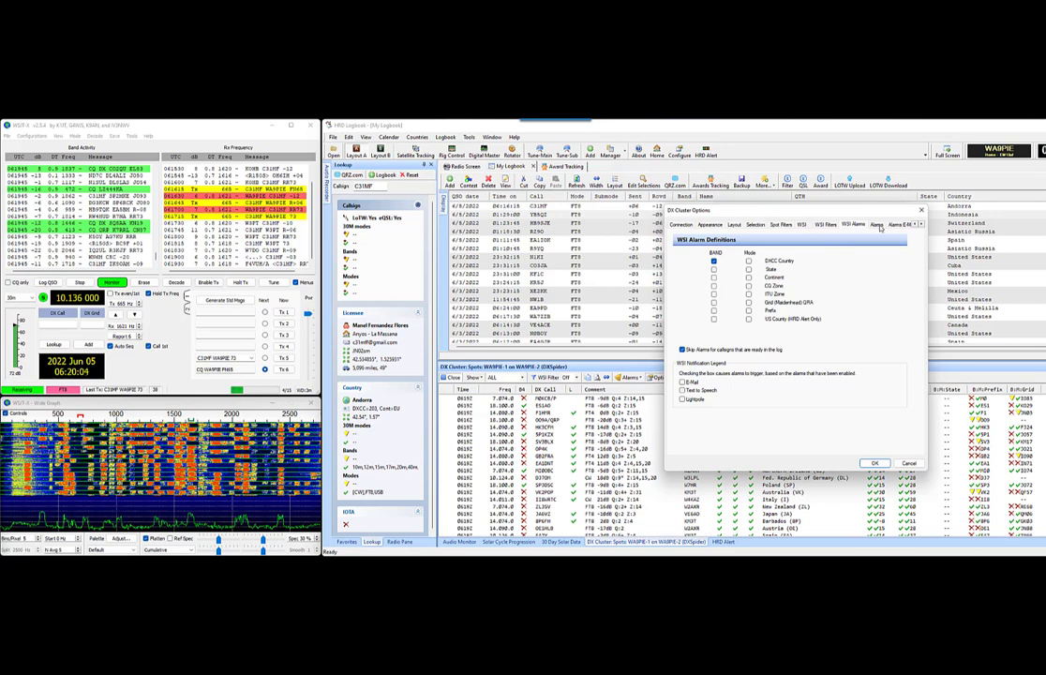
left_click(825, 226)
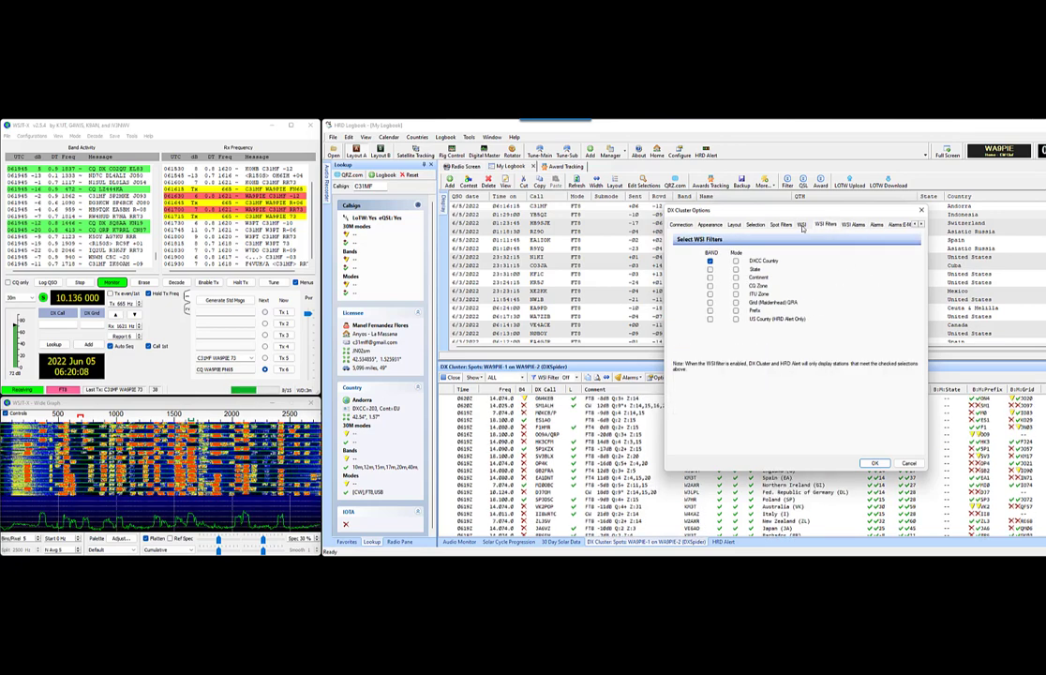
left_click(803, 226)
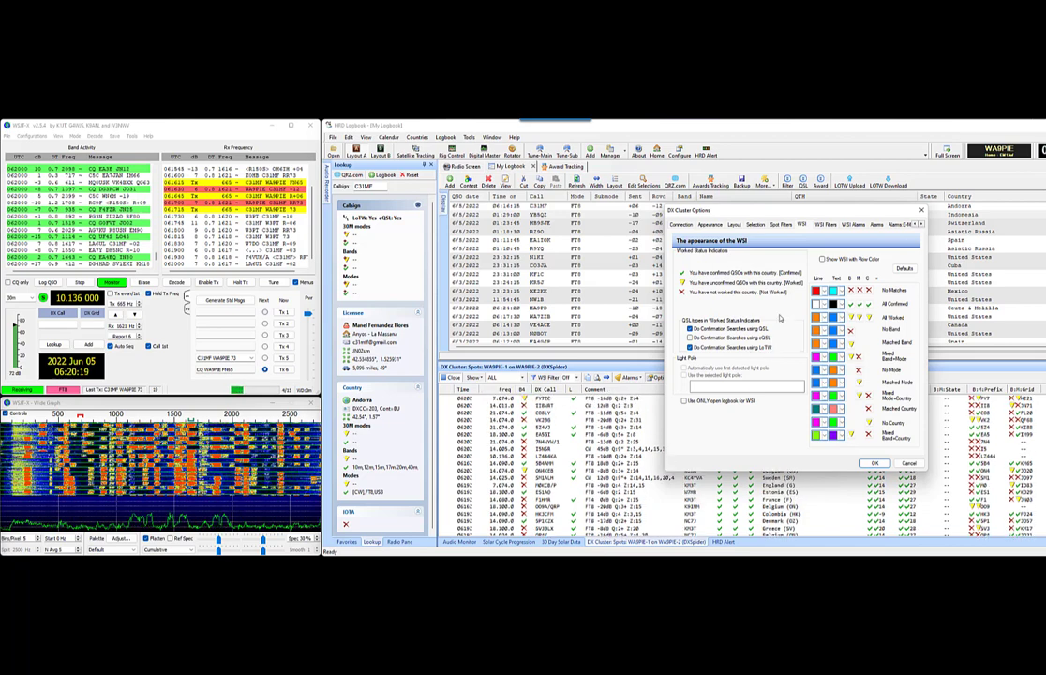
left_click(907, 463)
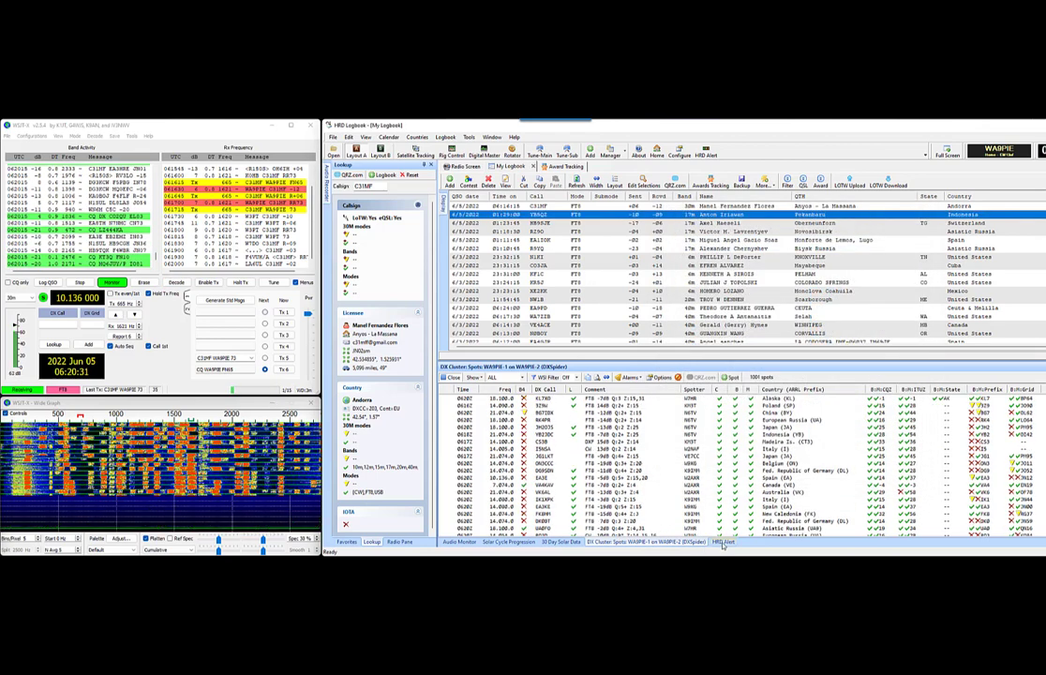
Return to HRD Alert, turn on its WSI filter, and look through the decodes of needed stations from the newest entry
left_click(723, 542)
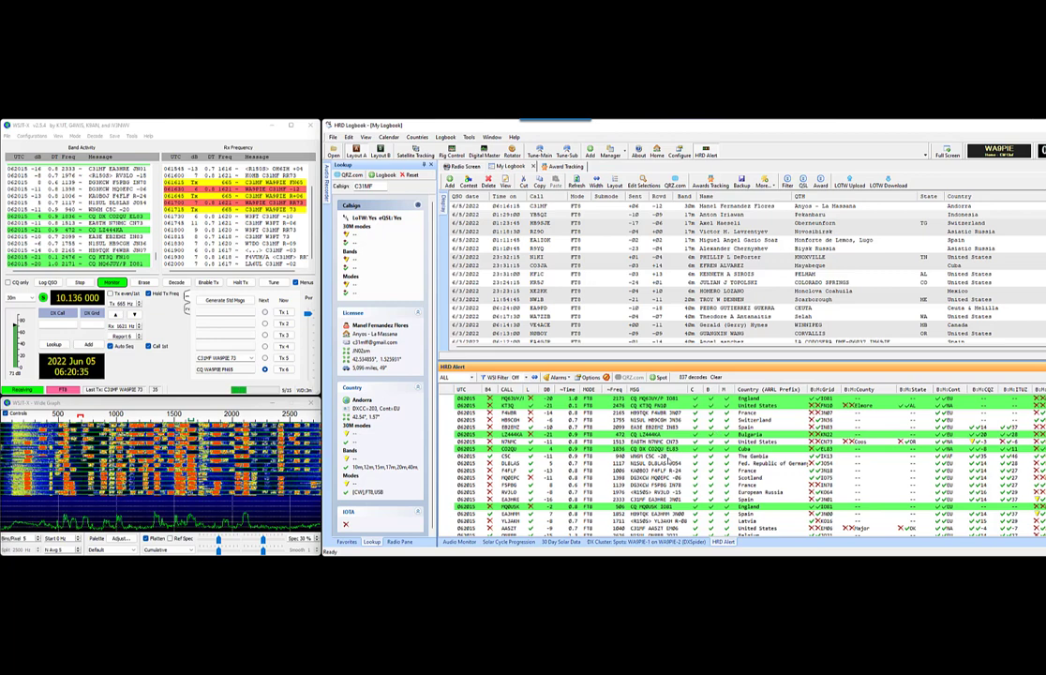
left_click(516, 378)
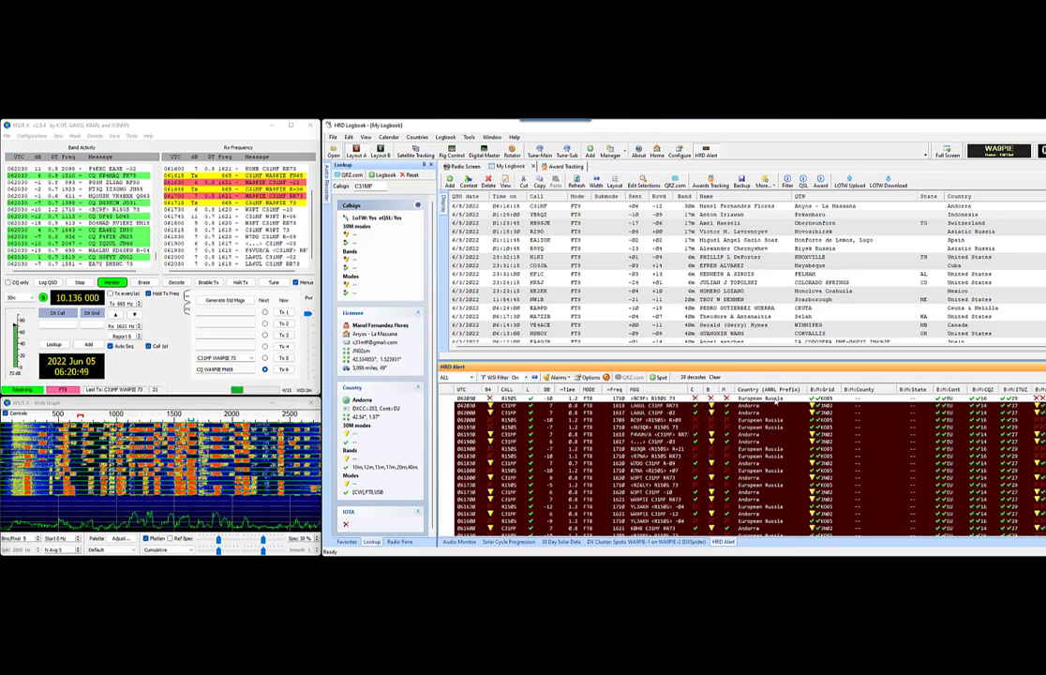
left_click(775, 399)
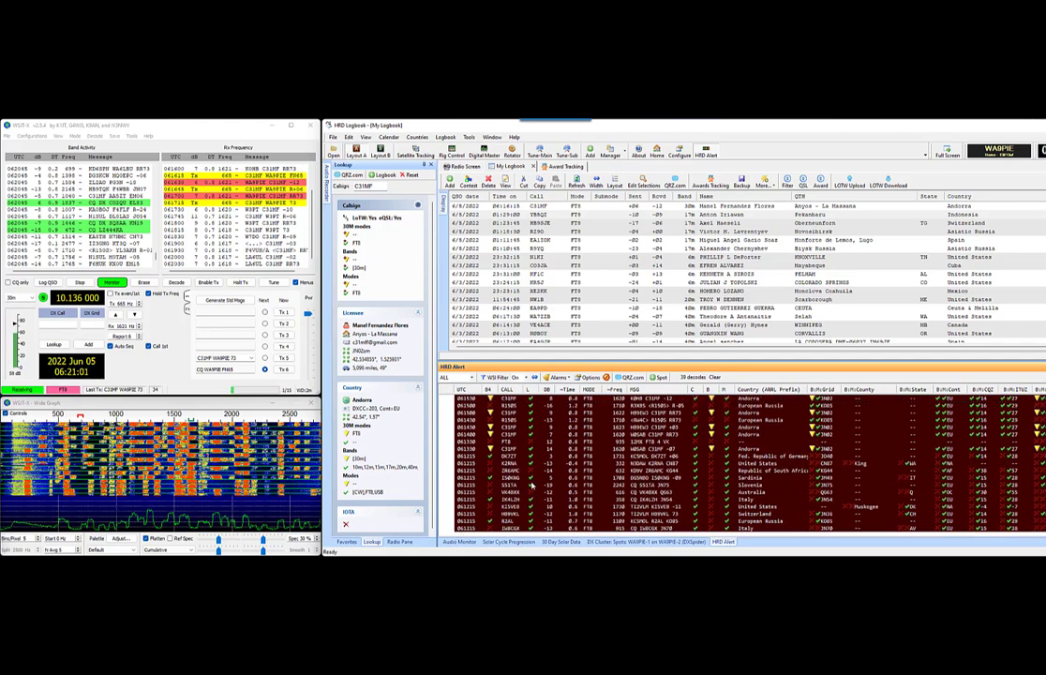
scroll(532, 484, "up", 7)
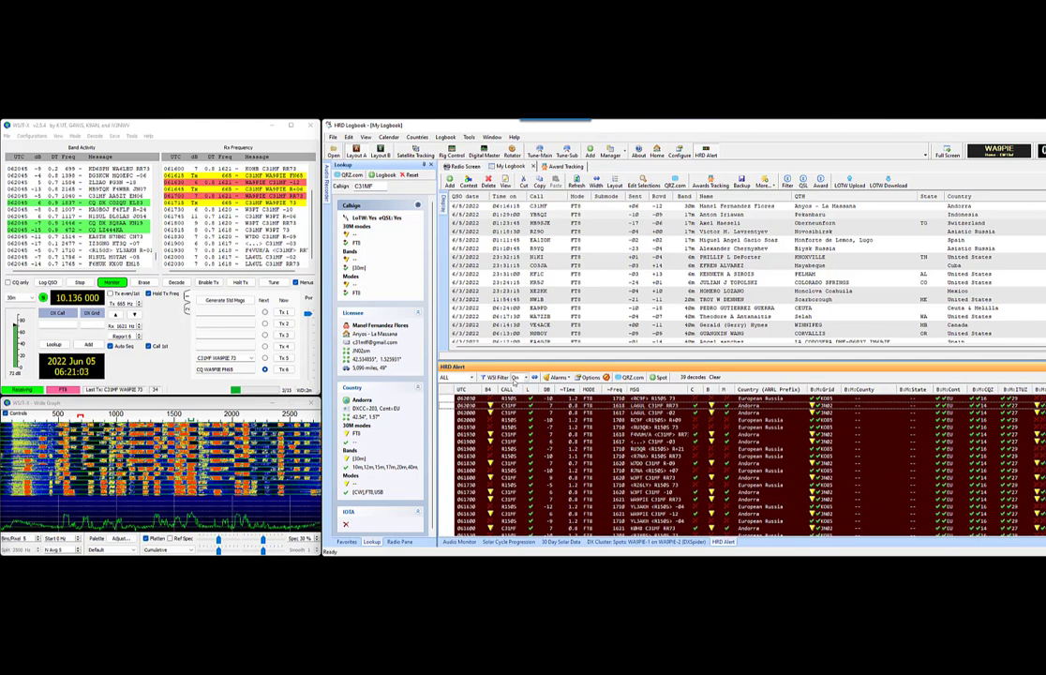
Turn off the WSI filter in HRD Alert and open the list of available alarms
left_click(499, 376)
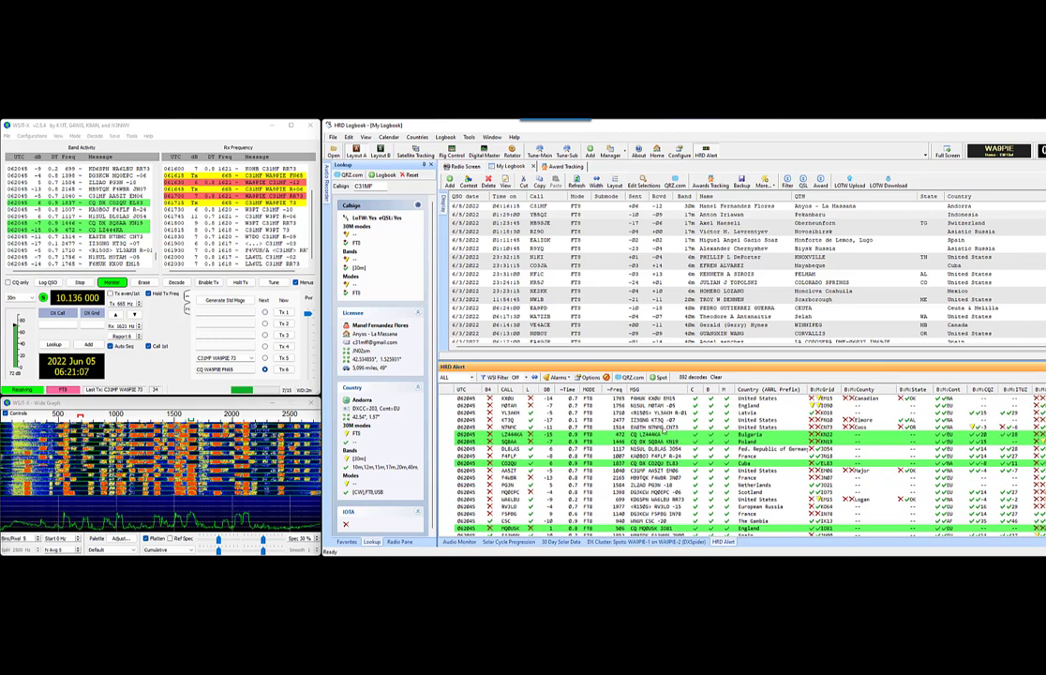
left_click(556, 376)
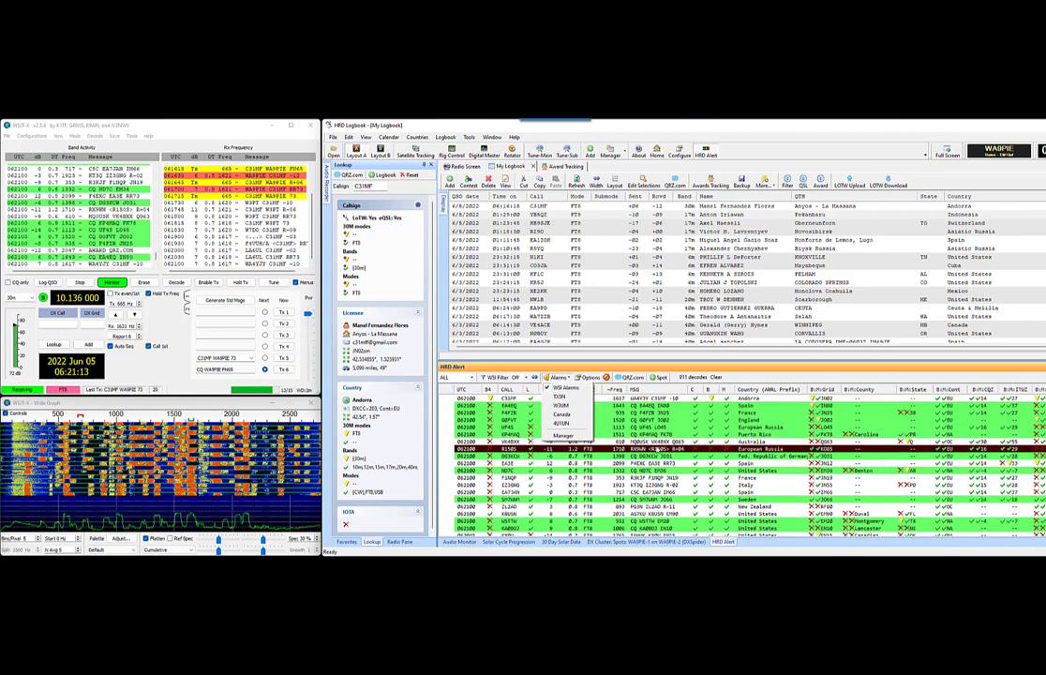
Answer the Spanish station calling CQ from grid IN80, and view its coordinates in Google Earth before returning to the logbook
left_click(641, 411)
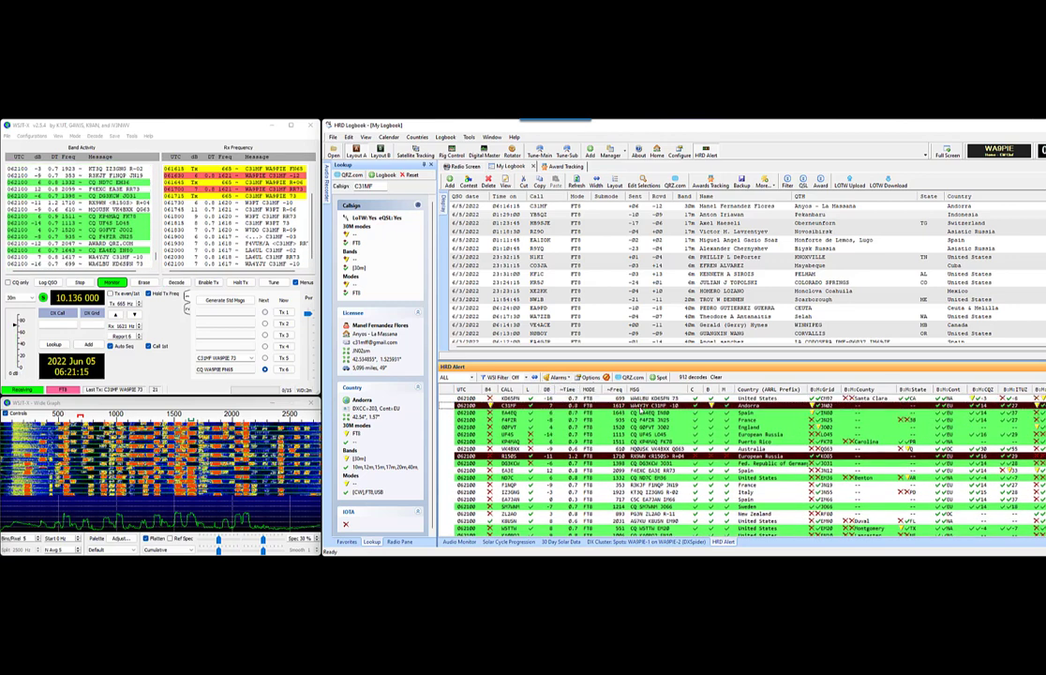
double_click(646, 413)
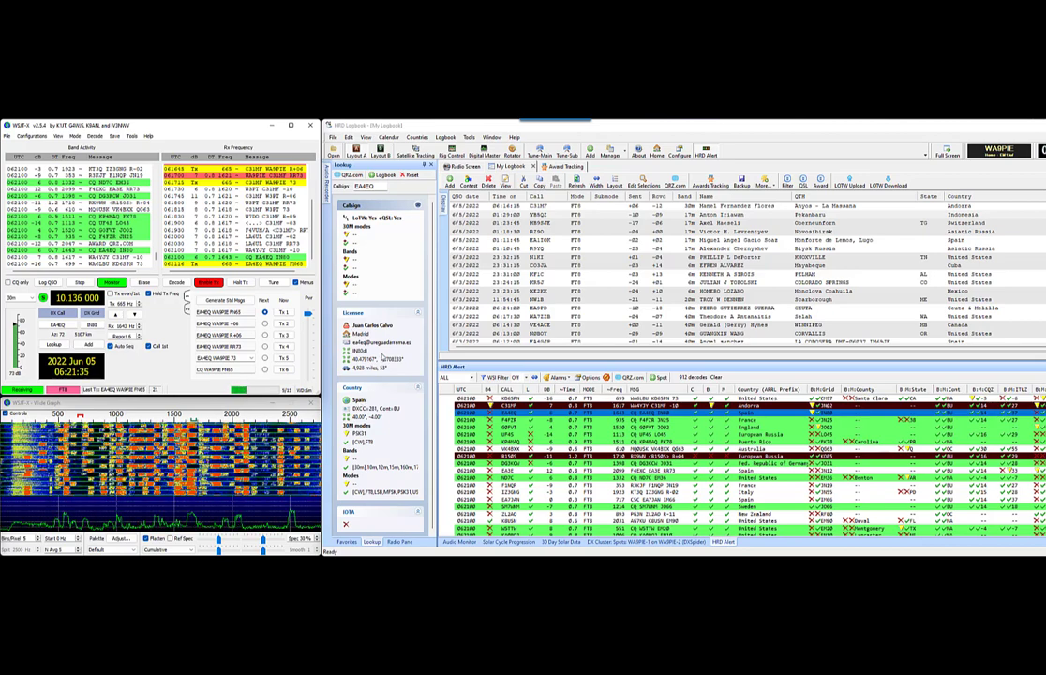
left_click(394, 362)
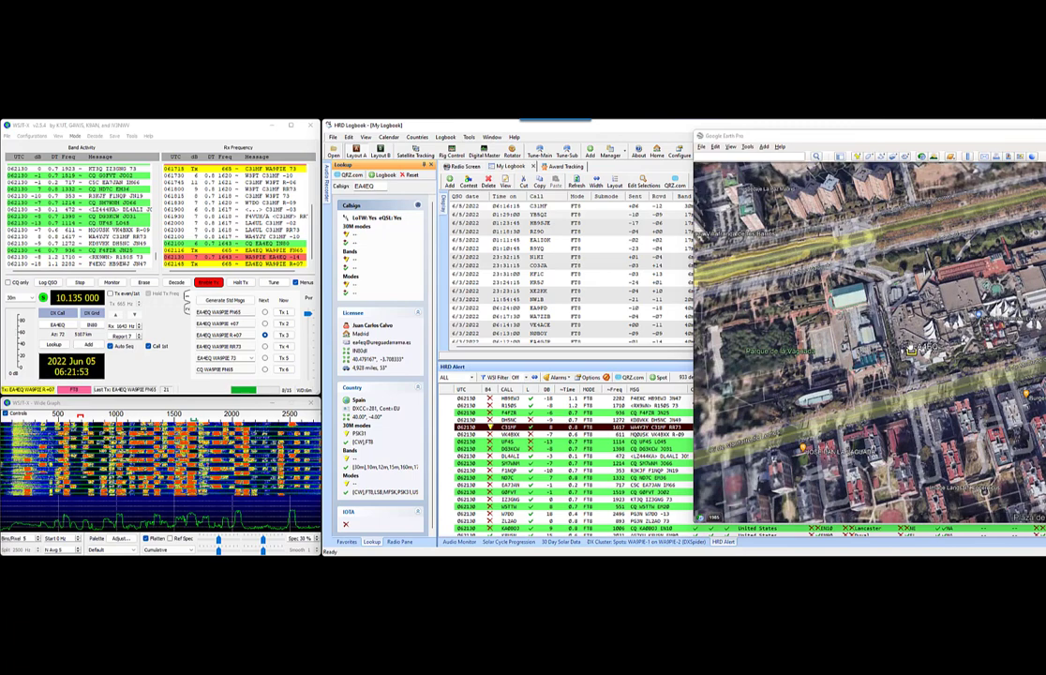
left_click(639, 125)
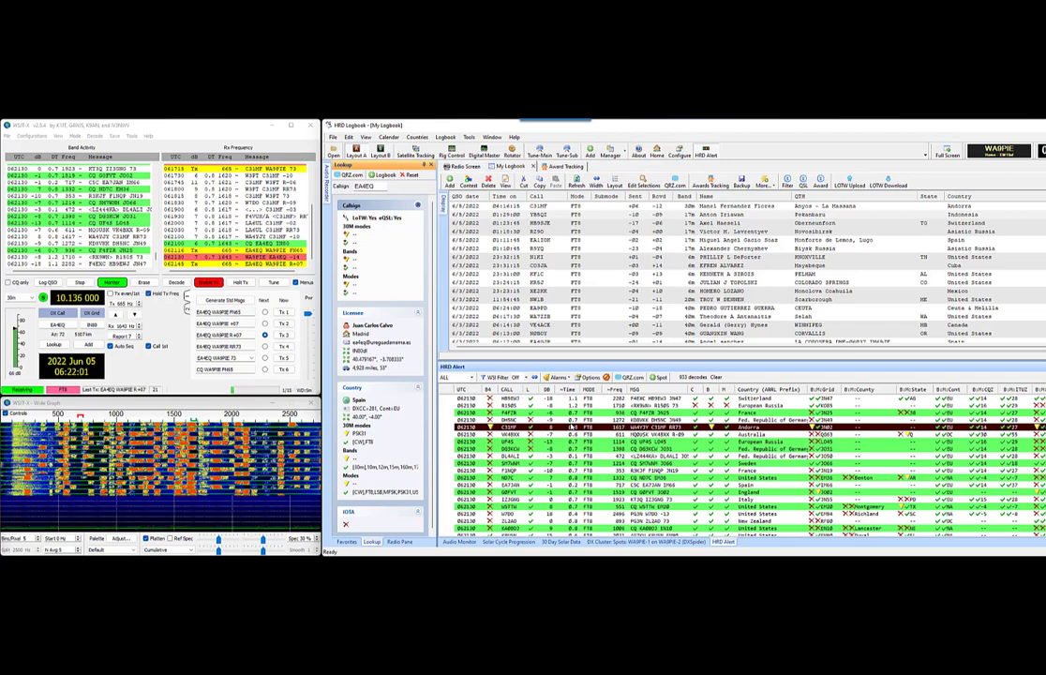
Filter the HRD Alert decodes to Calling Me and log the completed contact with the Spanish station
left_click(469, 376)
left_click(452, 398)
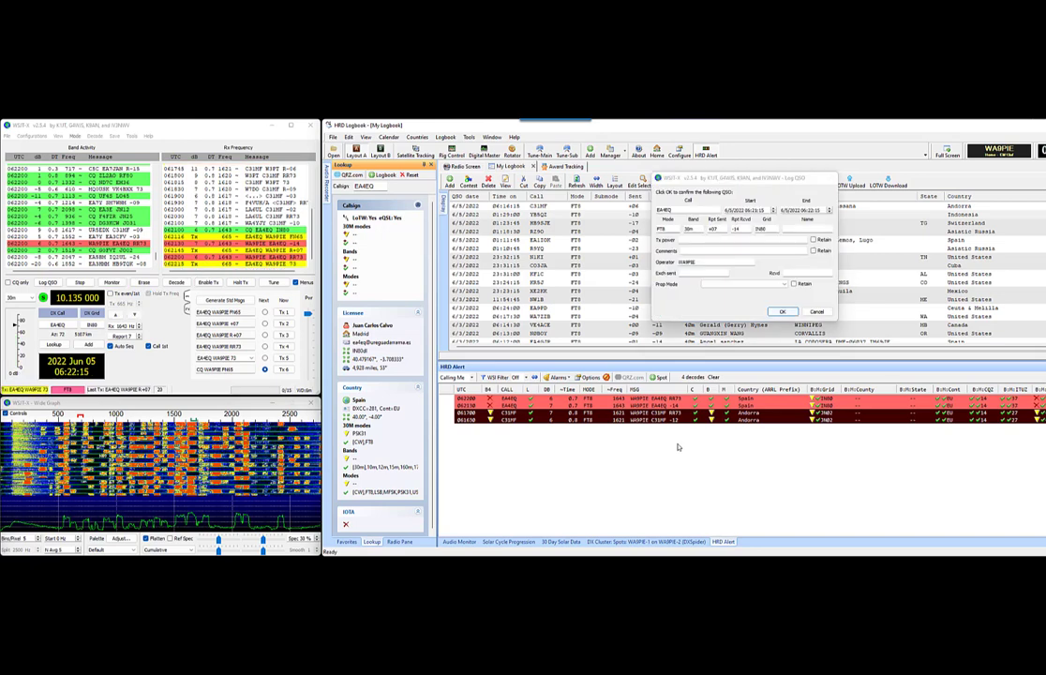
left_click(779, 312)
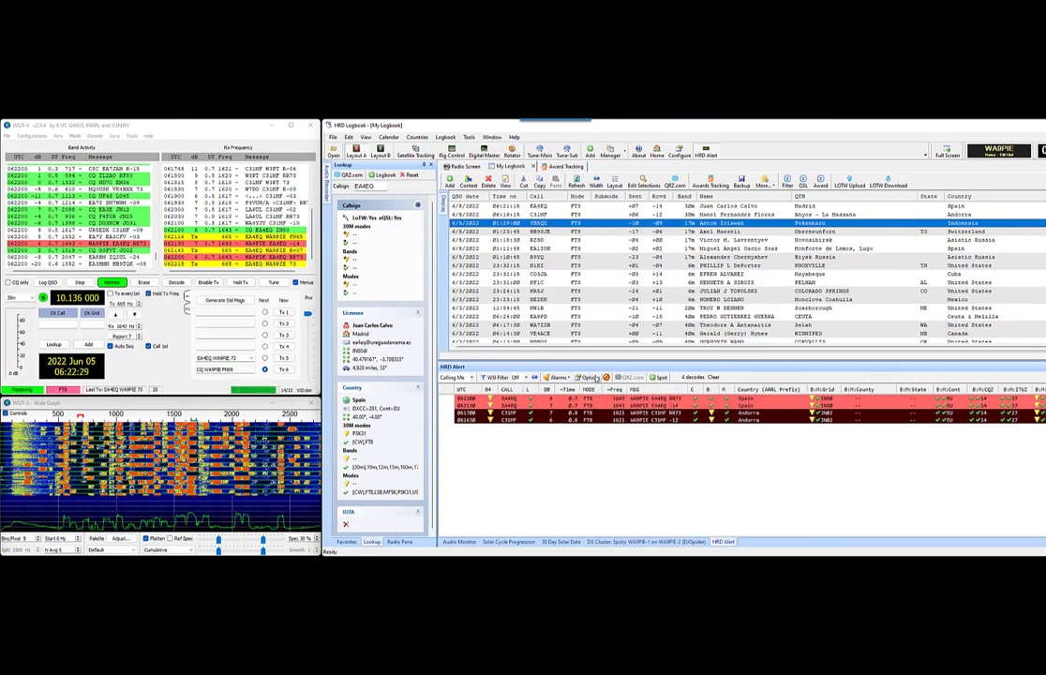
Look at HRD Alert's multicast UDP settings without changing them, and answer the Spanish station calling from grid JN00 with transmission enabled
left_click(595, 378)
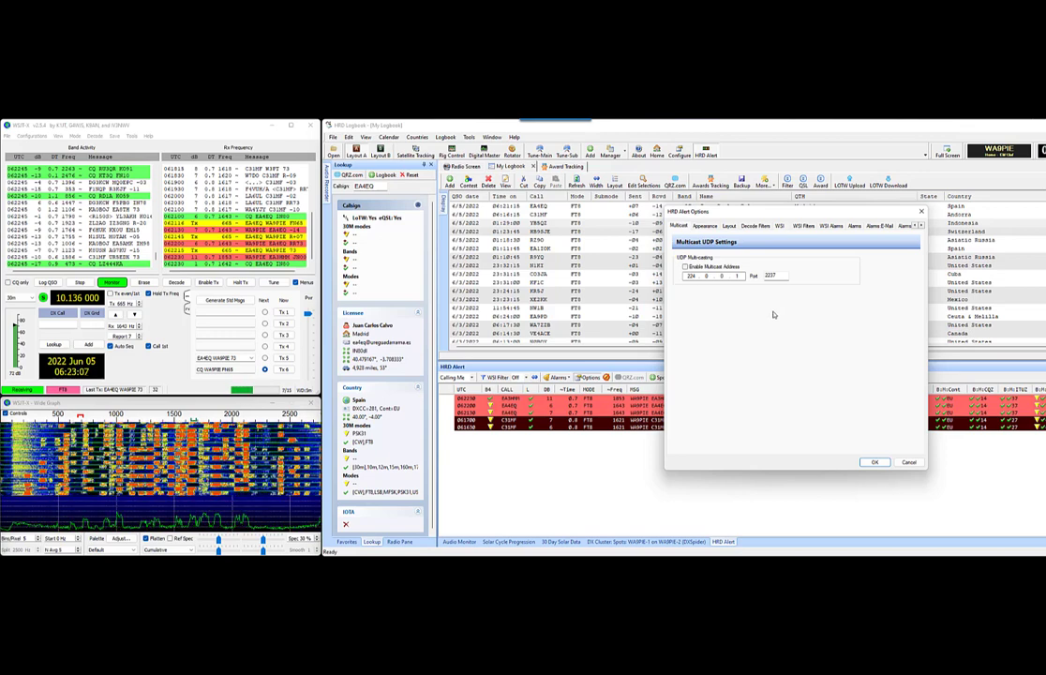
left_click(896, 461)
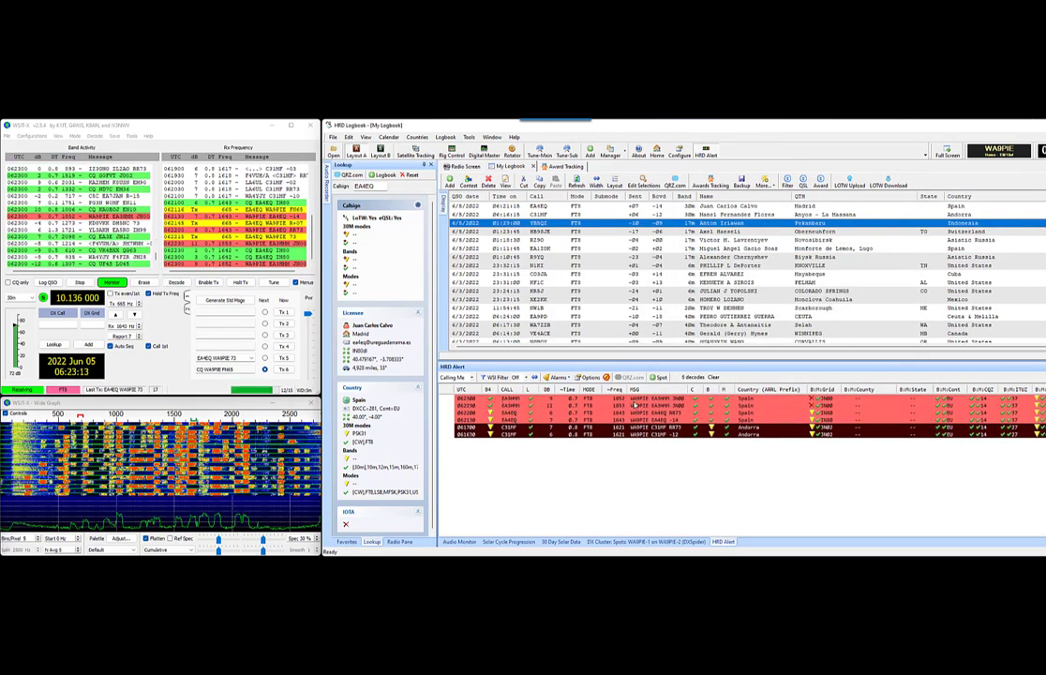
double_click(635, 399)
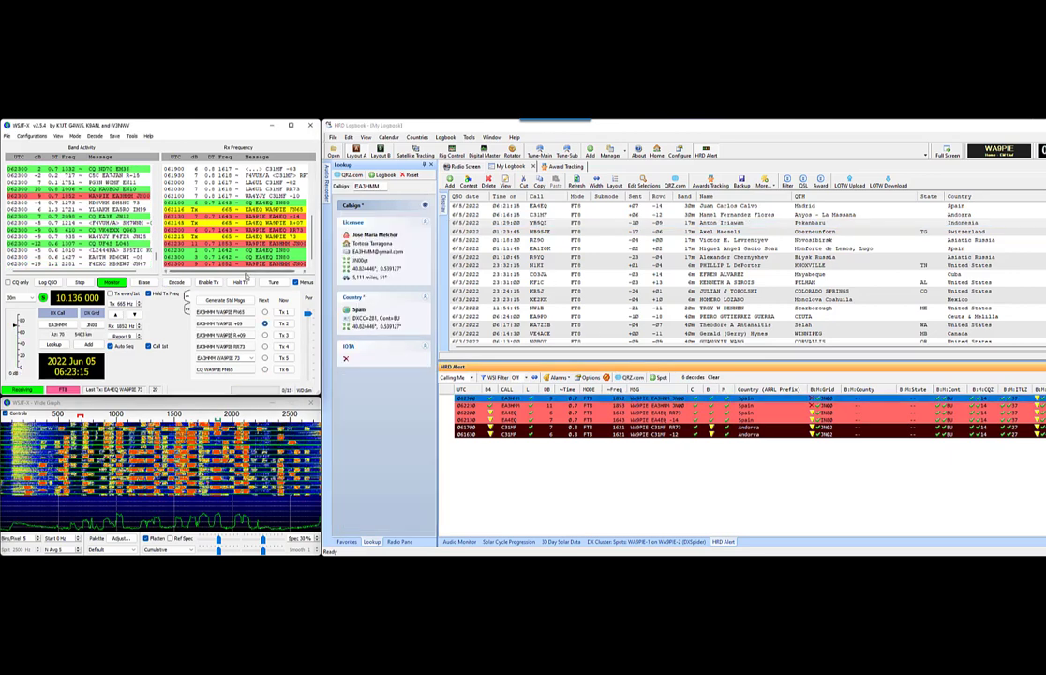
left_click(209, 282)
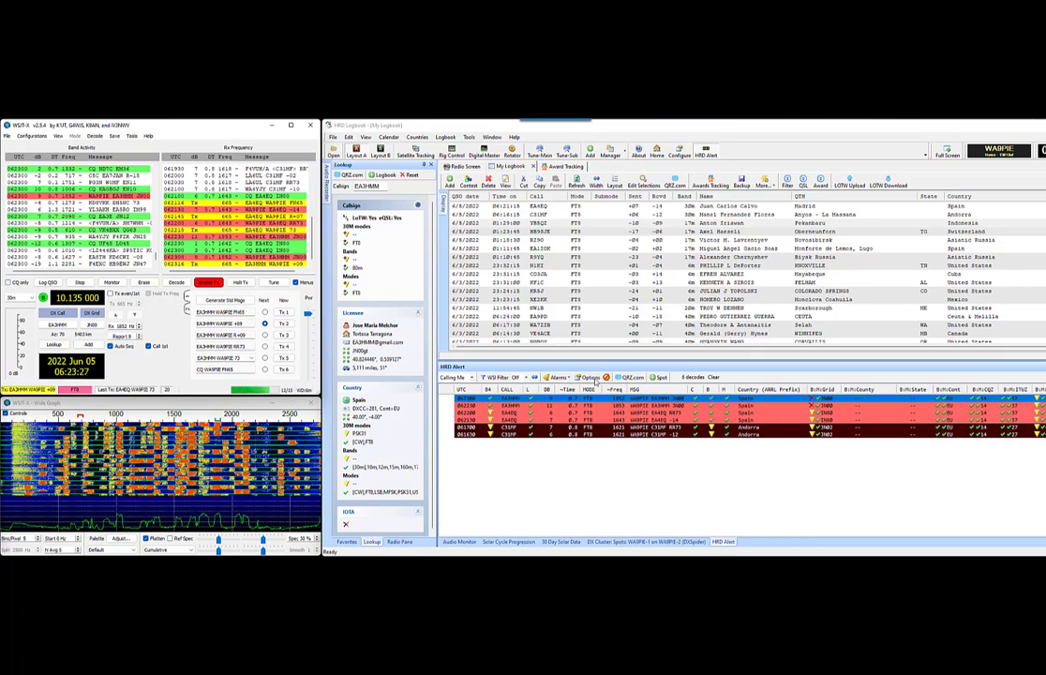
Reopen HRD Alert's multicast UDP settings and log the completed contact with the station in grid JN00
left_click(597, 382)
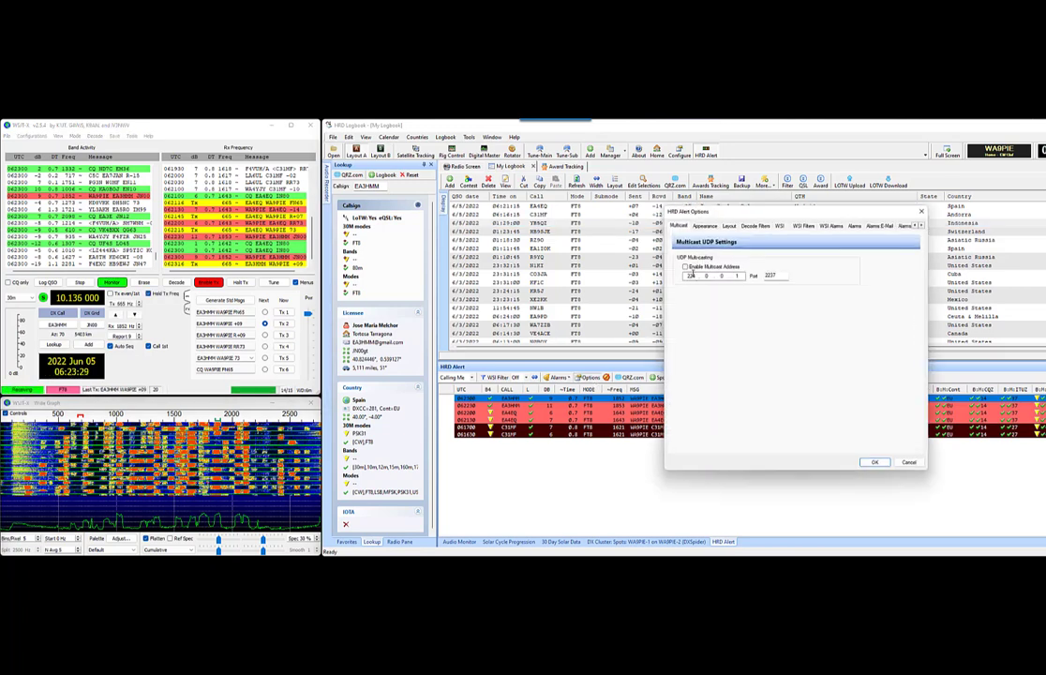
double_click(691, 275)
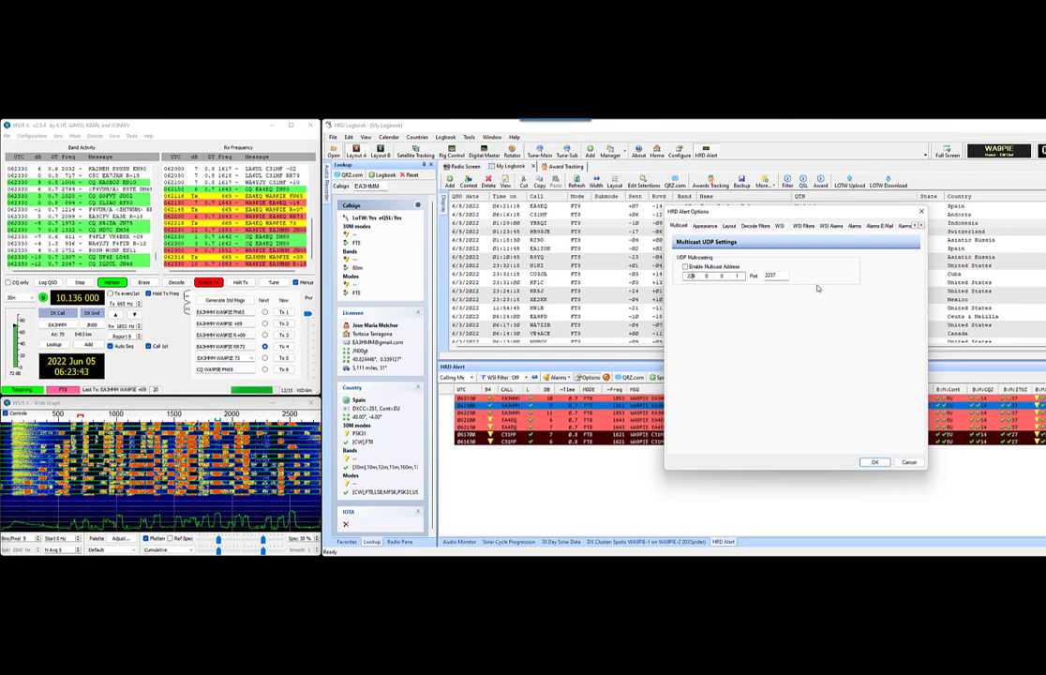
left_click_drag(822, 215, 908, 254)
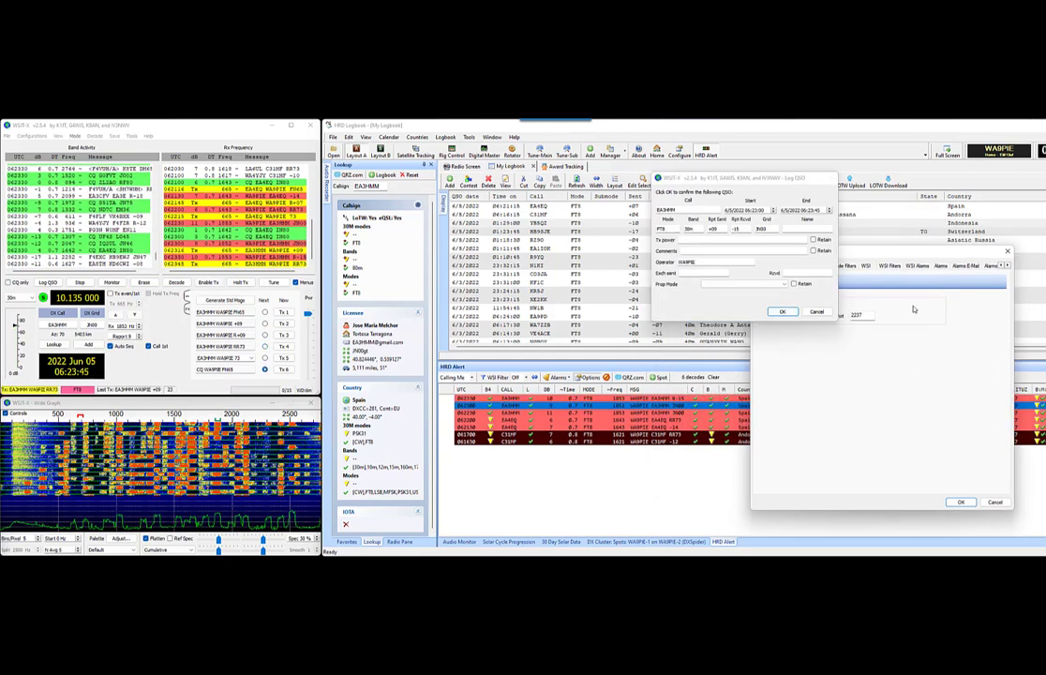
left_click(782, 312)
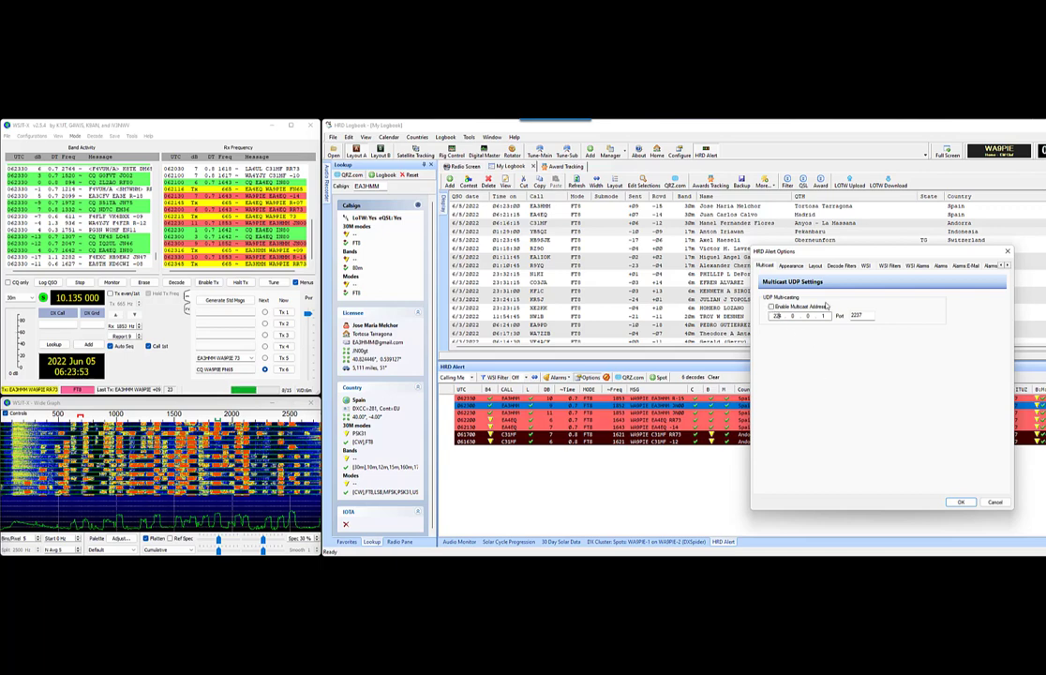
Remove WSI:Continent from the selected columns in HRD Alert's column layout and apply the options
left_click(793, 266)
left_click(814, 265)
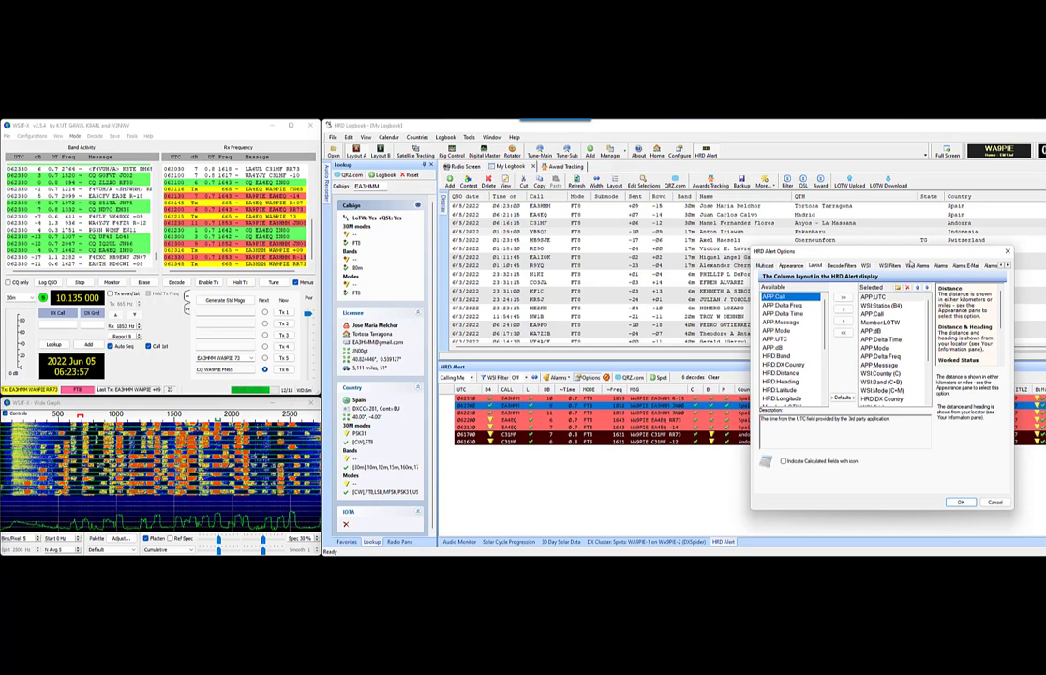
left_click_drag(910, 256, 289, 273)
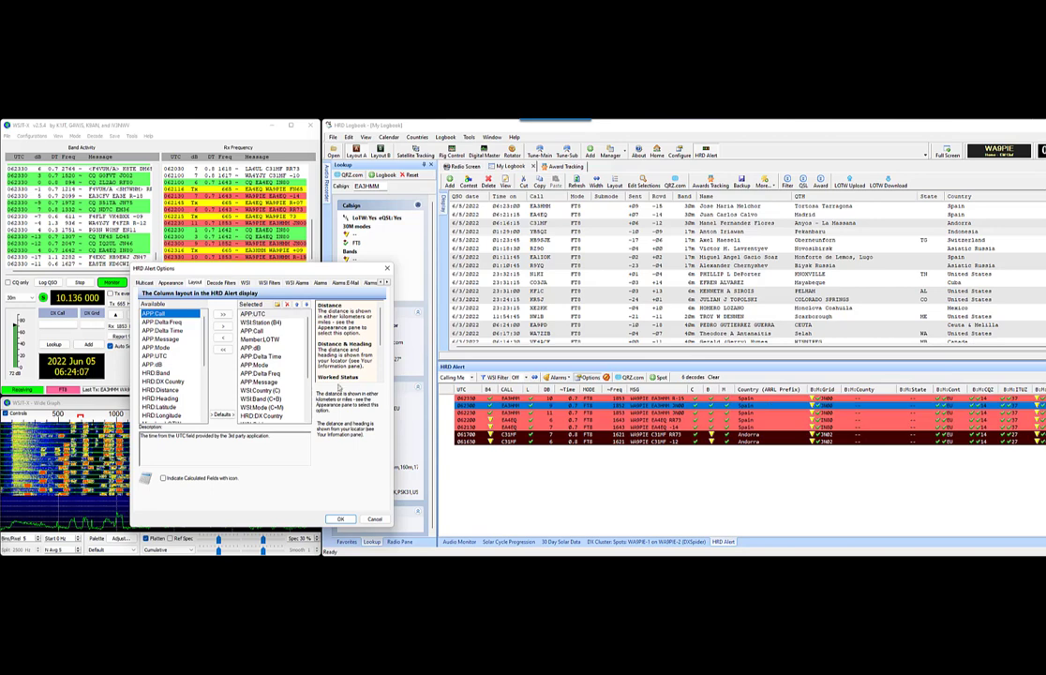
left_click(276, 391)
scroll(276, 398, "down", 3)
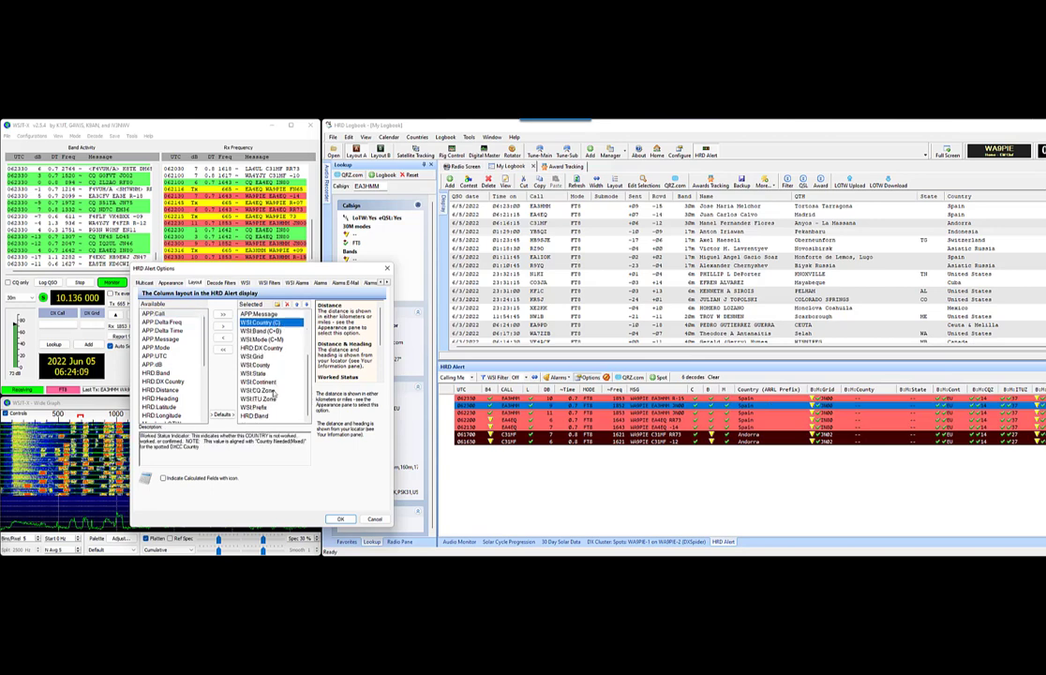
left_click(272, 382)
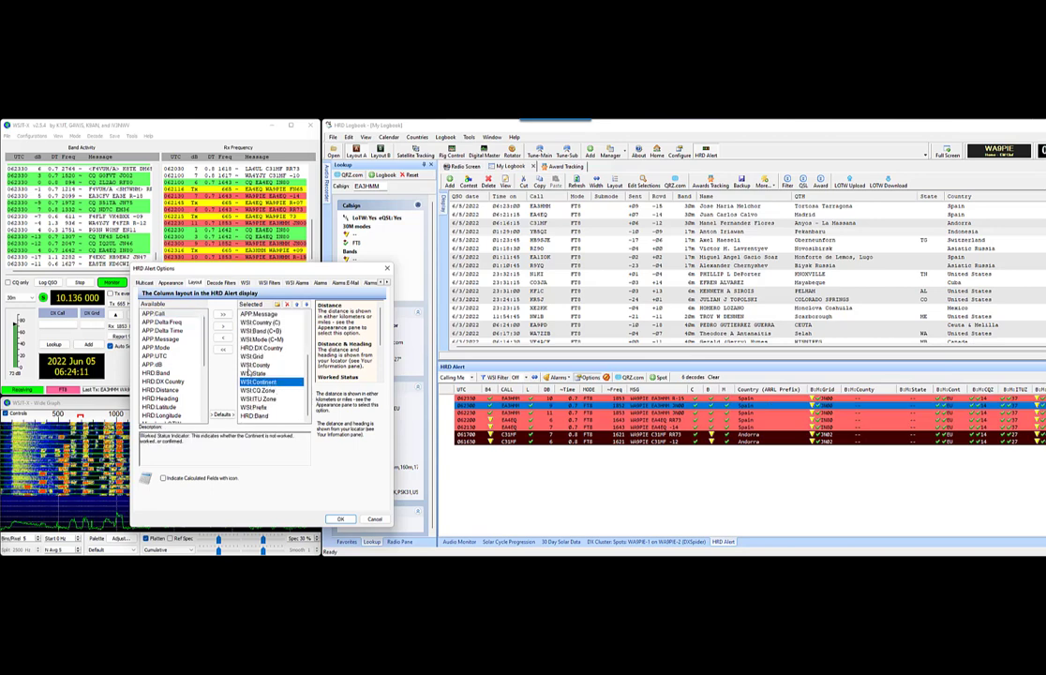
left_click(225, 339)
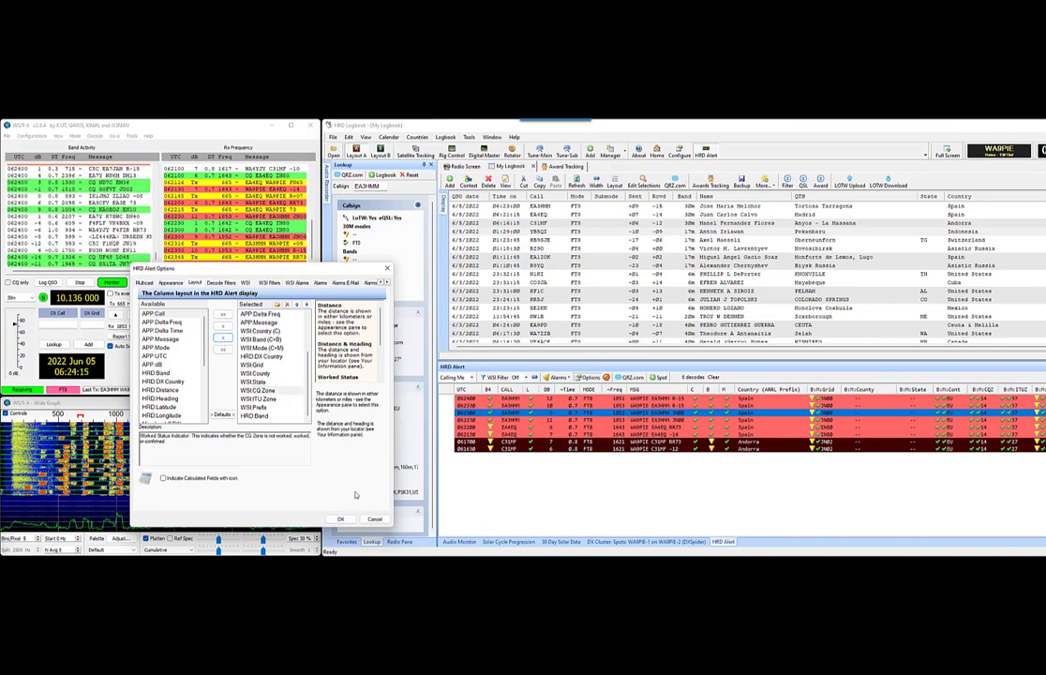
left_click(340, 518)
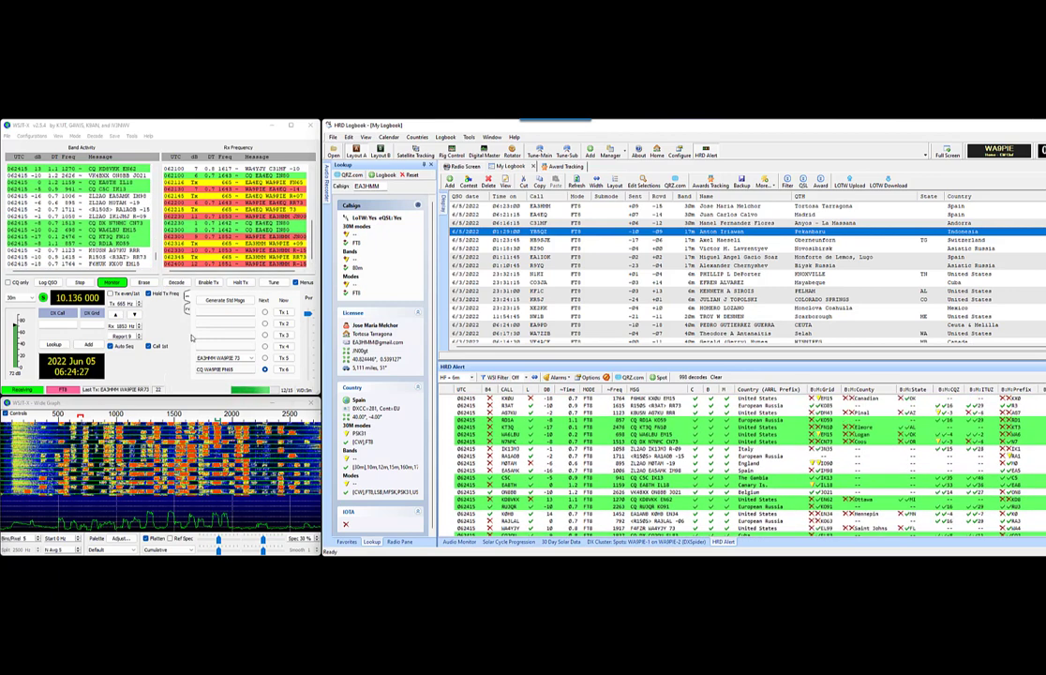
Resend RR73 to the Spanish station whose signal report is repeated in the Rx Frequency list
double_click(234, 265)
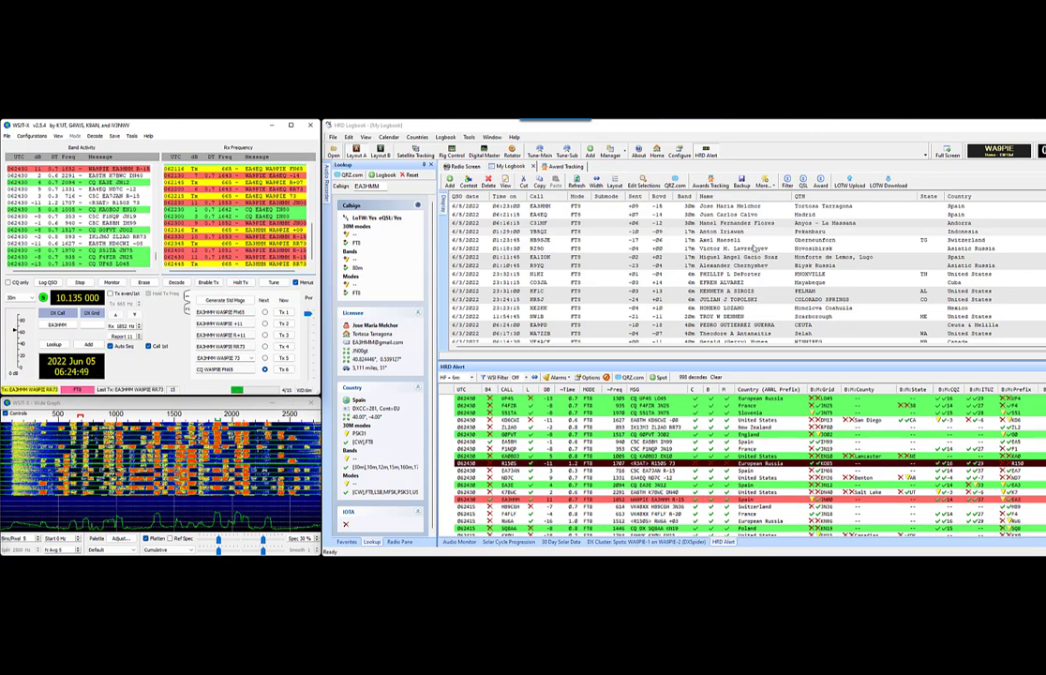
Switch to the DX cluster spots and check which alarms are enabled there
left_click(679, 543)
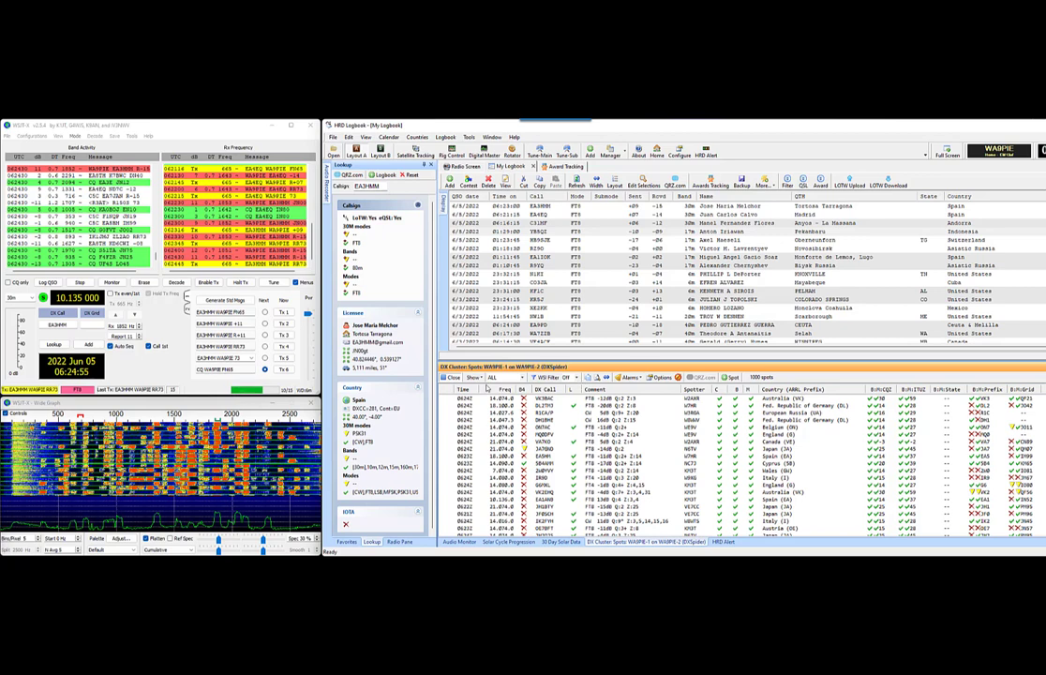
left_click(634, 377)
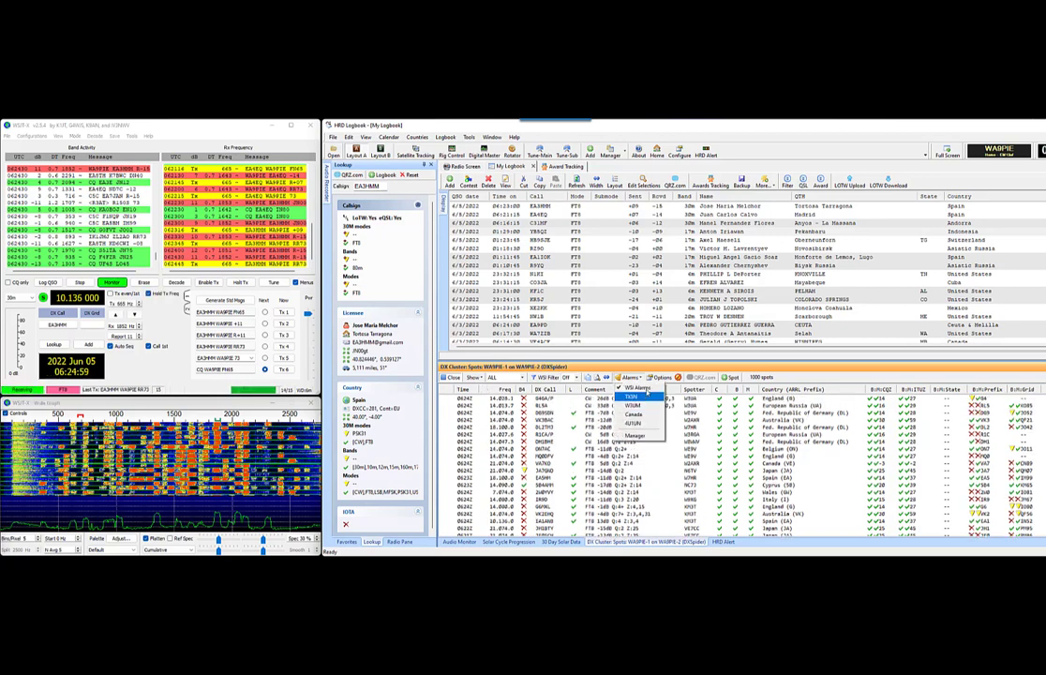
left_click(650, 391)
left_click(634, 376)
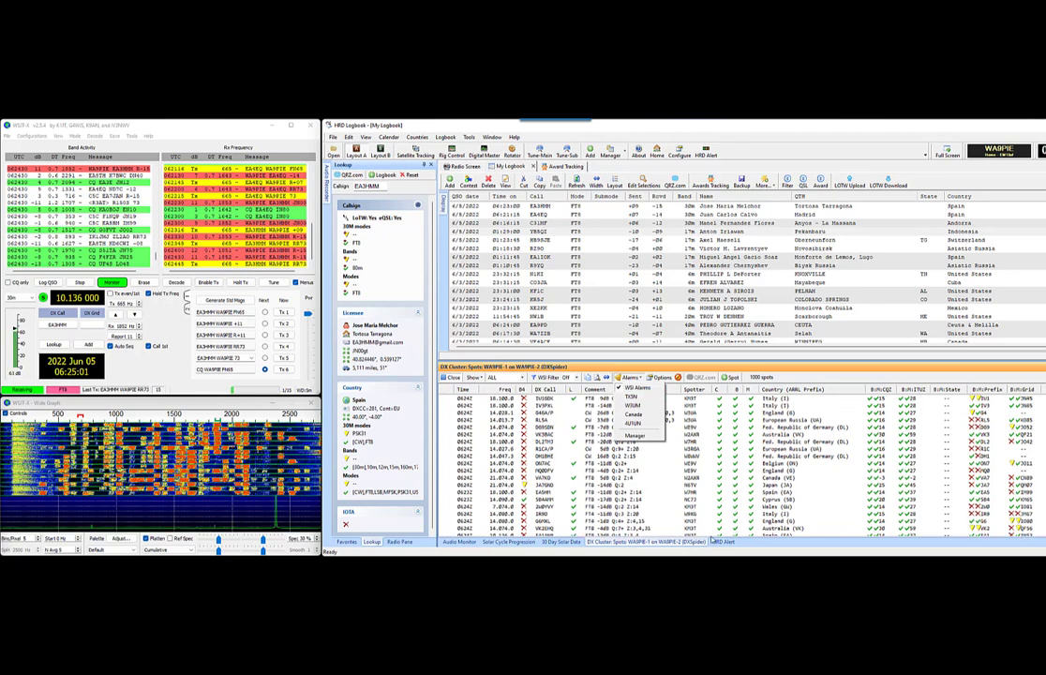
Return to HRD Alert, review the WSI alarm definitions in its options, and cancel
left_click(720, 542)
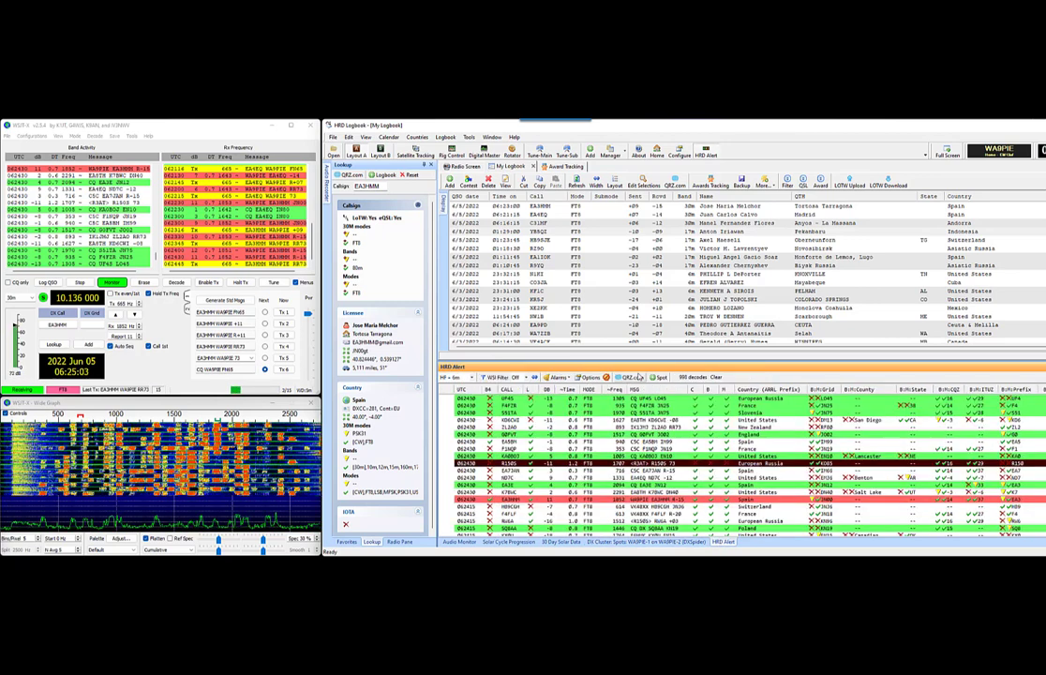
left_click(594, 381)
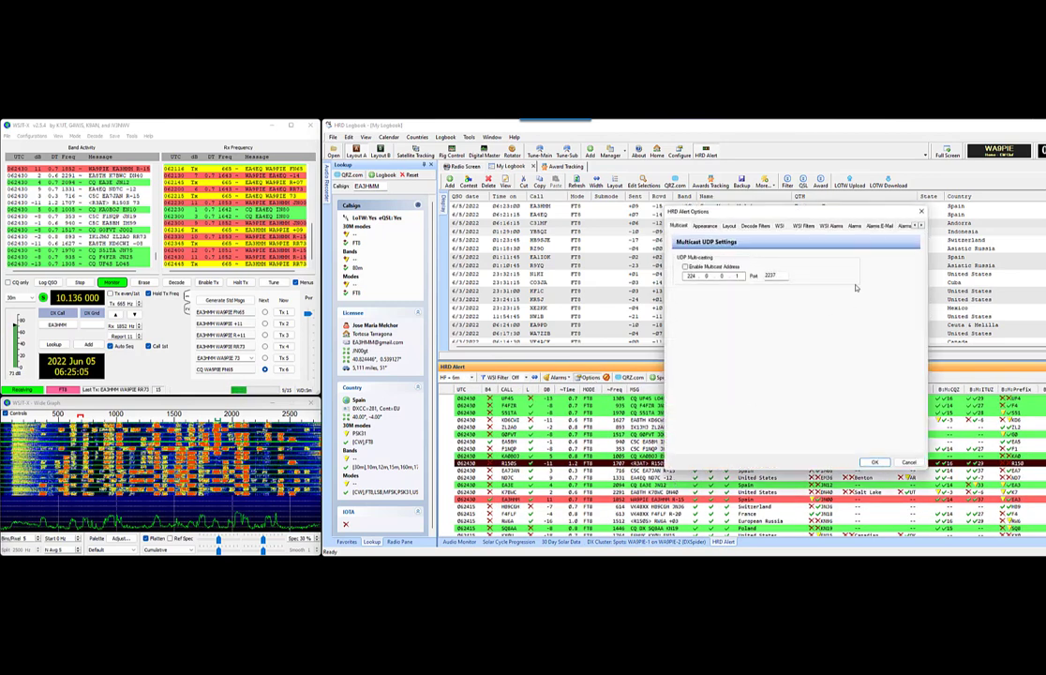
left_click(830, 226)
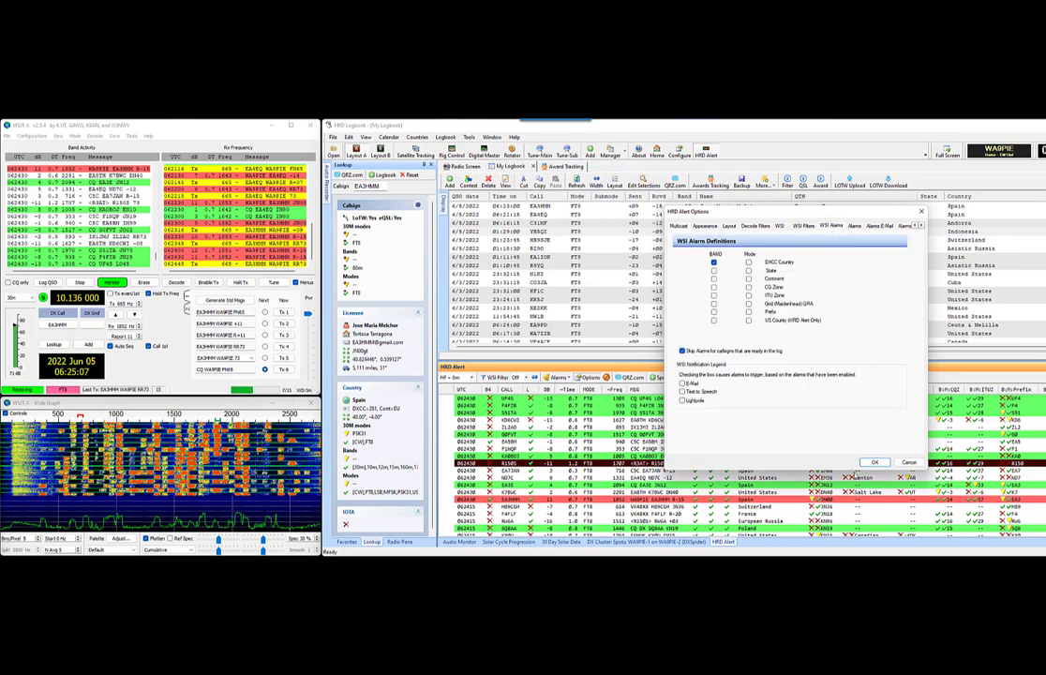
left_click(908, 463)
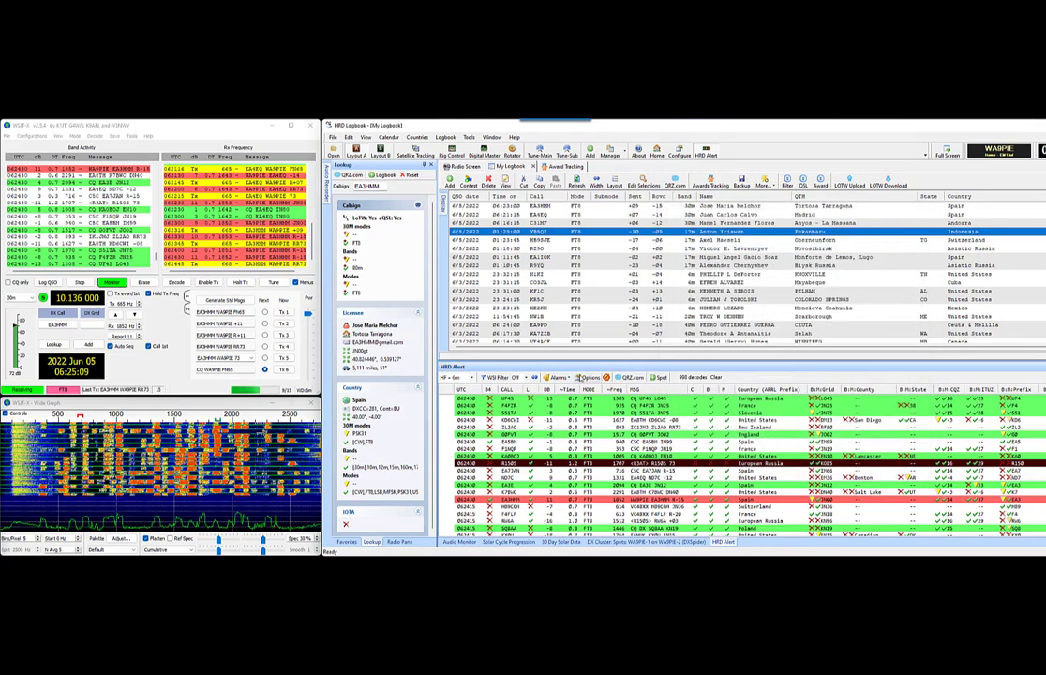
Check the WSI Alarms entry and the individual alarms available in HRD Alert, leaving the selection as it is
left_click(565, 377)
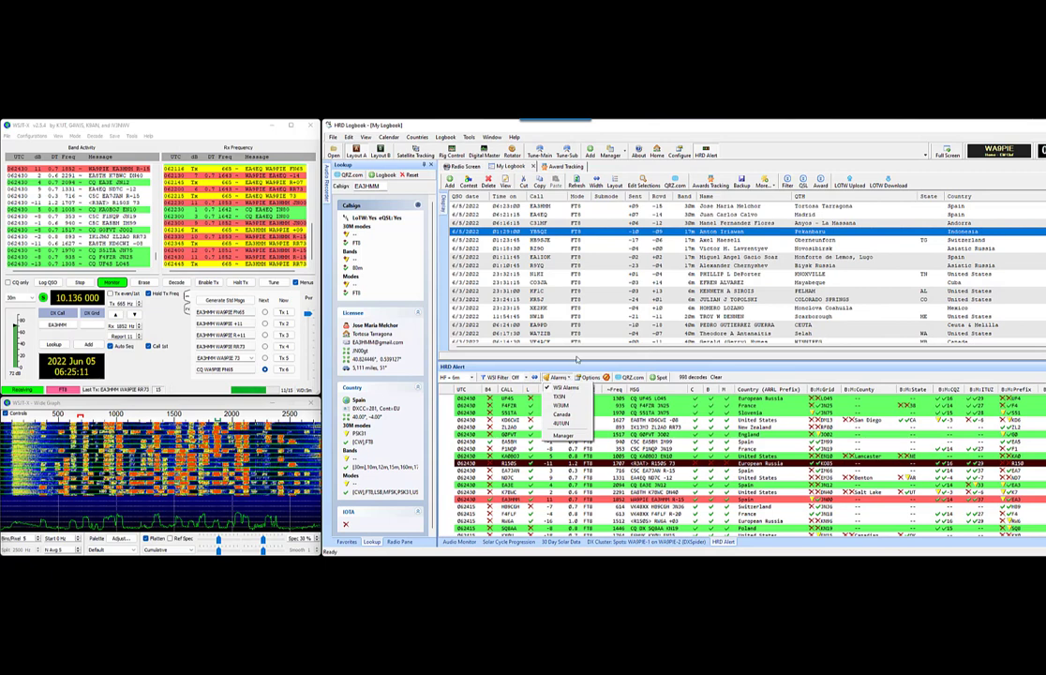
left_click(565, 376)
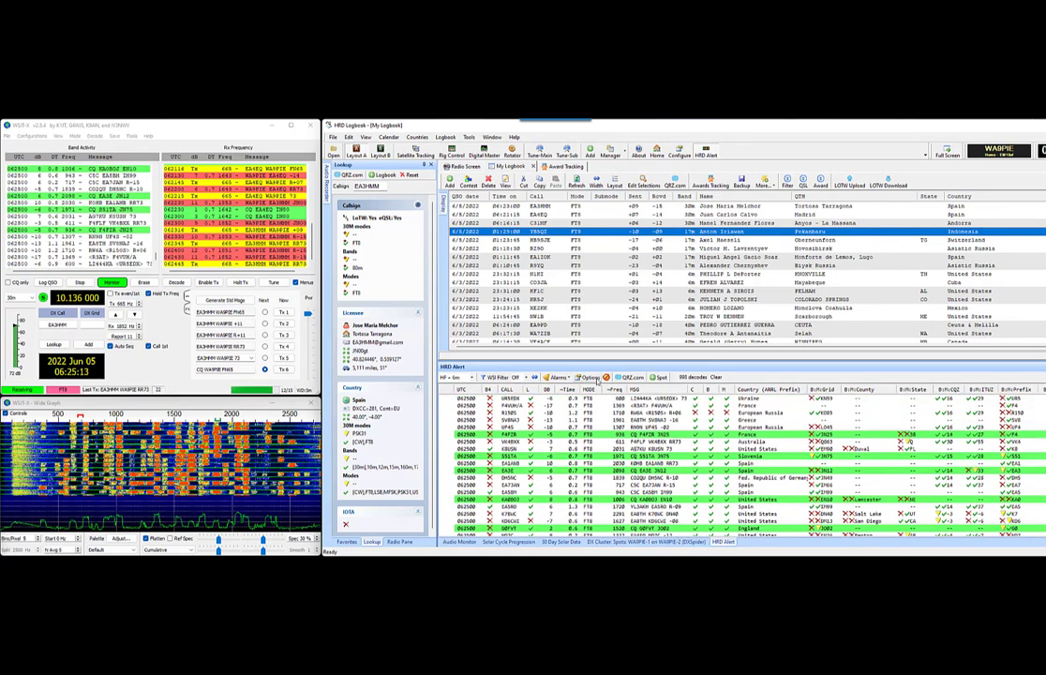
left_click(565, 377)
left_click(565, 376)
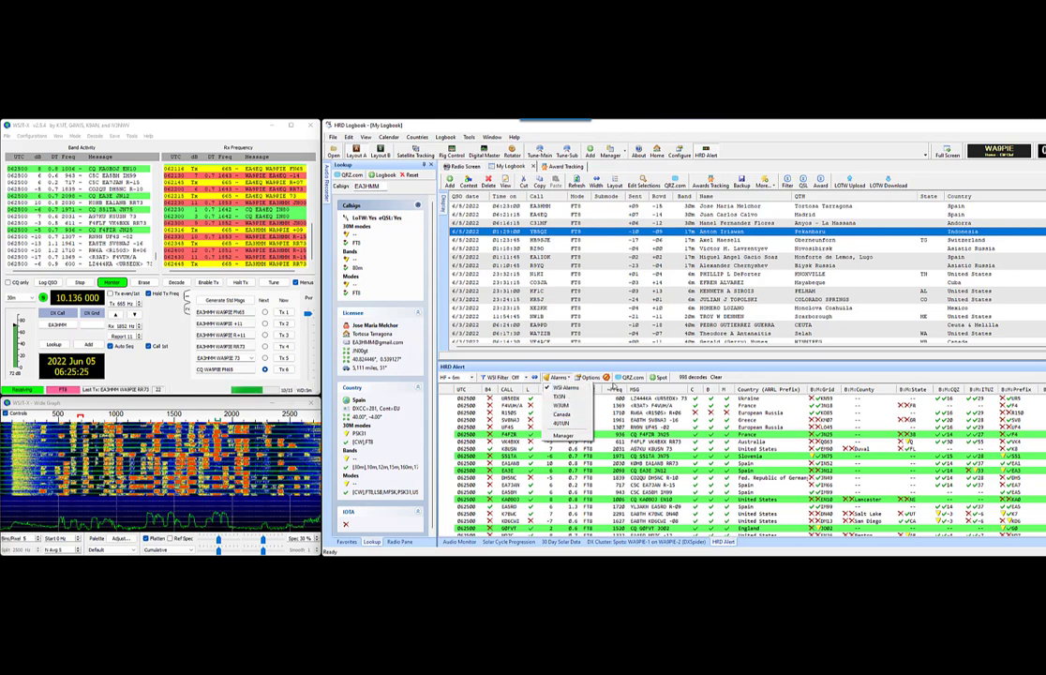
left_click(631, 378)
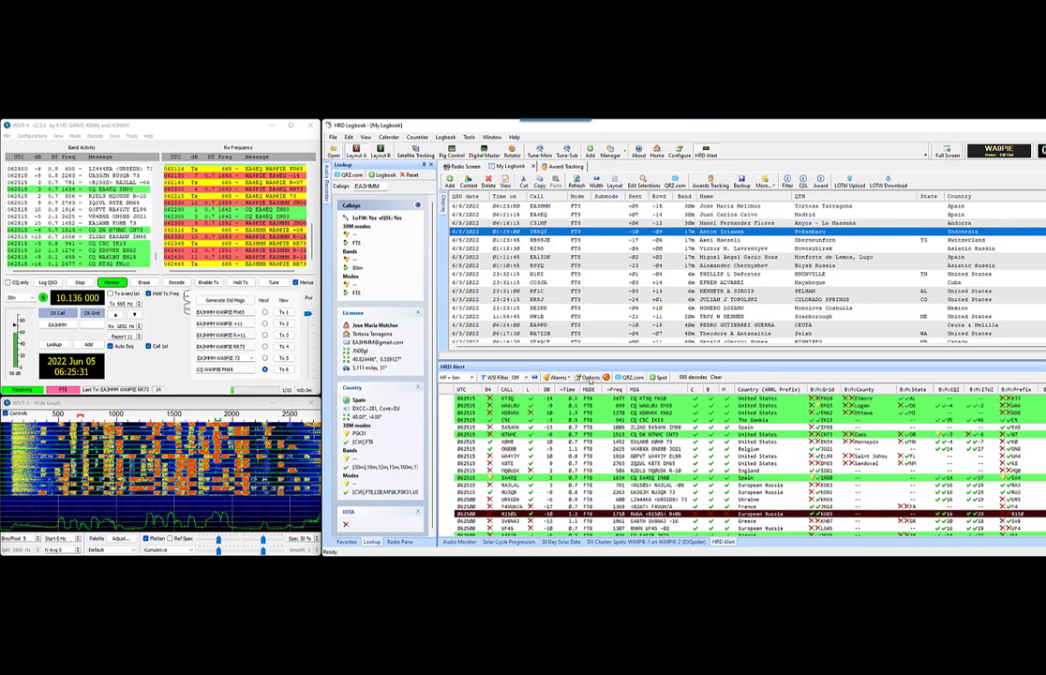
Reopen the HRD Alert options and review the alarm definitions and the WSI alarm definitions
left_click(588, 375)
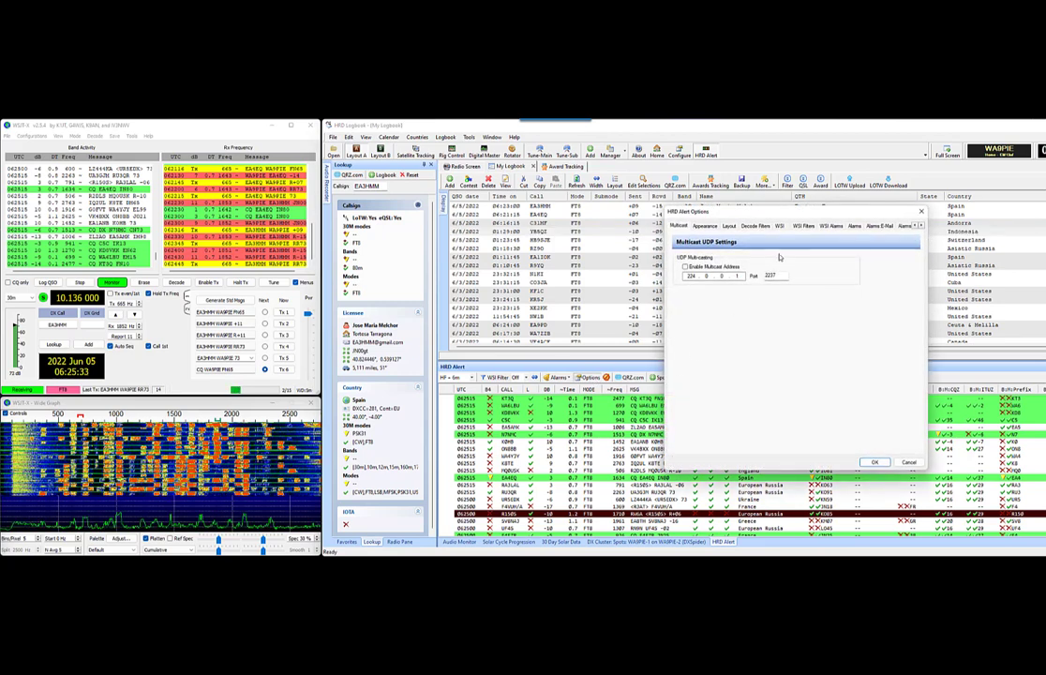
left_click(854, 225)
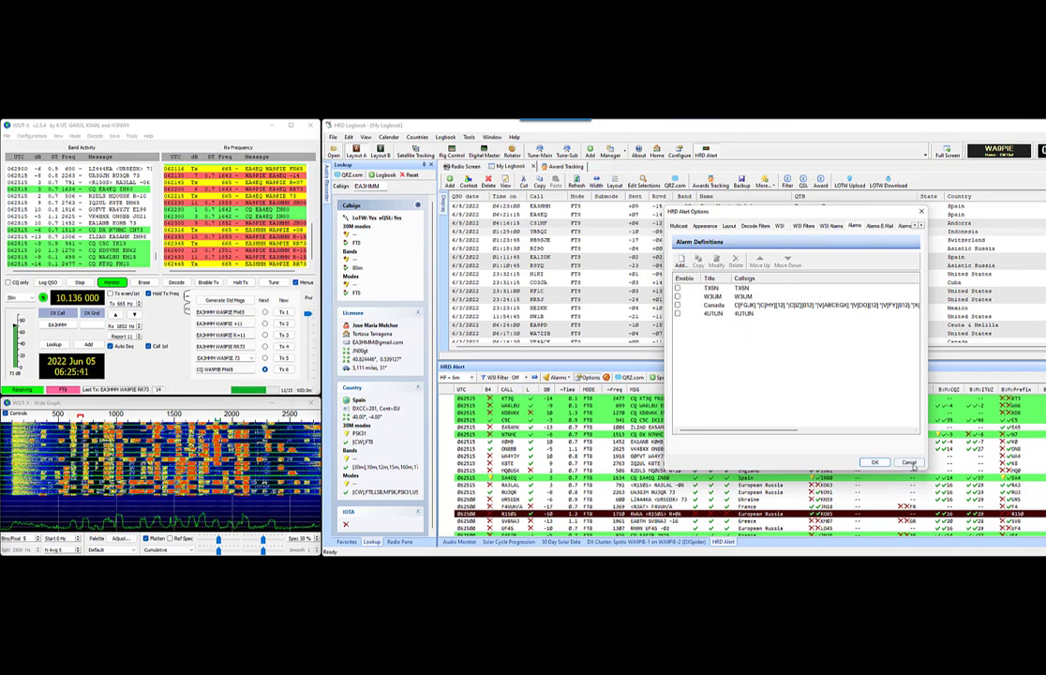
left_click(833, 229)
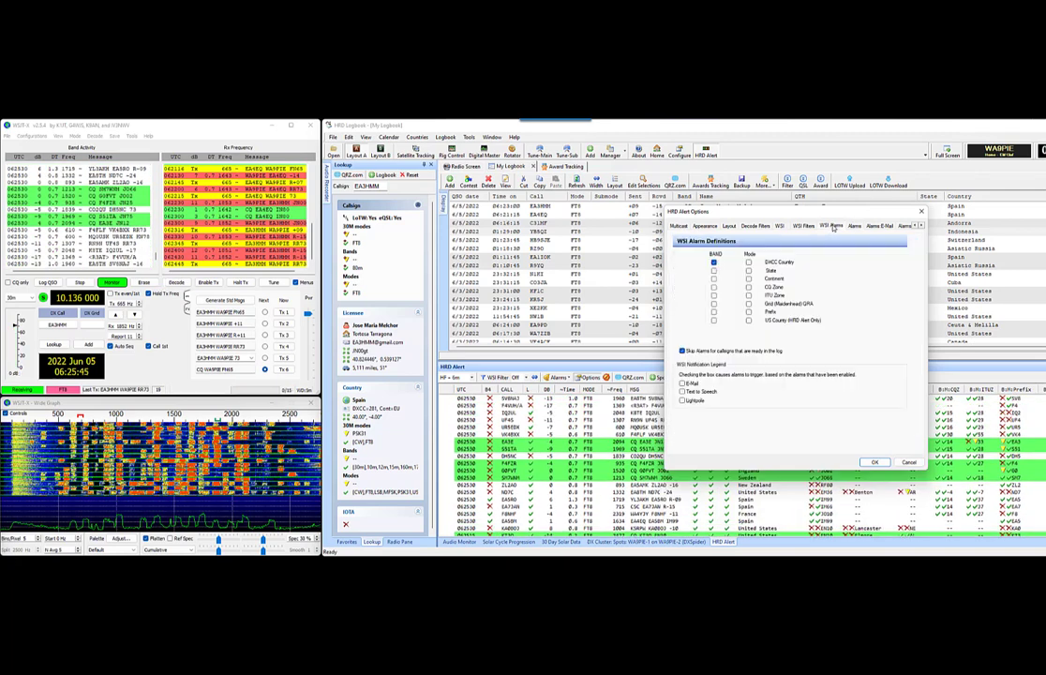
Cancel the HRD Alert options and start calling the Cuban station from its CQ DX decode
left_click(909, 463)
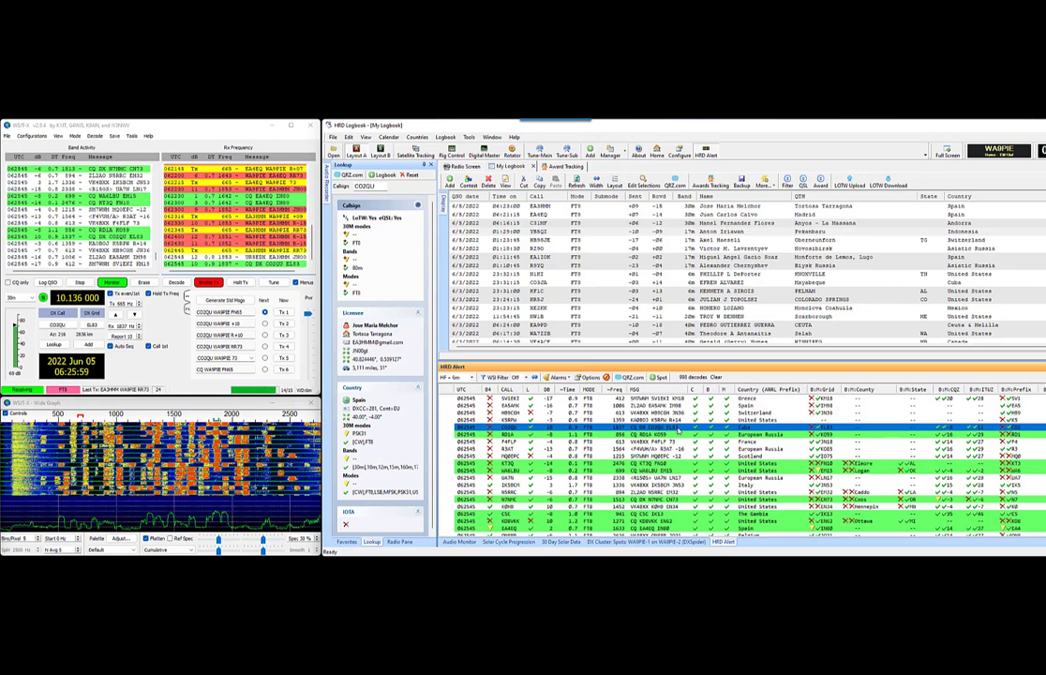
double_click(678, 427)
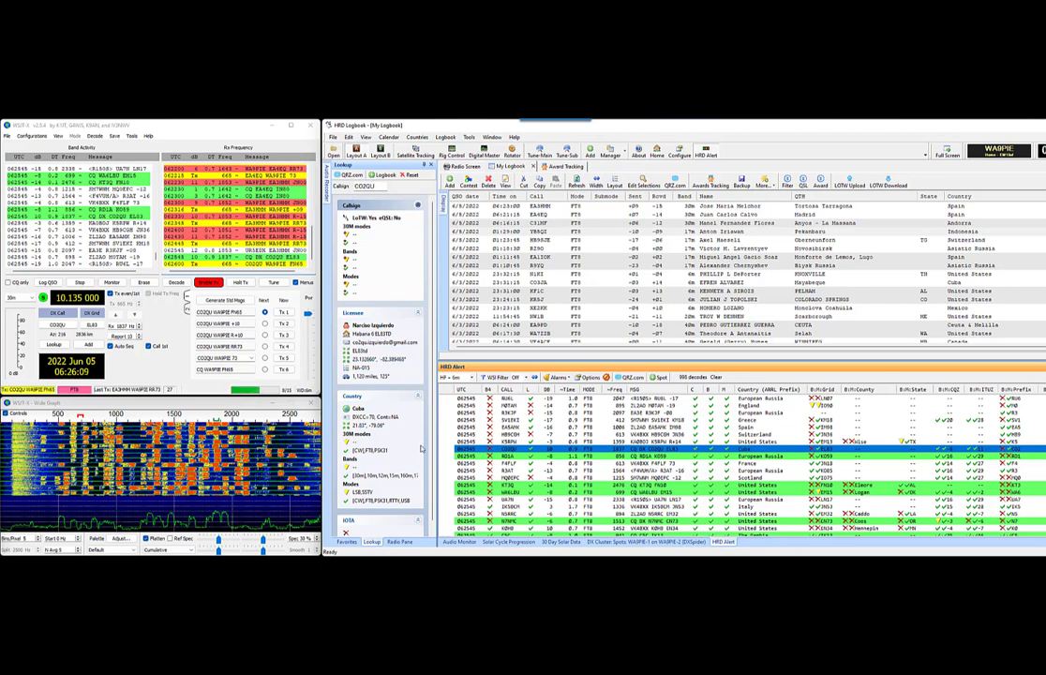
View the Cuban station's location in Google Earth, return to the logbook, and log the completed 30m FT8 contact
left_click(383, 361)
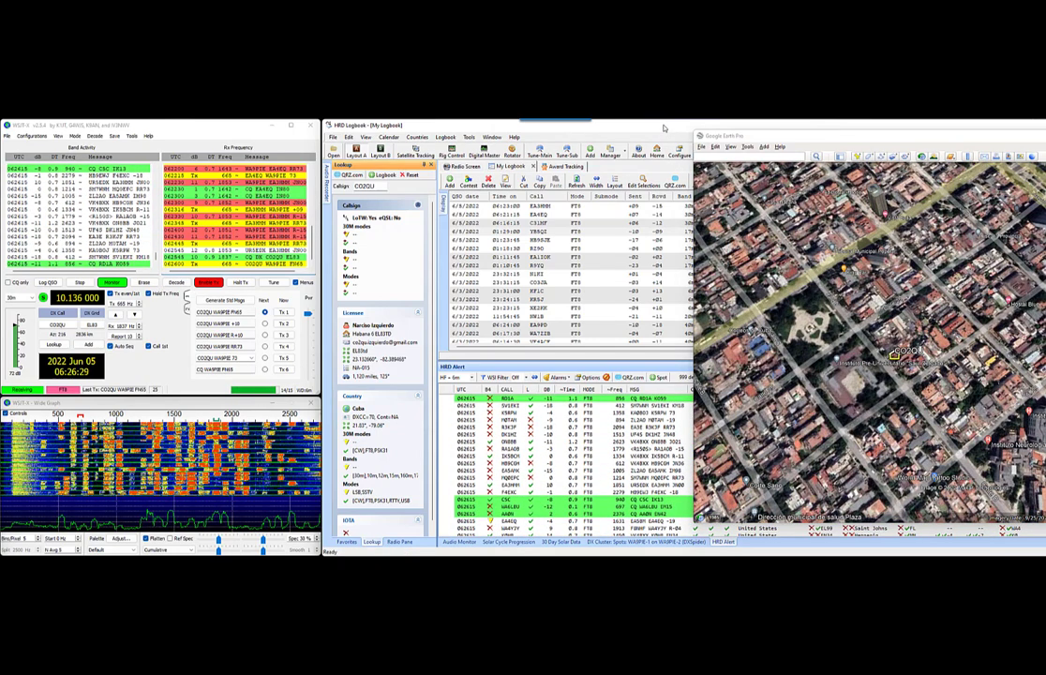
left_click(664, 127)
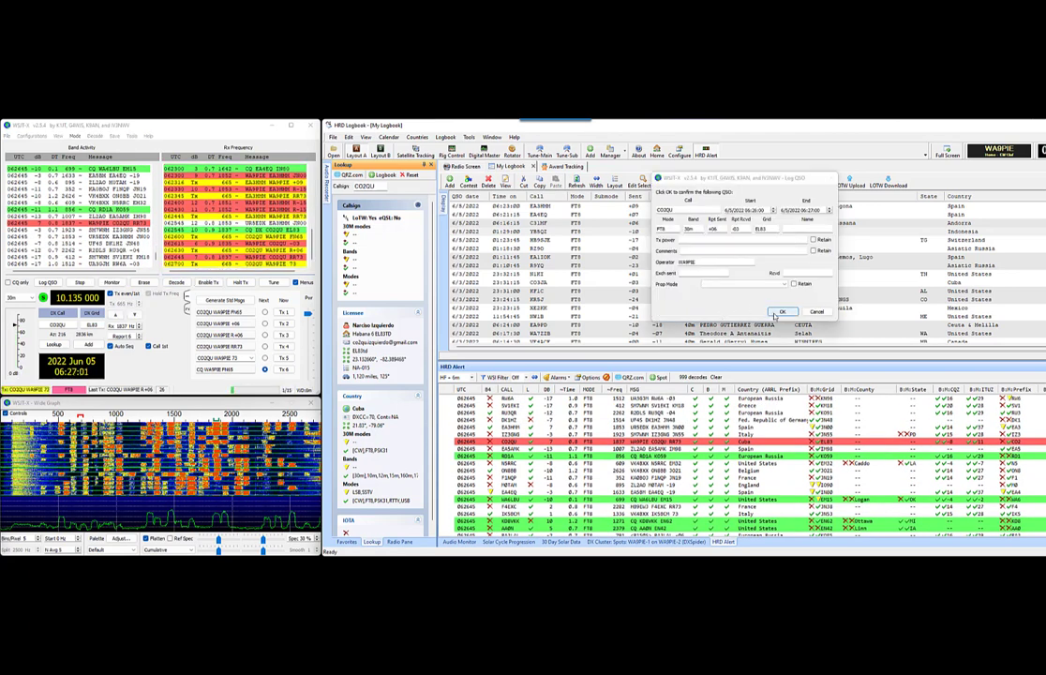
left_click(777, 313)
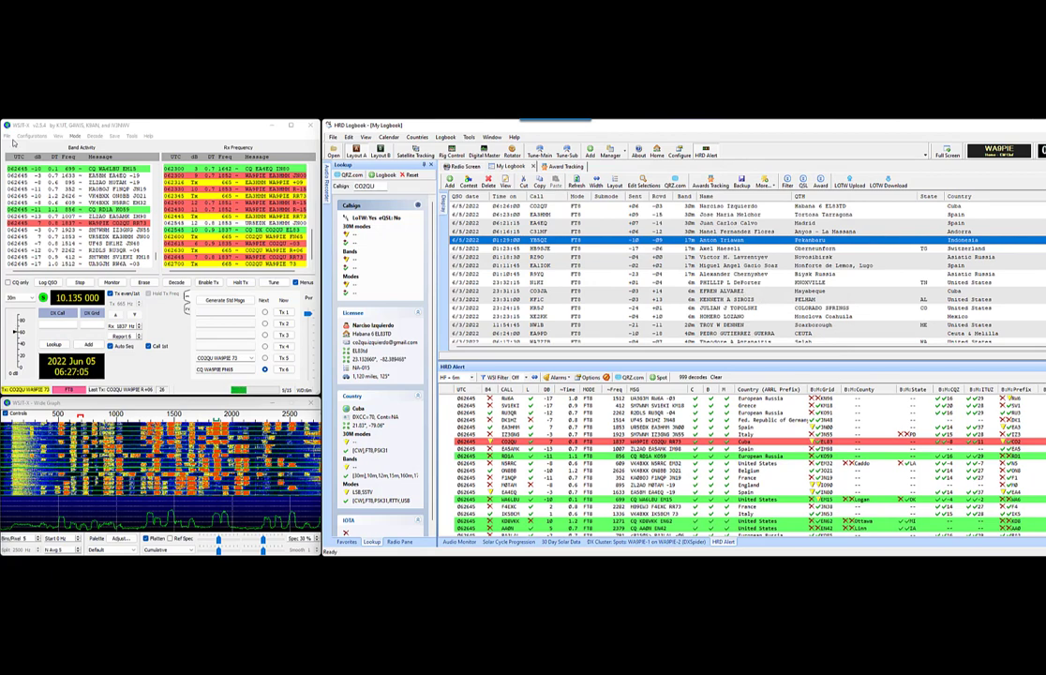
Switch to WSJT-X, open its settings, and review the General, Radio and Audio settings
left_click(9, 137)
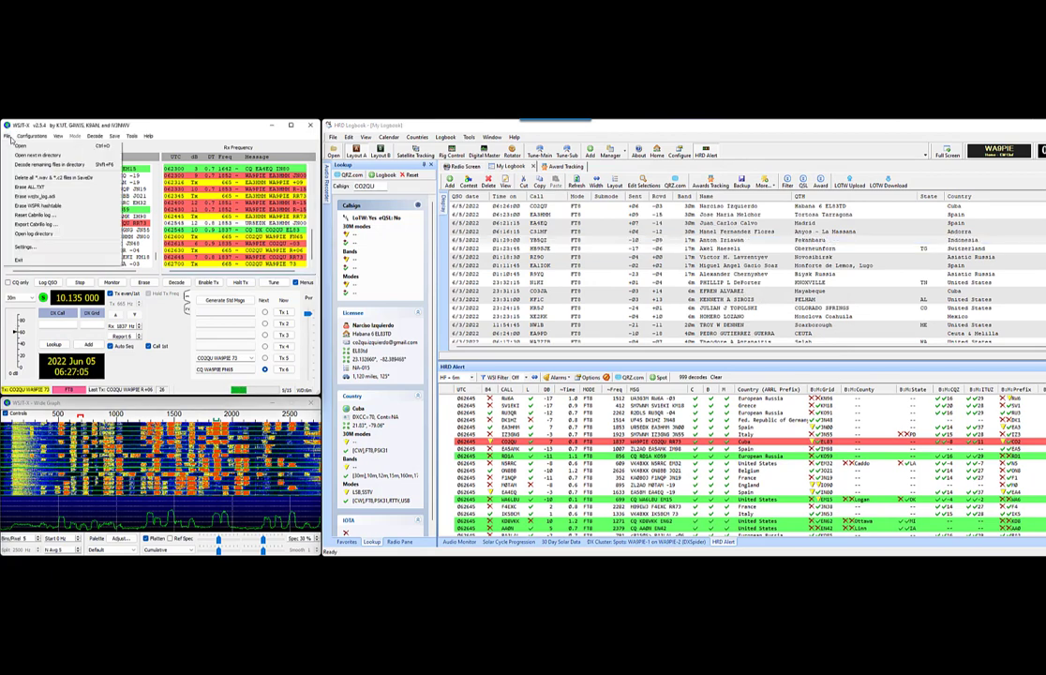
left_click(34, 248)
left_click_drag(198, 161, 216, 232)
left_click(79, 243)
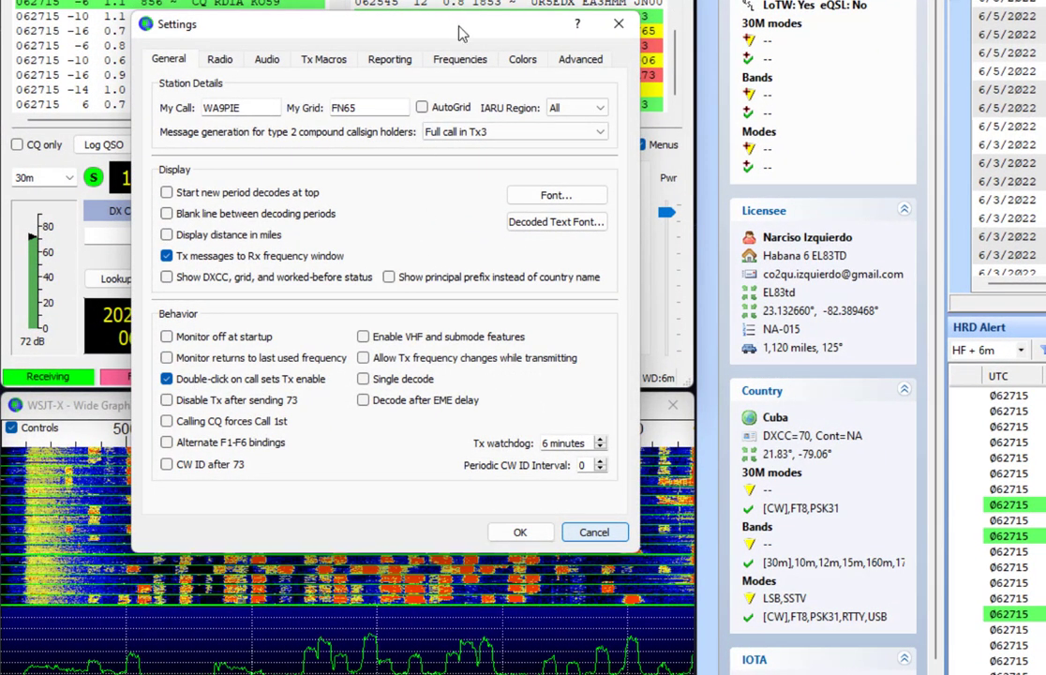
left_click_drag(459, 33, 364, 154)
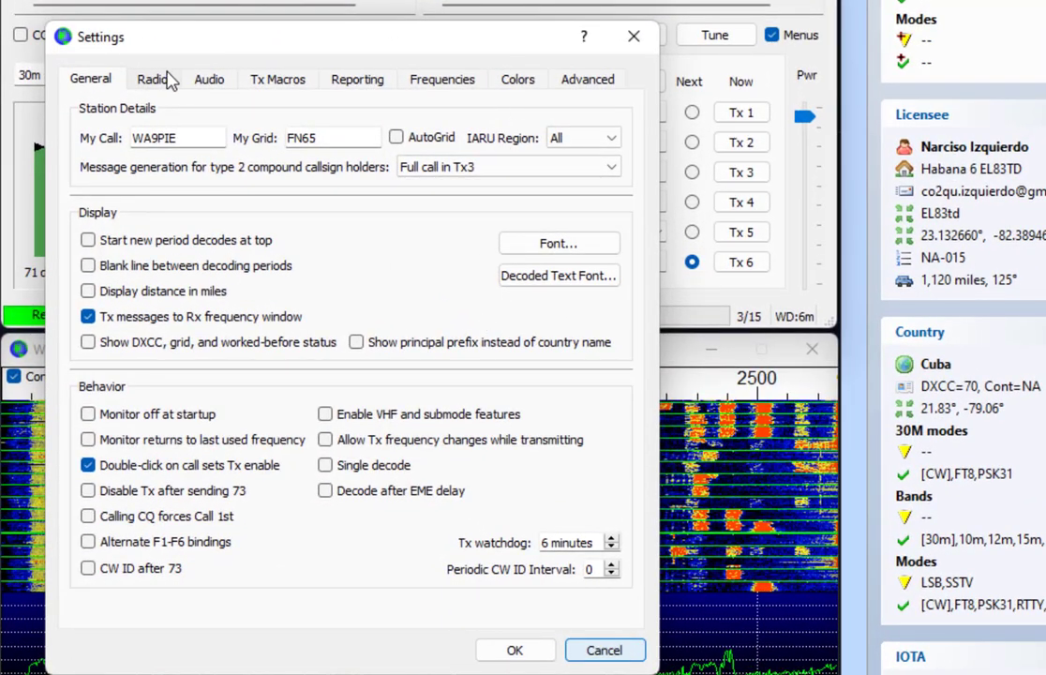
left_click(167, 80)
left_click(205, 84)
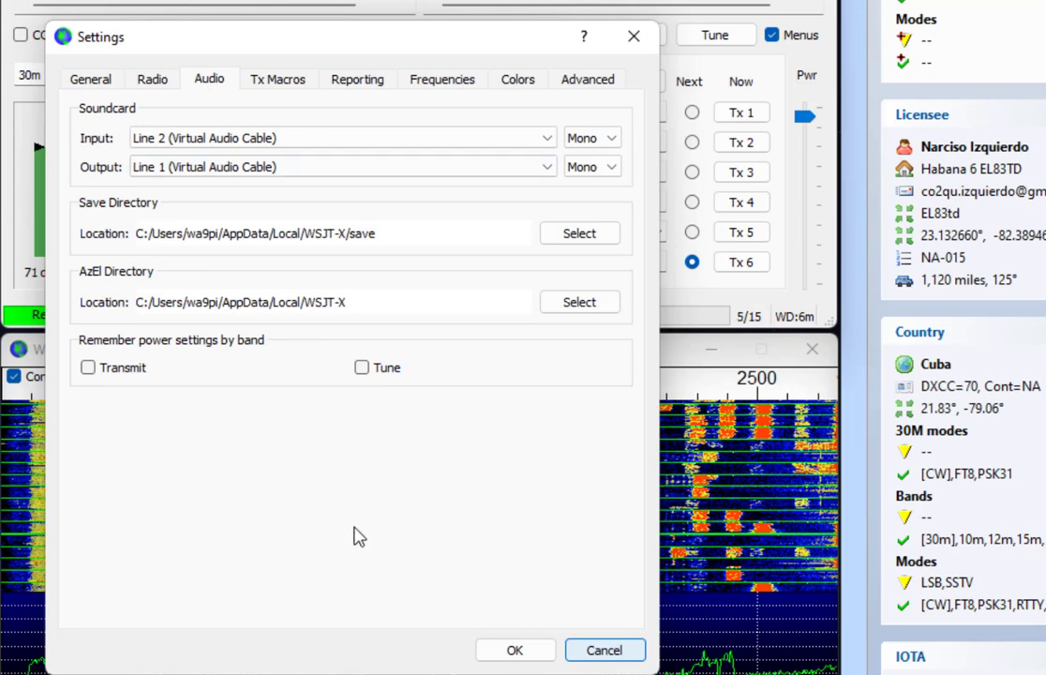
Review the Reporting, Frequencies, Colors and Advanced settings of WSJT-X
left_click(344, 80)
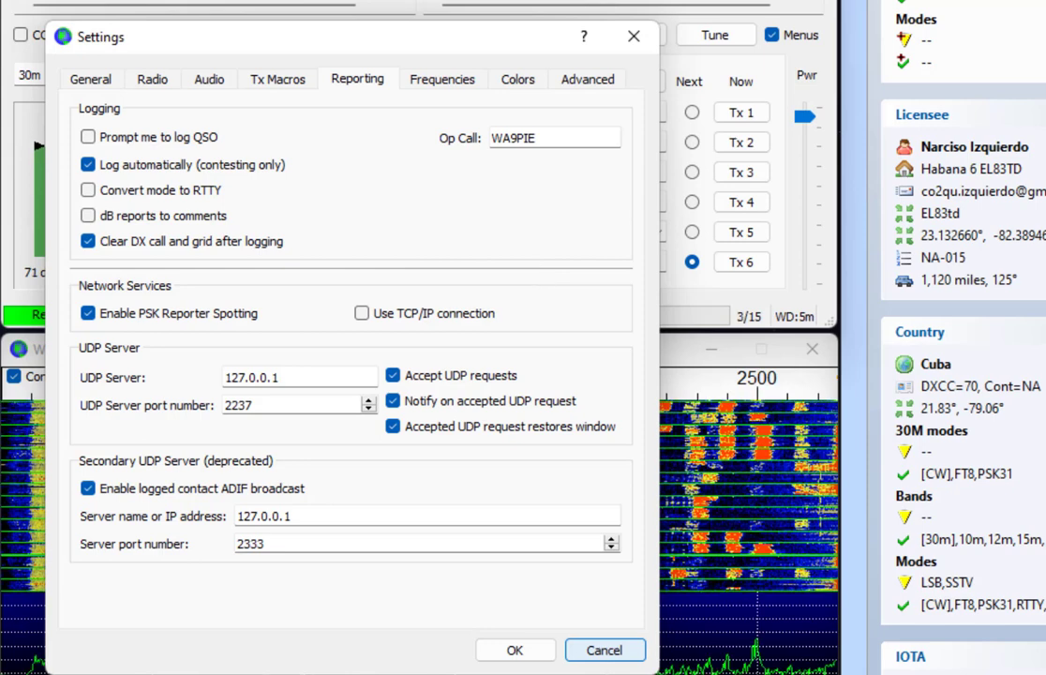
left_click(459, 84)
left_click(518, 89)
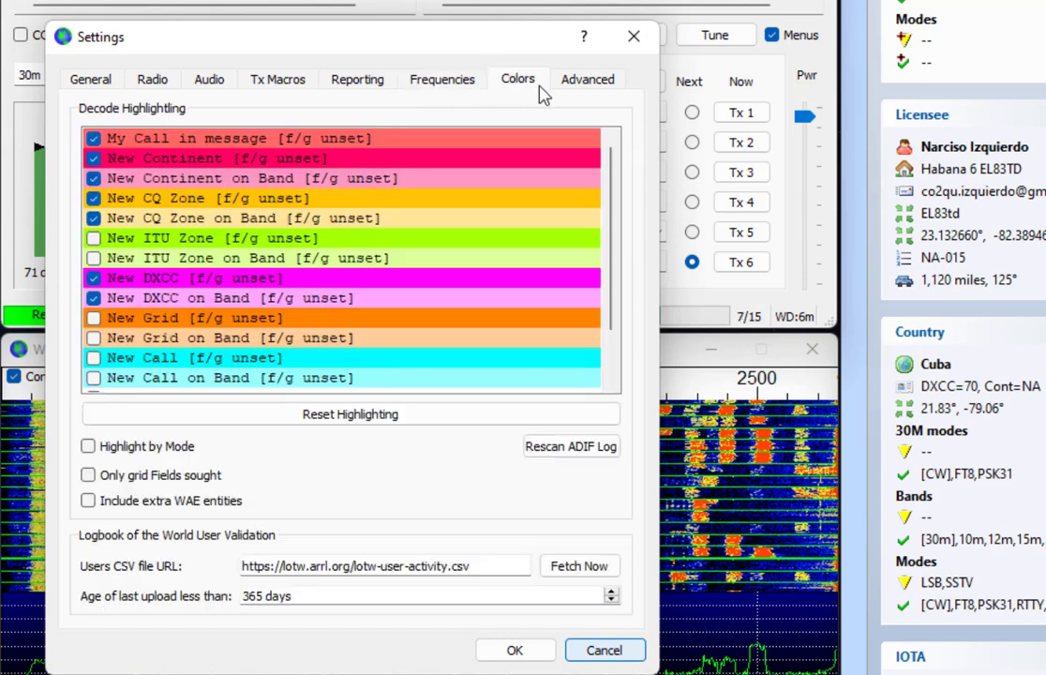
left_click(585, 86)
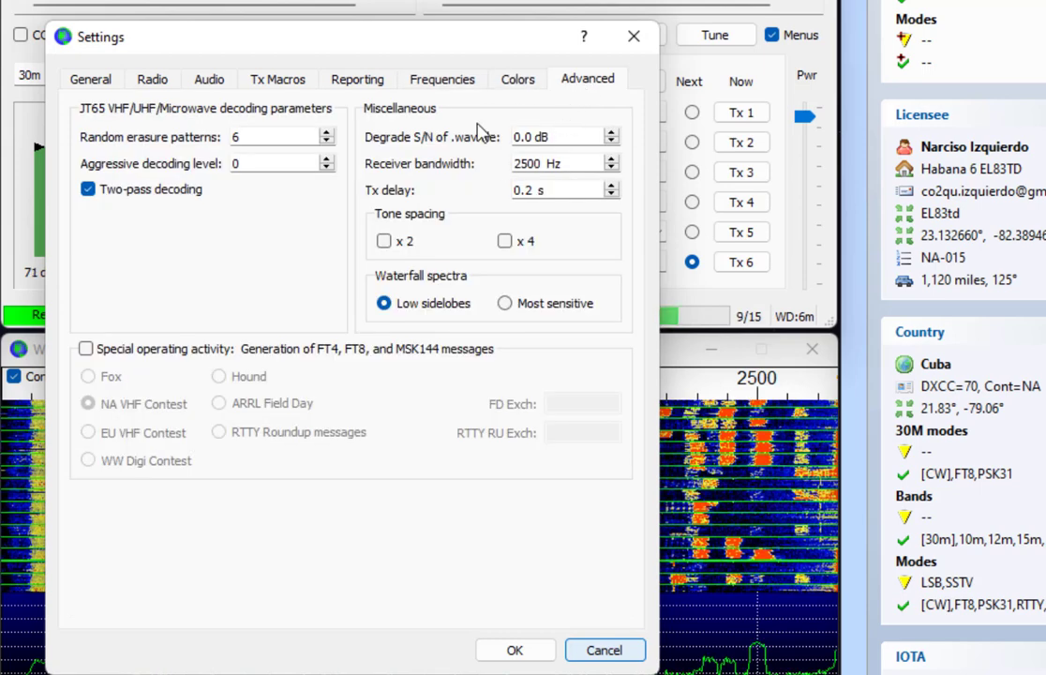
Recheck the General, Radio and Audio settings of WSJT-X, ending on the Reporting settings
left_click(91, 80)
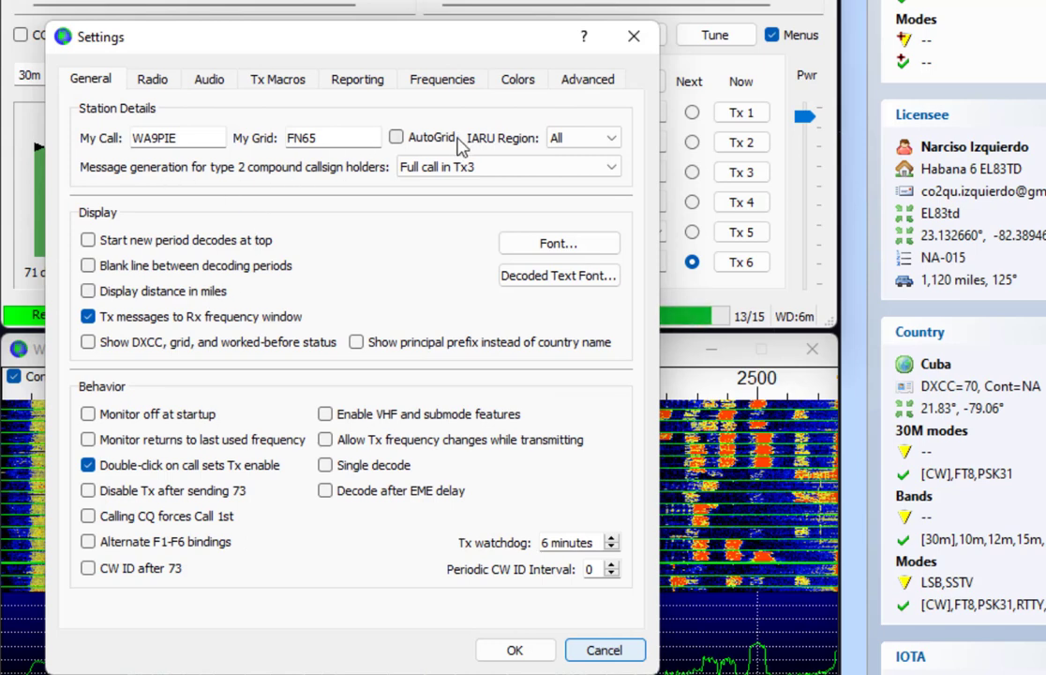
left_click(152, 81)
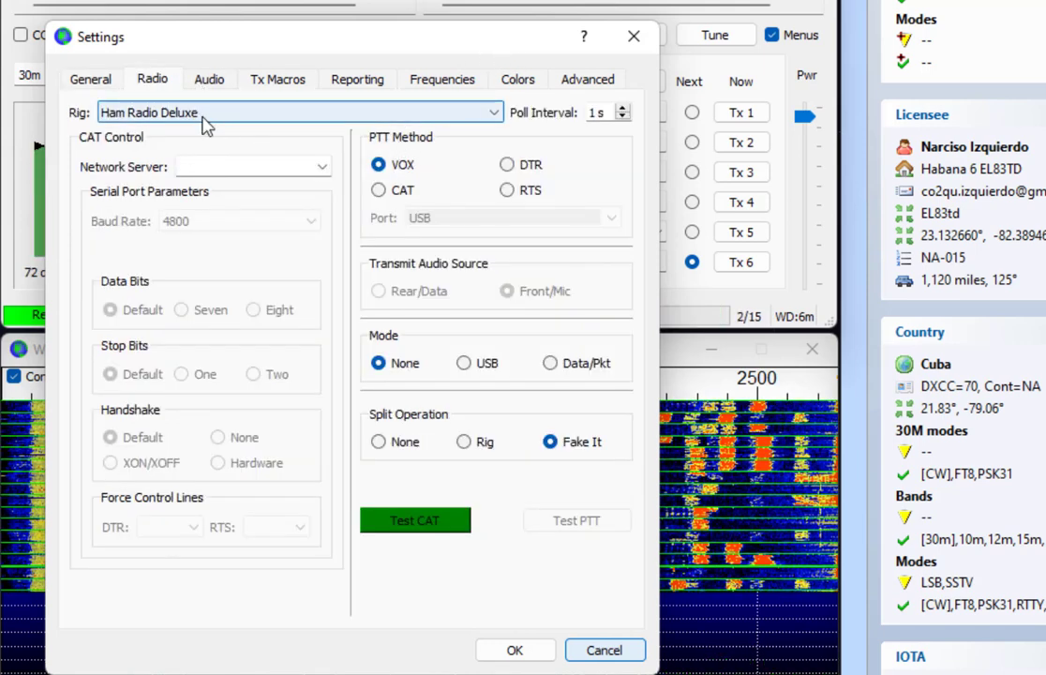
left_click(210, 83)
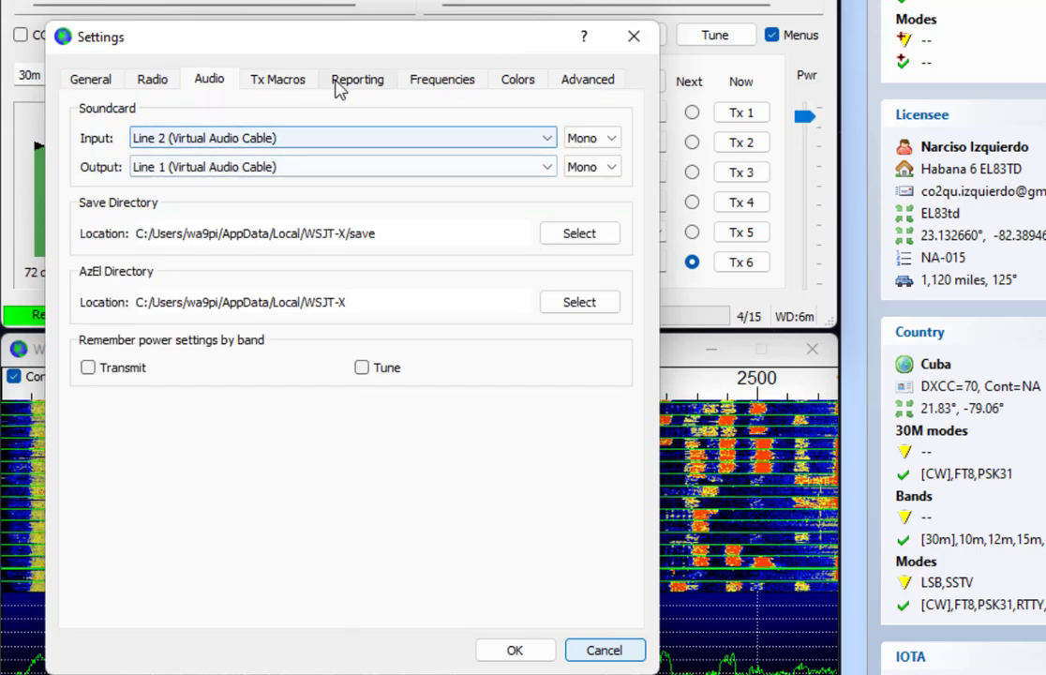
left_click(386, 82)
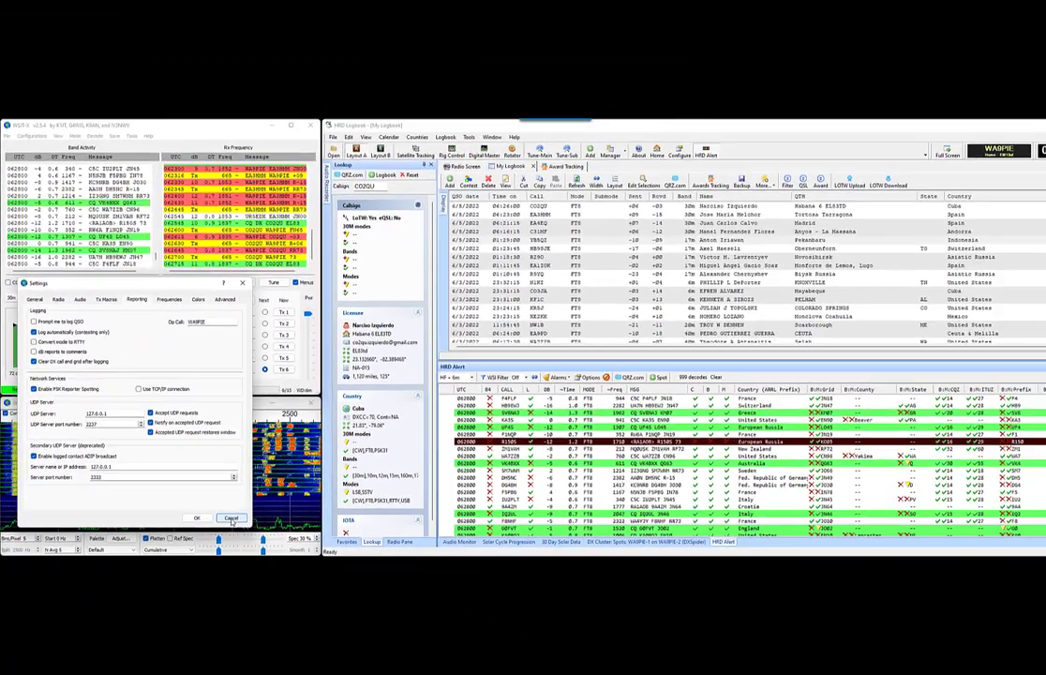
Open the logbook's QSO Forwarding configuration beside the WSJT-X Reporting settings, compare their UDP settings, and cancel both dialogs
left_click(469, 137)
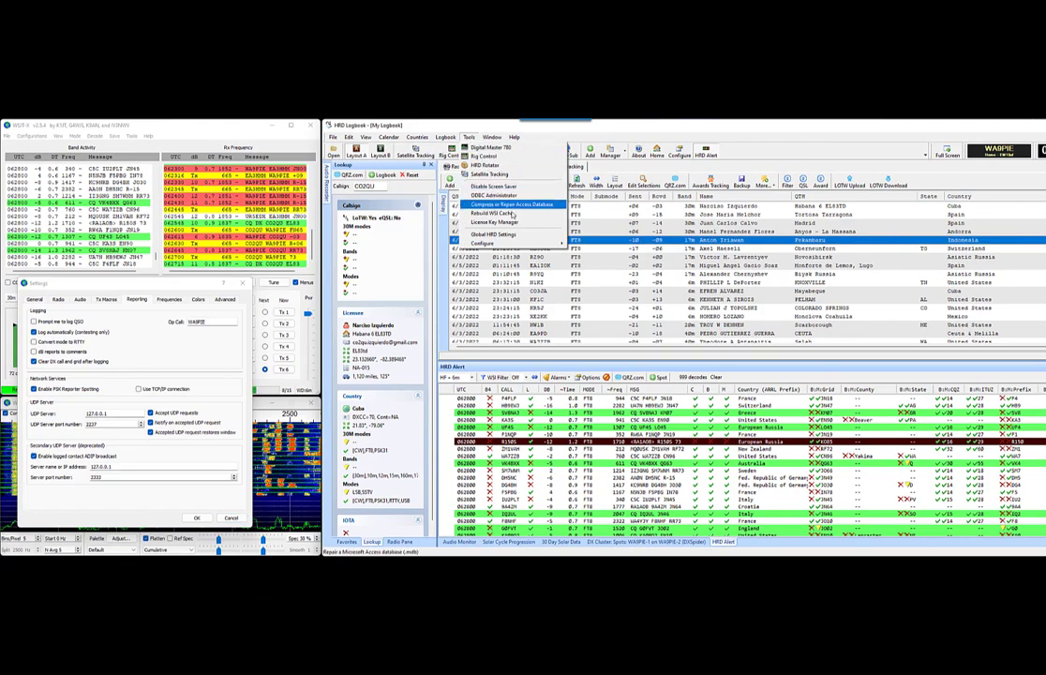
mouse_move(525, 244)
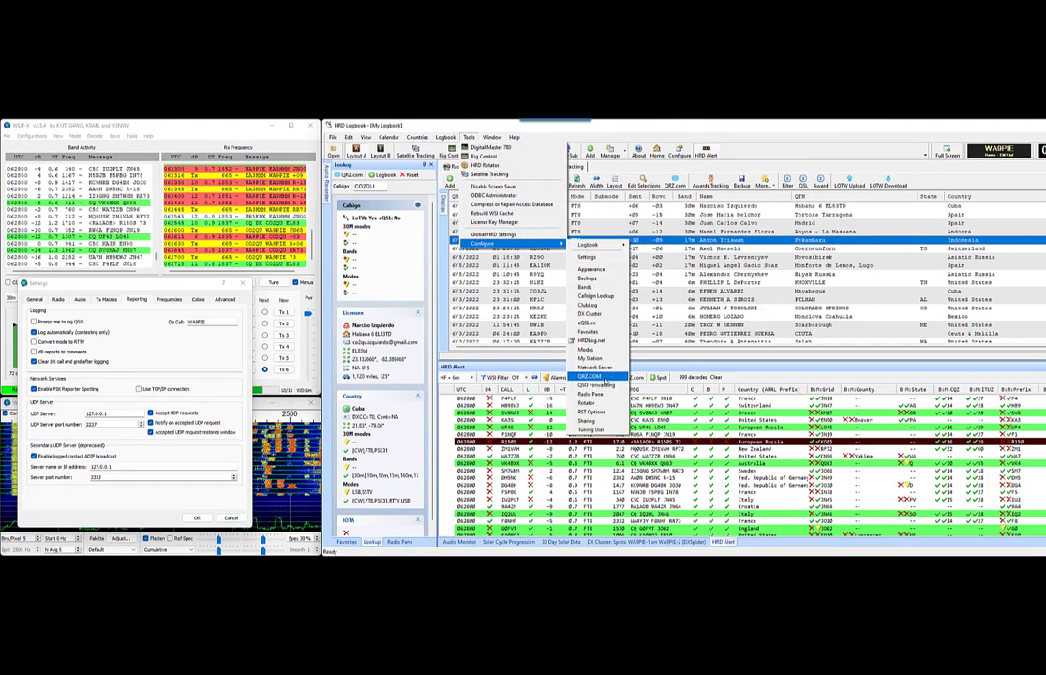
left_click(595, 385)
left_click_drag(800, 216, 375, 279)
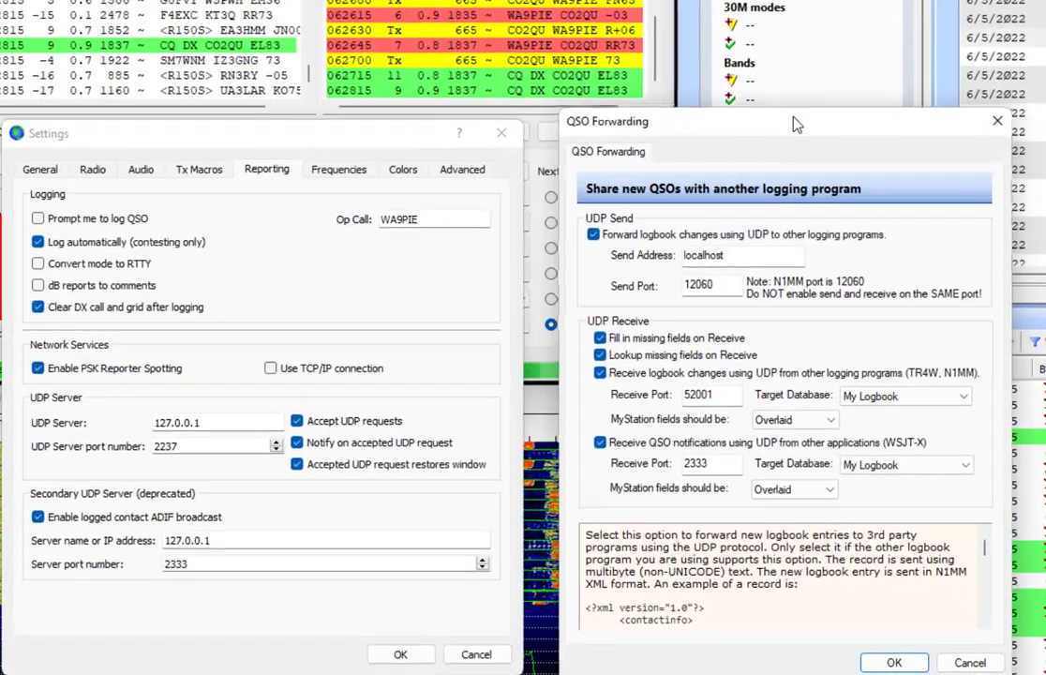
mouse_move(795, 124)
left_mouse_down()
mouse_move(794, 113)
mouse_move(789, 123)
left_mouse_up()
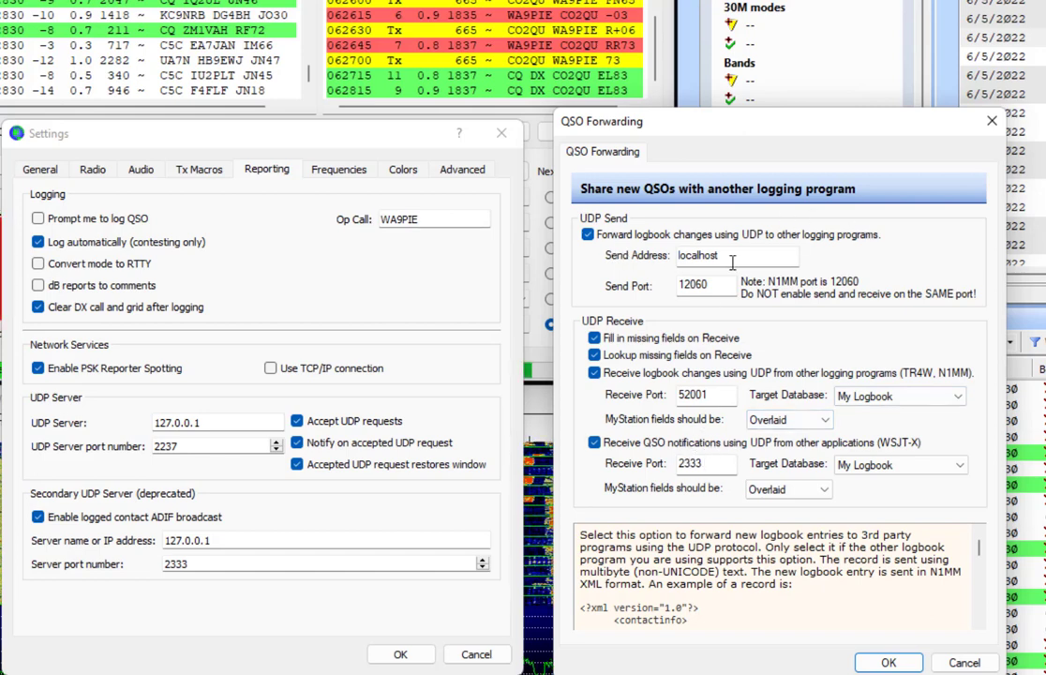
left_click_drag(800, 133, 787, 136)
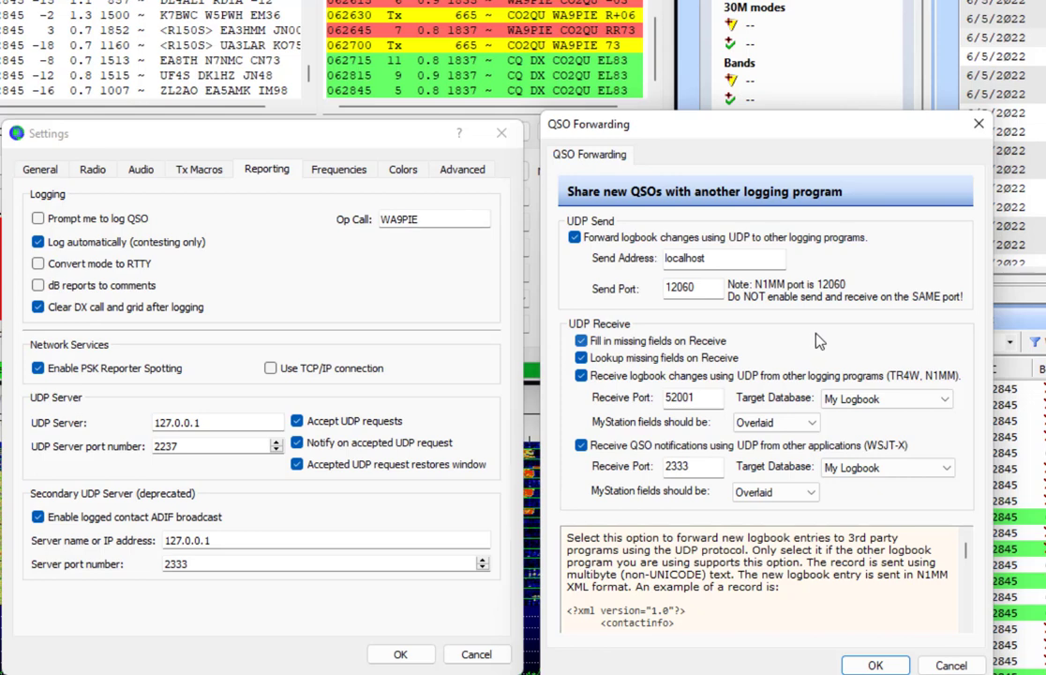
left_click(950, 666)
left_click(475, 655)
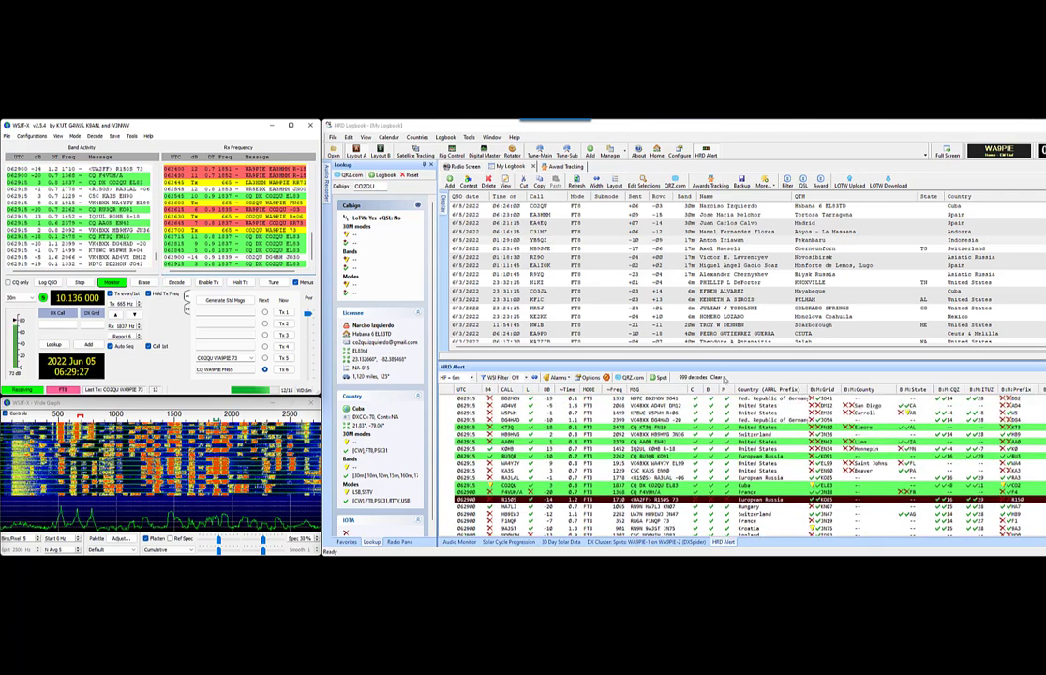
Call the United States station sending CQ from grid FN10, examine its location in Google Earth, and return to the logbook
double_click(681, 429)
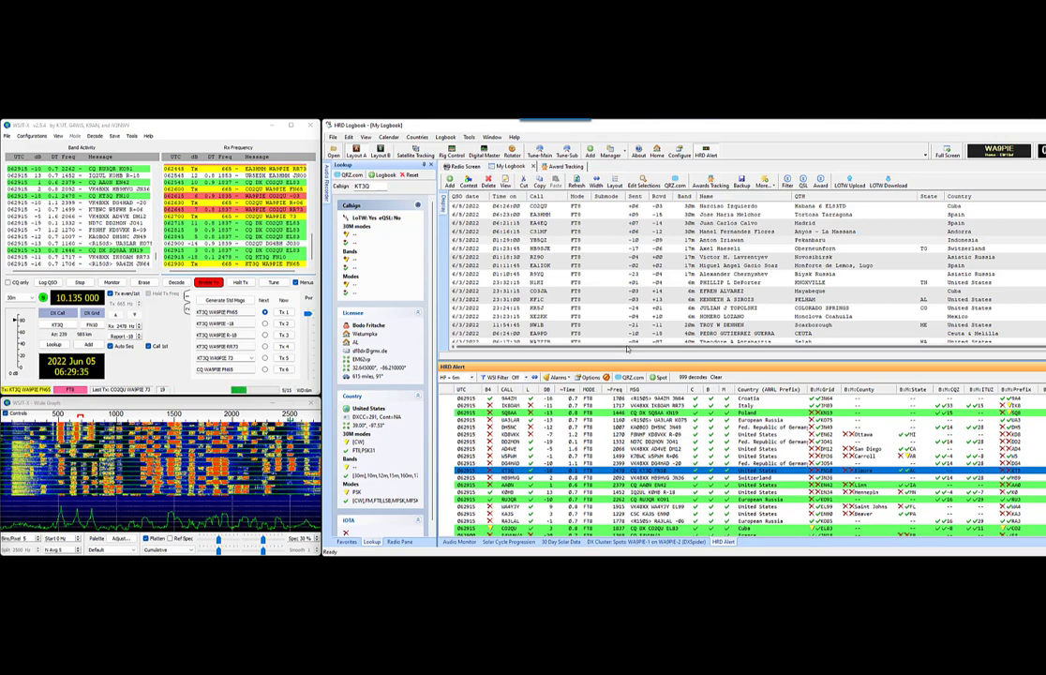
left_click(388, 368)
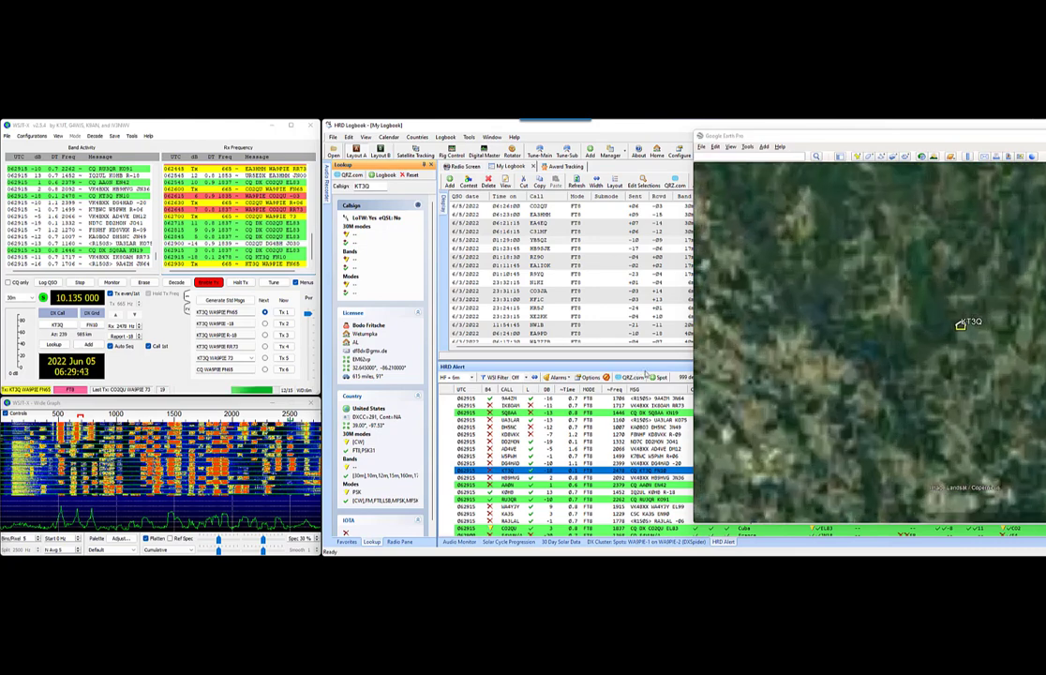
left_click_drag(965, 365, 796, 335)
scroll(794, 334, "up", 3)
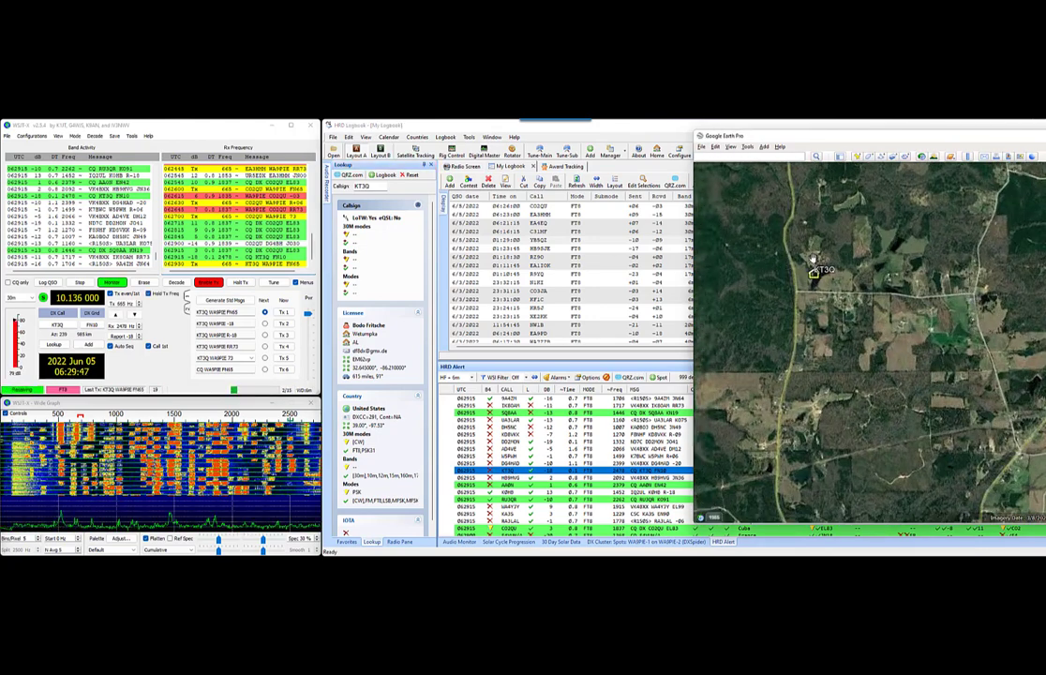
scroll(815, 274, "up", 4)
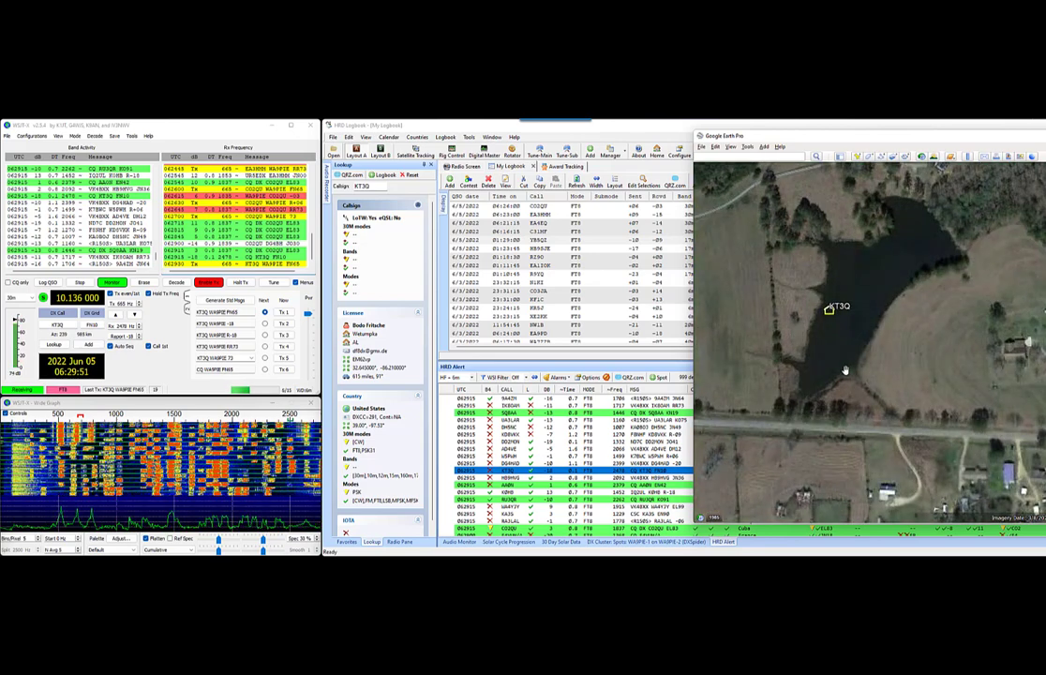
left_click_drag(936, 374, 855, 362)
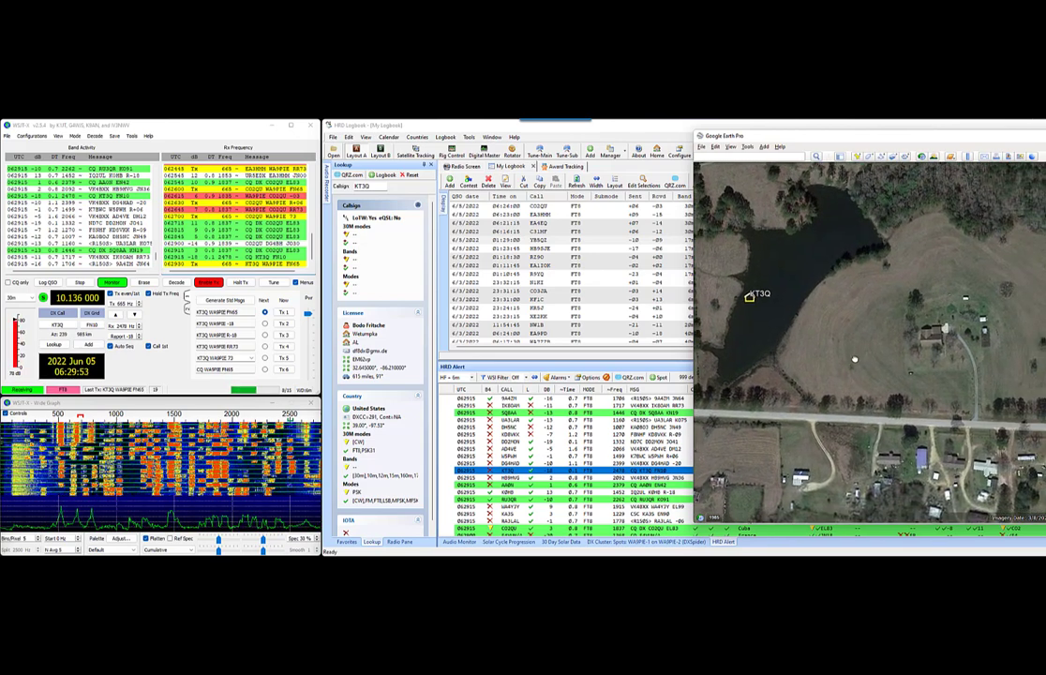
left_click(668, 132)
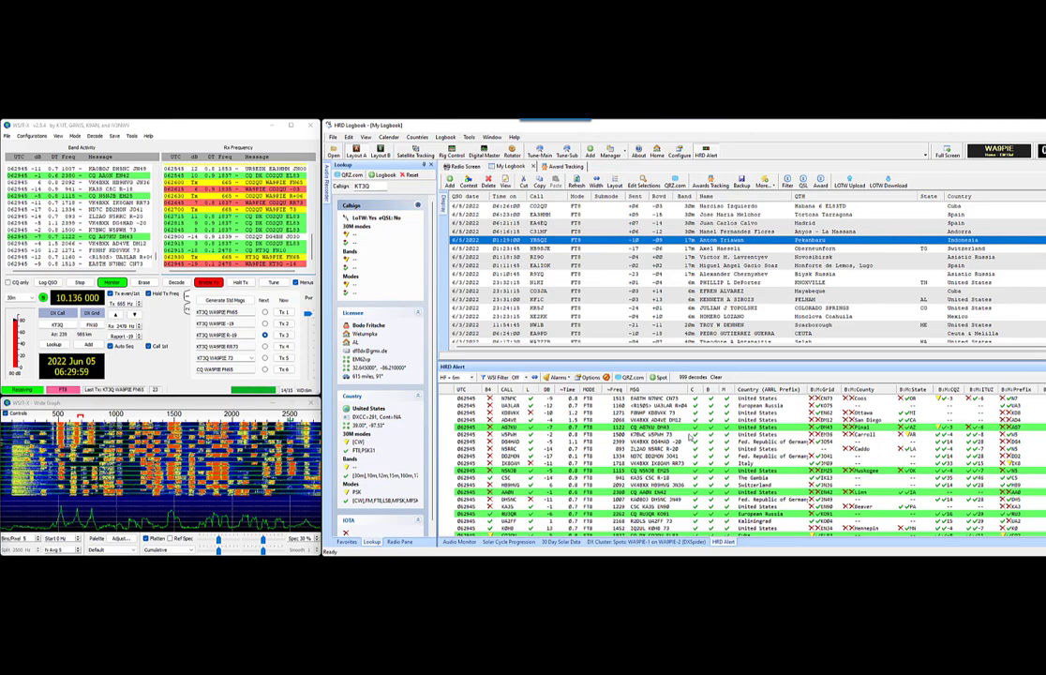
Look through the HRD Alert decodes and widen the Country column
scroll(689, 432, "down", 3)
scroll(735, 474, "up", 3)
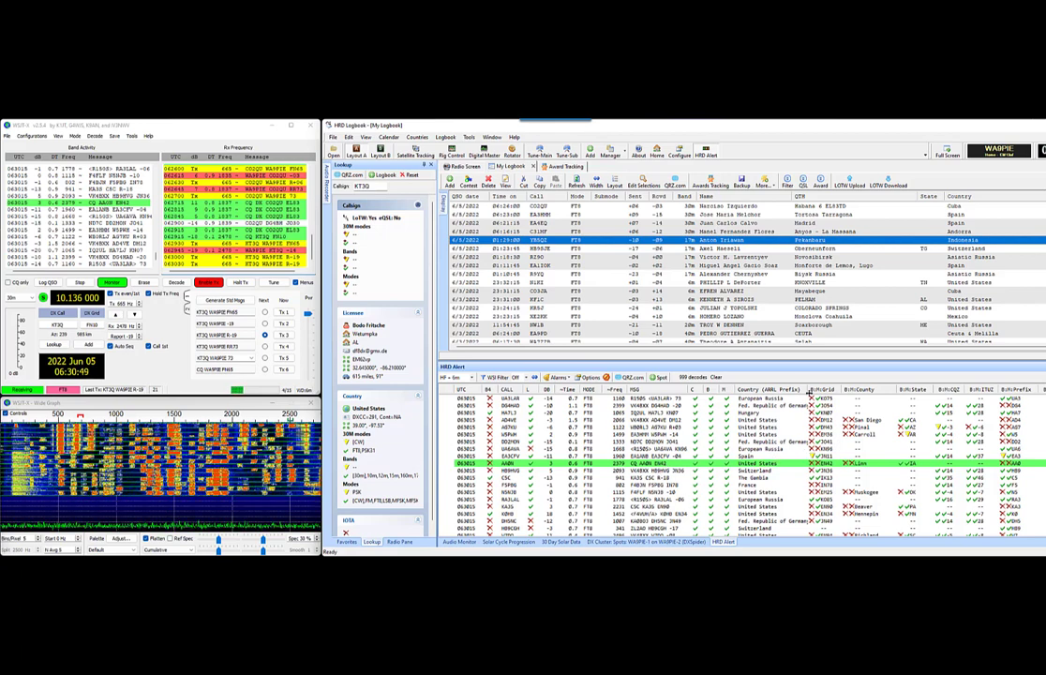
left_click_drag(810, 388, 820, 389)
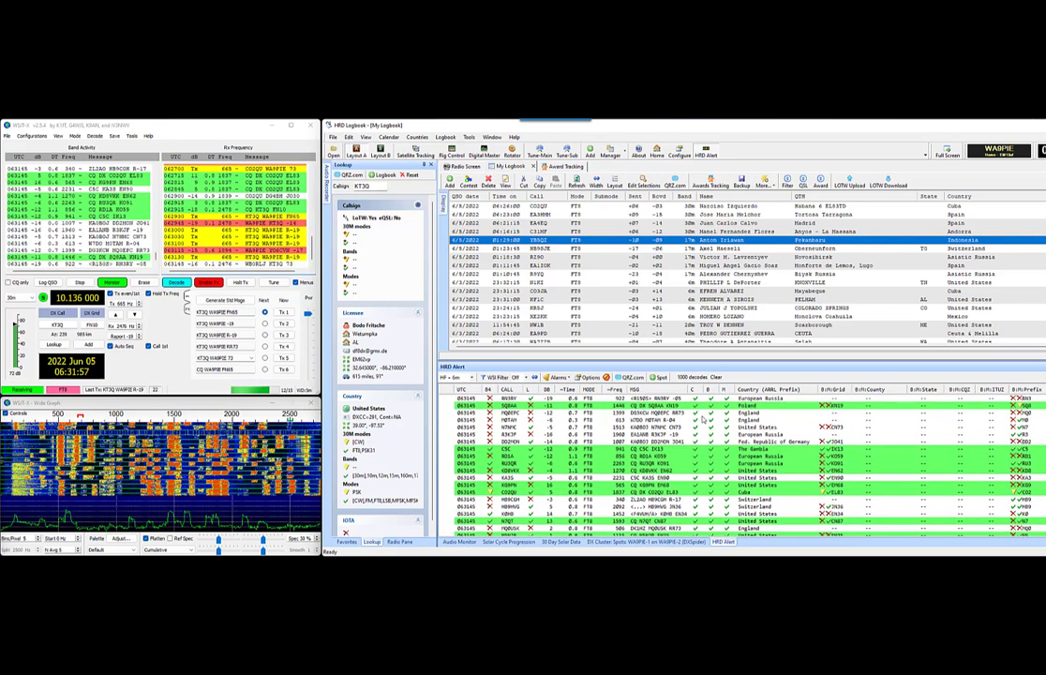
Reply to the Romanian station that is calling in, and slightly widen the MSG column in HRD Alert
double_click(681, 406)
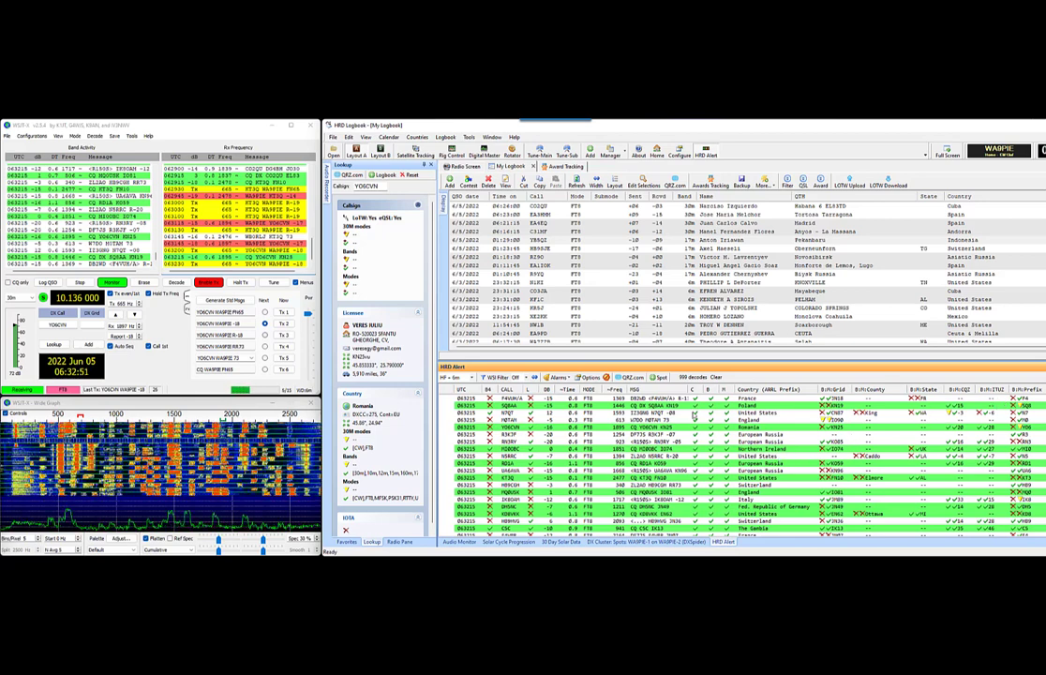
left_click_drag(688, 390, 695, 390)
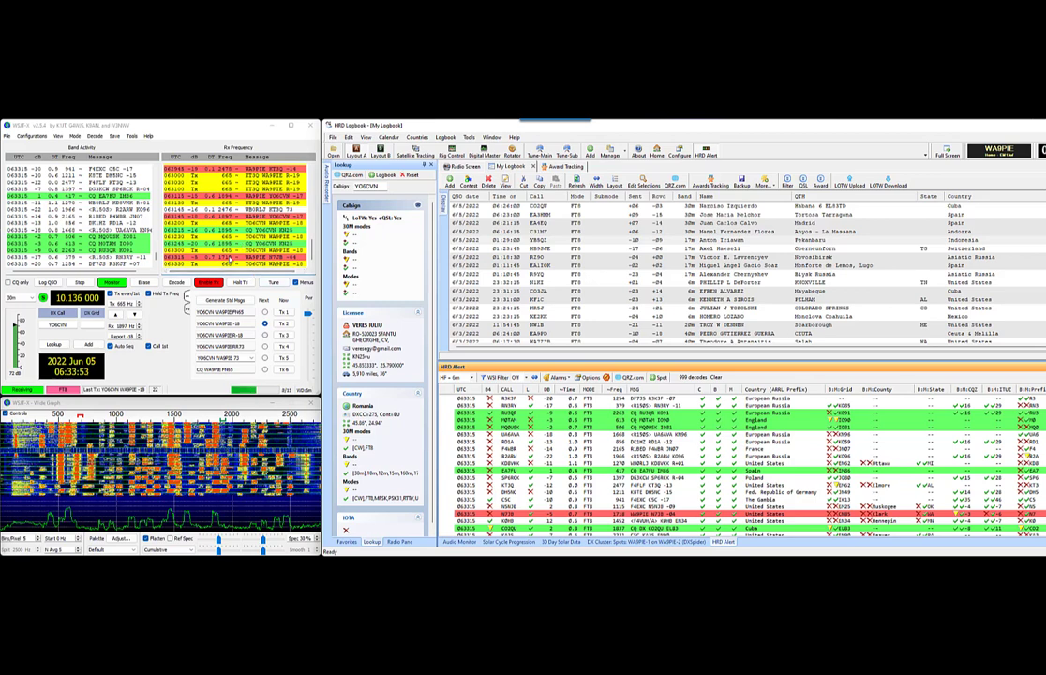
Answer the Romanian station's R-18 reply in WSJT-X and log the completed 30m FT8 contact
double_click(208, 263)
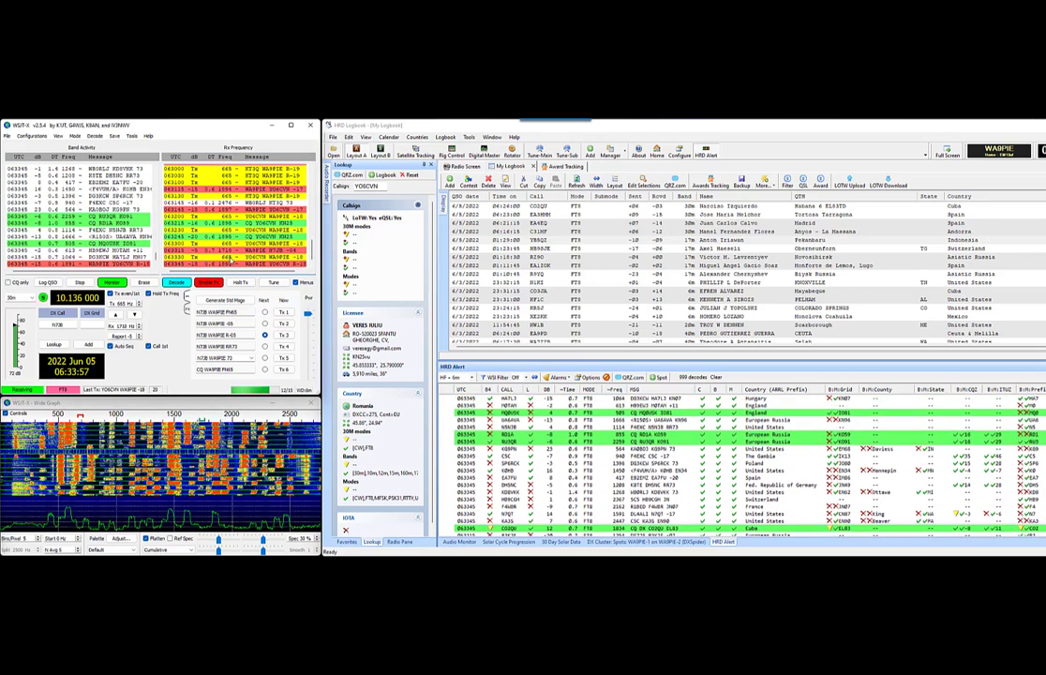
double_click(234, 266)
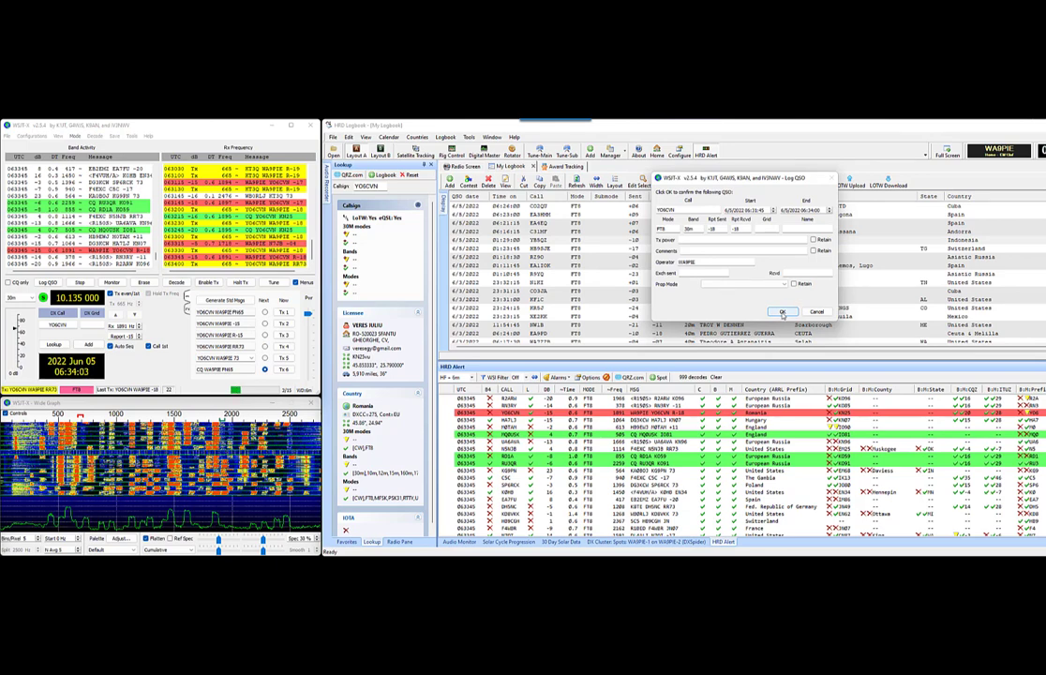
left_click(782, 314)
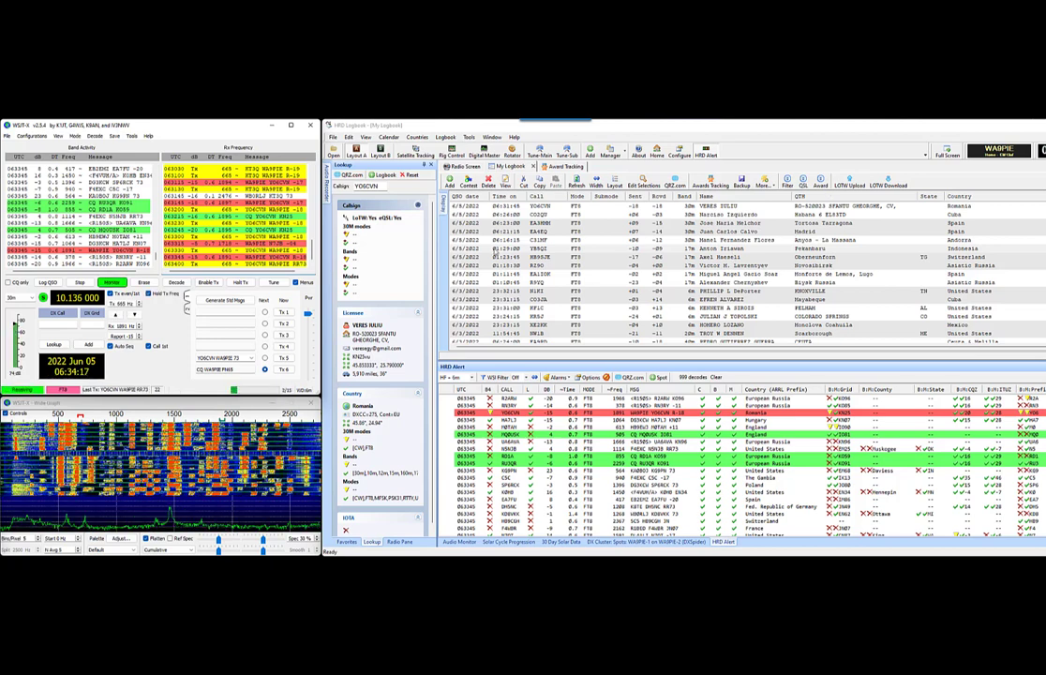
Answer the United States station calling with a -04 report, and log the completed 30m FT8 contact with the Belgian station
double_click(253, 249)
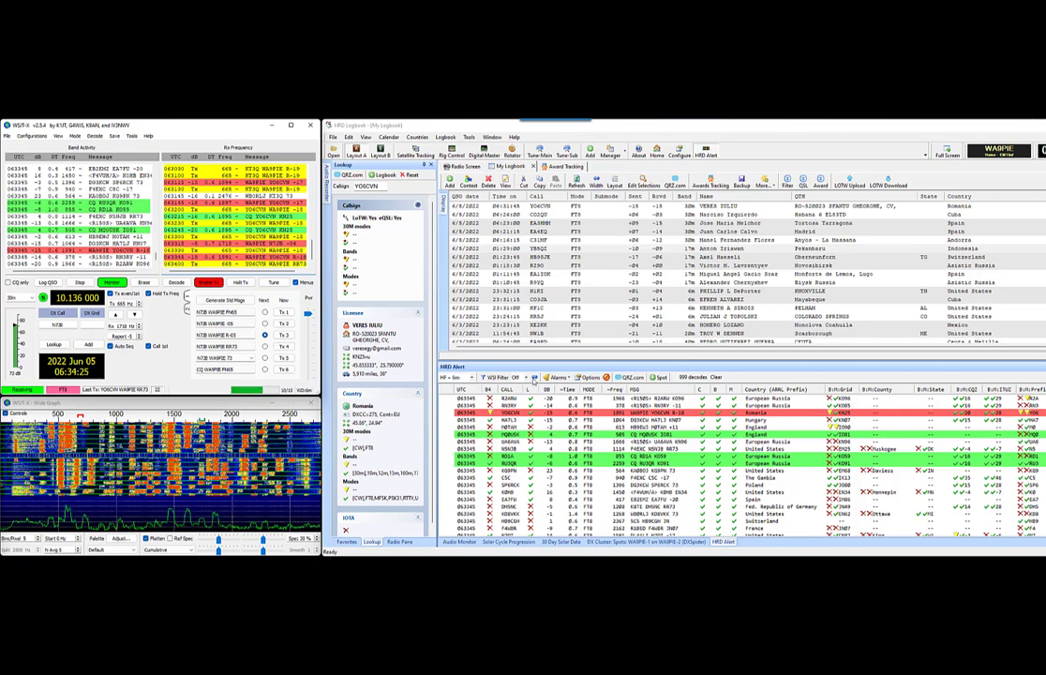
left_click(588, 376)
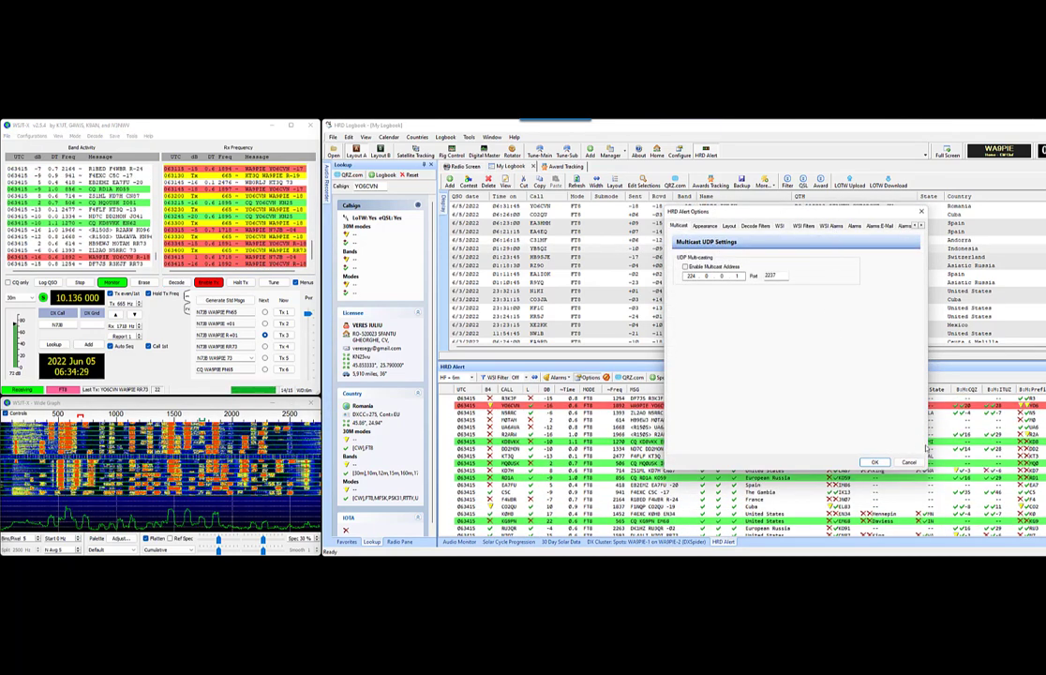
left_click(909, 462)
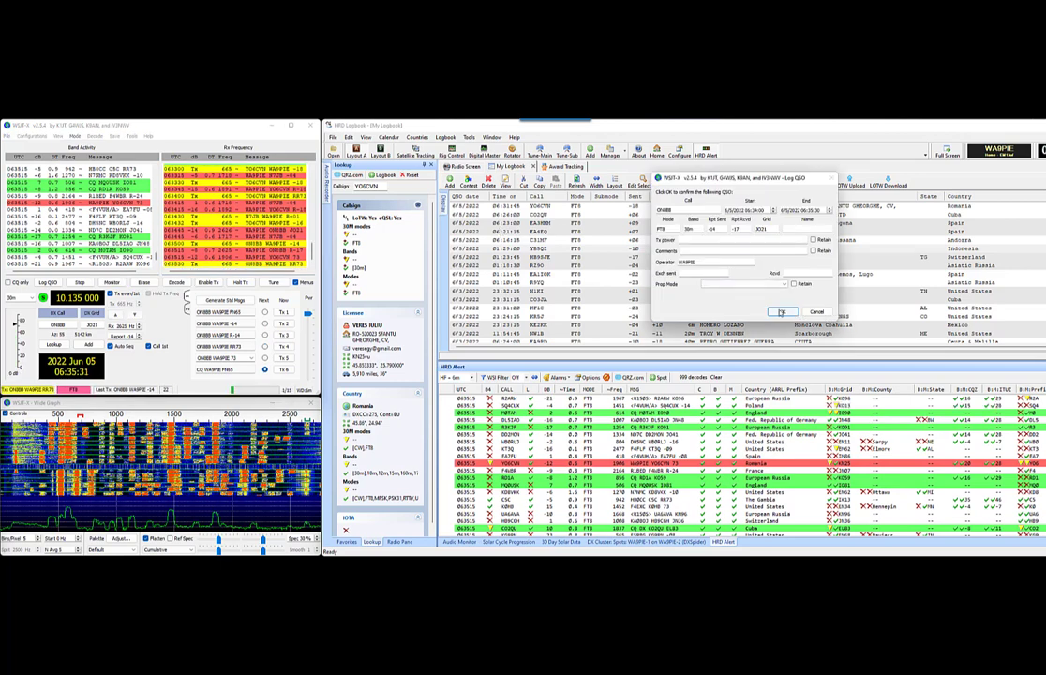
left_click(780, 312)
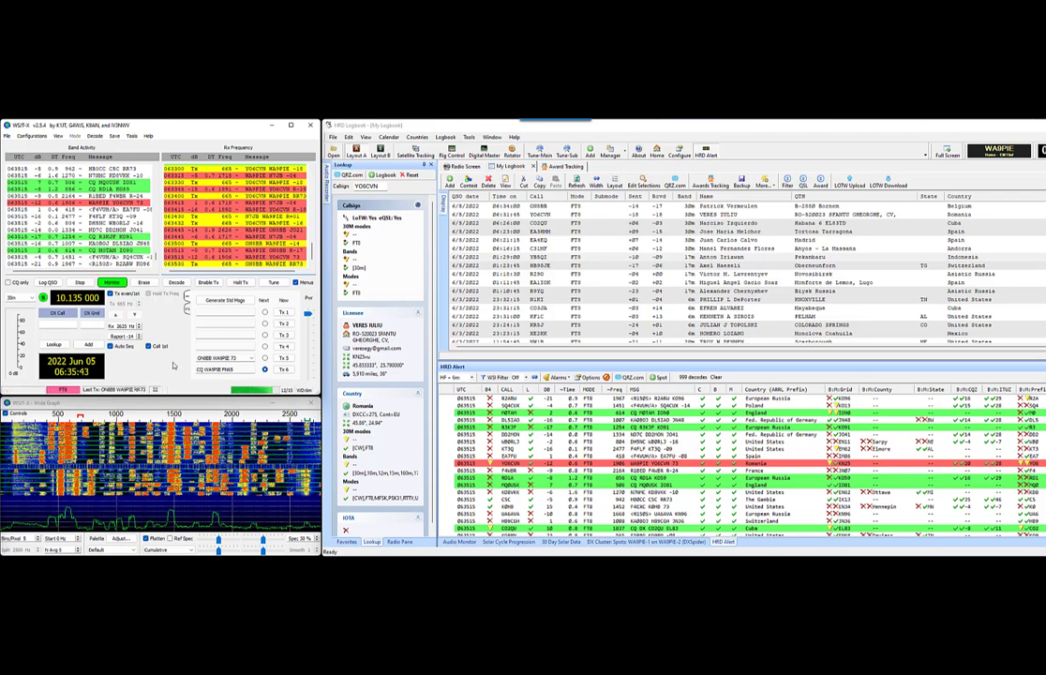
Answer the United States station calling with -04 again, and review the WSI filter selections in the HRD Alert options
double_click(183, 245)
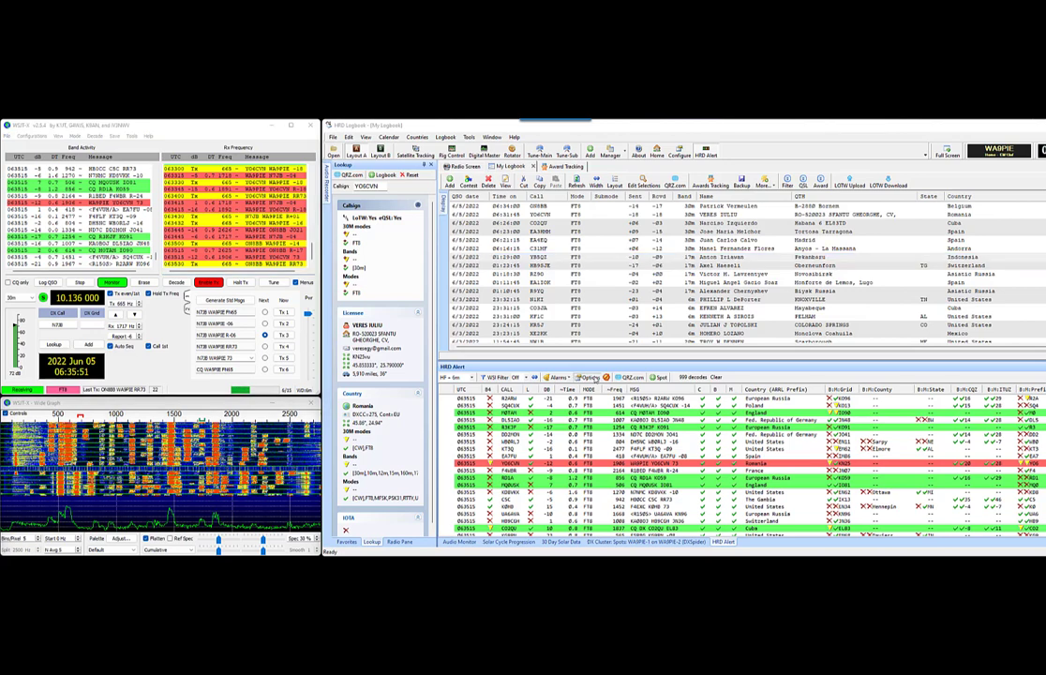
left_click(586, 377)
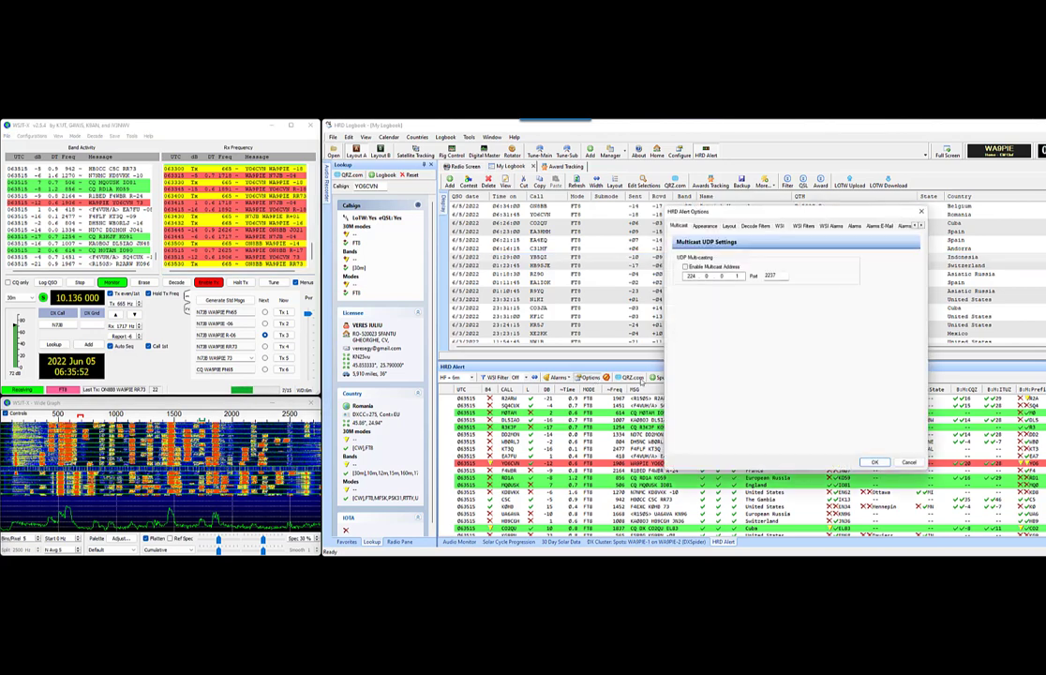
left_click(806, 226)
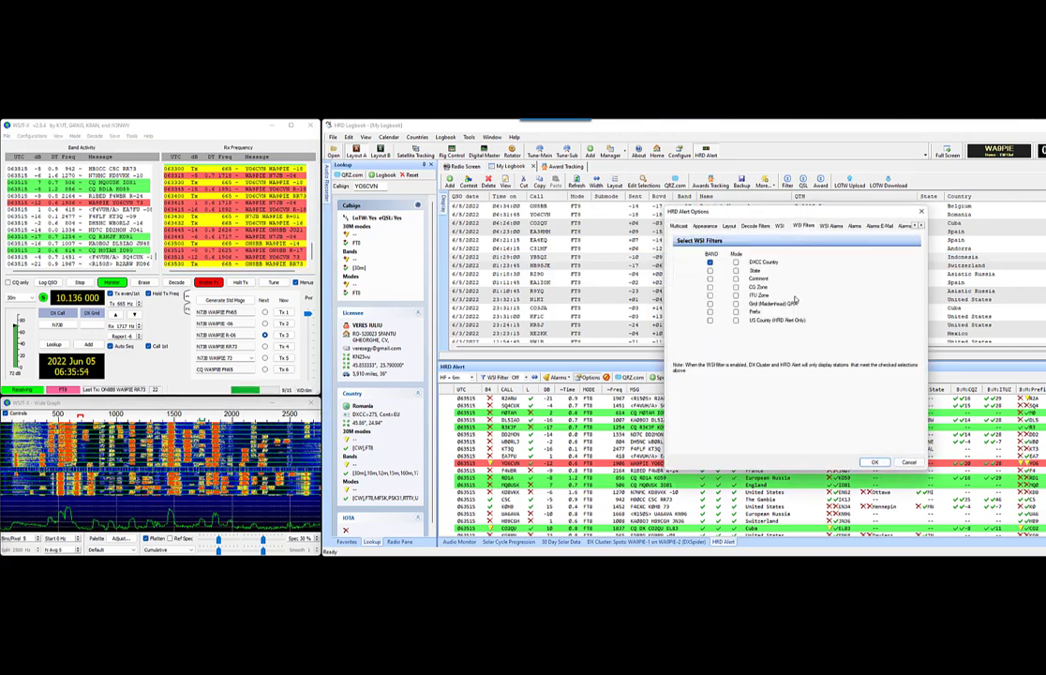
left_click(822, 226)
left_click(805, 226)
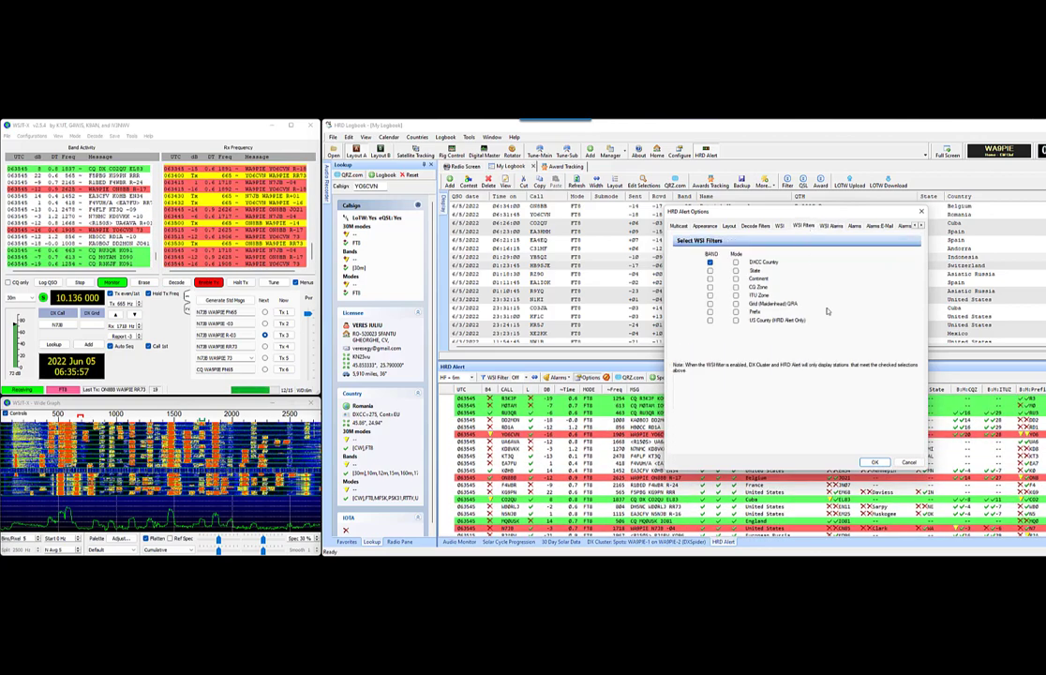
left_click(911, 463)
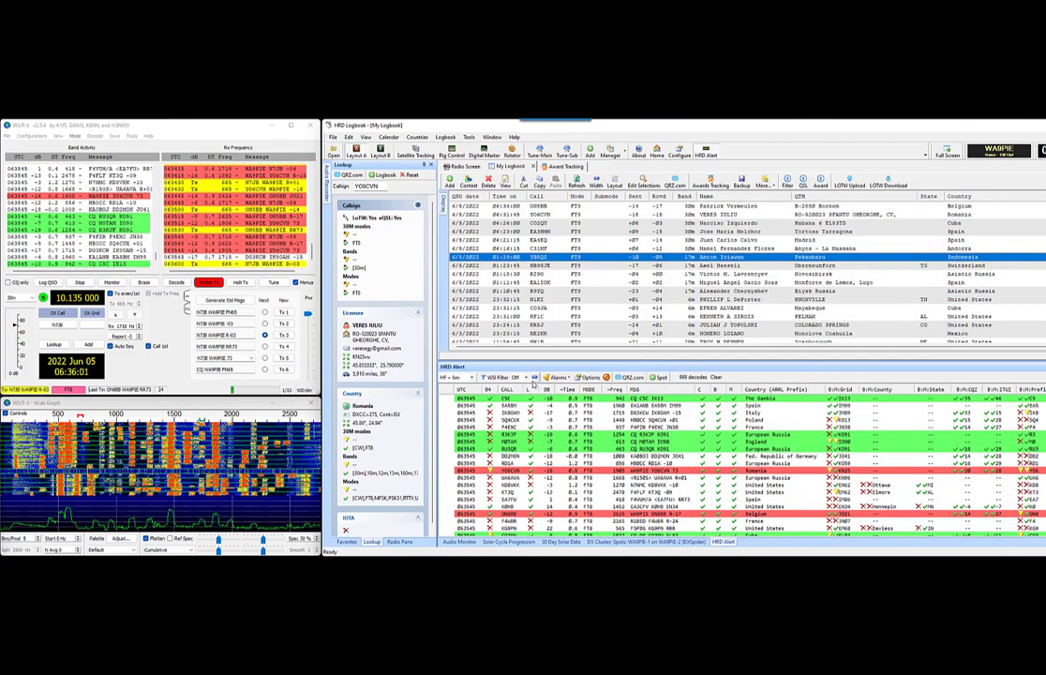
Switch the HRD Alert WSI filter on to view the filtered decodes, and switch it back off
left_click(518, 377)
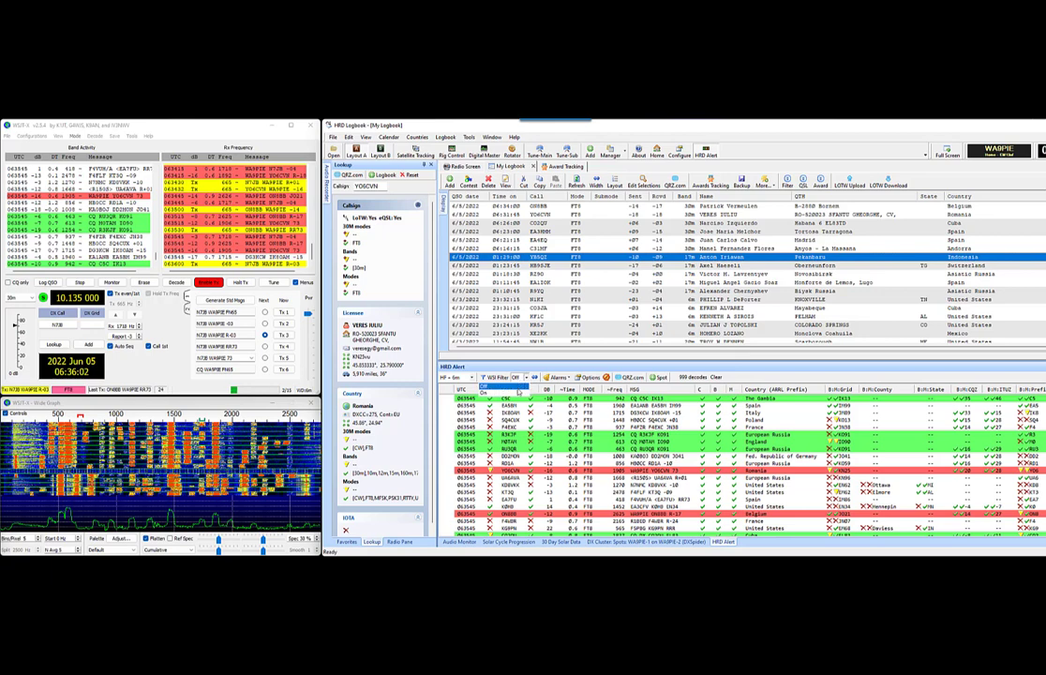
left_click(518, 391)
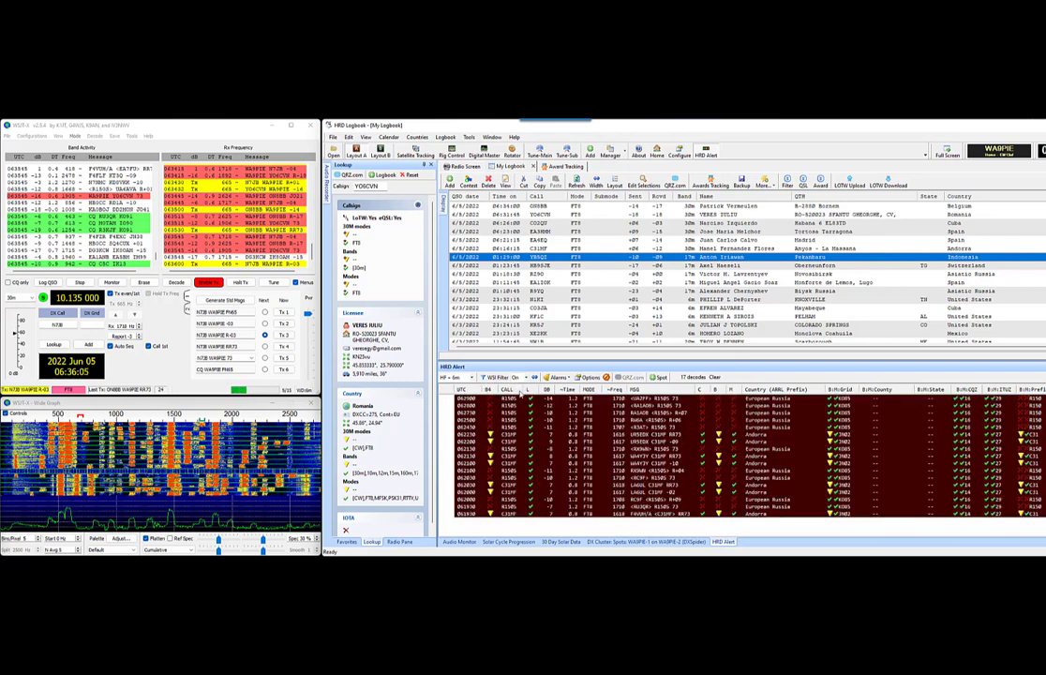
left_click(518, 378)
left_click(518, 385)
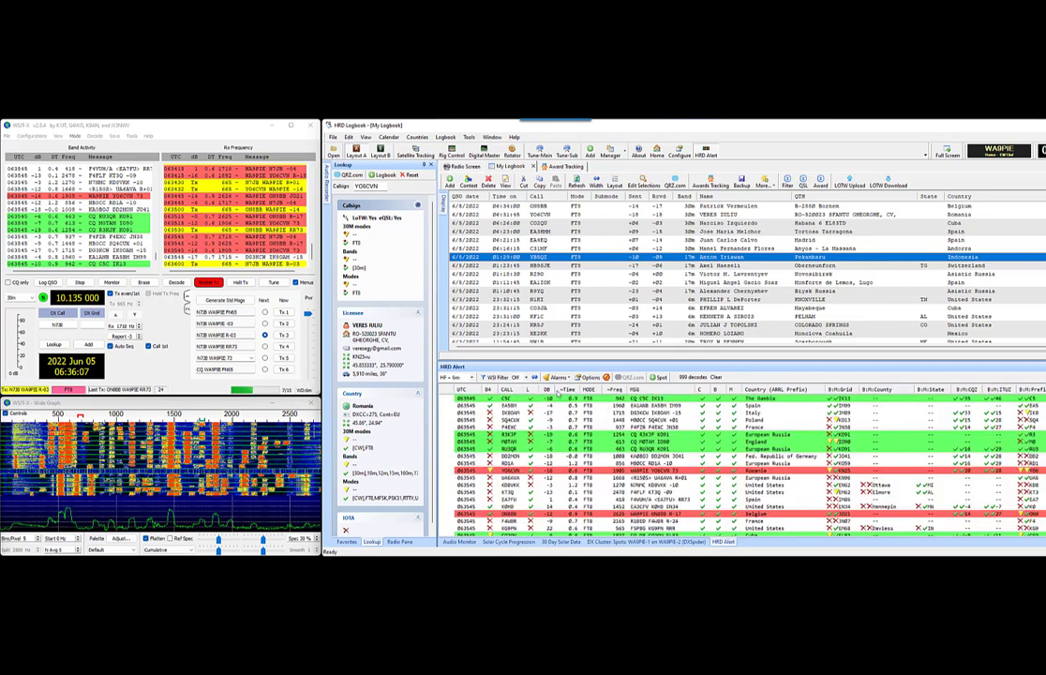
Add Grid (Maidenhead) QRA by band to the WSI filters alongside DXCC Country, and turn the WSI filter on
left_click(589, 377)
left_click(802, 228)
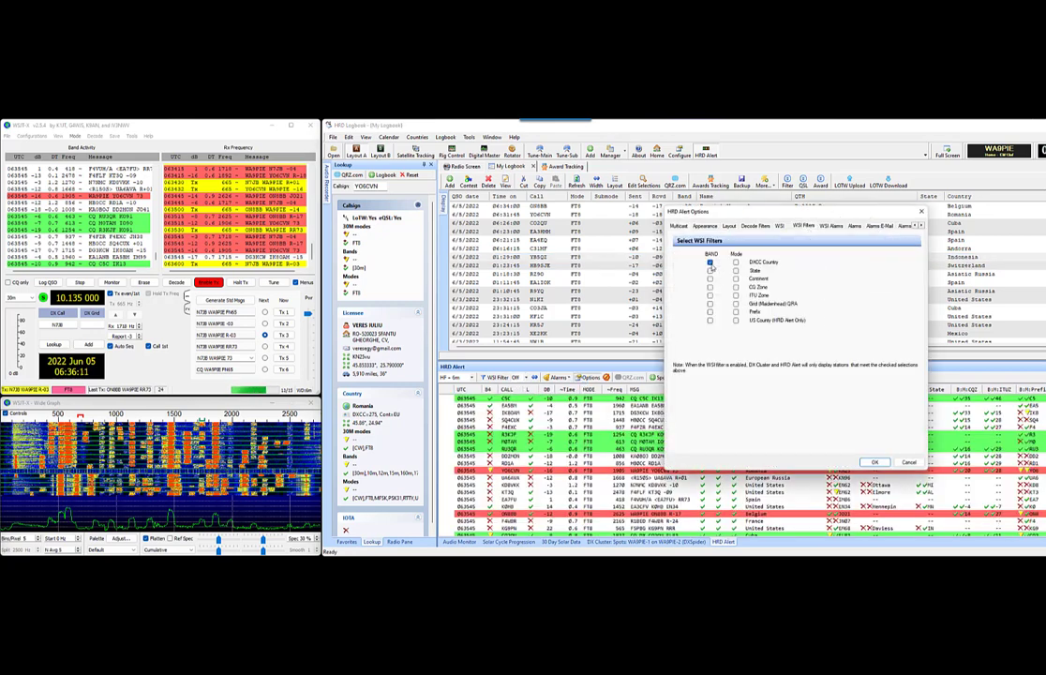
left_click(711, 305)
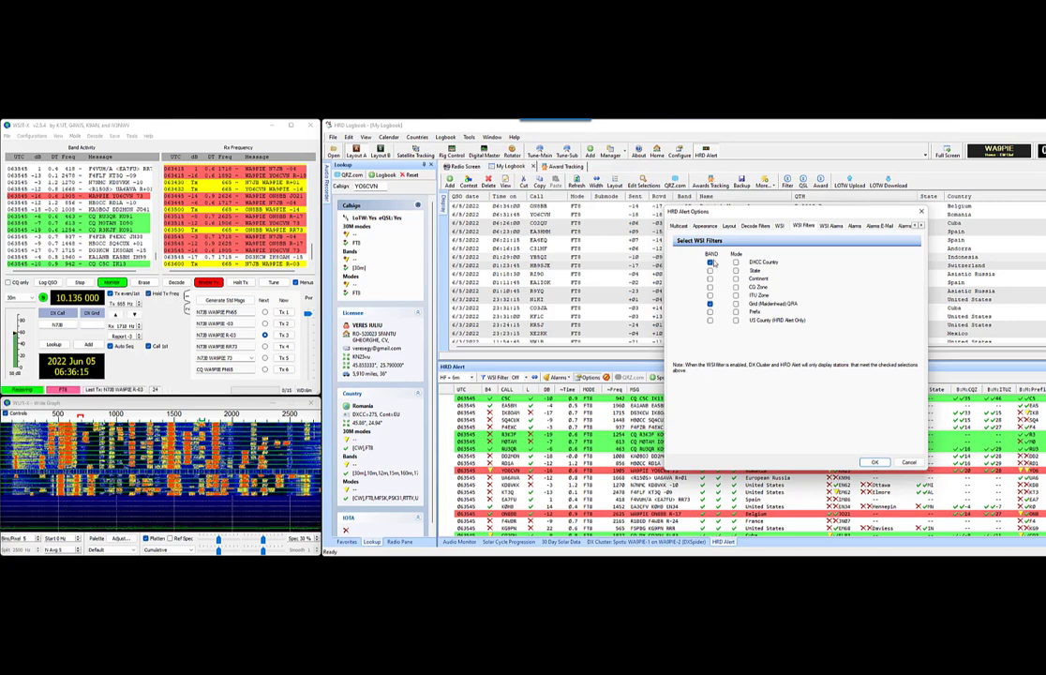
left_click(874, 462)
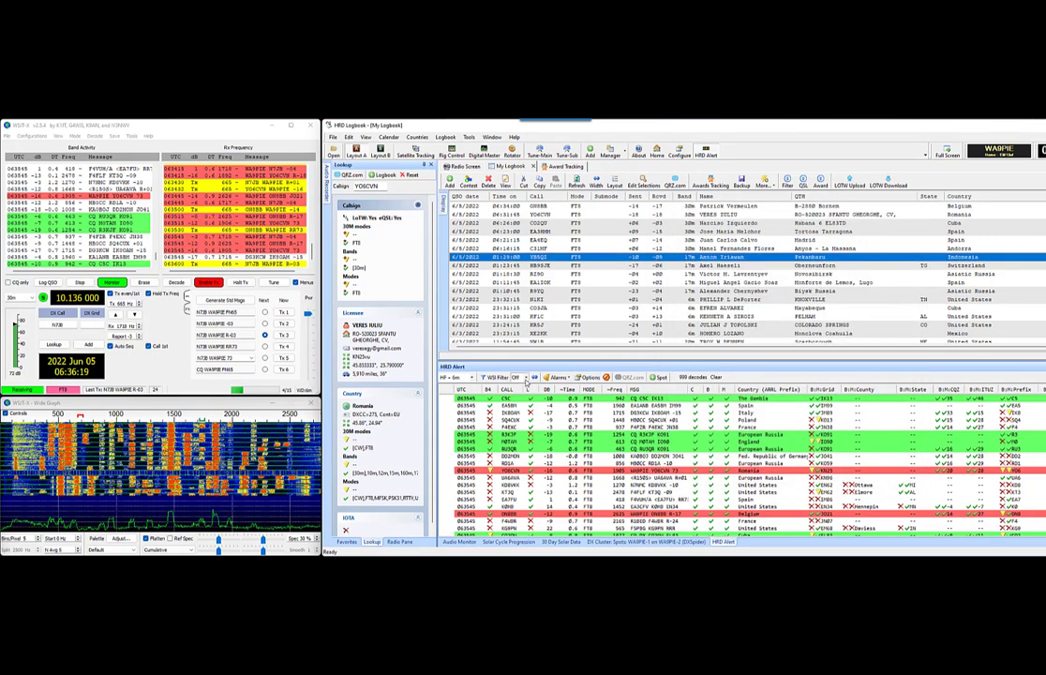
left_click(522, 388)
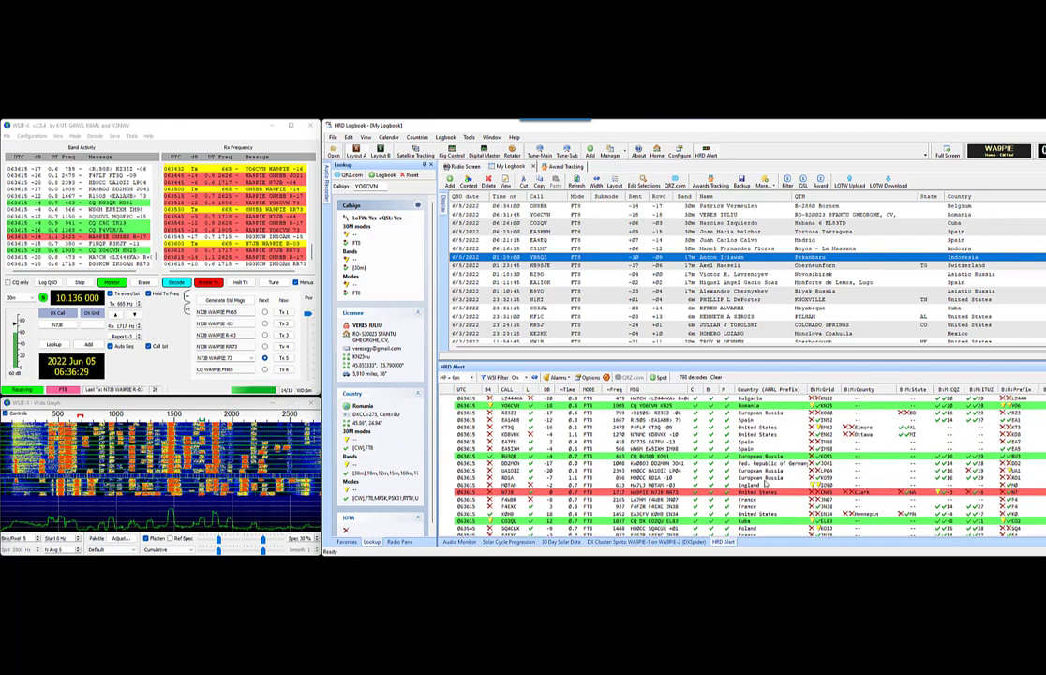
Log the completed 30m FT8 contact with the United States station and select the Bulgarian decode in HRD Alert
left_click(783, 312)
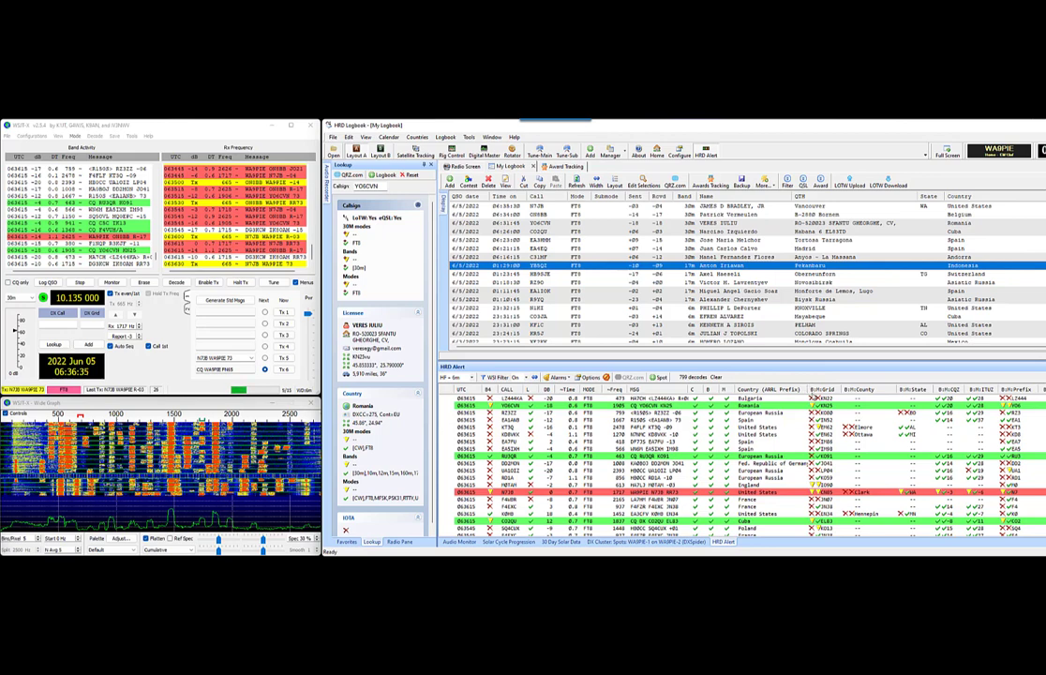
left_click(813, 398)
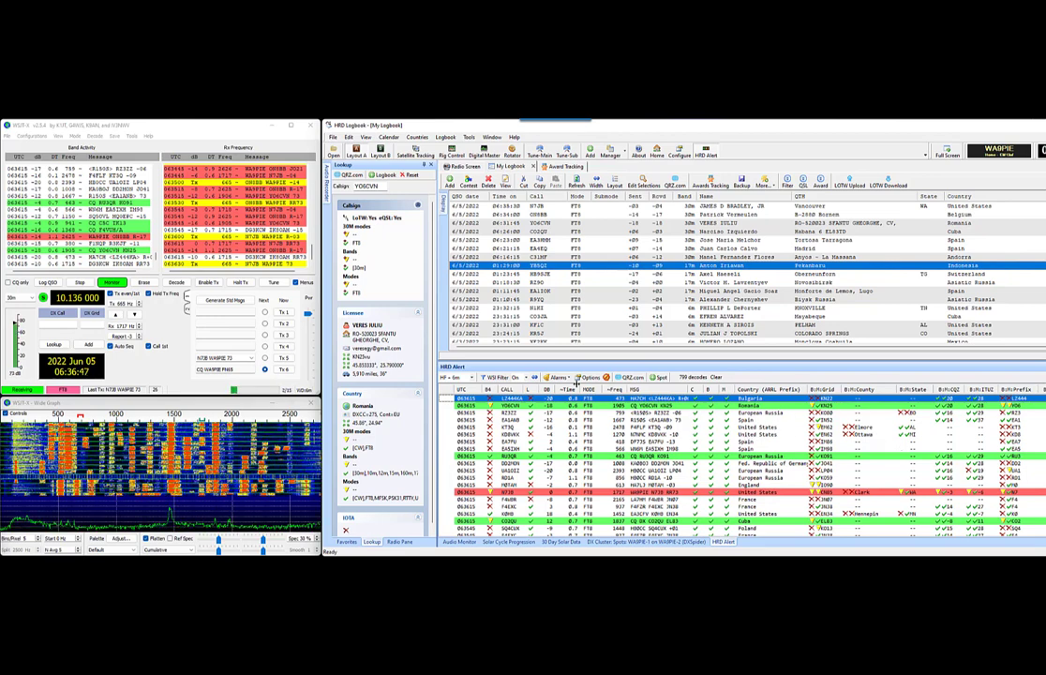
Set the band WSI filters to DXCC Country and US County only, removing Grid (Maidenhead) QRA
left_click(581, 377)
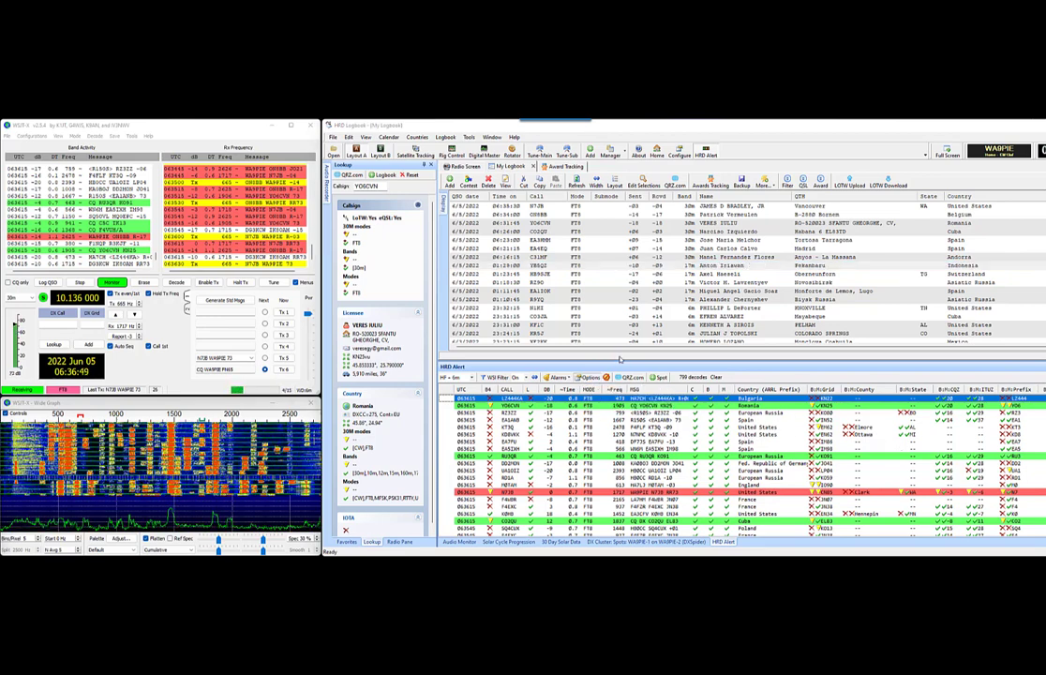
left_click(807, 228)
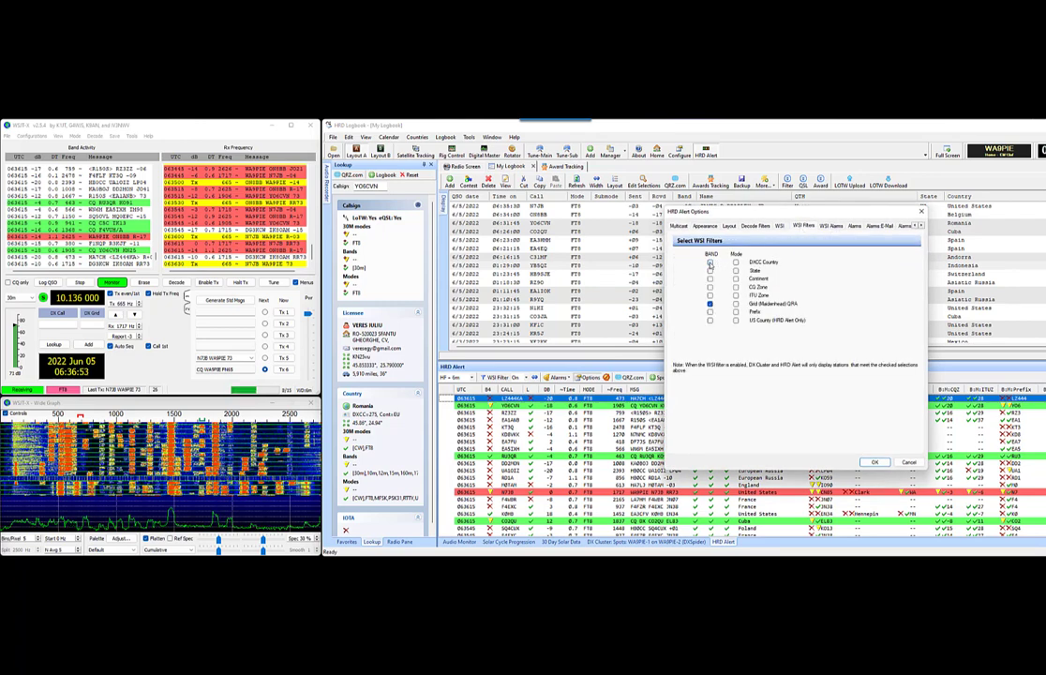
left_click(710, 320)
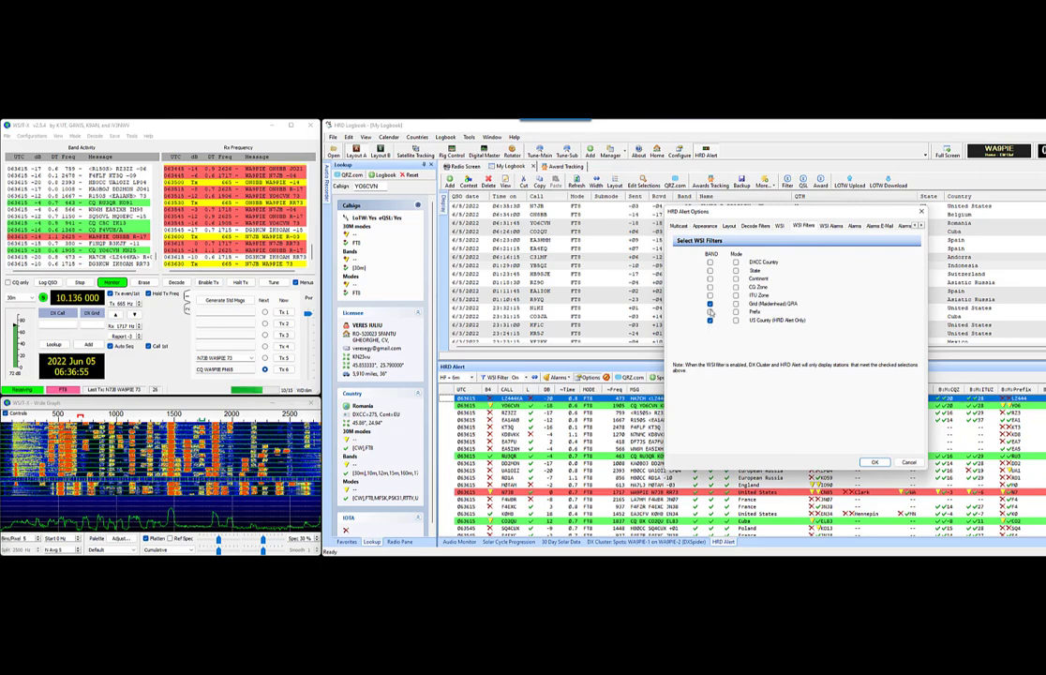
left_click(711, 305)
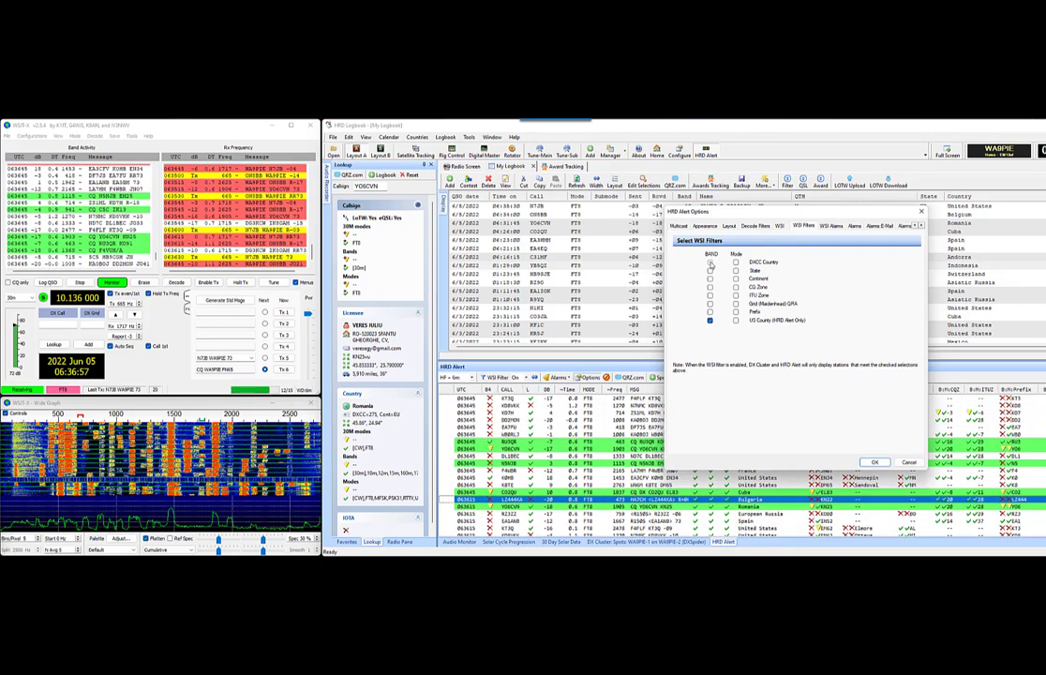
left_click(710, 262)
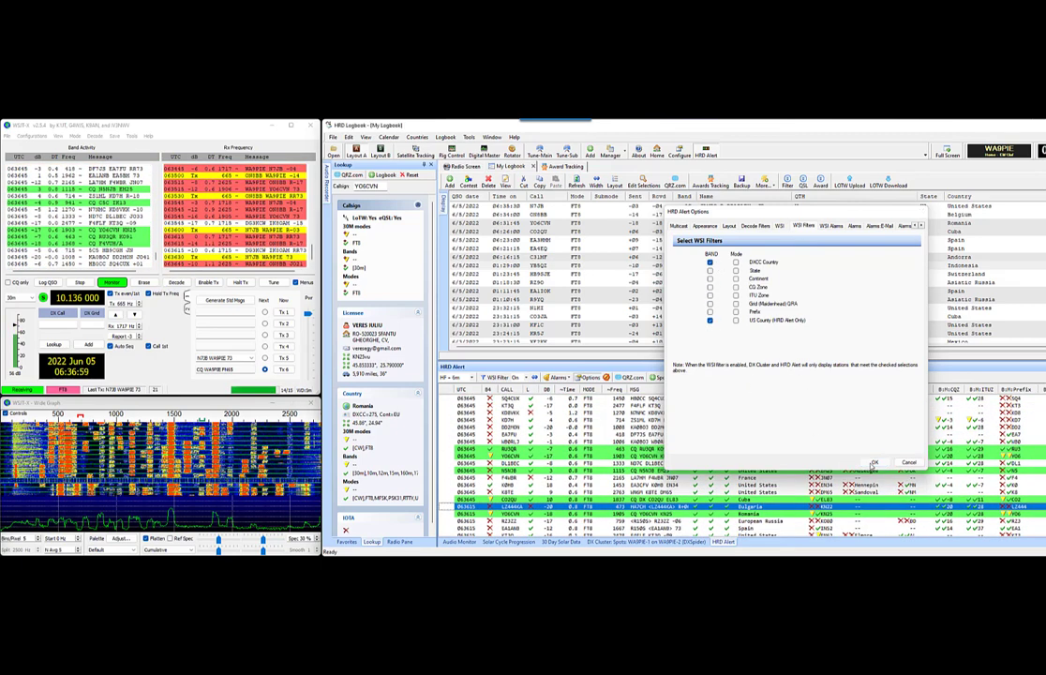
key("Return")
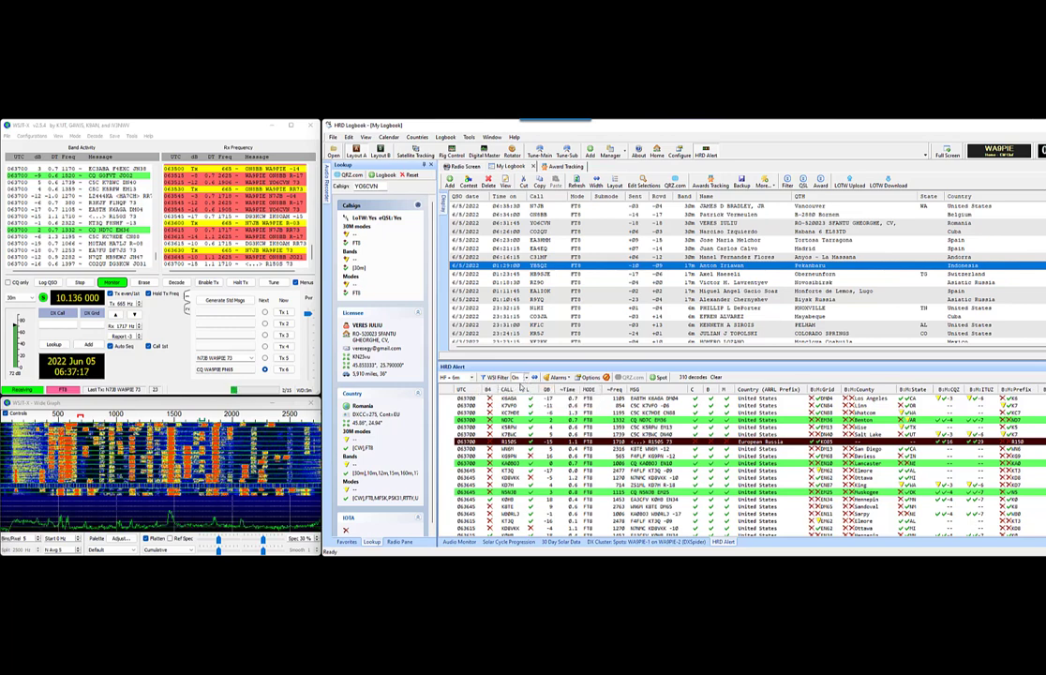
Turn the WSI filter off and define an HRD Alert decode filter titled POTA with POTA as its filter word
left_click(514, 376)
left_click(585, 375)
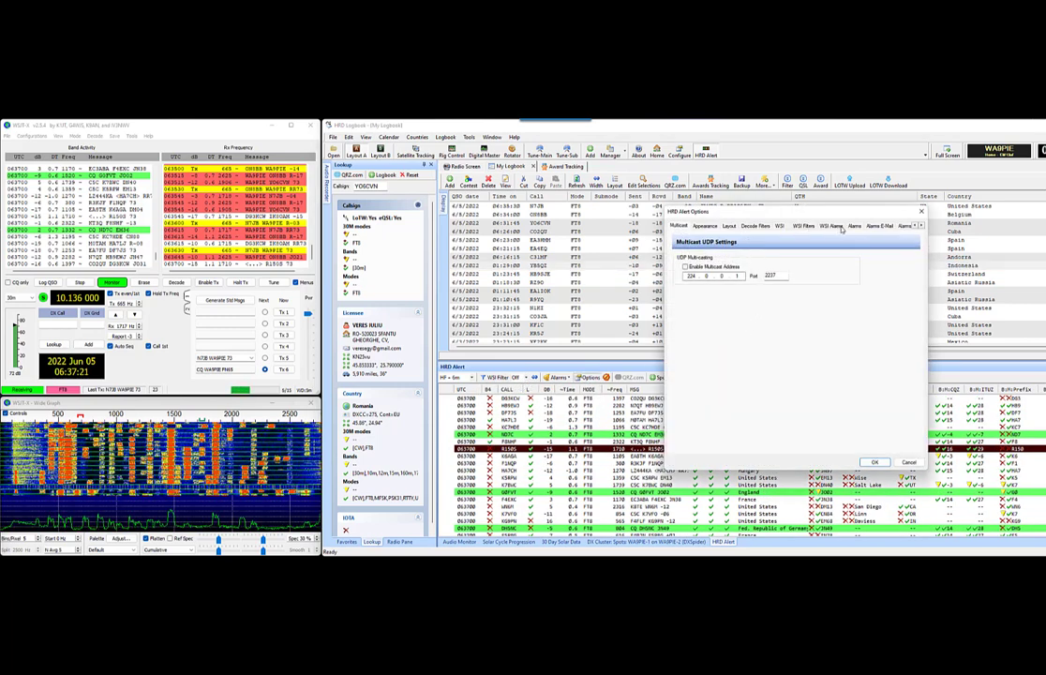
left_click(755, 225)
left_click(681, 264)
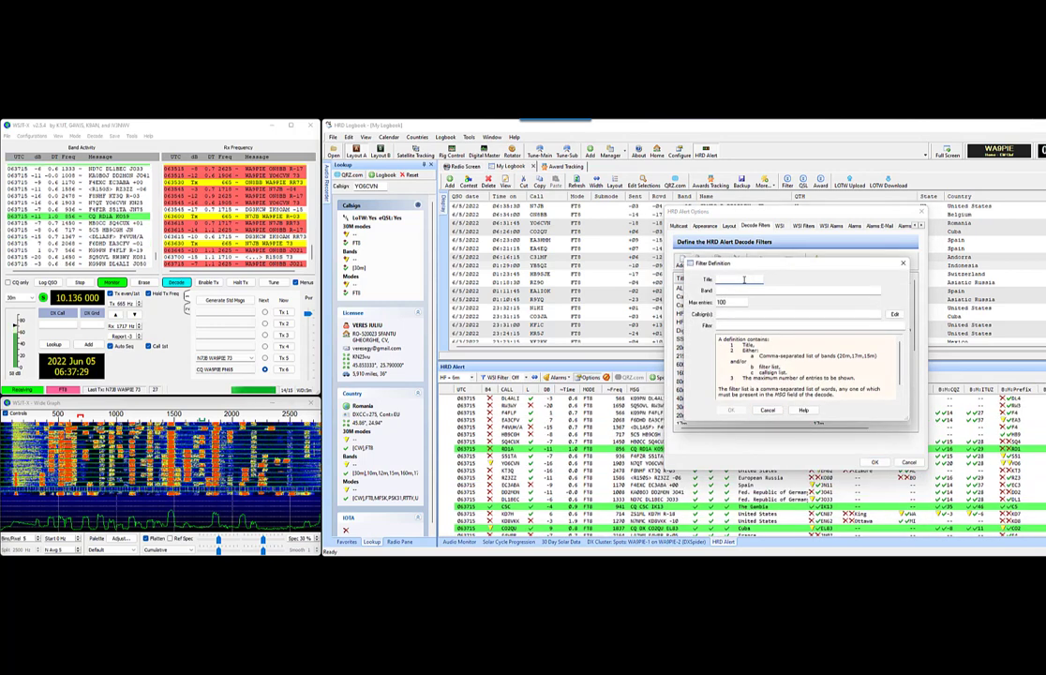
type("POTA")
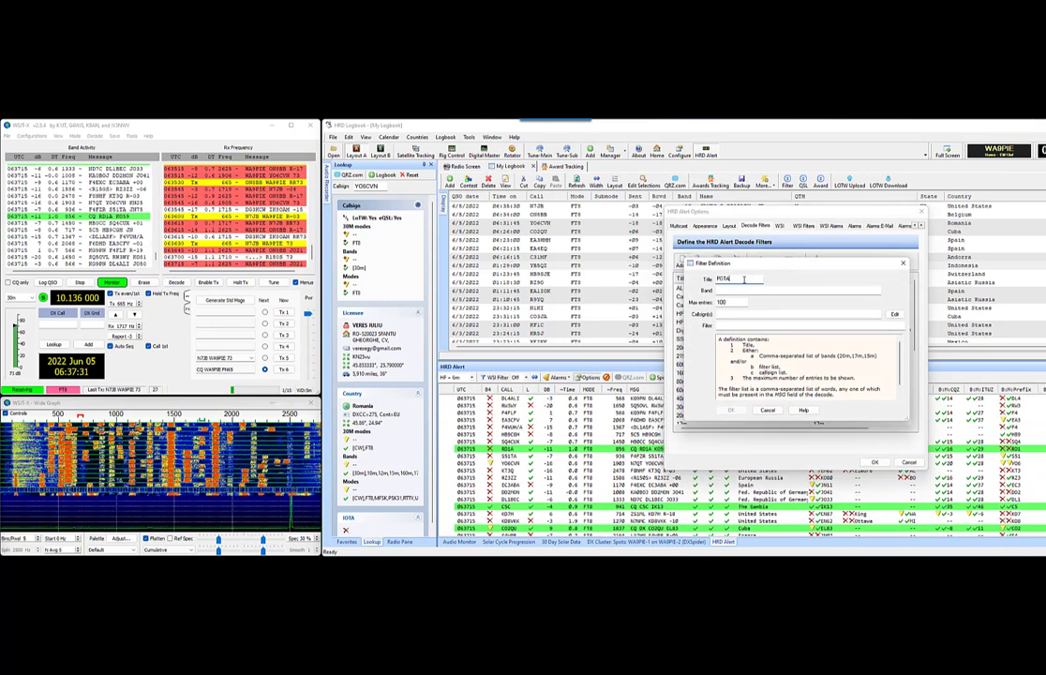
left_click(814, 324)
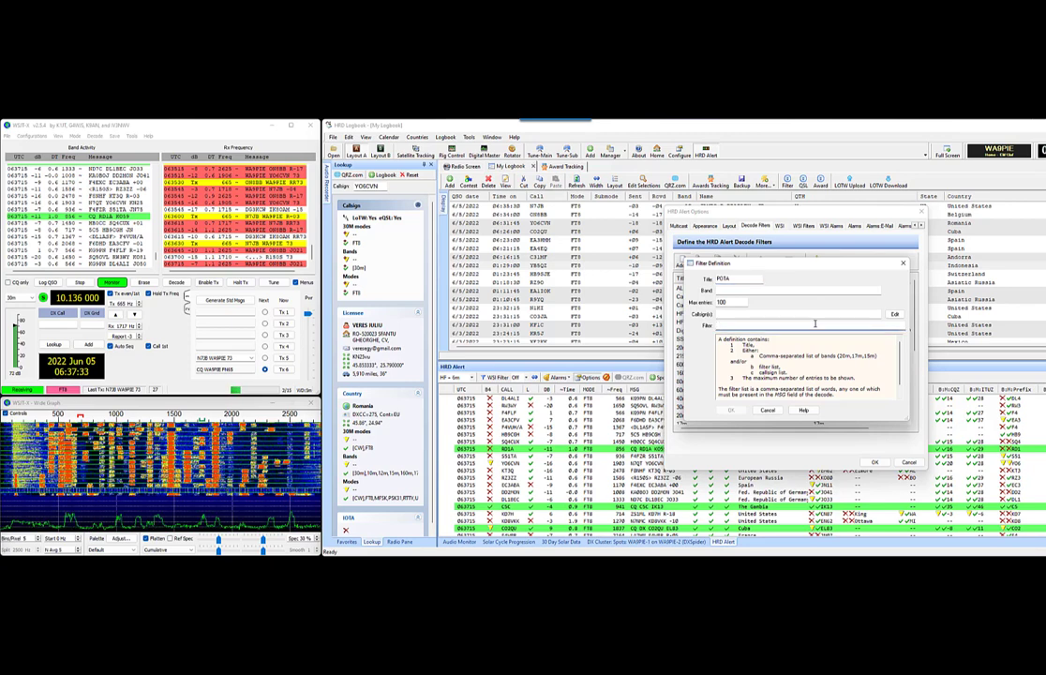
type("POTA")
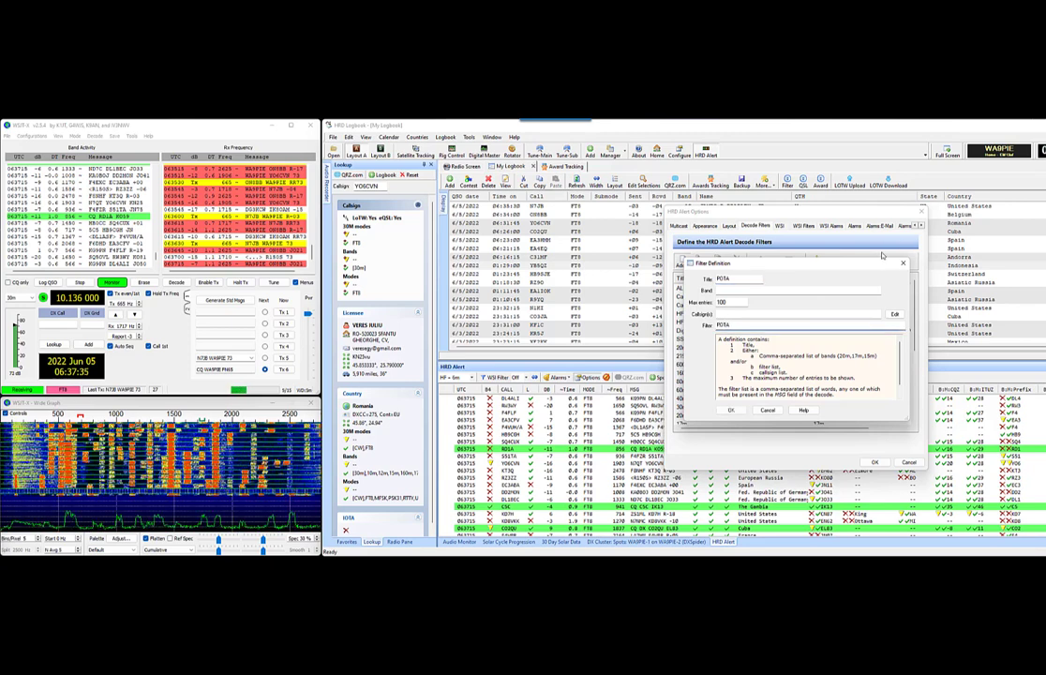
left_click_drag(735, 279, 711, 278)
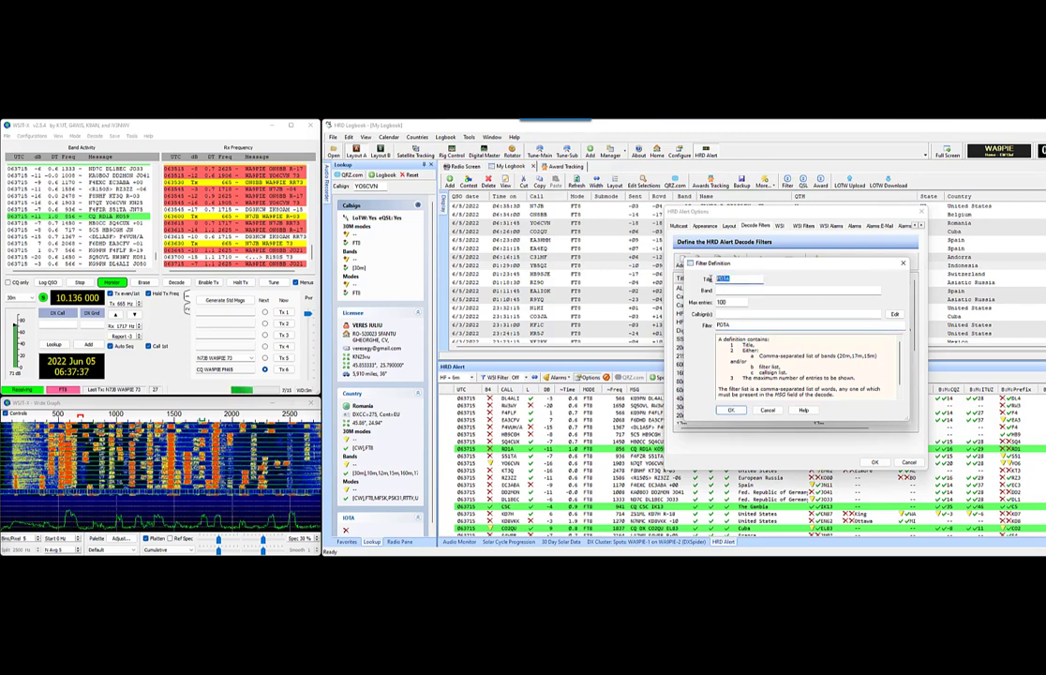
left_click_drag(739, 325, 693, 328)
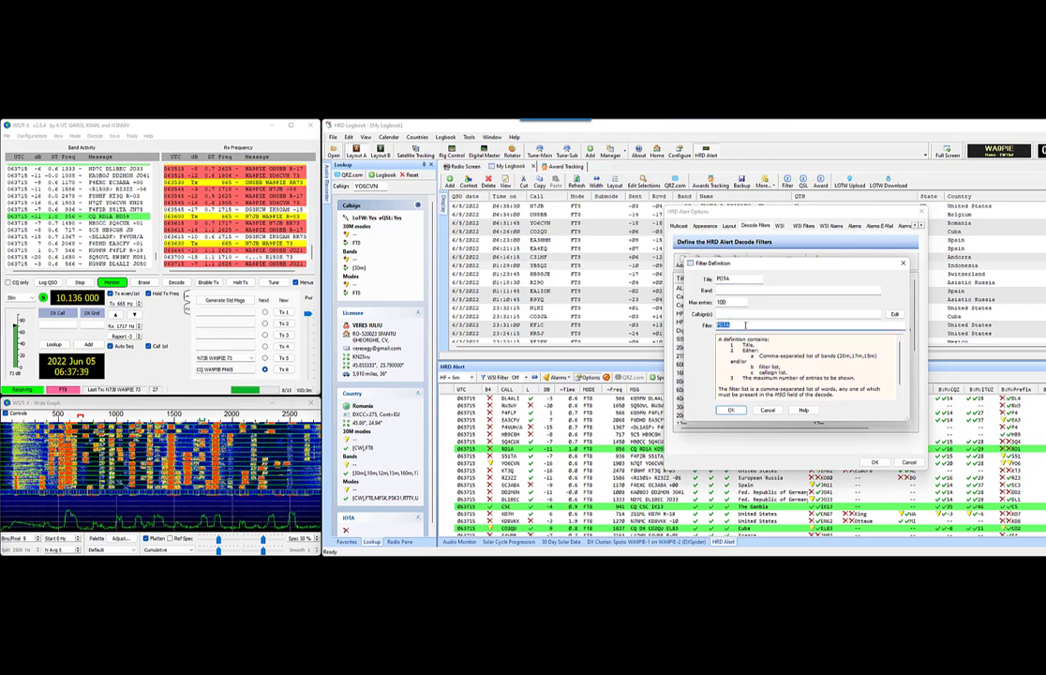
left_click(745, 325)
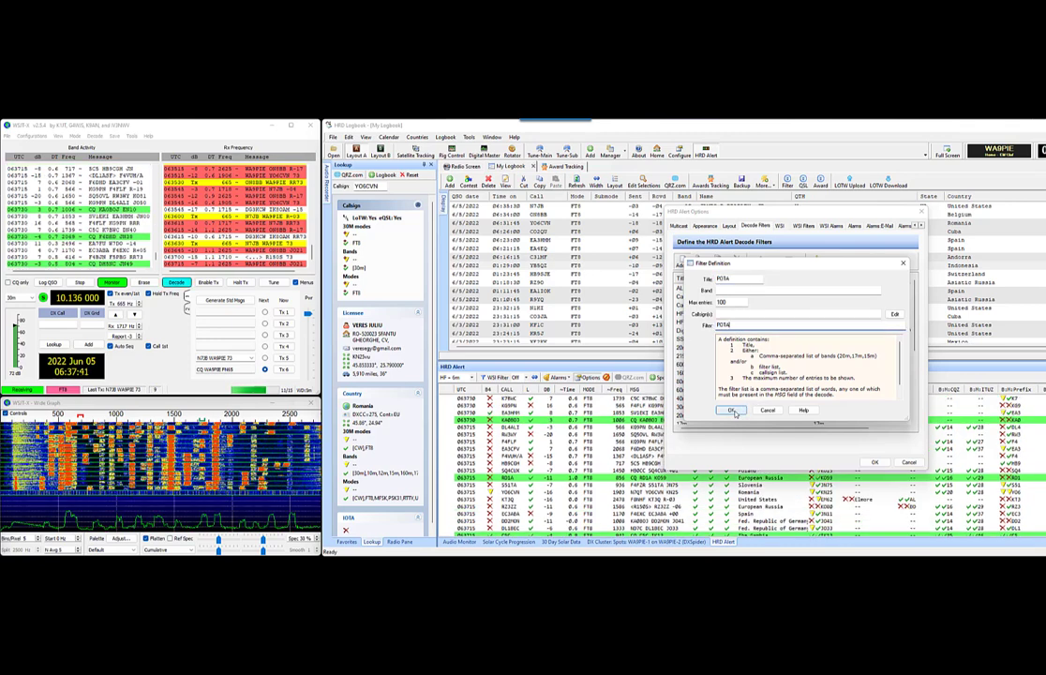
left_click(730, 410)
left_click(872, 462)
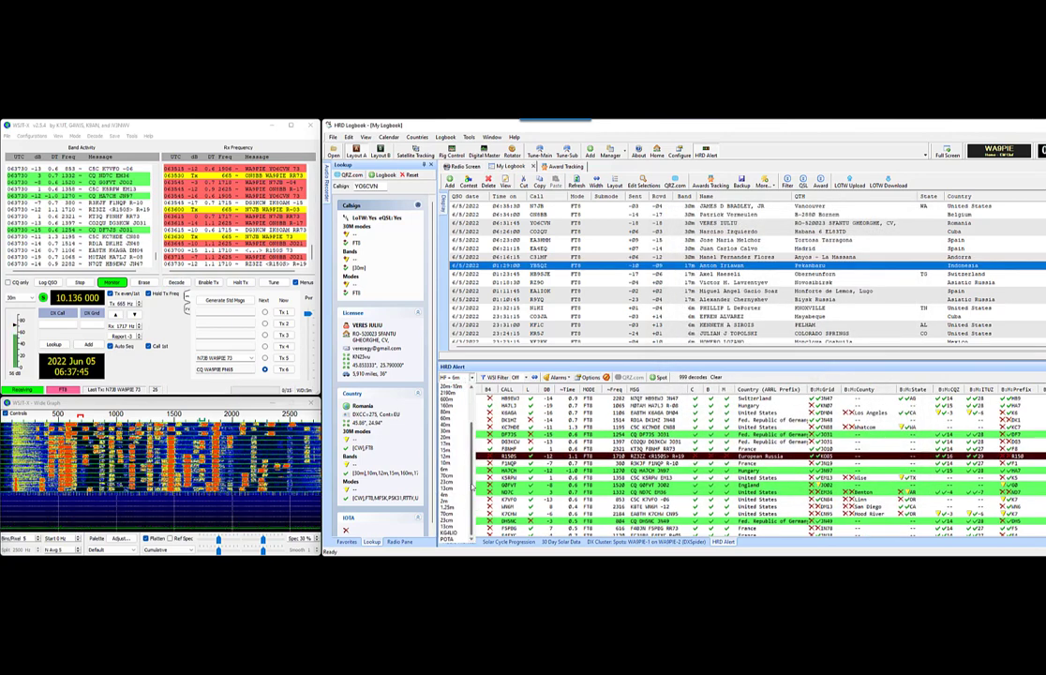
Filter the HRD Alert decodes with the POTA filter, and set the list back to ALL
left_click(467, 377)
left_click(455, 541)
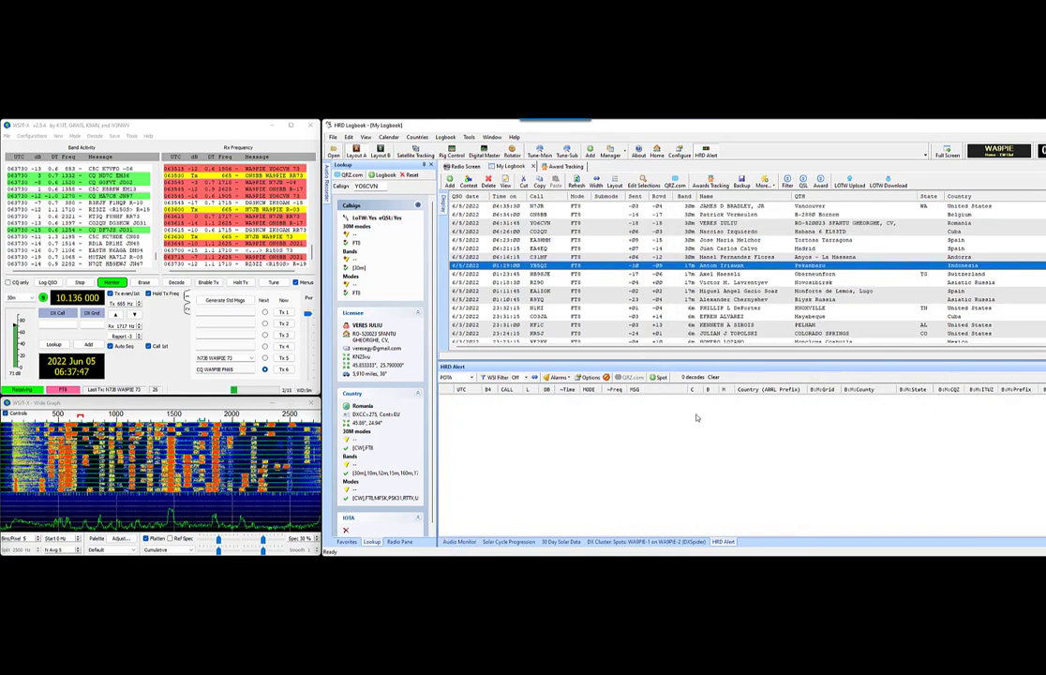
left_click(467, 377)
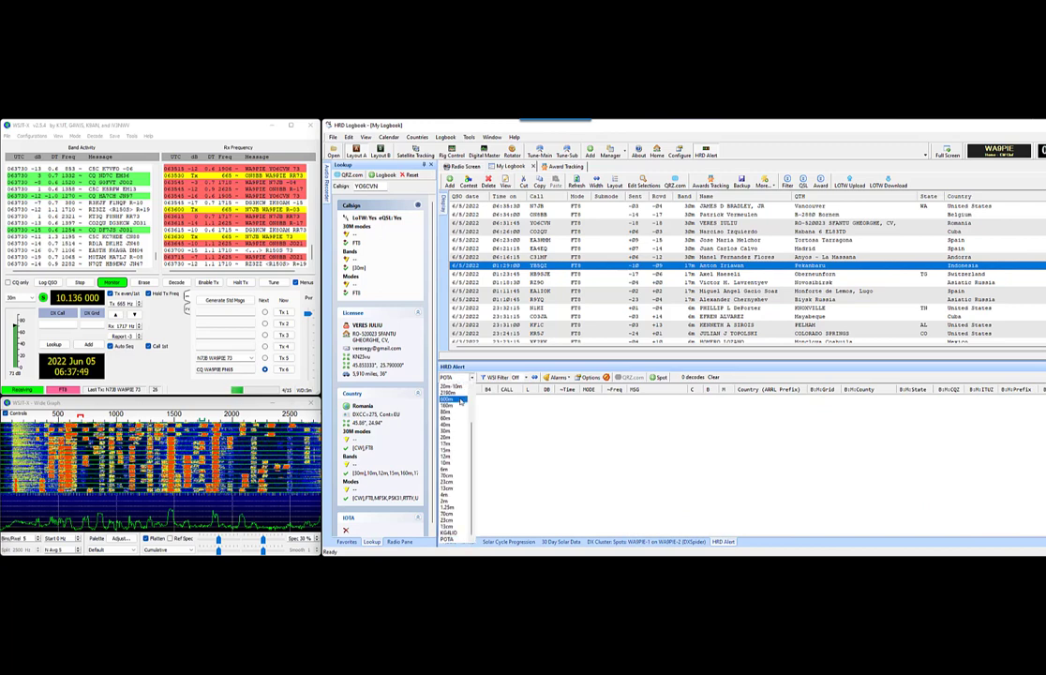
scroll(462, 402, "up", 2)
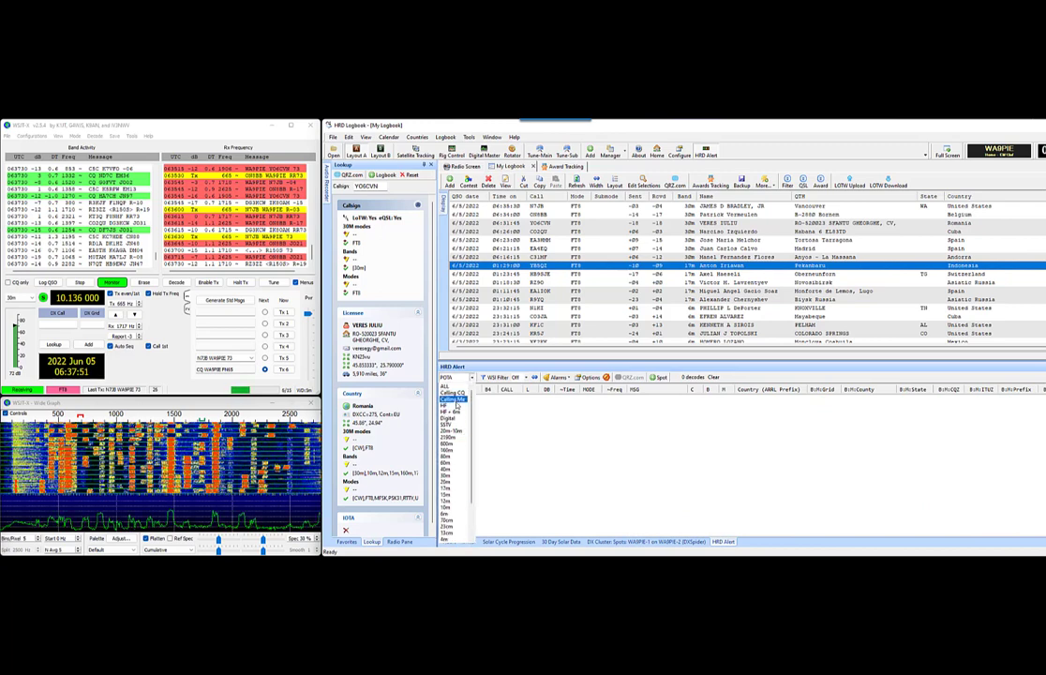
left_click(448, 385)
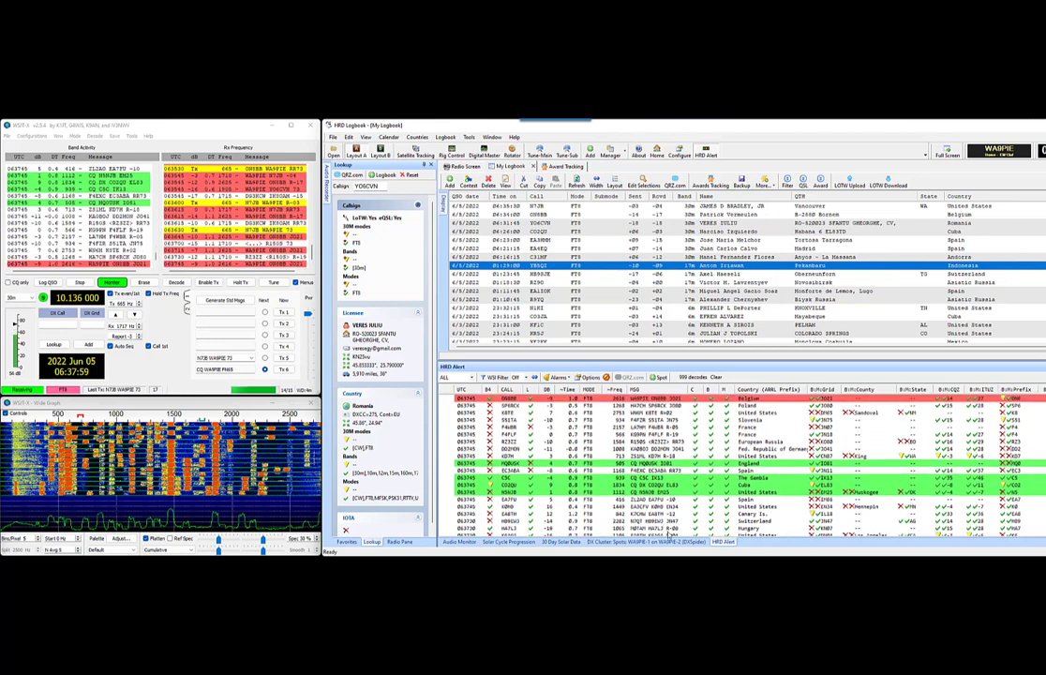
Answer the Belgian station calling on 30m from its HRD Alert decode and enable transmission
double_click(674, 400)
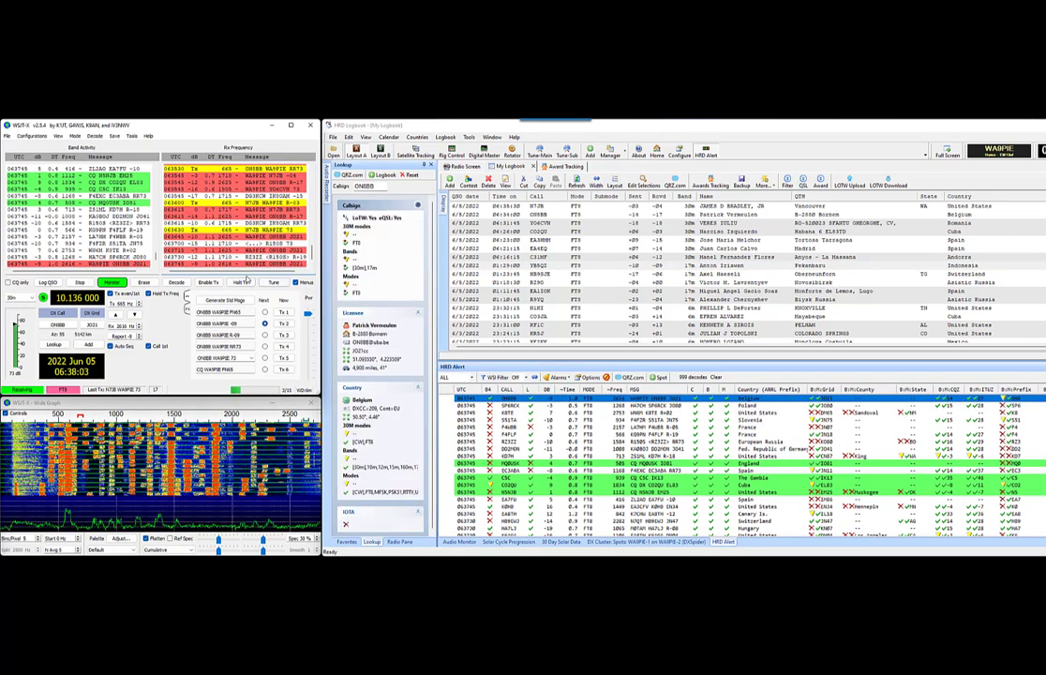
left_click(208, 282)
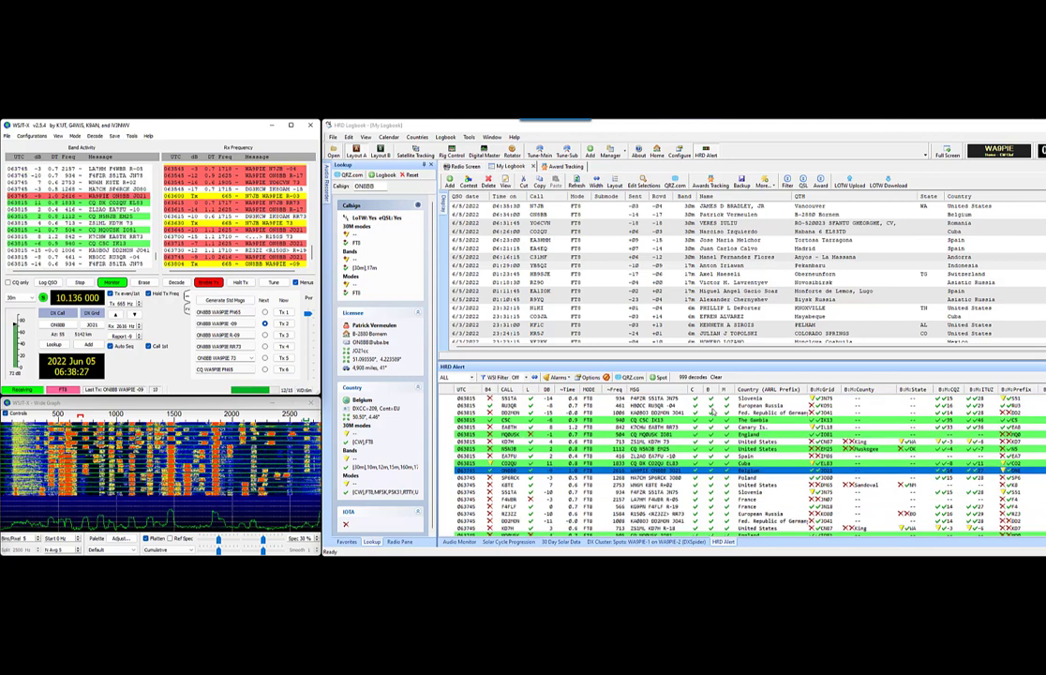
View the DX cluster spots with the WSI filter on, and switch the filter off again
left_click(637, 542)
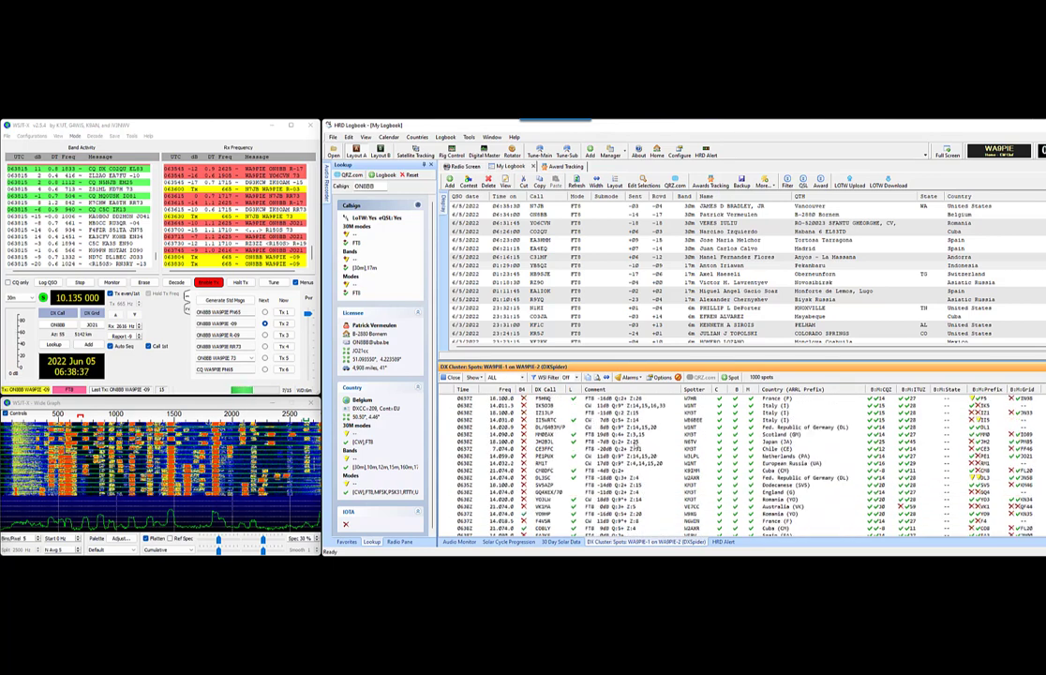
left_click(519, 377)
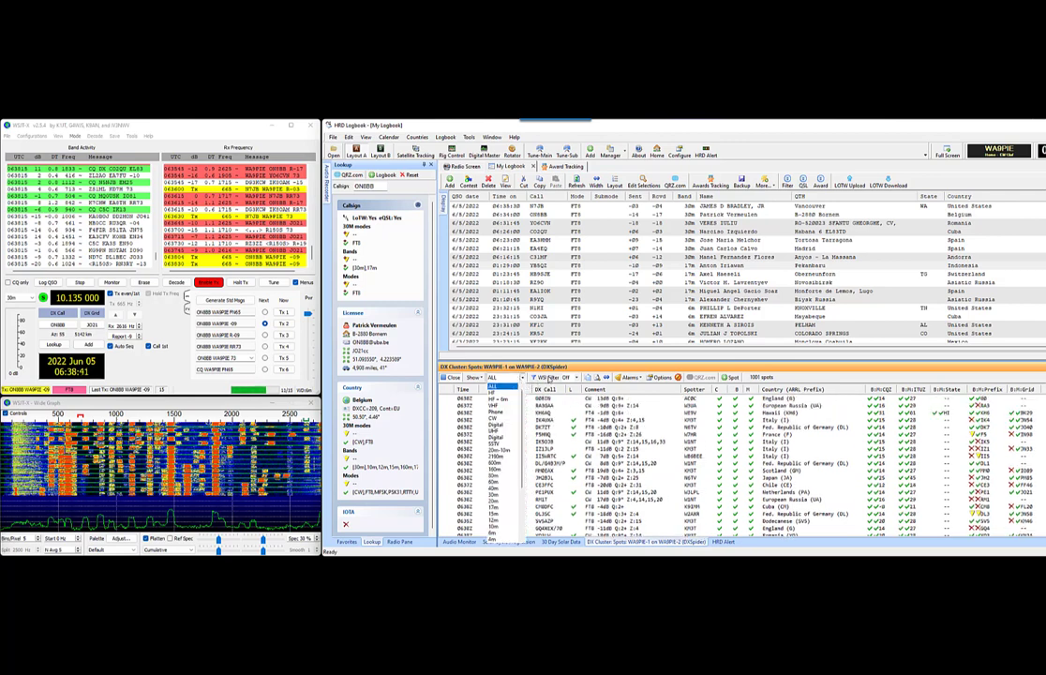
left_click(551, 377)
left_click(552, 387)
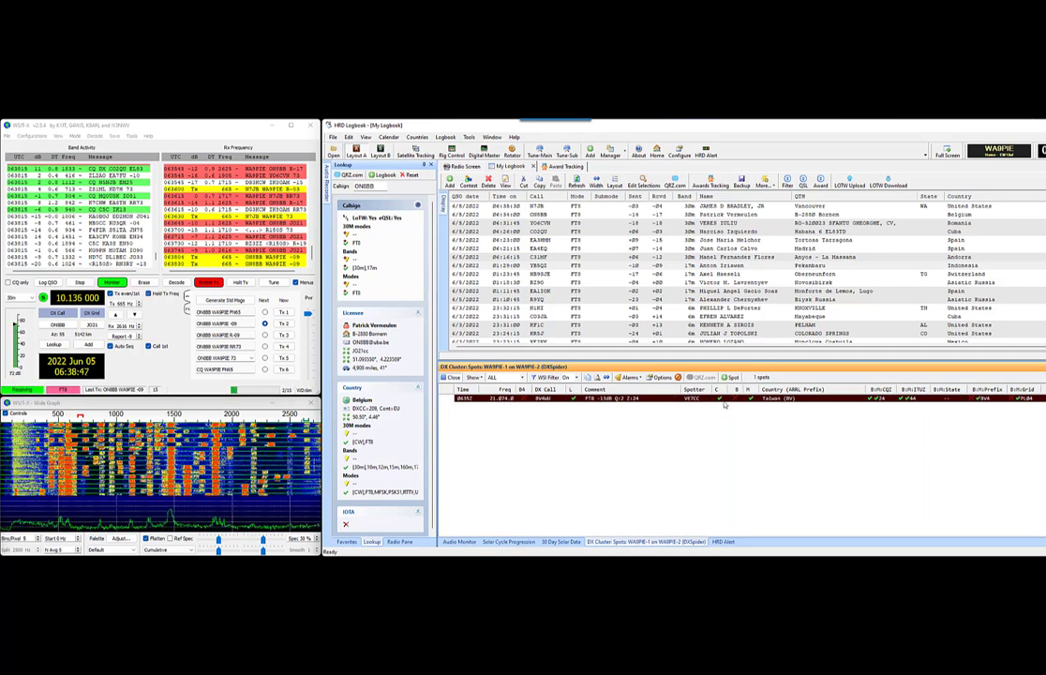
left_click(550, 379)
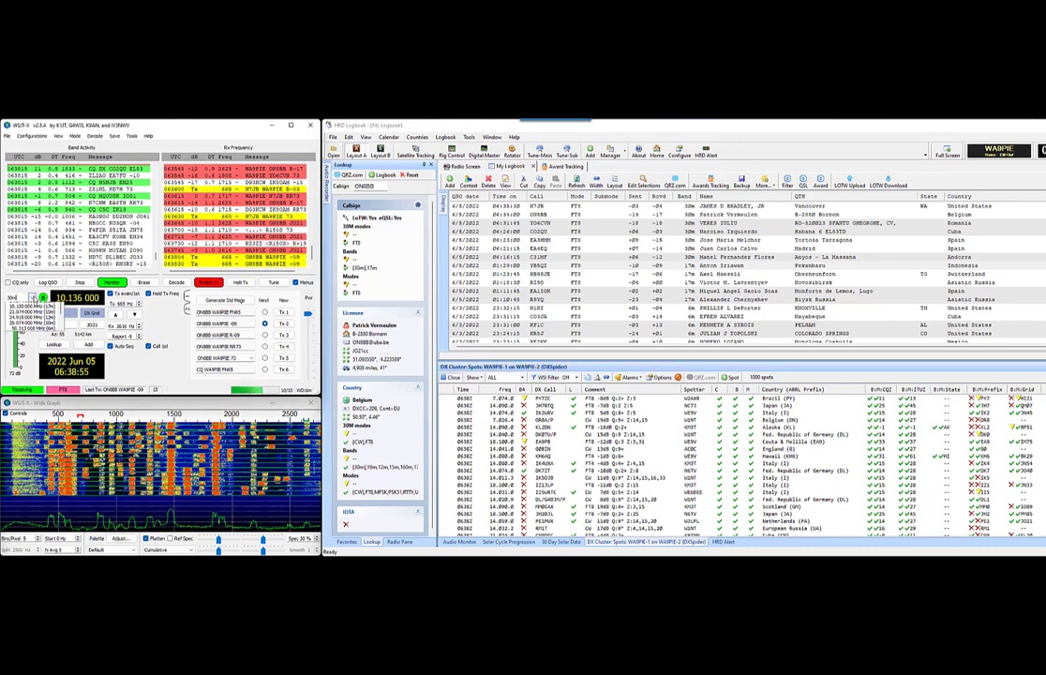
Log the completed 30m FT8 contact with the Belgian station
left_click(32, 297)
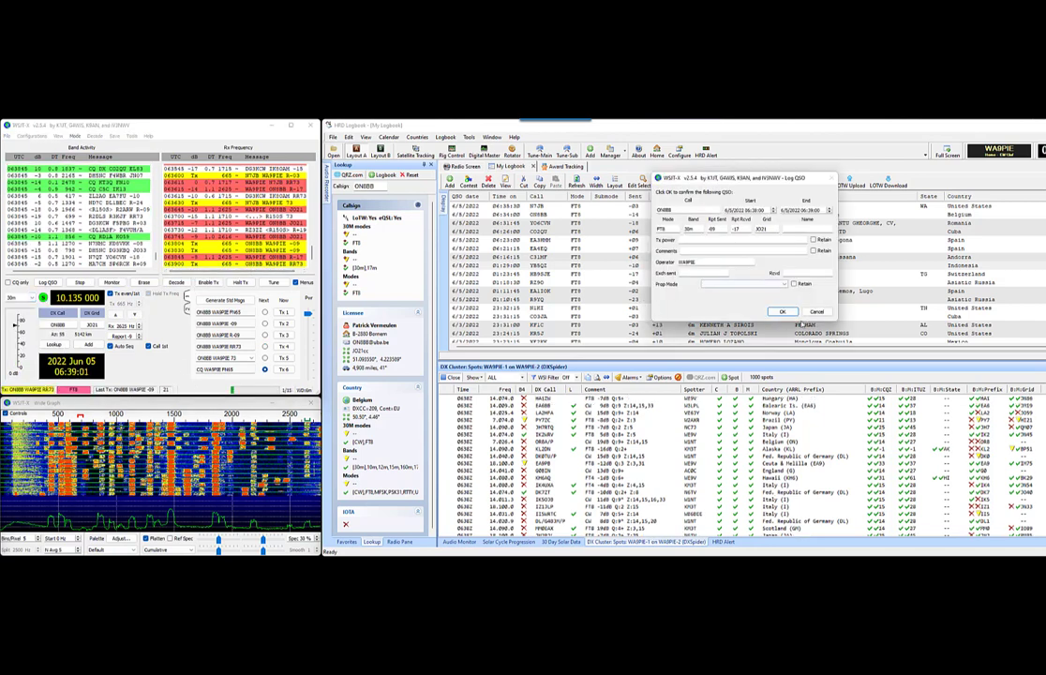
left_click(780, 311)
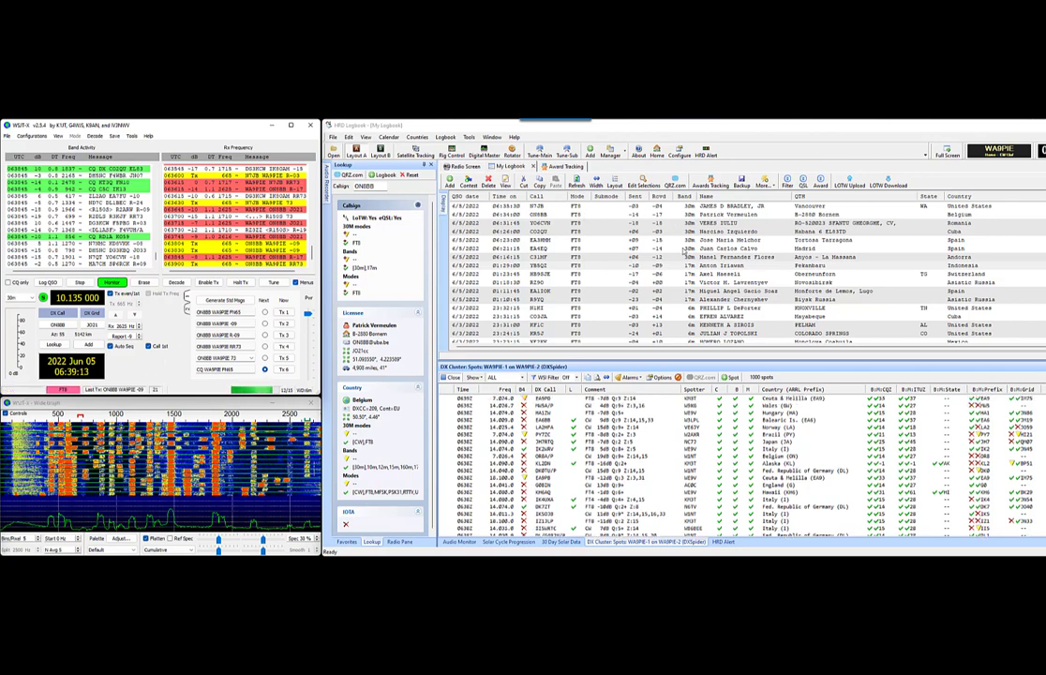
Stop monitoring and change the WSJT-X band to 15m at 21.074 MHz
left_click(32, 298)
left_click(23, 298)
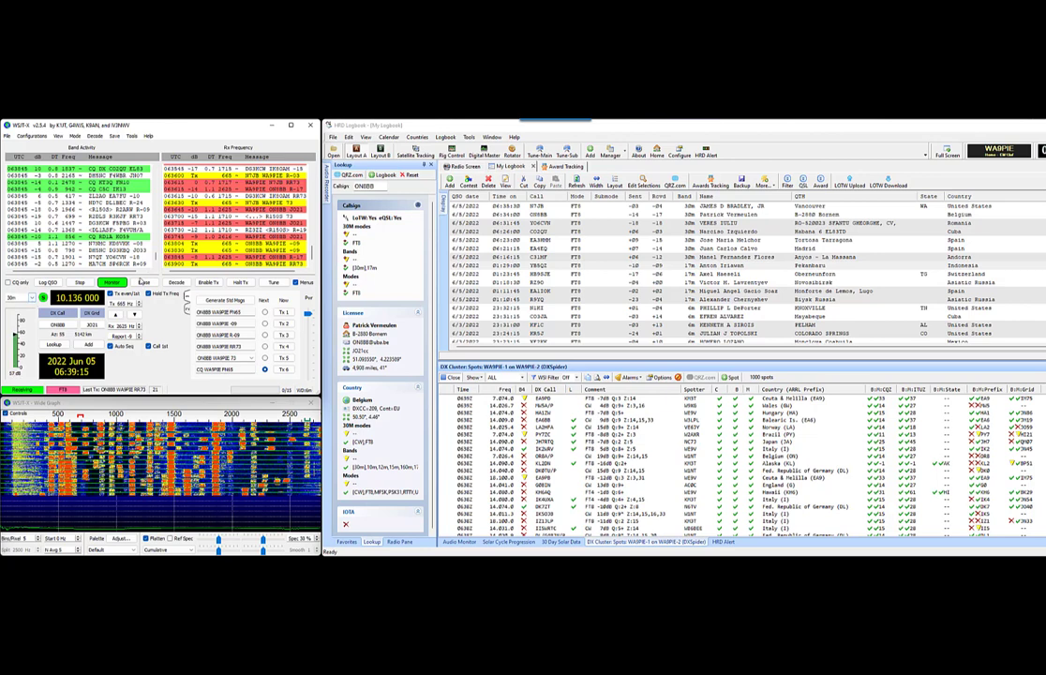
left_click(112, 283)
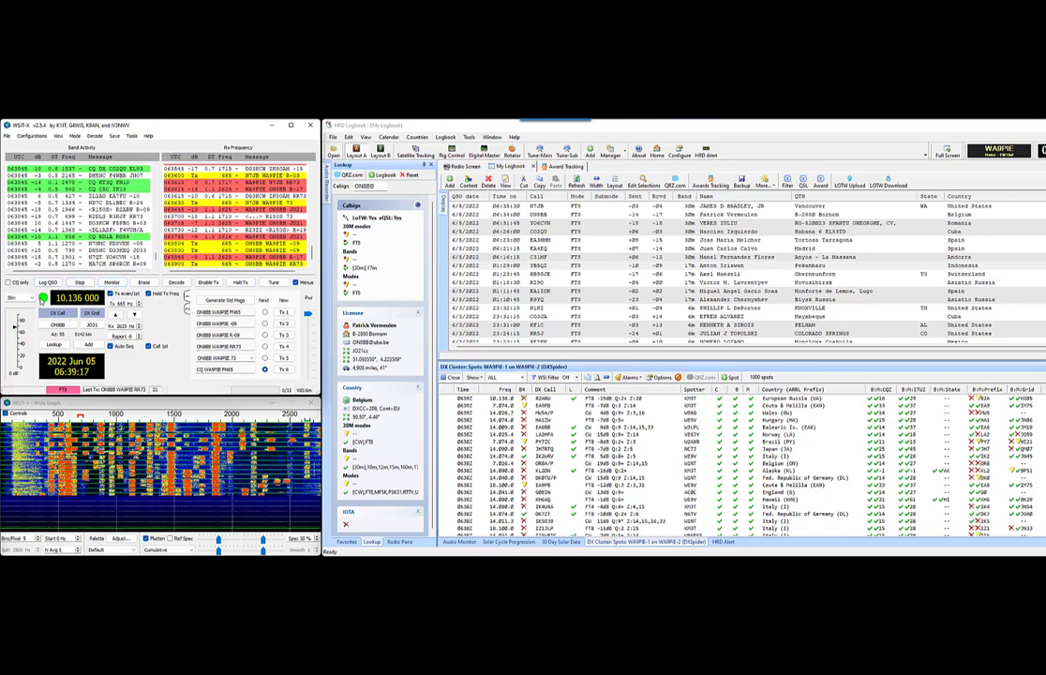
left_click(30, 298)
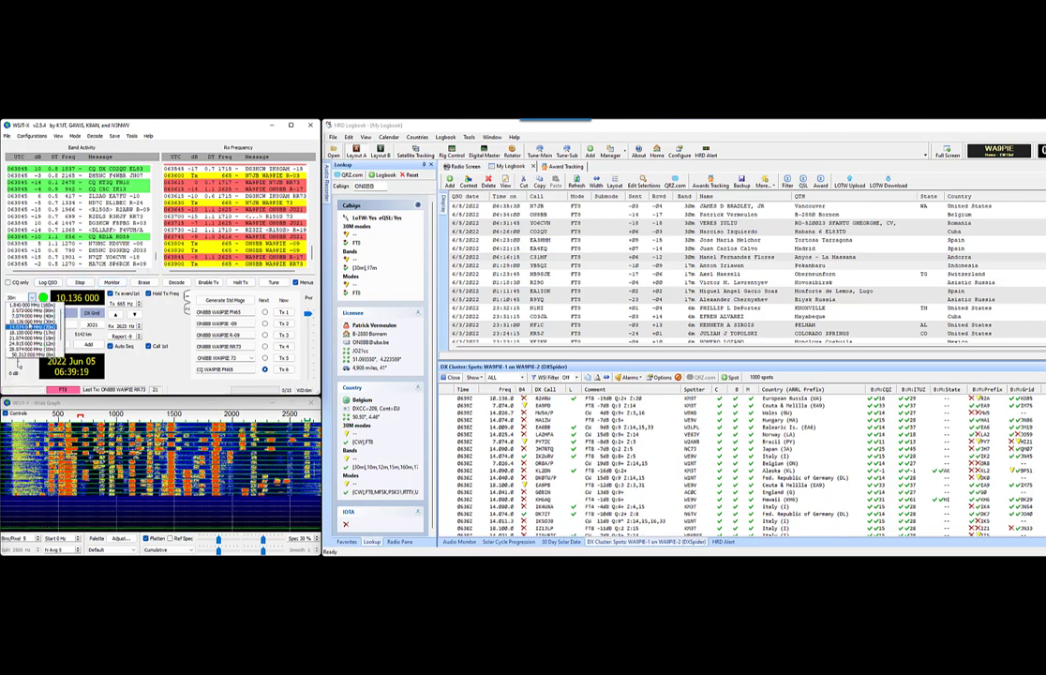
left_click(28, 339)
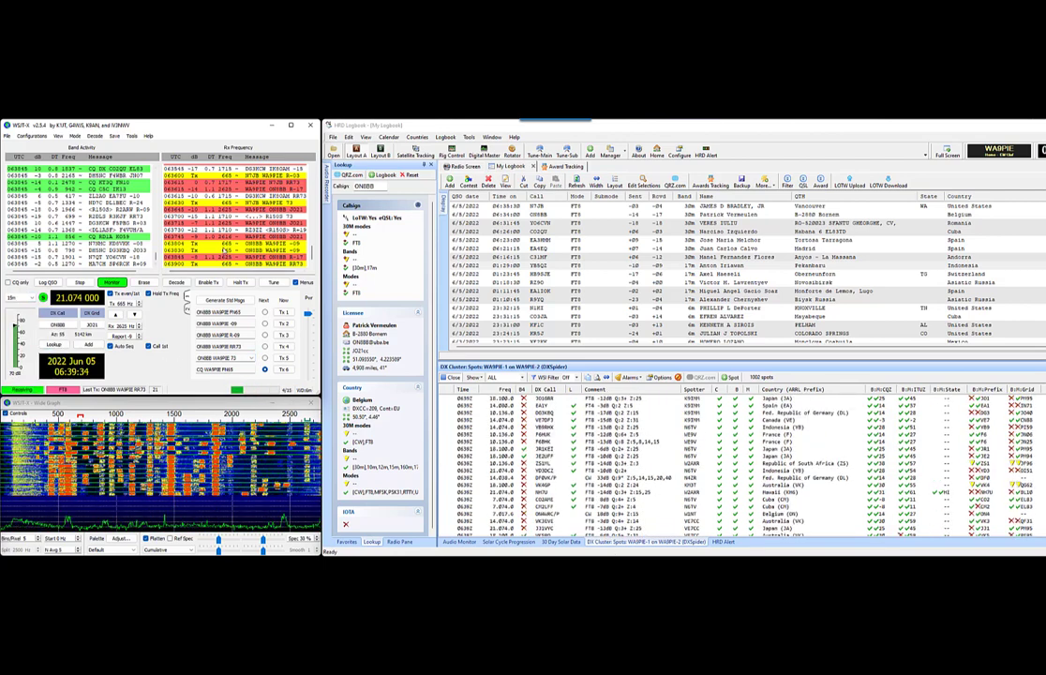
Erase the Rx Frequency and Band Activity messages in WSJT-X and clear the HRD Alert decodes
right_click(192, 194)
left_click(203, 221)
right_click(69, 209)
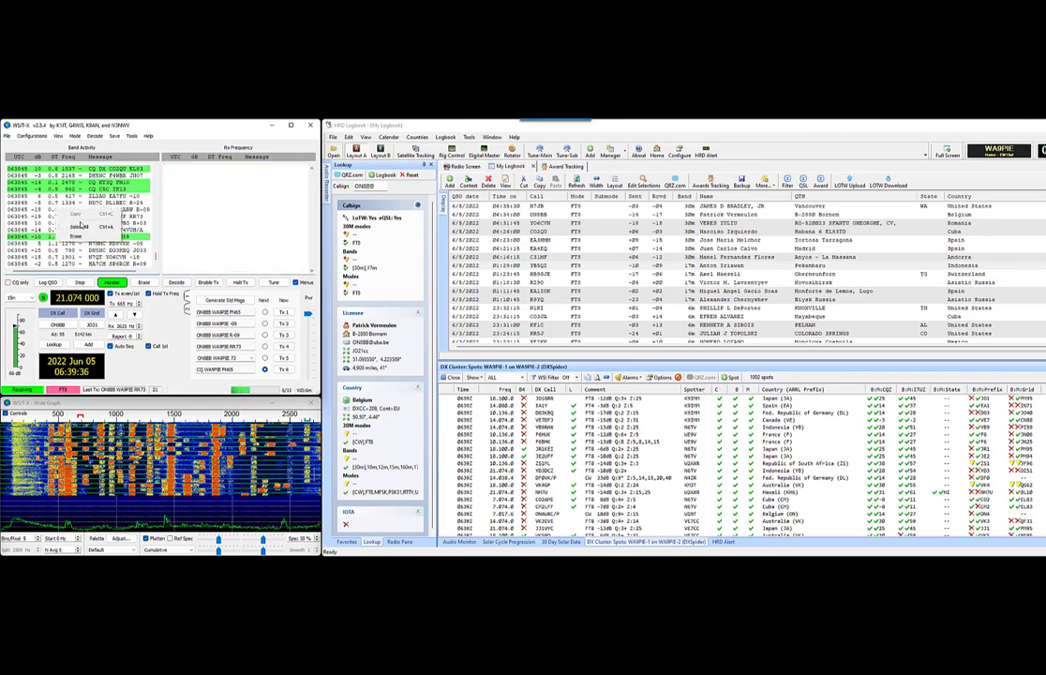
left_click(80, 235)
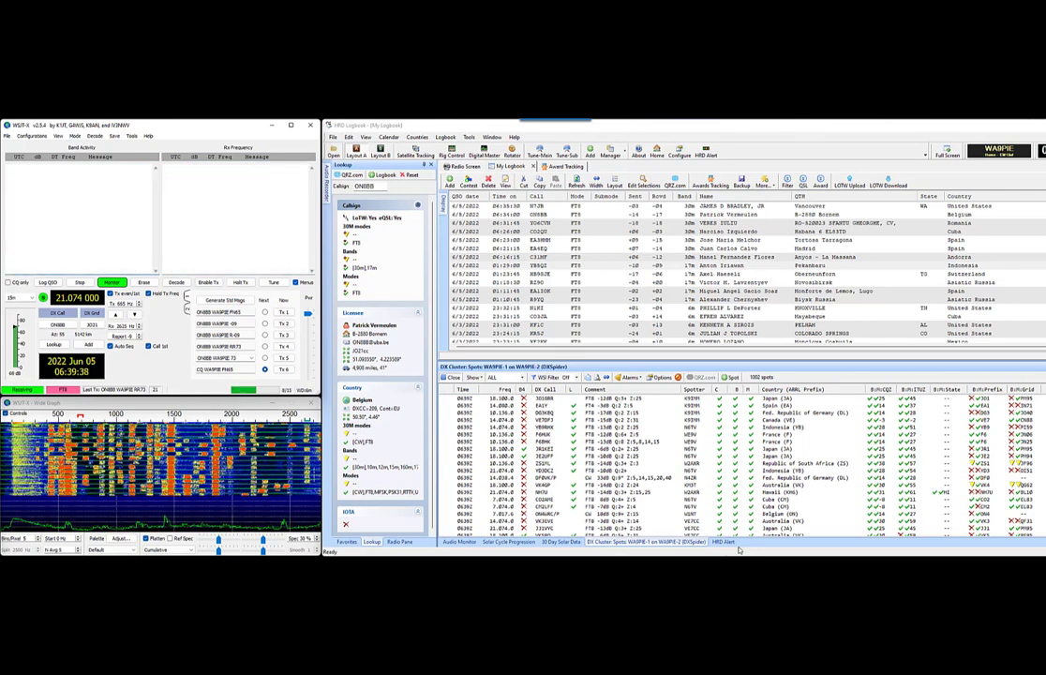
left_click(725, 542)
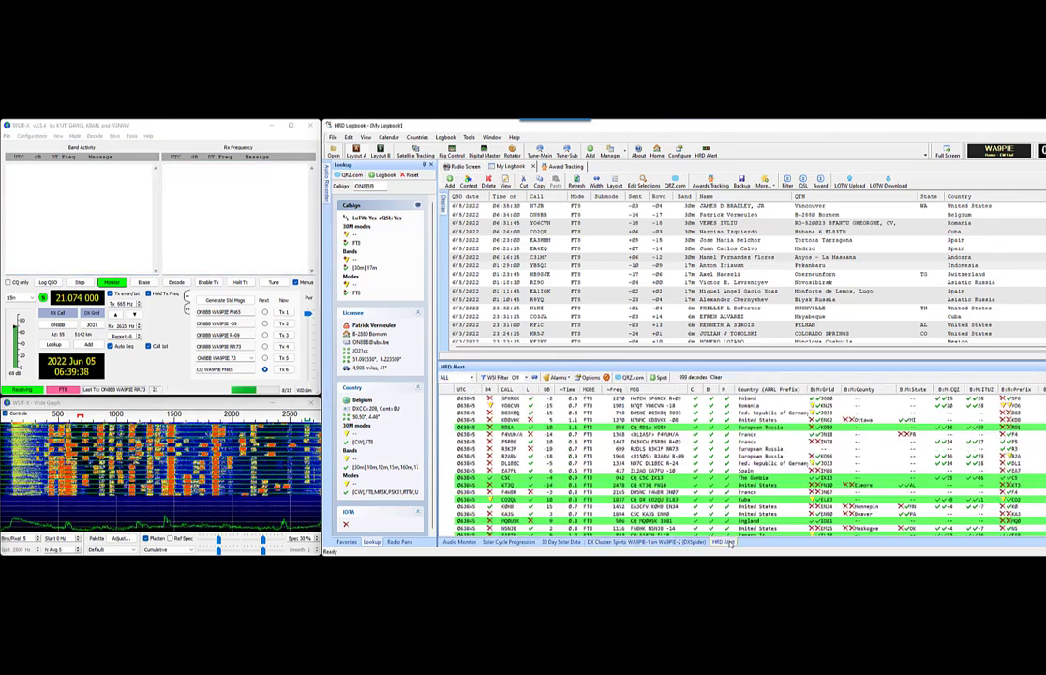
left_click(716, 377)
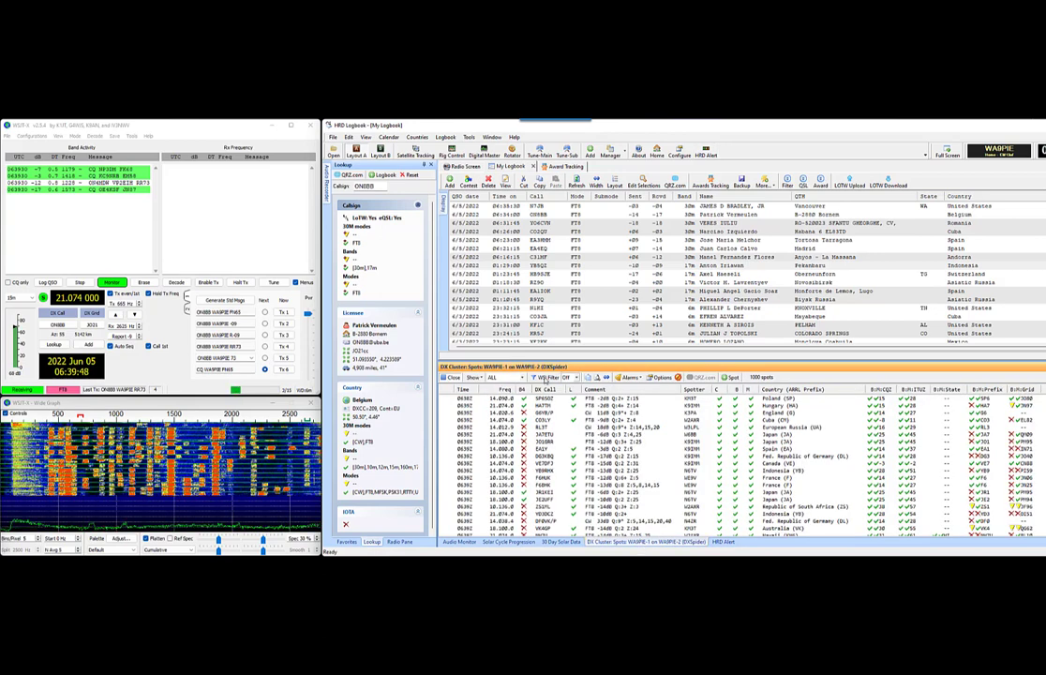
Turn the WSI filter on for the DX cluster spots and return to HRD Alert
left_click(545, 377)
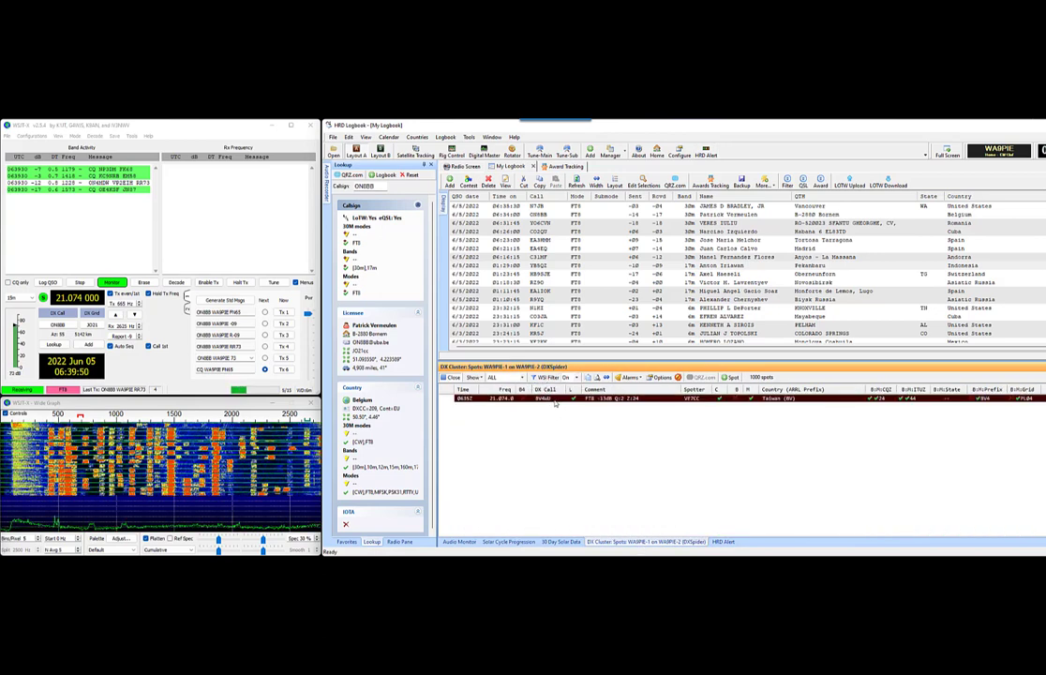
left_click(720, 543)
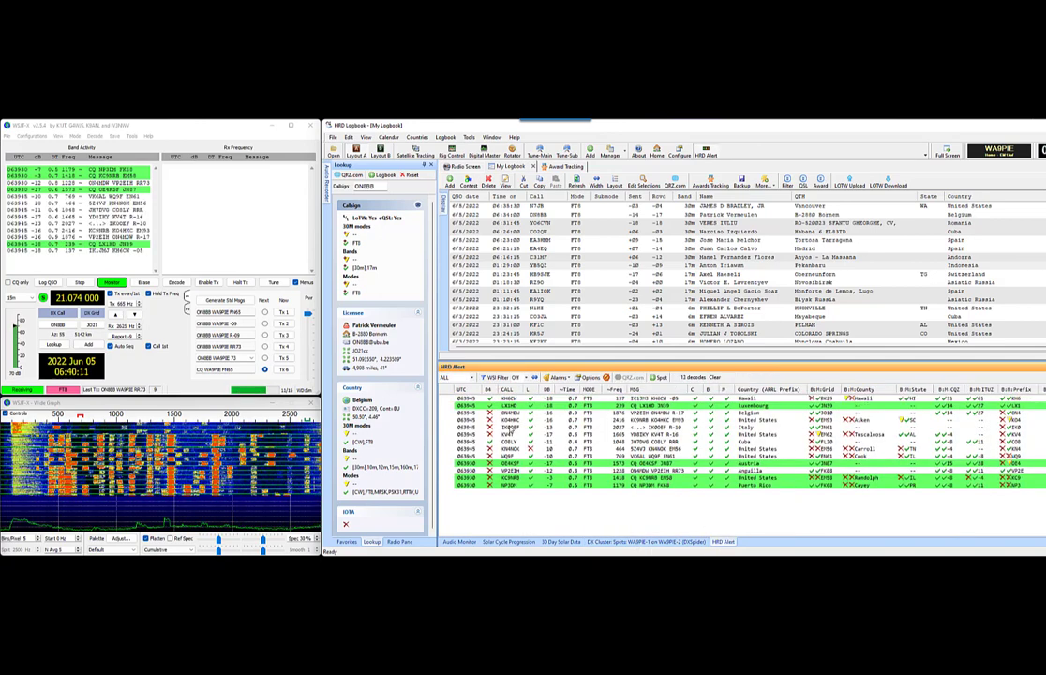
Call the Puerto Rico station from its HRD Alert decode and view its location in Google Earth
double_click(583, 438)
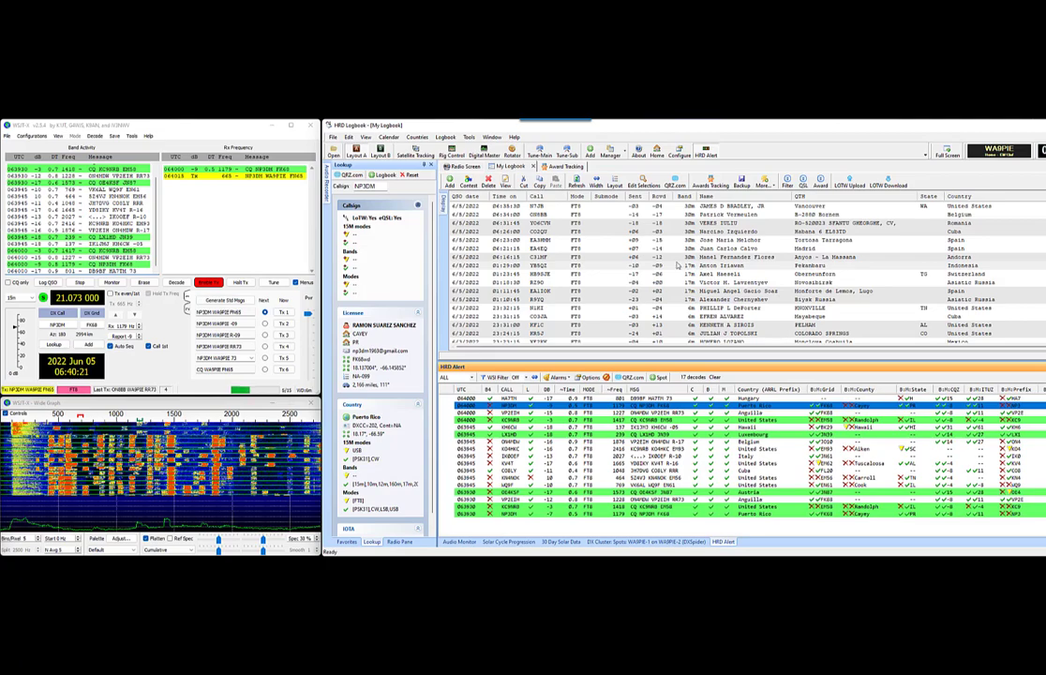
left_click(393, 370)
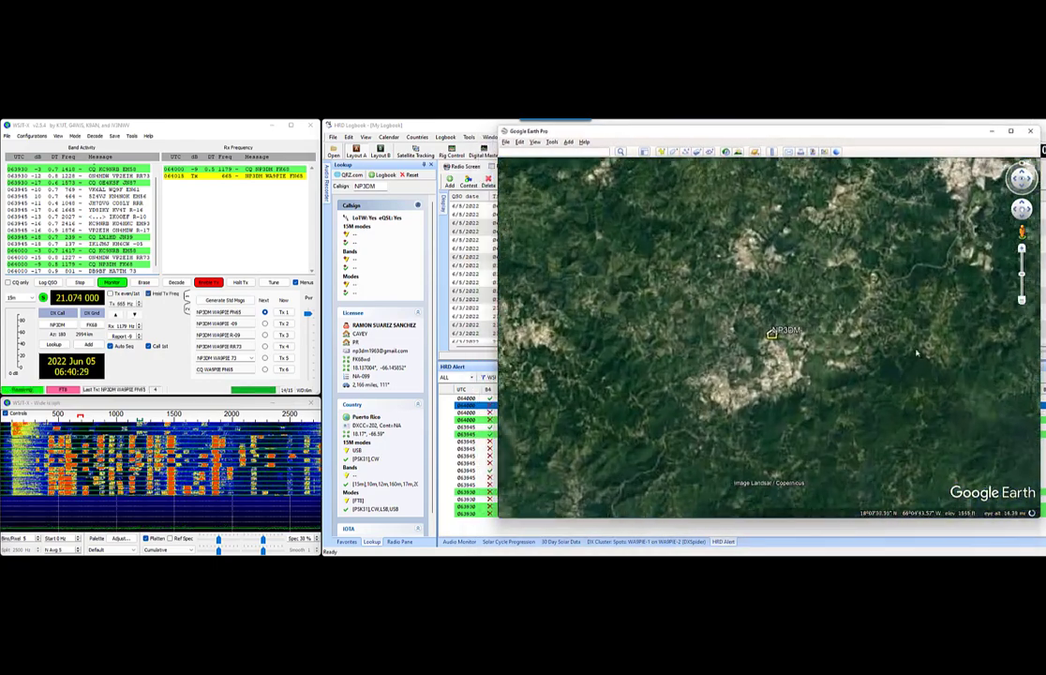
left_click(479, 130)
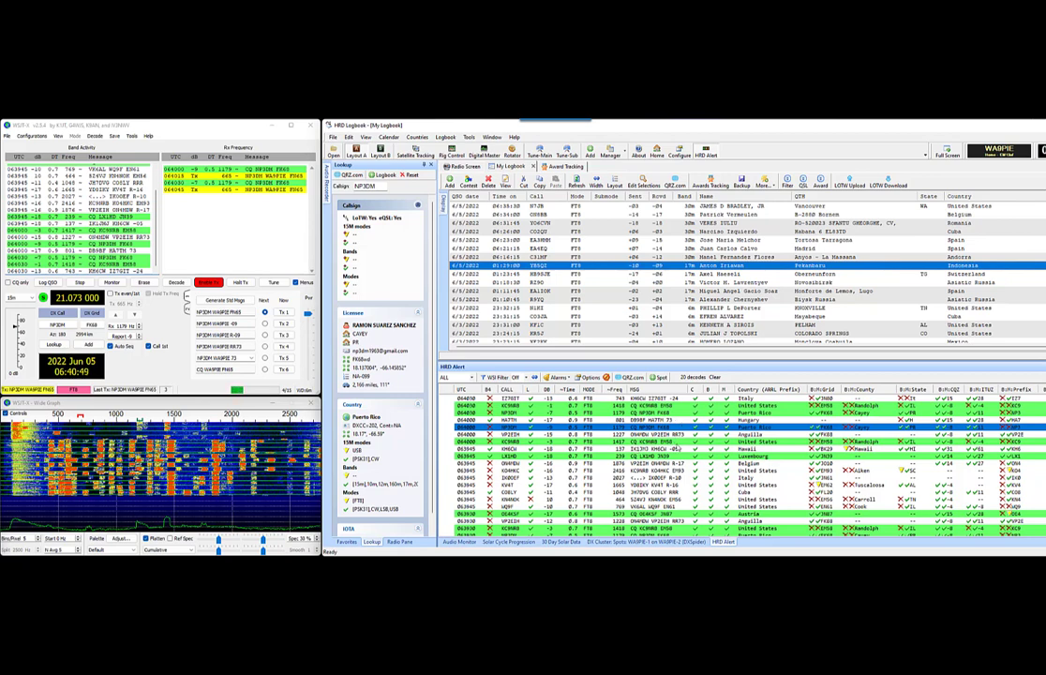
Compare the WSI-filtered DX cluster spots with the HRD Alert decodes
left_click(661, 542)
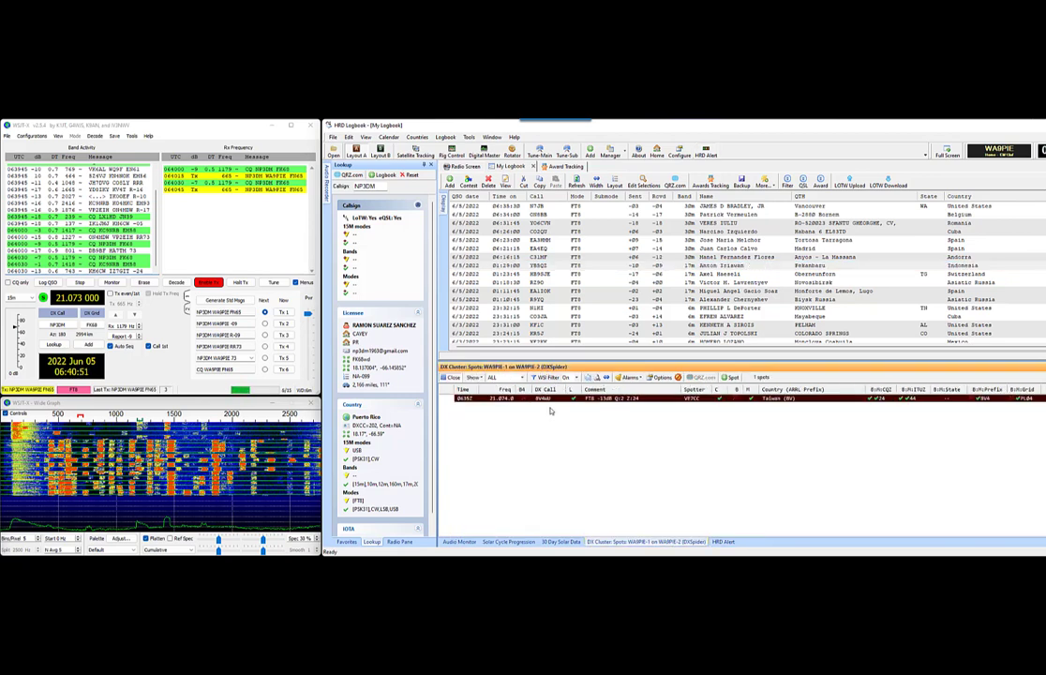
left_click(722, 542)
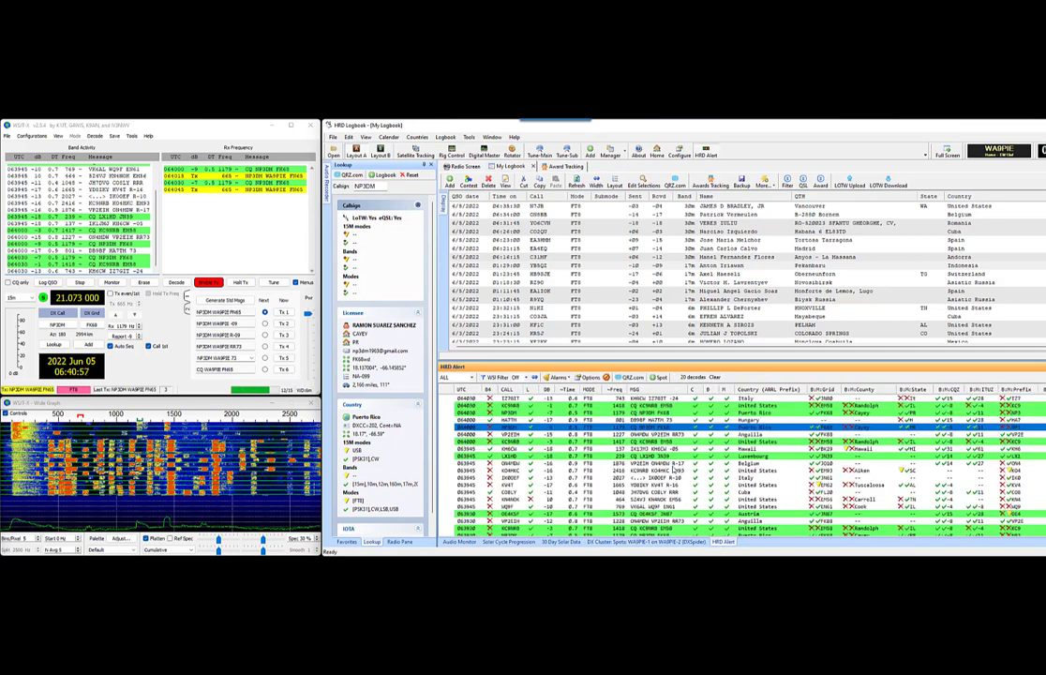
left_click(673, 541)
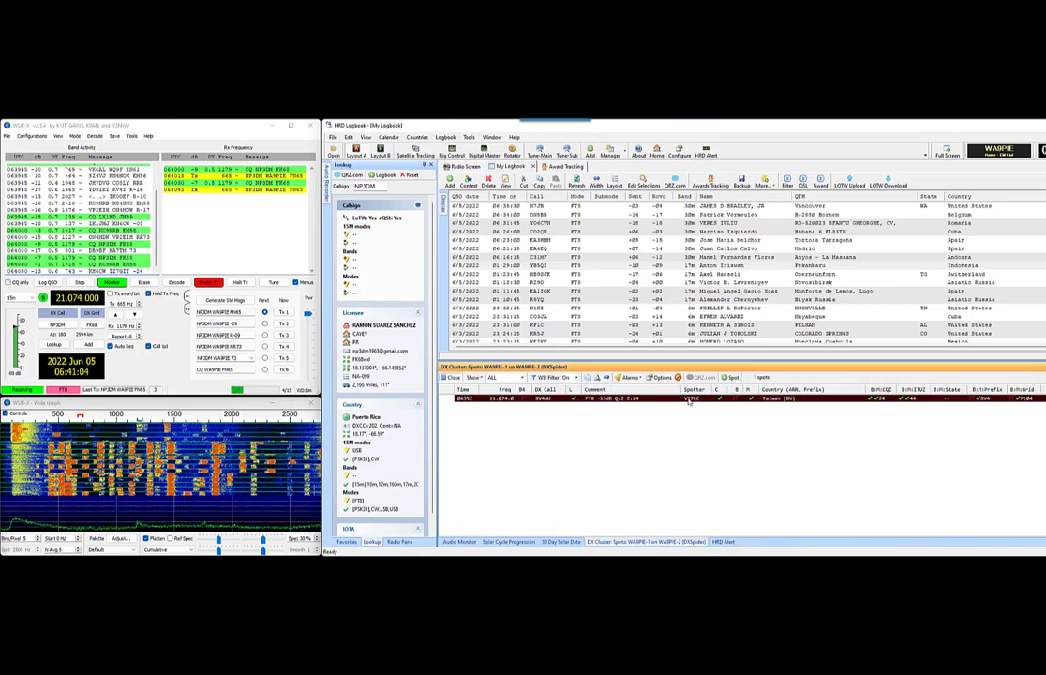
left_click(727, 542)
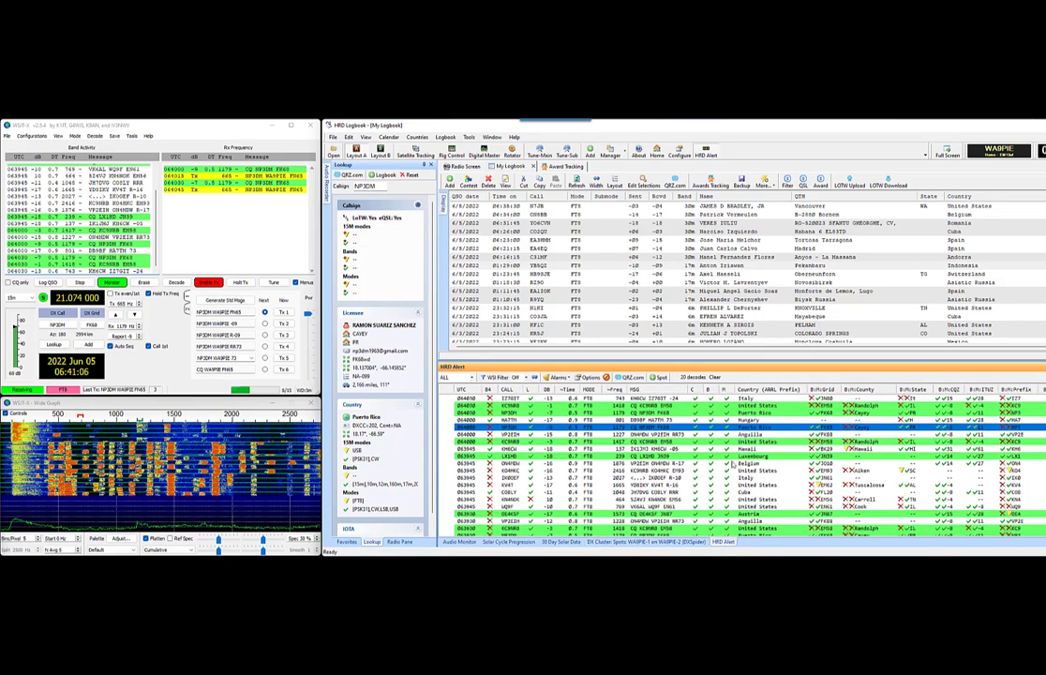
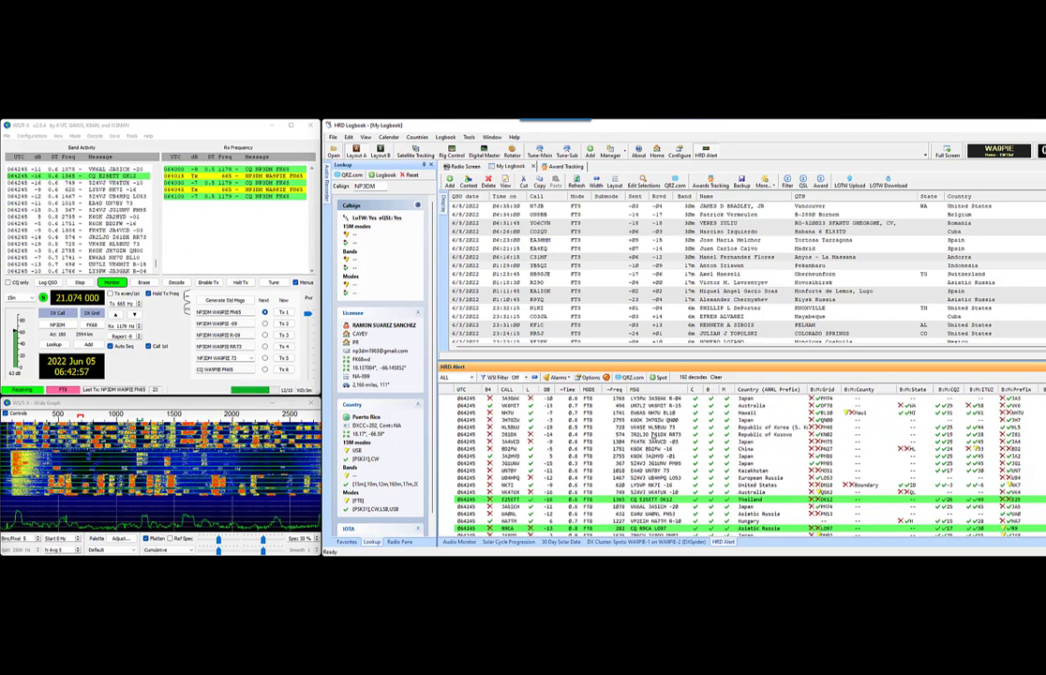
View the HRD Logbook version information and close it
left_click(514, 137)
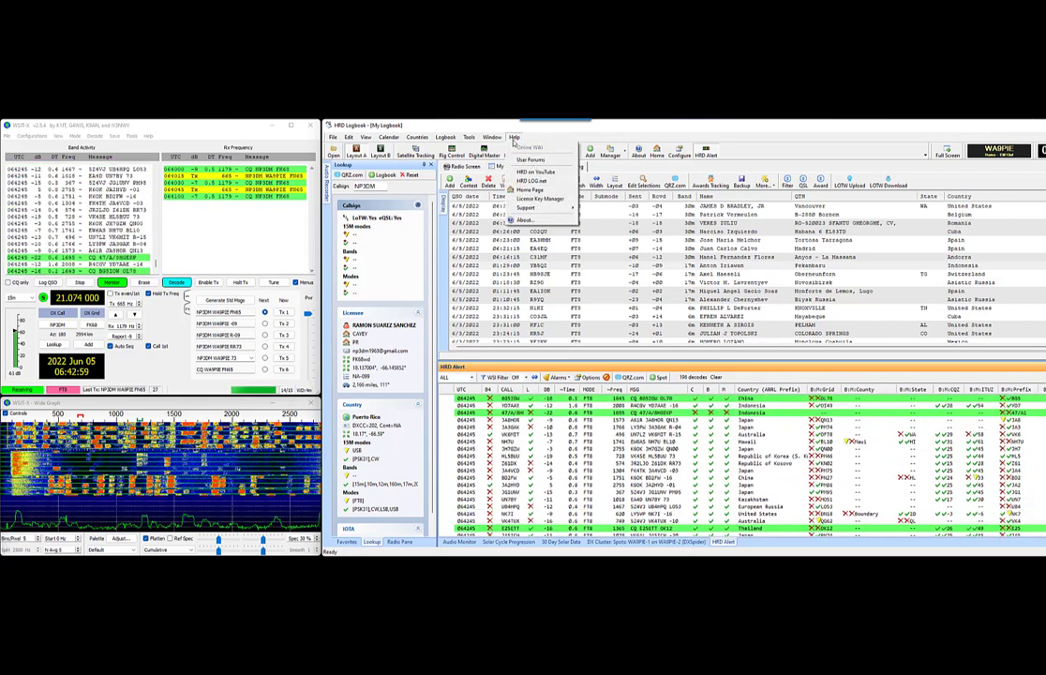
left_click(524, 219)
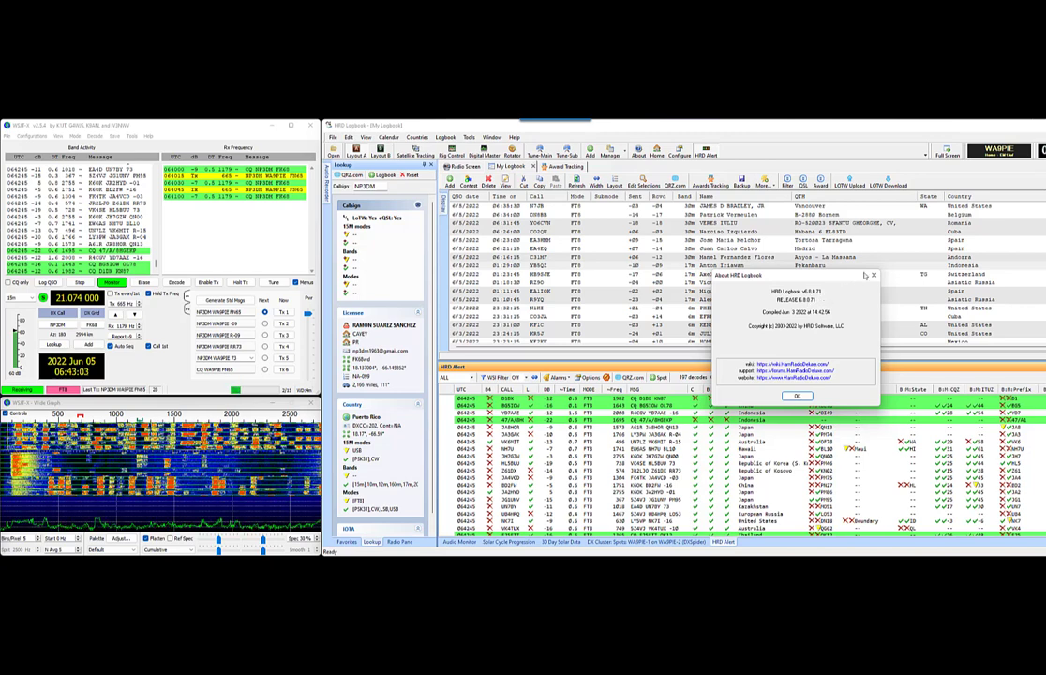
left_click(872, 274)
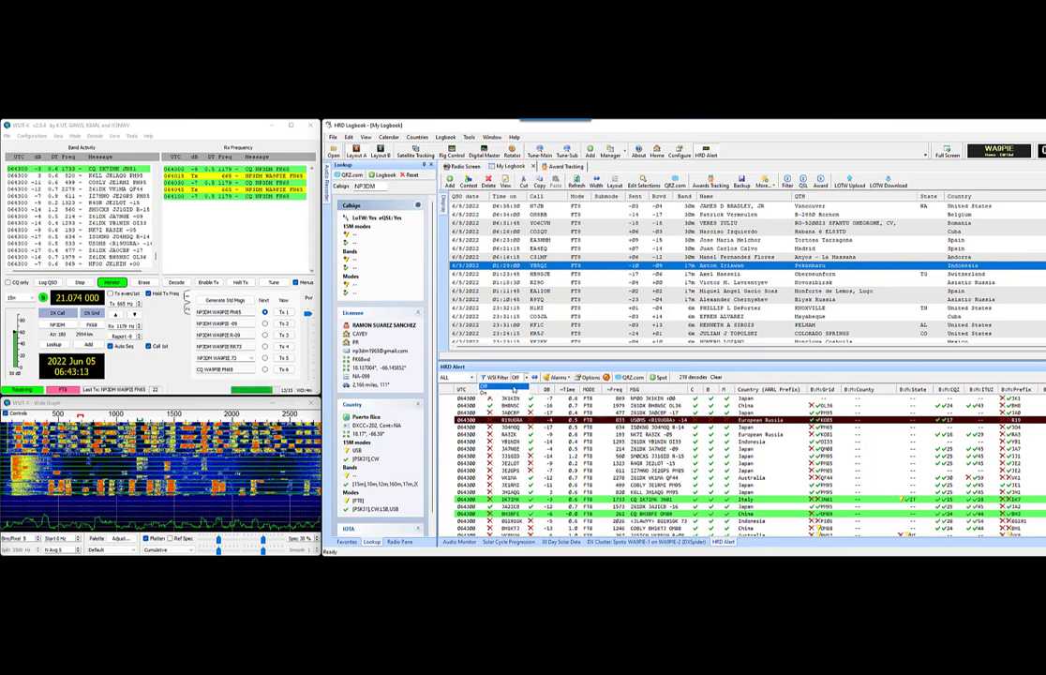
Turn the HRD Alert WSI filter on and load the Taiwan station's decode into WSJT-X
left_click(505, 377)
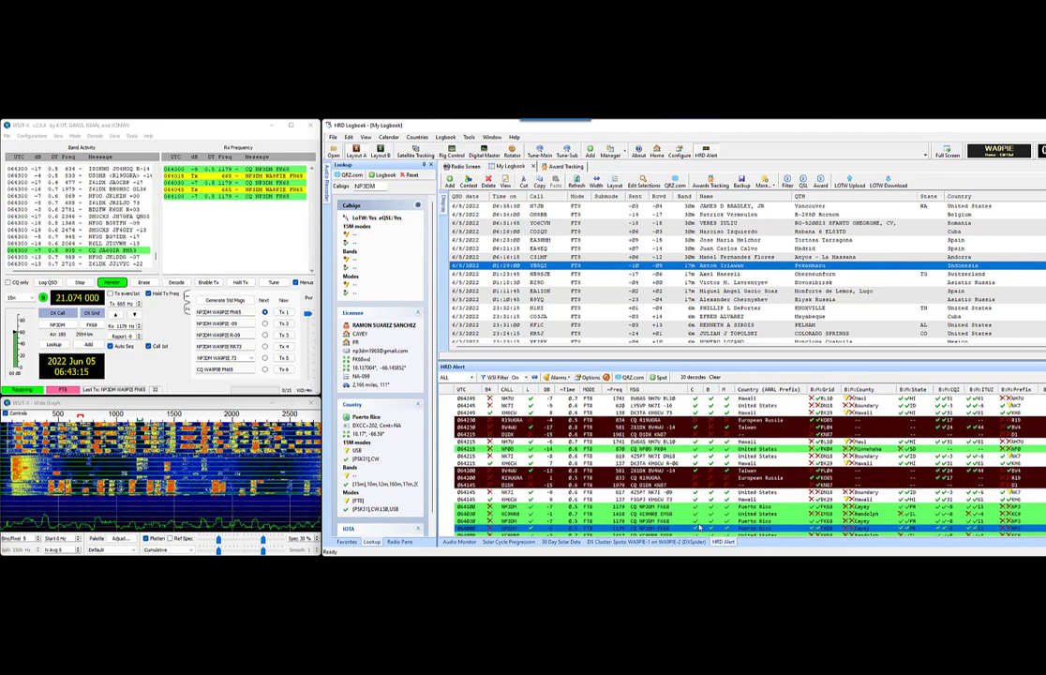
double_click(663, 428)
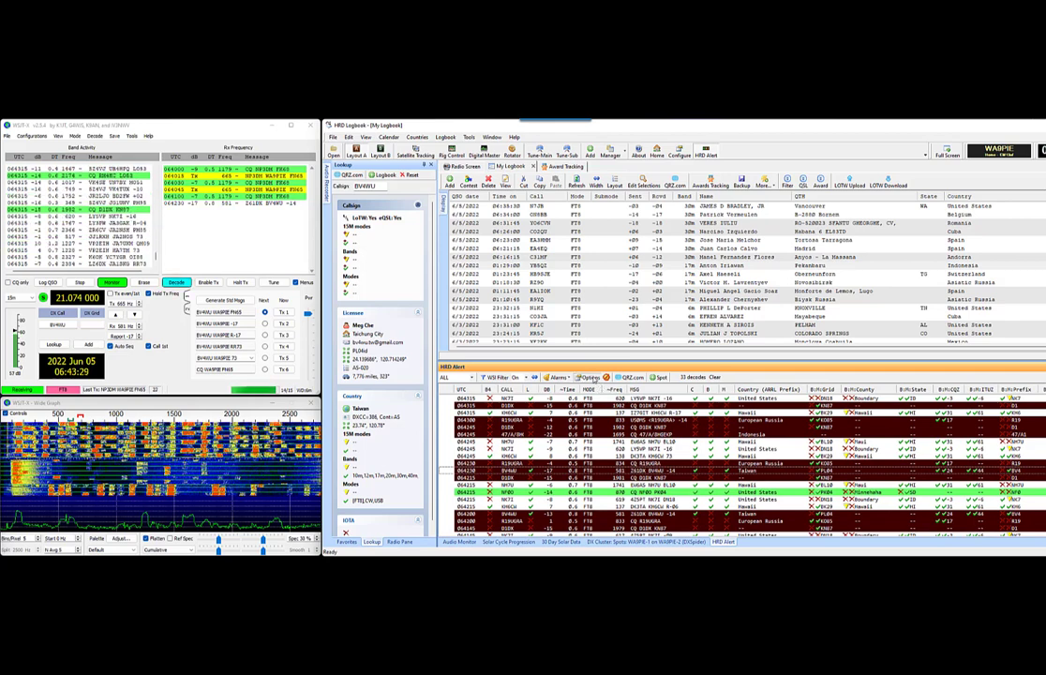
Clear the US County band criterion in the HRD Alert WSI filters and apply the settings
left_click(589, 377)
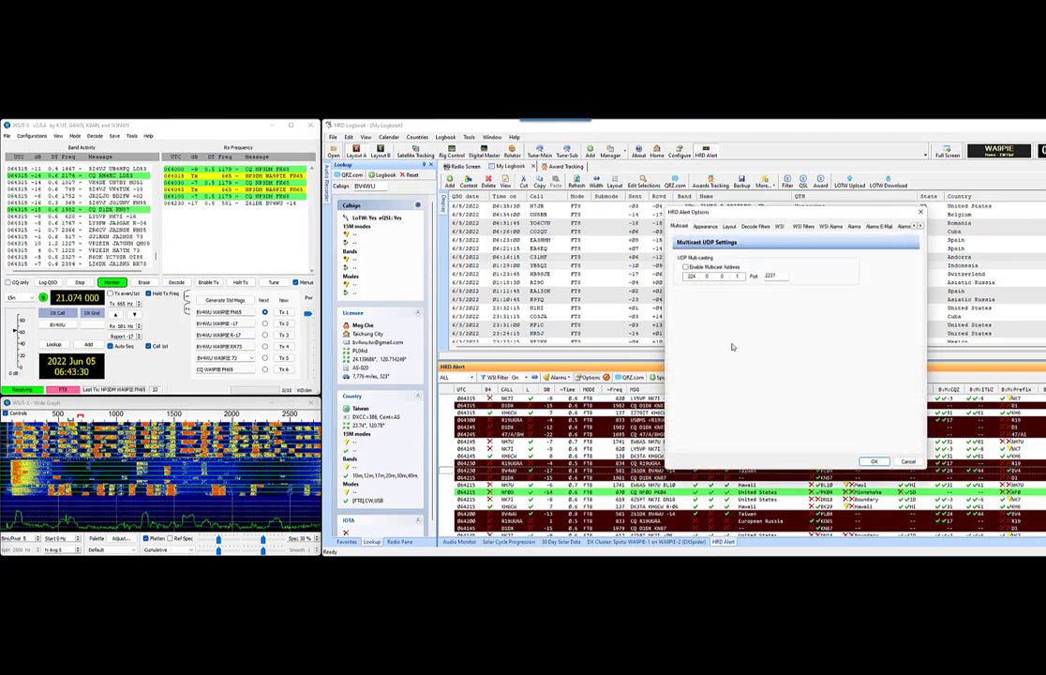
left_click(804, 227)
left_click(710, 321)
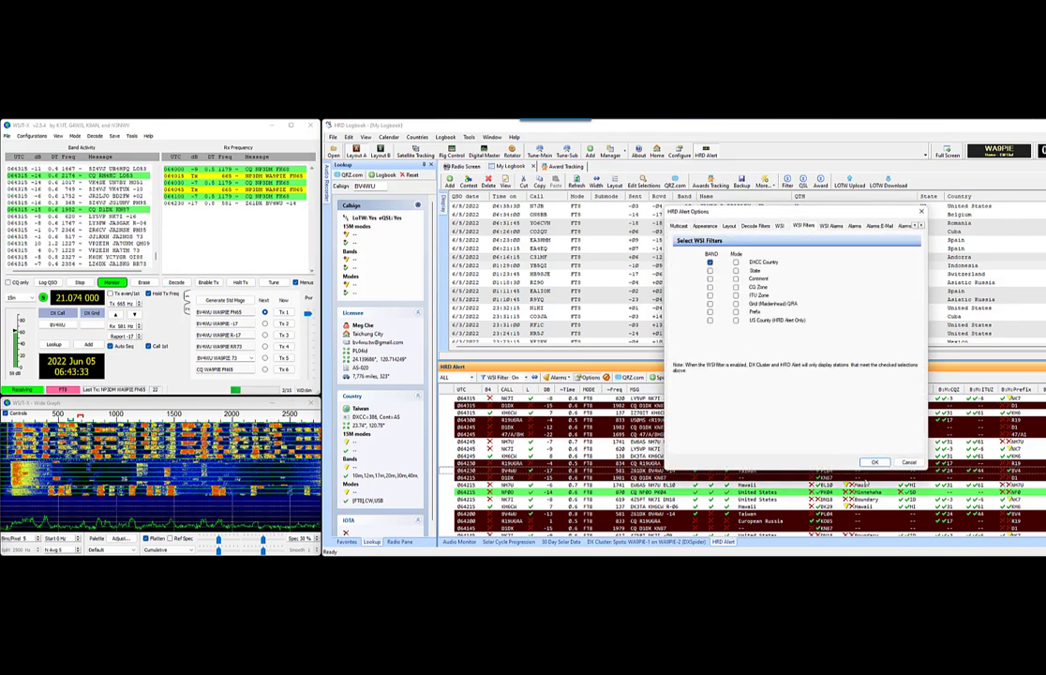
left_click(873, 462)
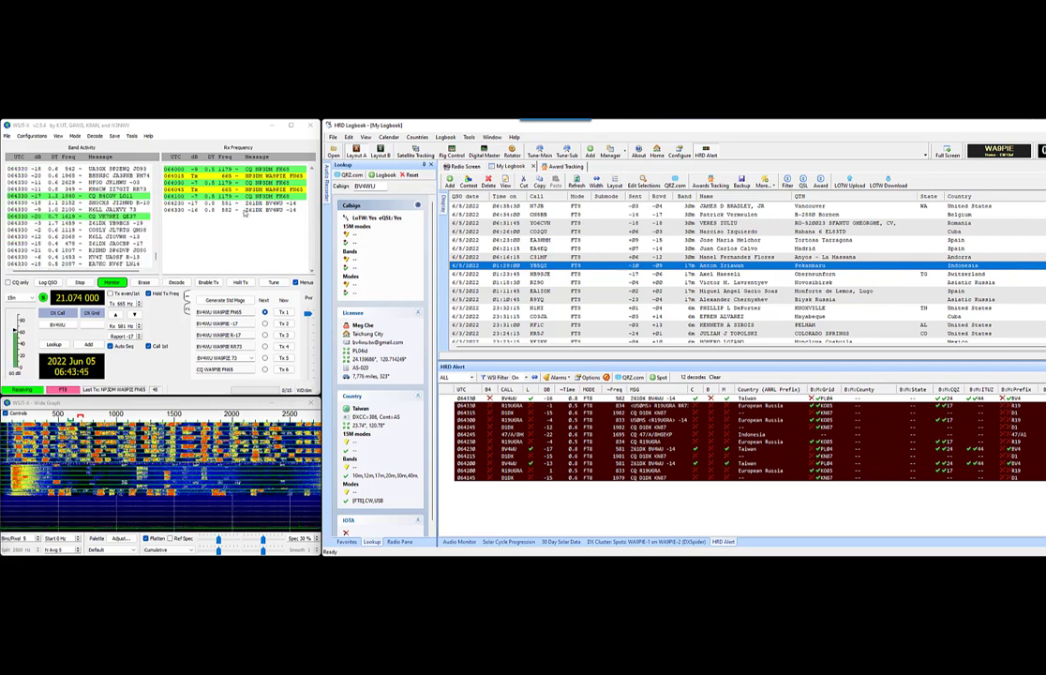
Call the Taiwan station from its latest decode in WSJT-X and log the completed contact
double_click(246, 212)
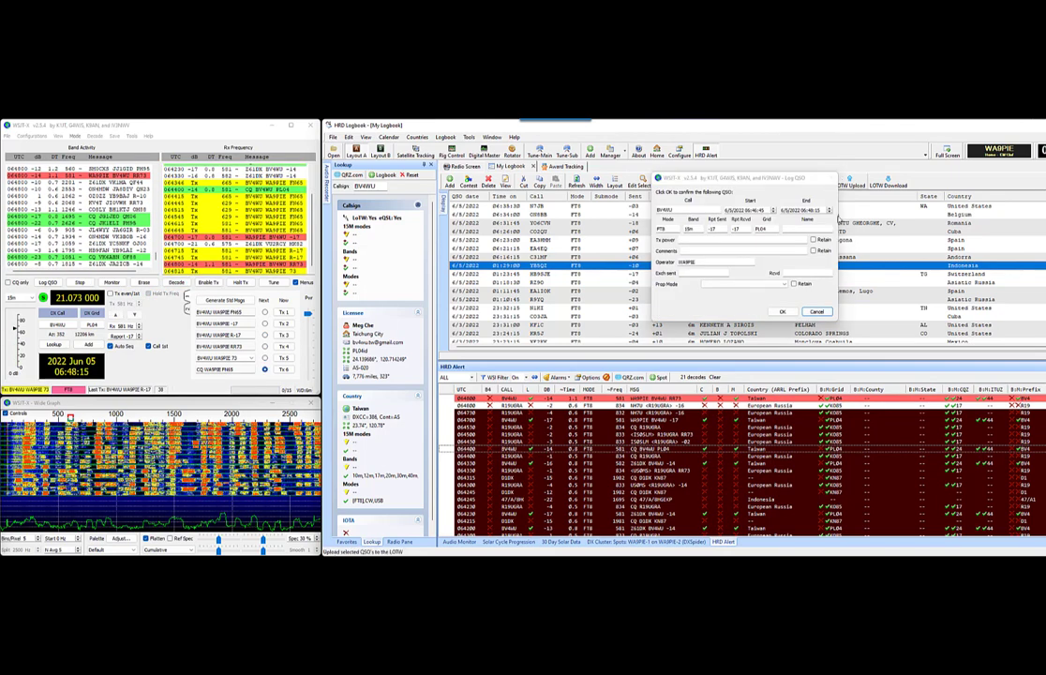
left_click(784, 311)
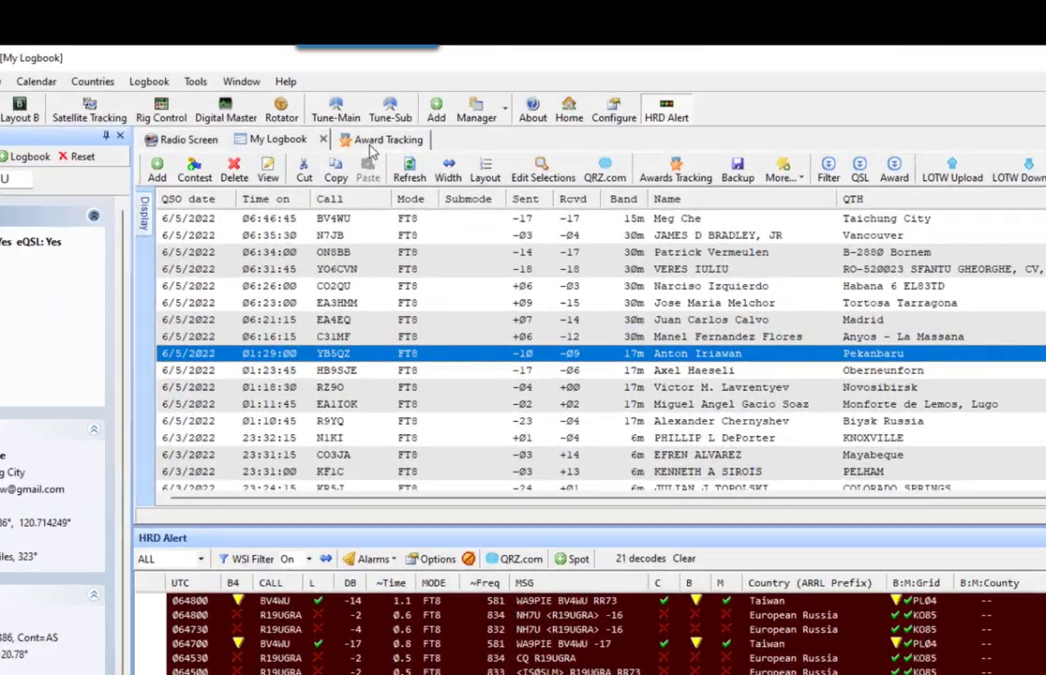
Refresh the ARRL DXCC award tracking totals with the new contact and return to My Logbook
left_click(563, 166)
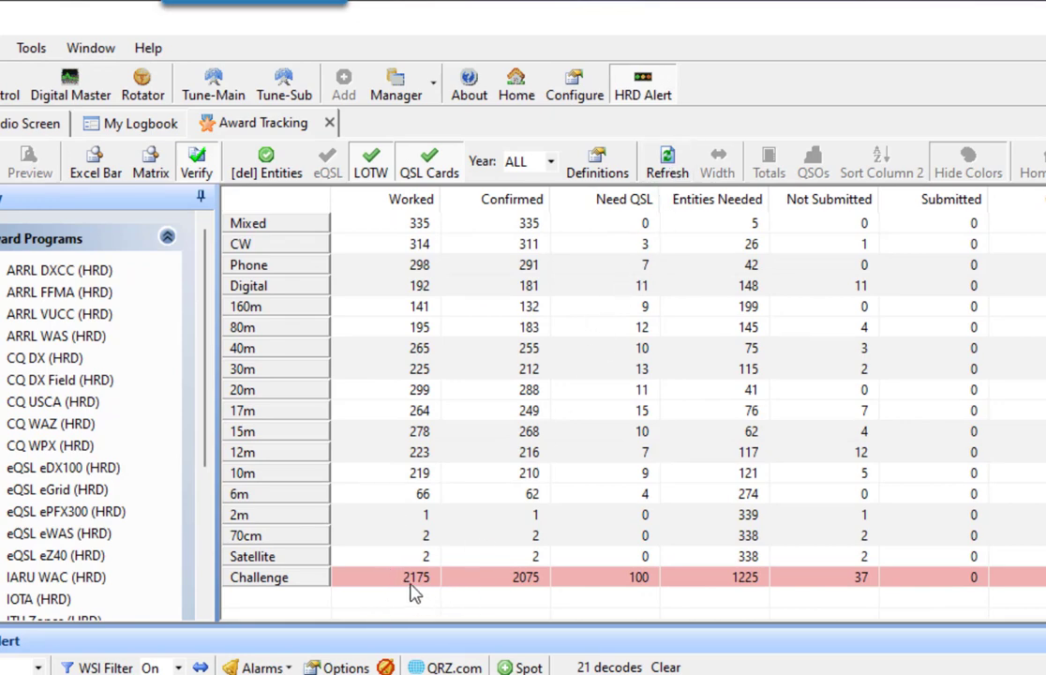
left_click(669, 170)
left_click_drag(674, 624, 676, 598)
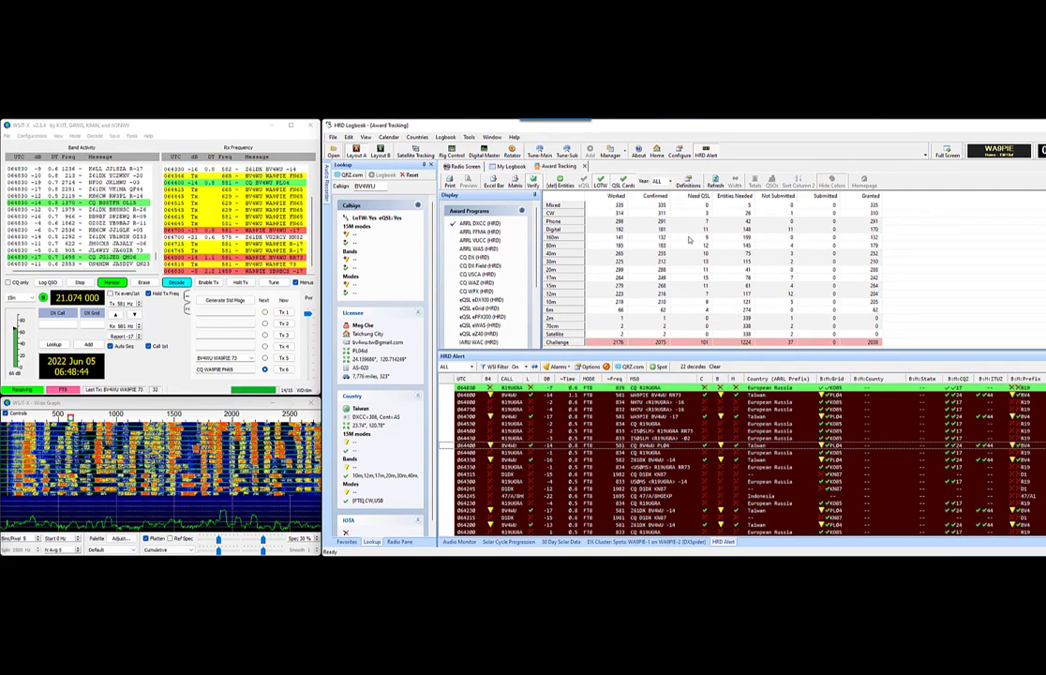
left_click(513, 169)
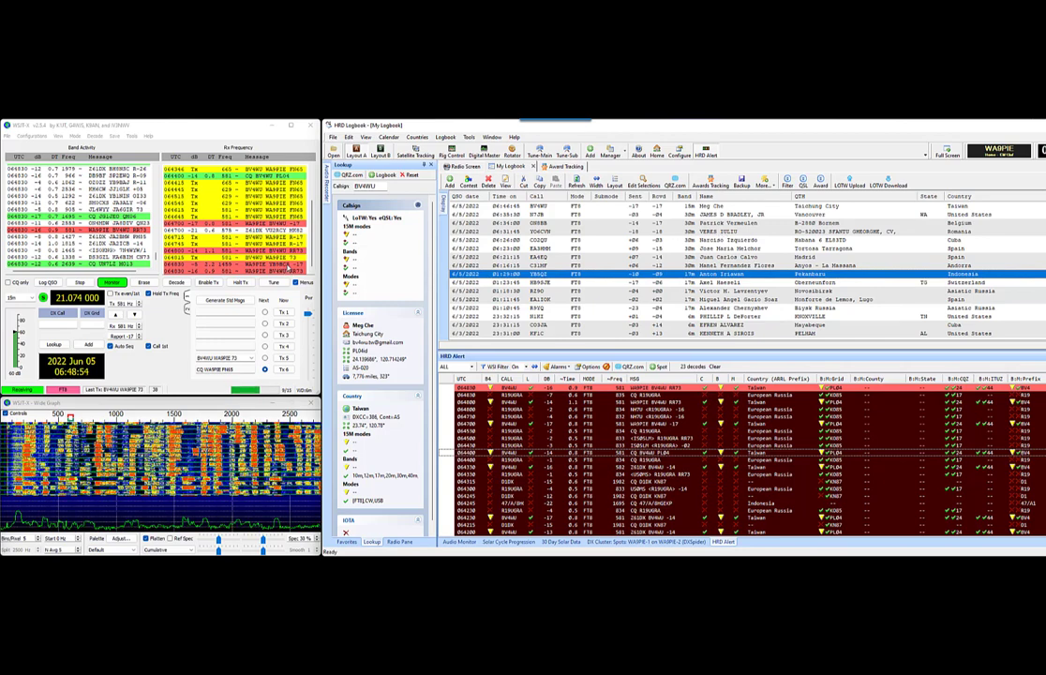
Answer the Indonesian station's call in WSJT-X, discarding the duplicate log entry for the Taiwan station
double_click(288, 267)
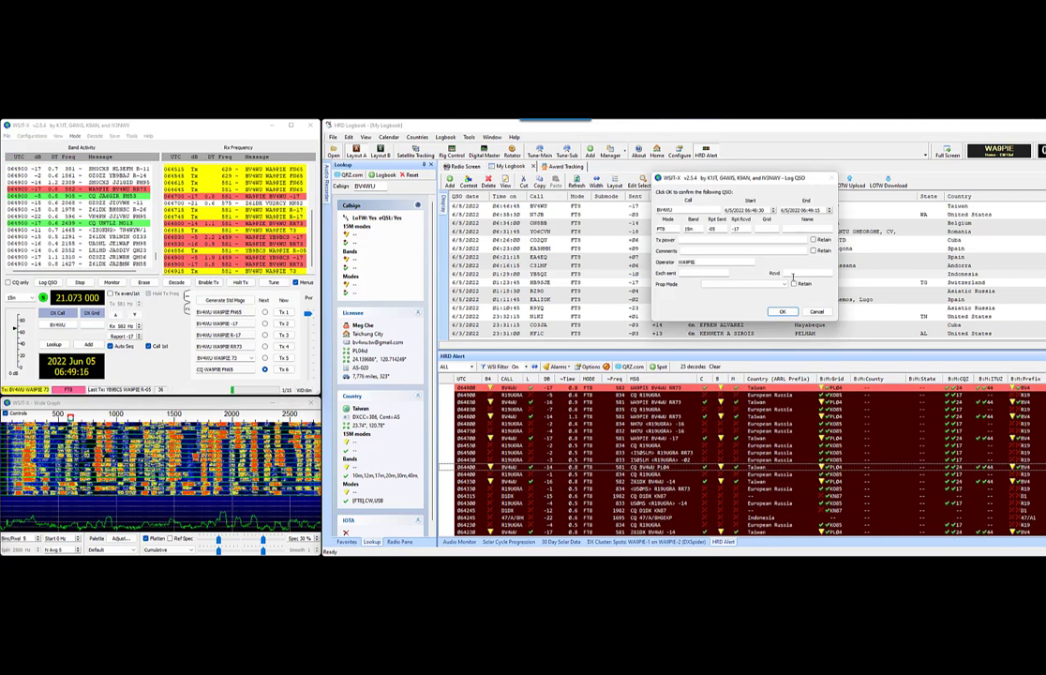
left_click(817, 311)
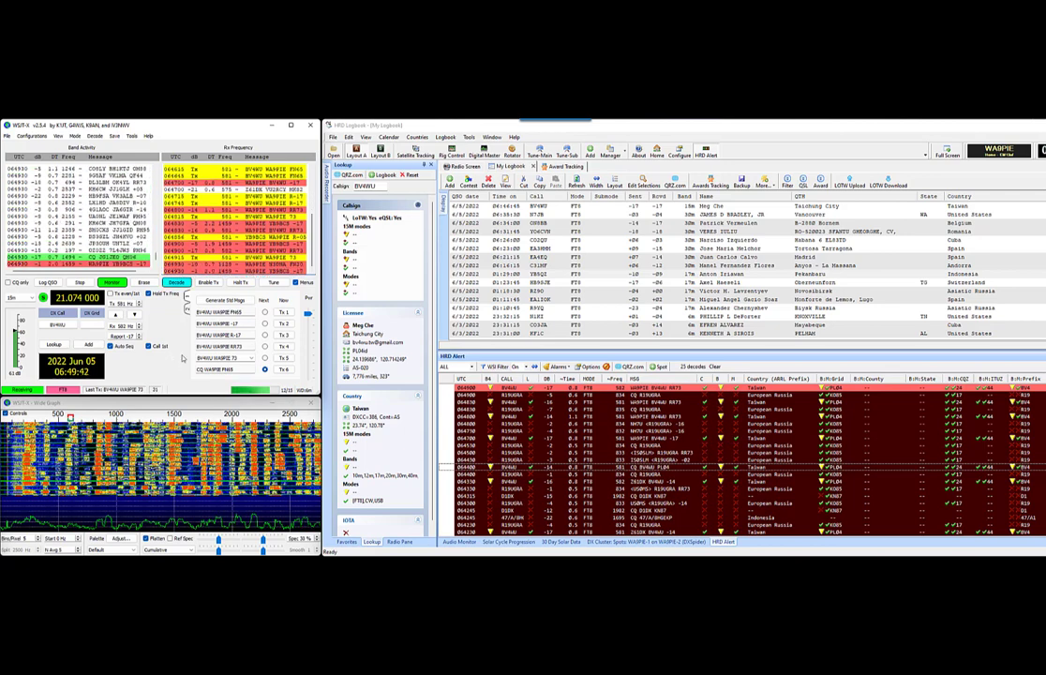
double_click(266, 272)
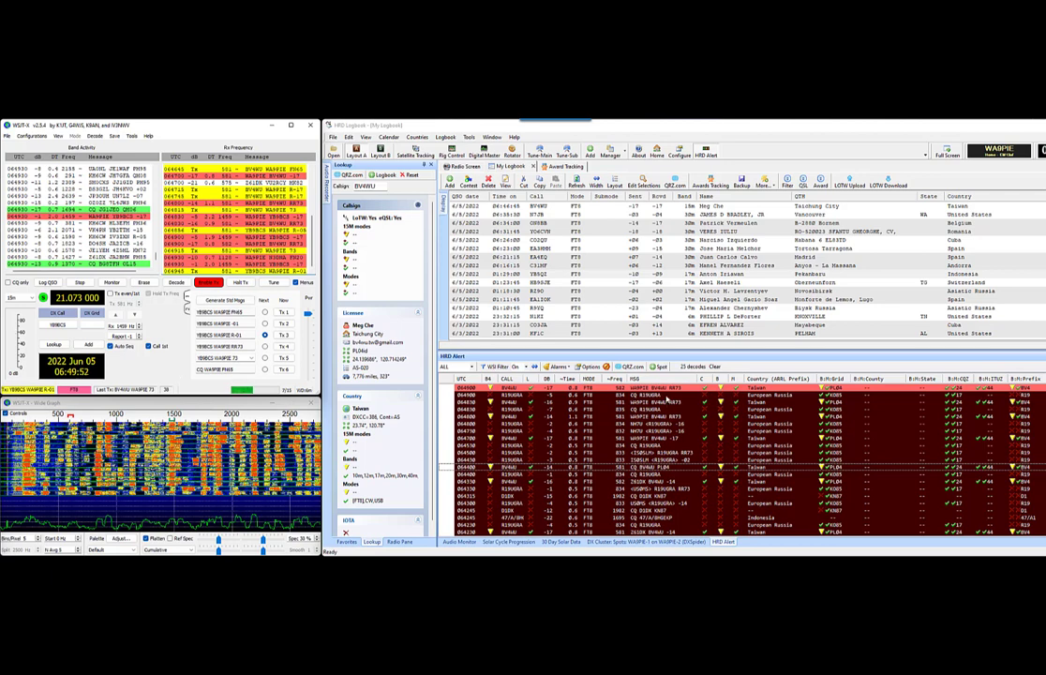
Turn the HRD Alert WSI filter off and review the unfiltered decodes
left_click(515, 367)
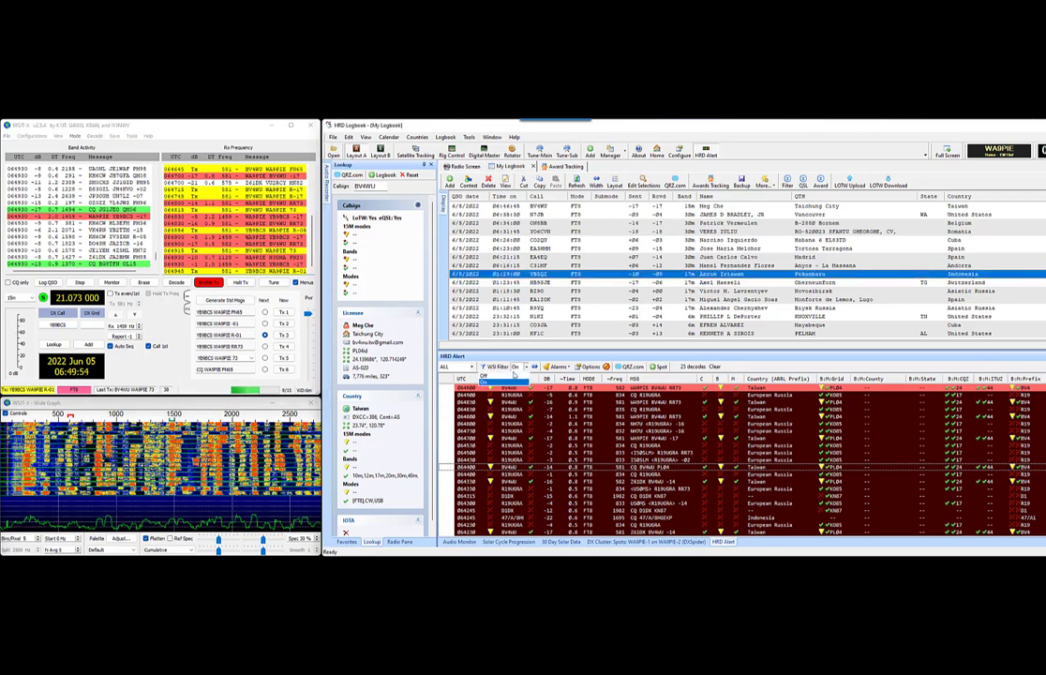
left_click(513, 380)
scroll(640, 412, "up", 1)
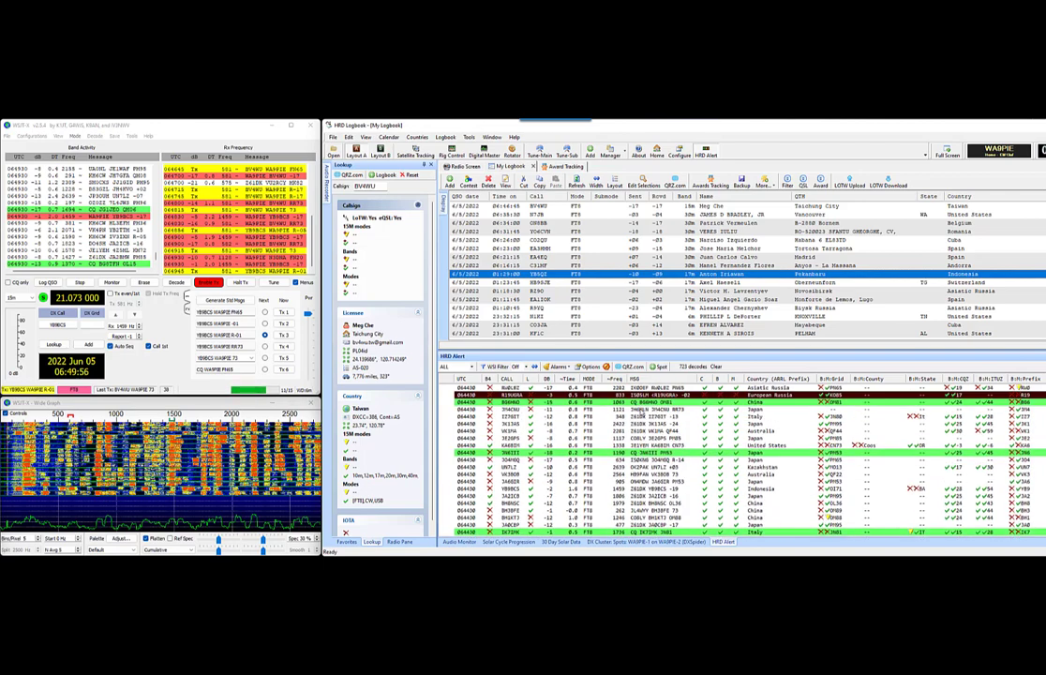
scroll(641, 409, "up", 5)
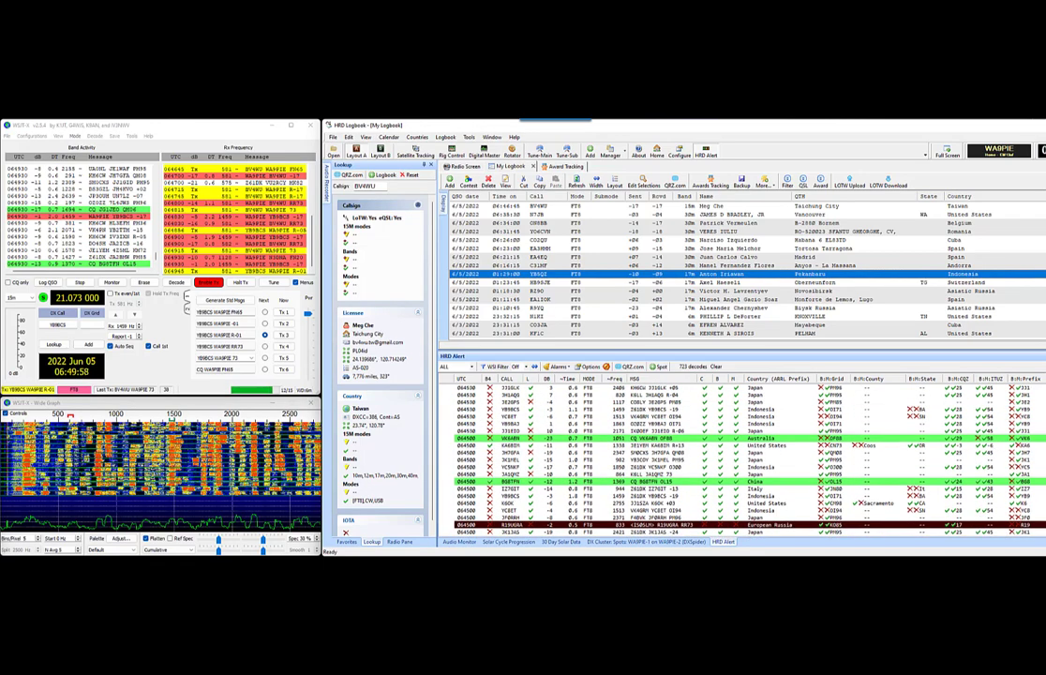
scroll(803, 414, "up", 8)
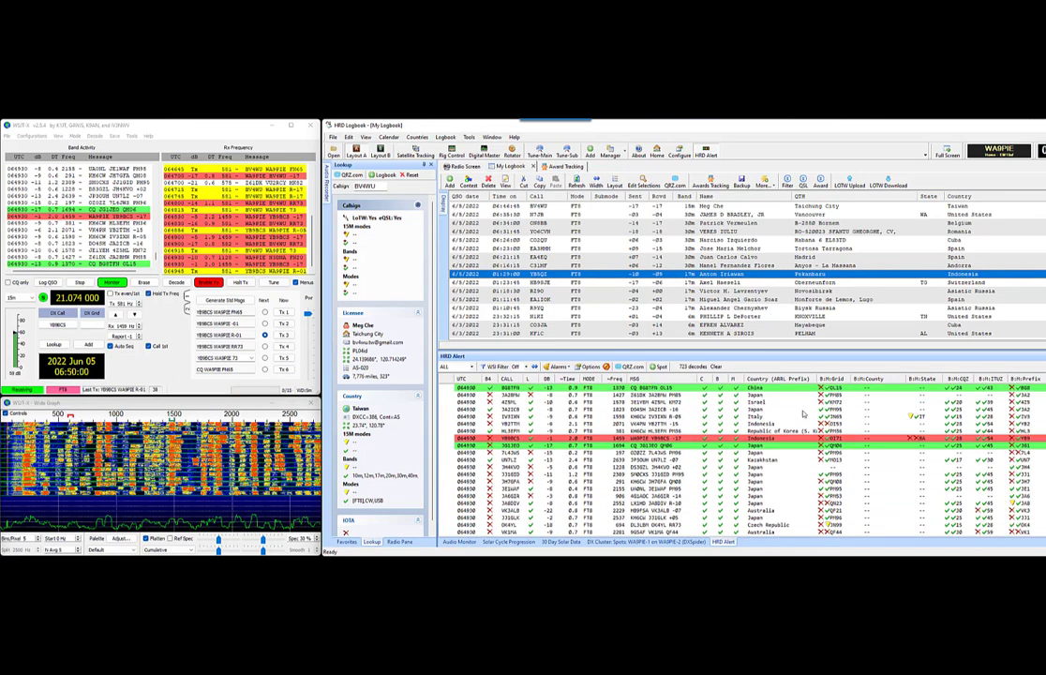
View only the Calling Me decodes in HRD Alert, and restore the ALL filter
left_click(446, 366)
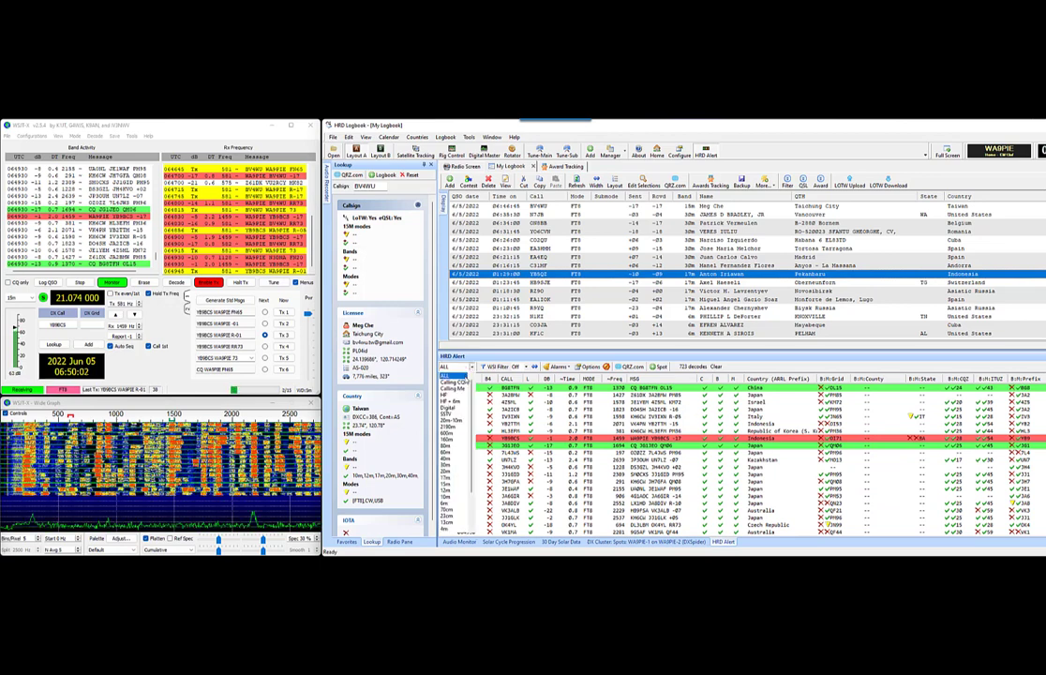
left_click(454, 385)
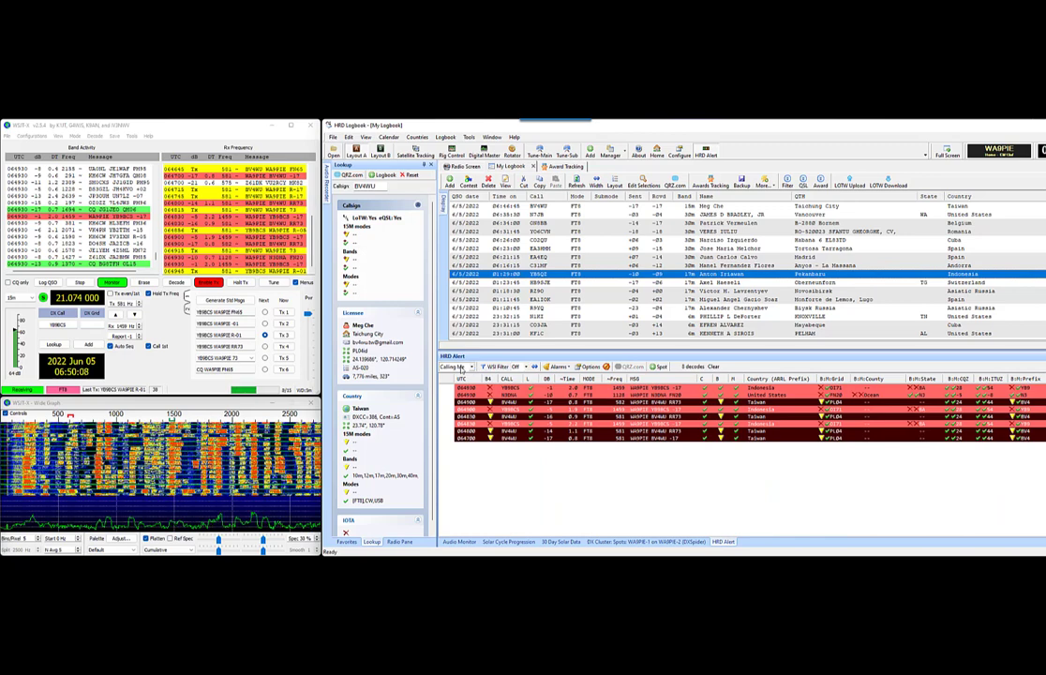
left_click(460, 367)
left_click(451, 376)
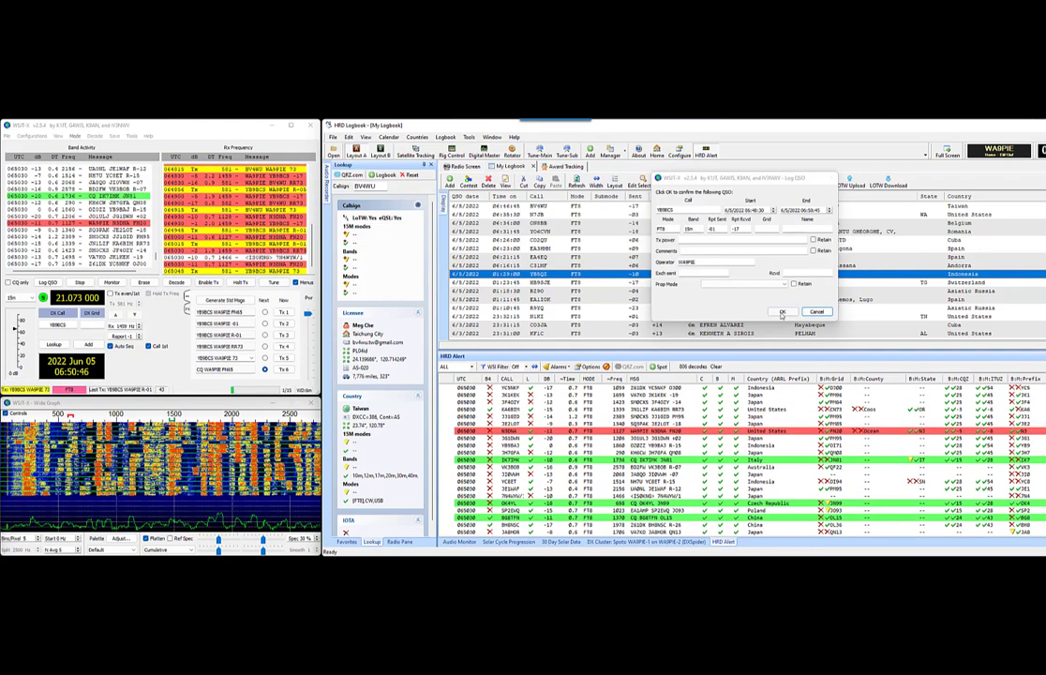
Log the completed contact with the Indonesian station and look through the earlier contacts in the logbook
left_click(782, 313)
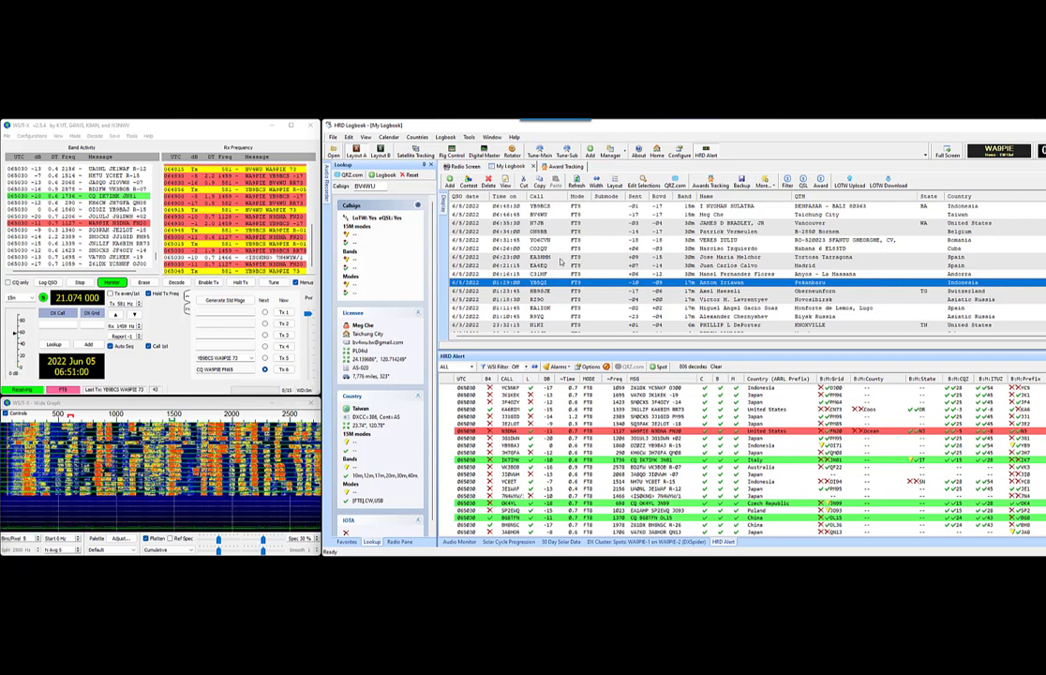
scroll(567, 257, "down", 2)
scroll(581, 259, "down", 10)
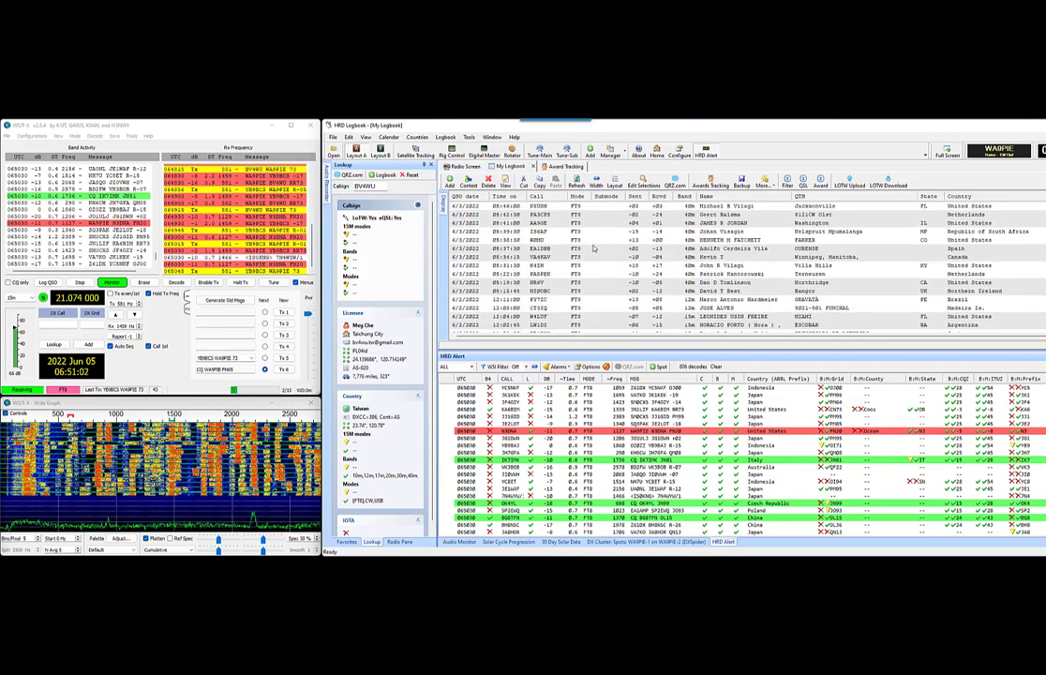
scroll(594, 256, "down", 1)
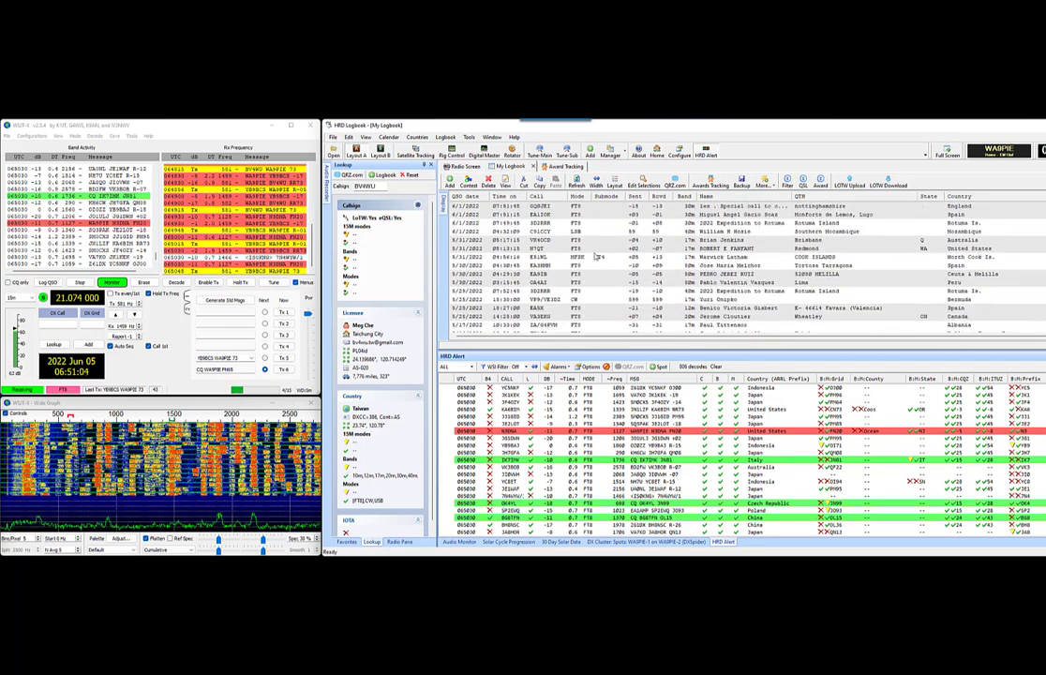
scroll(617, 251, "down", 4)
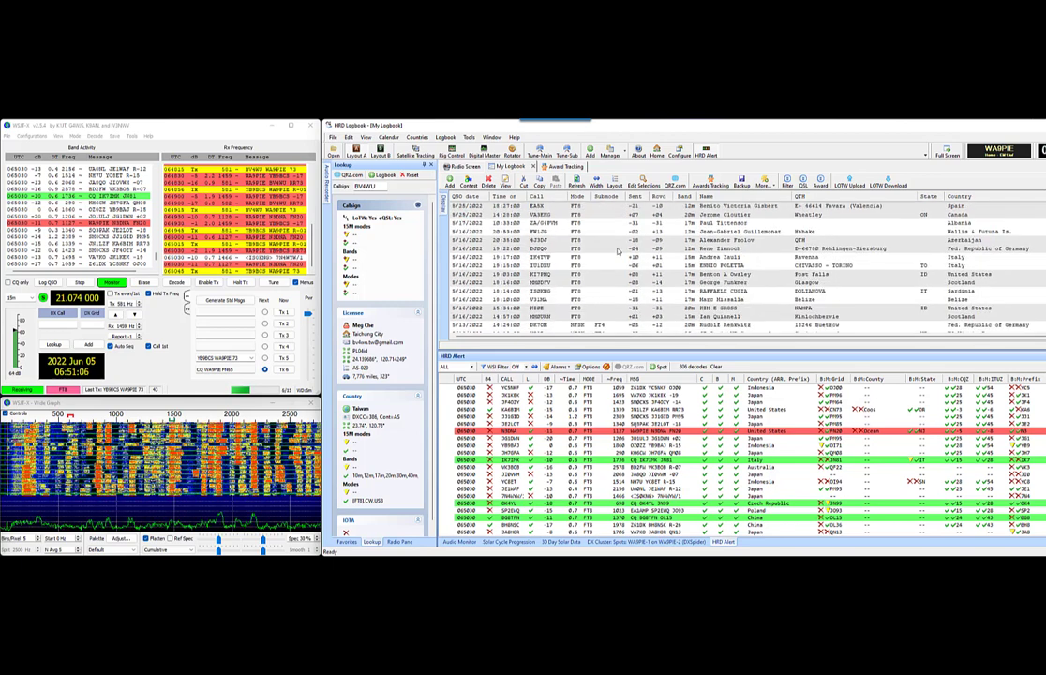
scroll(617, 251, "down", 3)
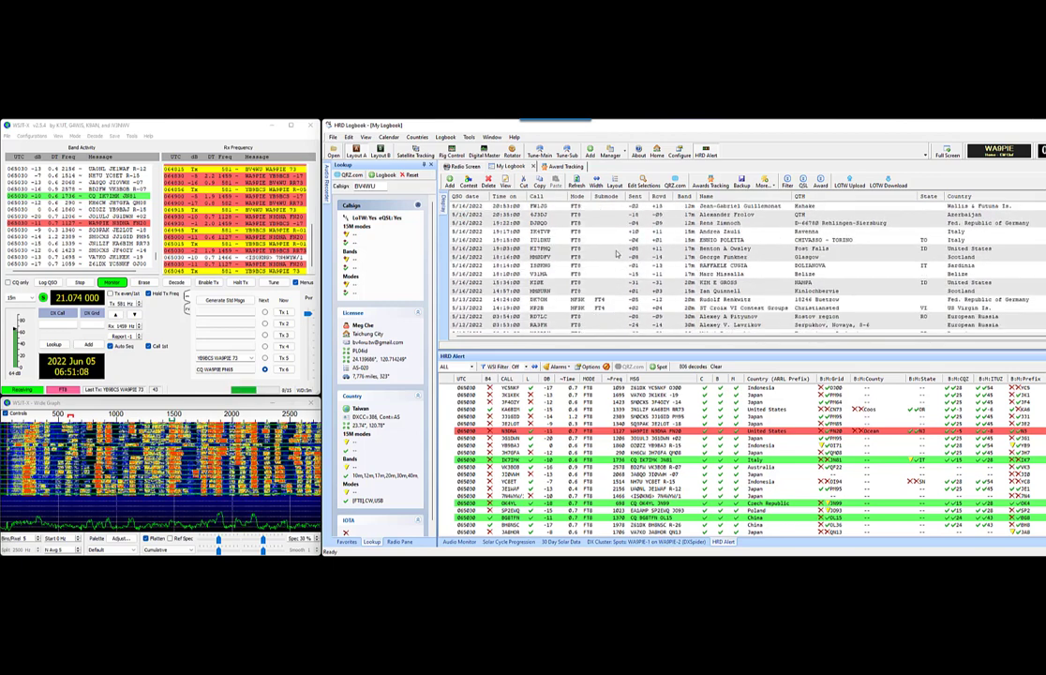
scroll(617, 253, "down", 5)
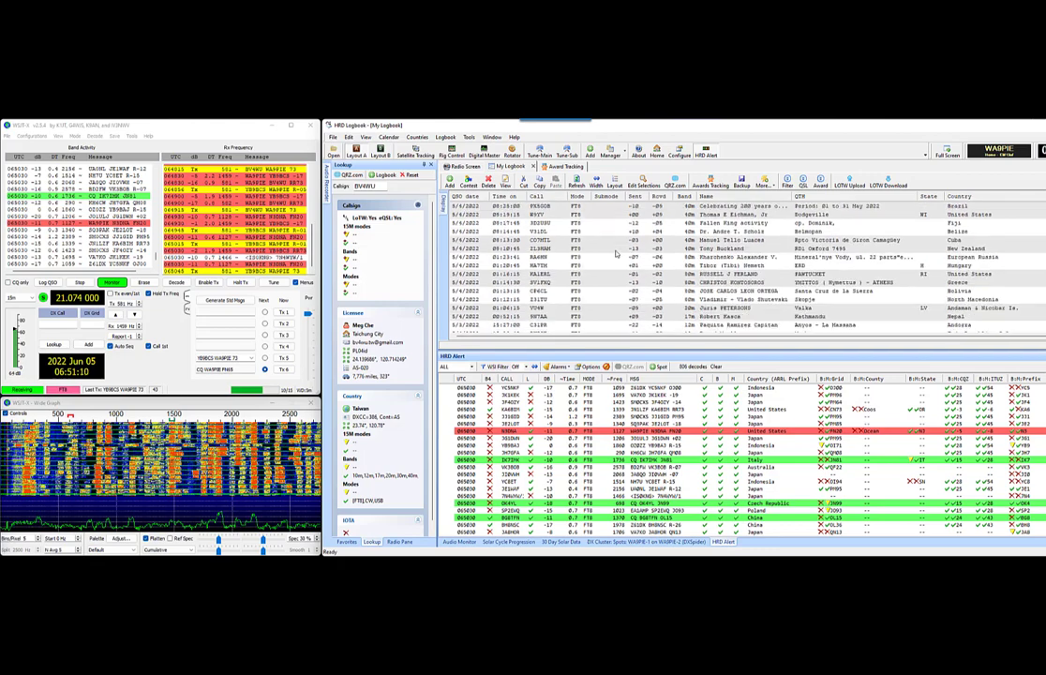
scroll(617, 253, "down", 4)
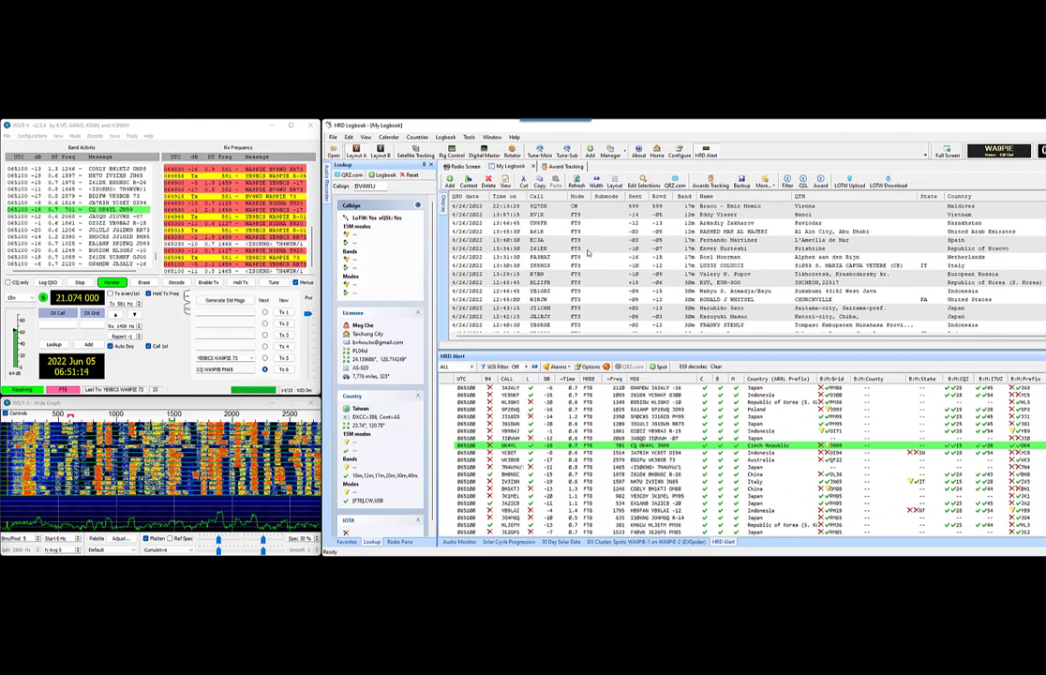
scroll(587, 257, "up", 3)
scroll(586, 257, "up", 5)
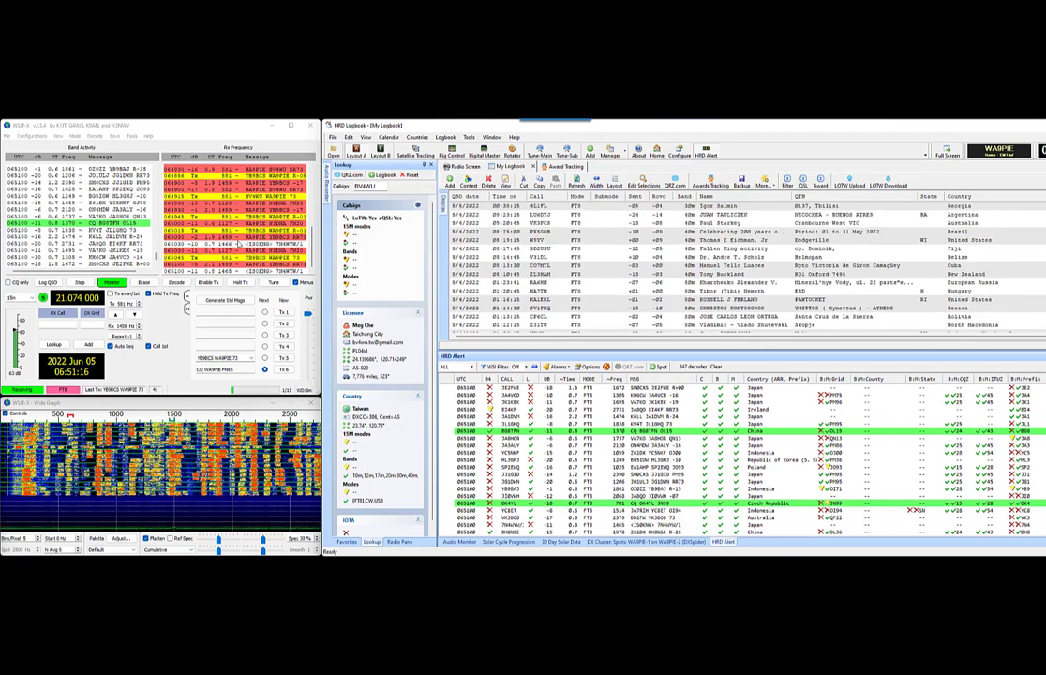
Answer the New Jersey station's call in WSJT-X and check the recent logbook entries
double_click(247, 251)
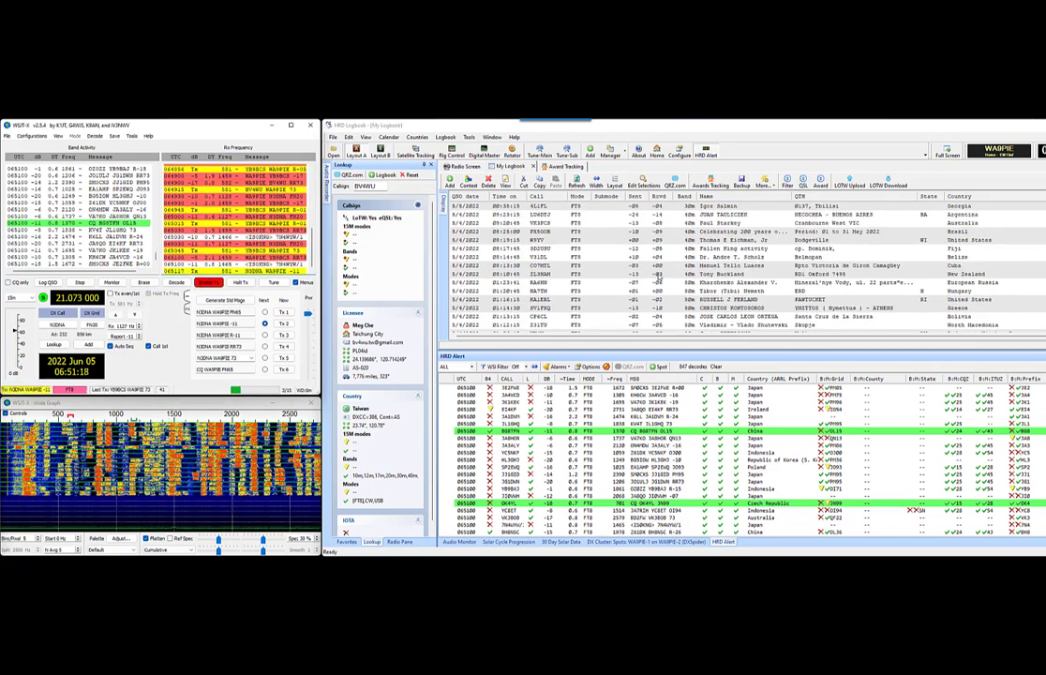
scroll(688, 285, "down", 5)
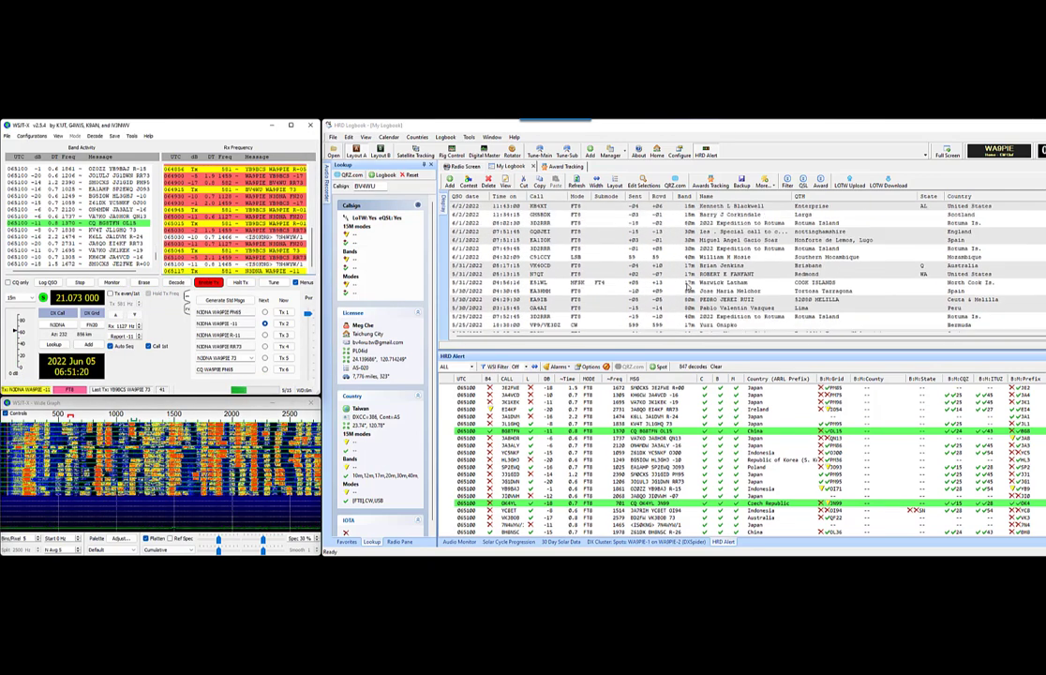
scroll(684, 282, "up", 10)
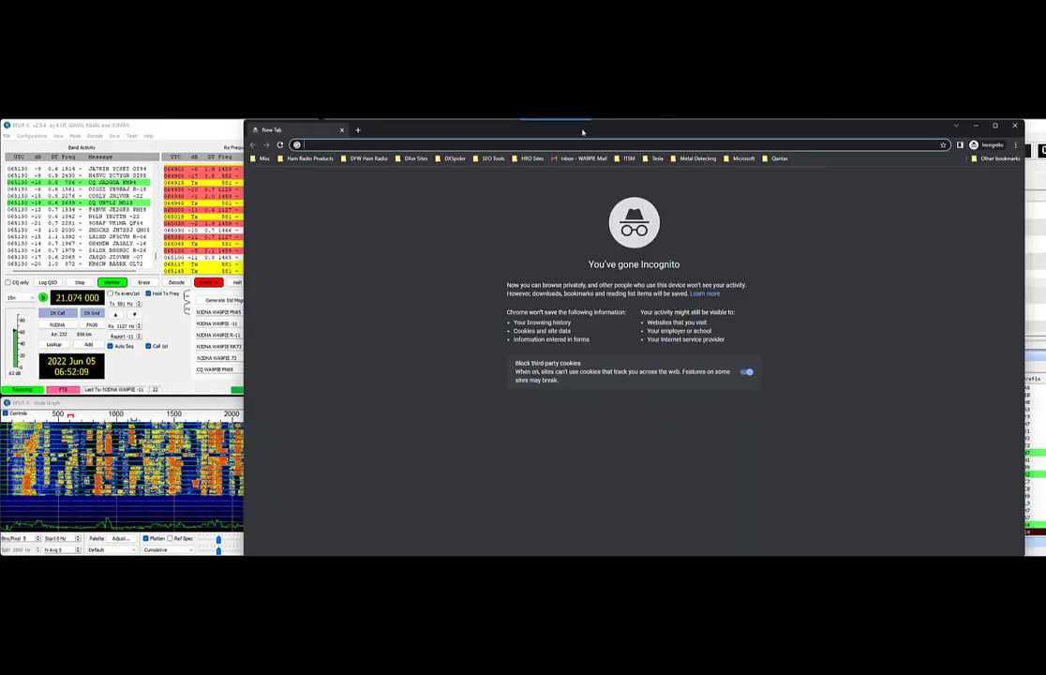
Open support.hamradiodeluxe.com in a Chrome Incognito window, and log the New Jersey contact in WSJT-X
type("support.hamradiodeluxe.com")
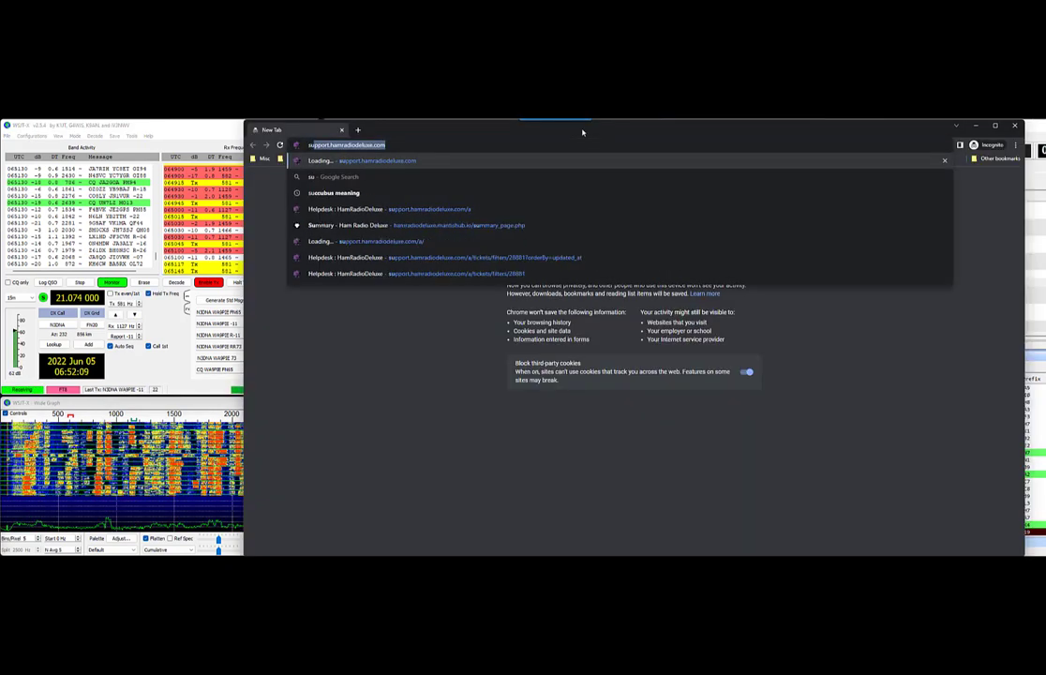
key("Return")
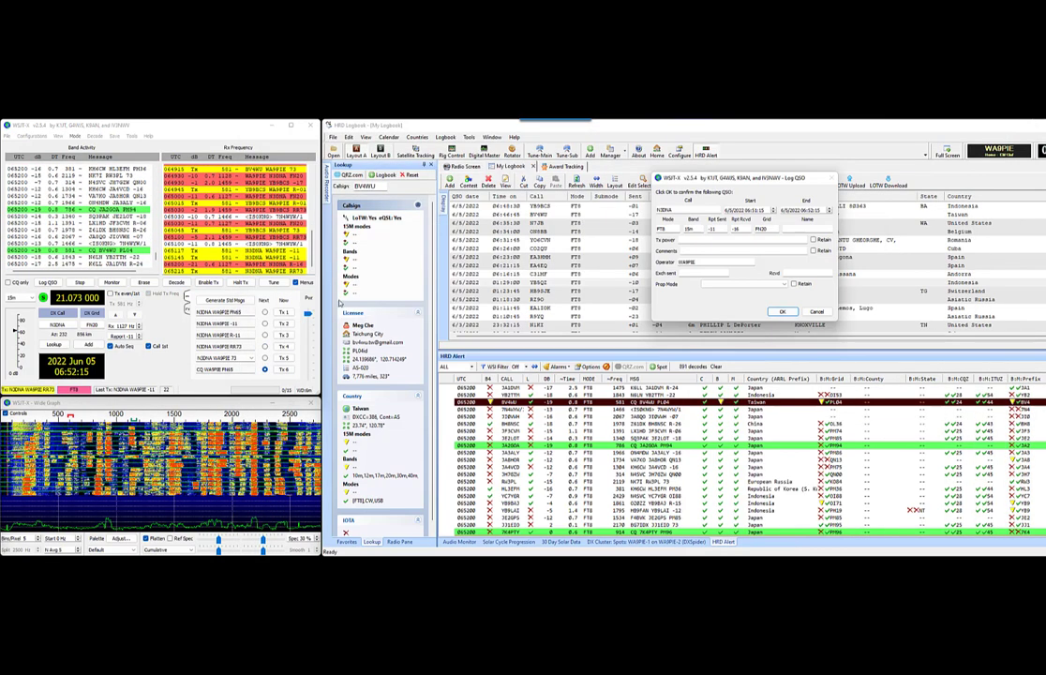
left_click(792, 311)
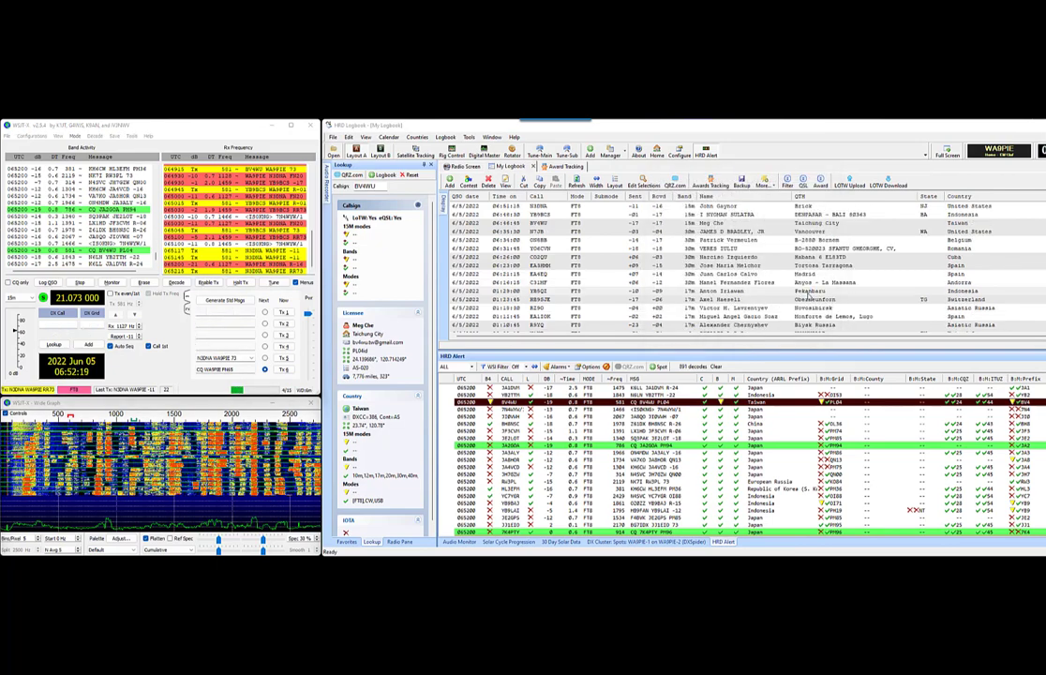
Switch to the Ham Radio Deluxe support site in Chrome and search its knowledge base for "alert"
key("alt+Tab")
left_click(609, 260)
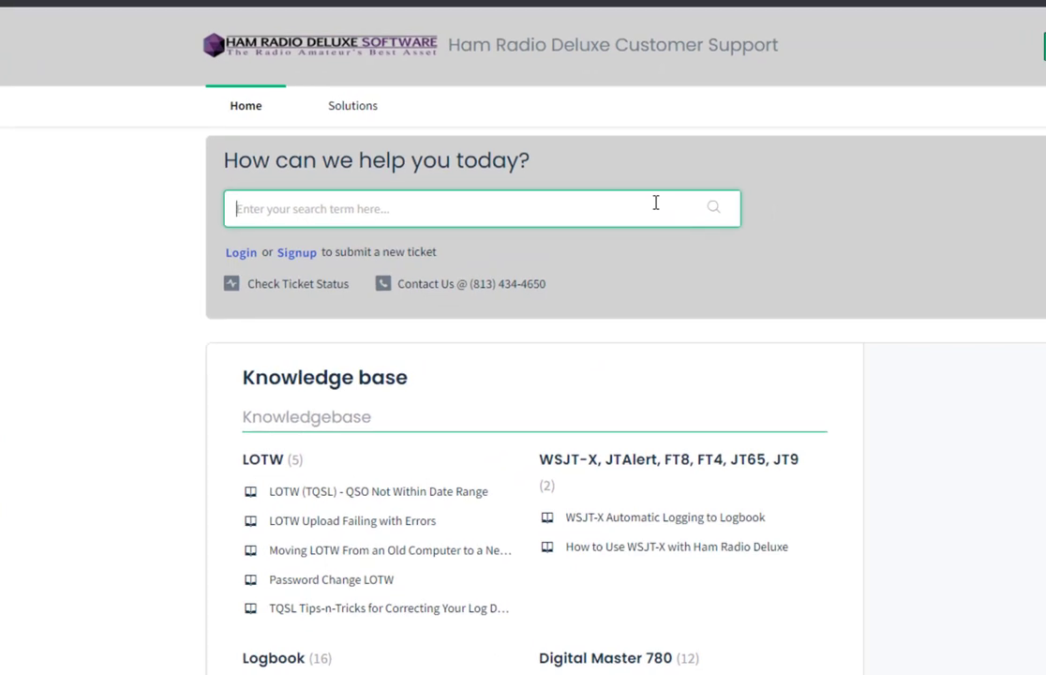
type("ale")
key("BackSpace")
key("BackSpace")
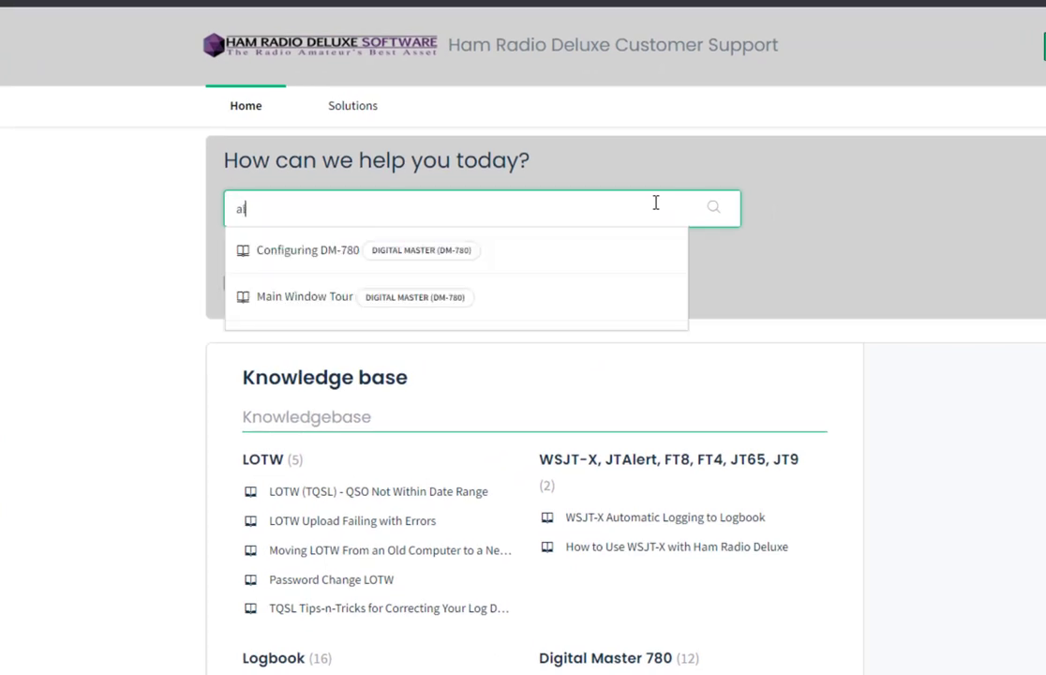
type("lert")
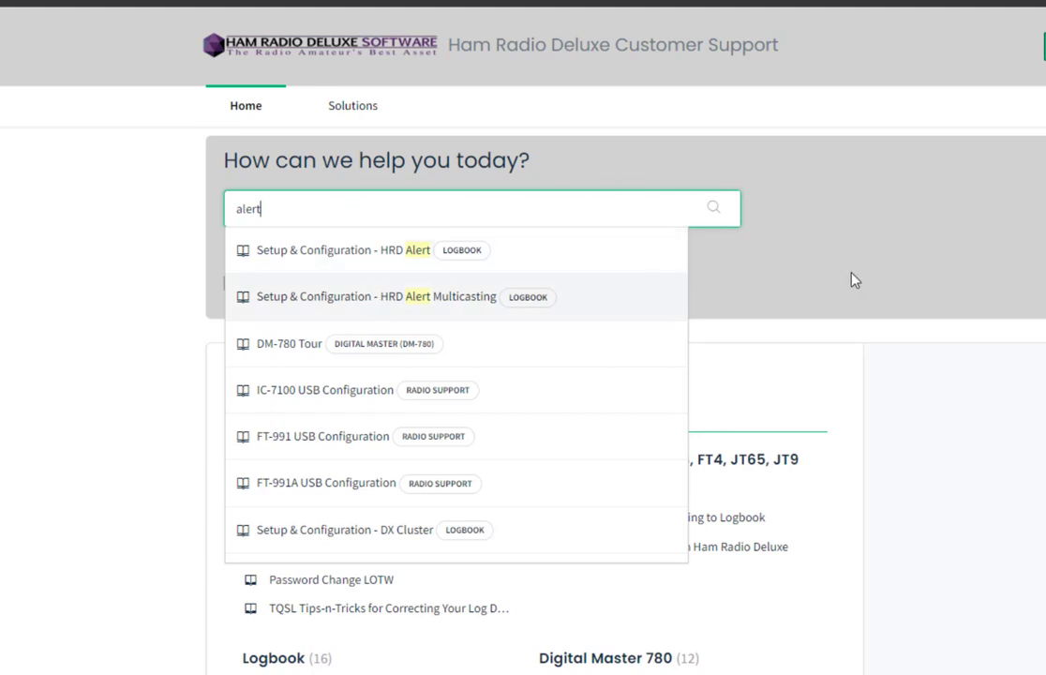
Open the "Setup & Configuration - HRD Alert Multicasting" article and read its WSJT-X and HRD Logbook multicast settings
left_click(421, 310)
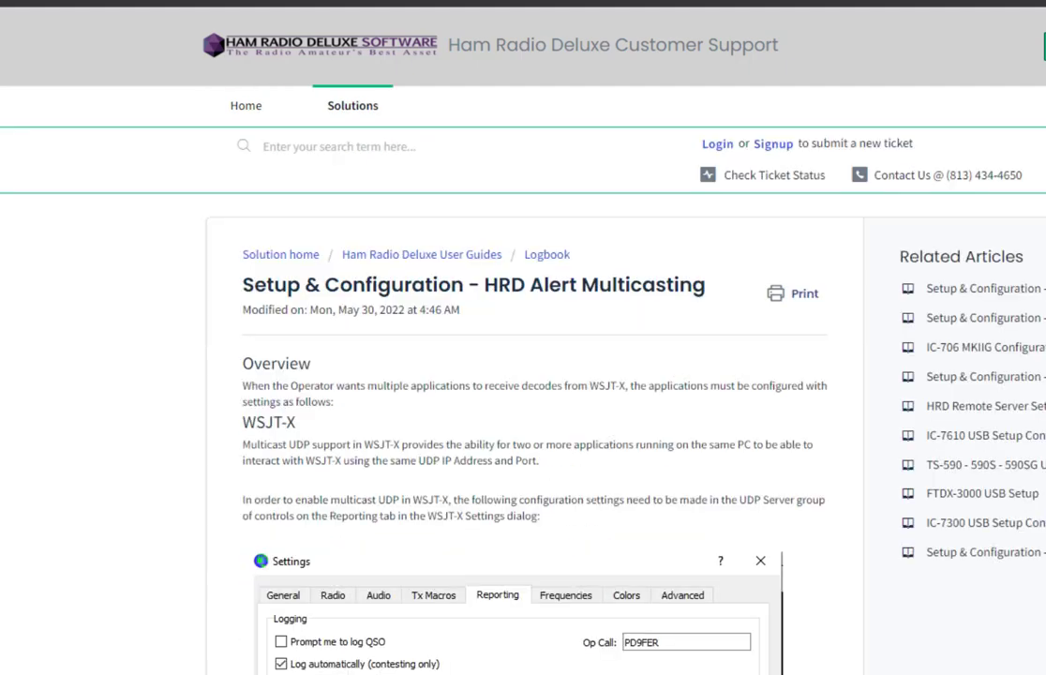
scroll(210, 426, "down", 2)
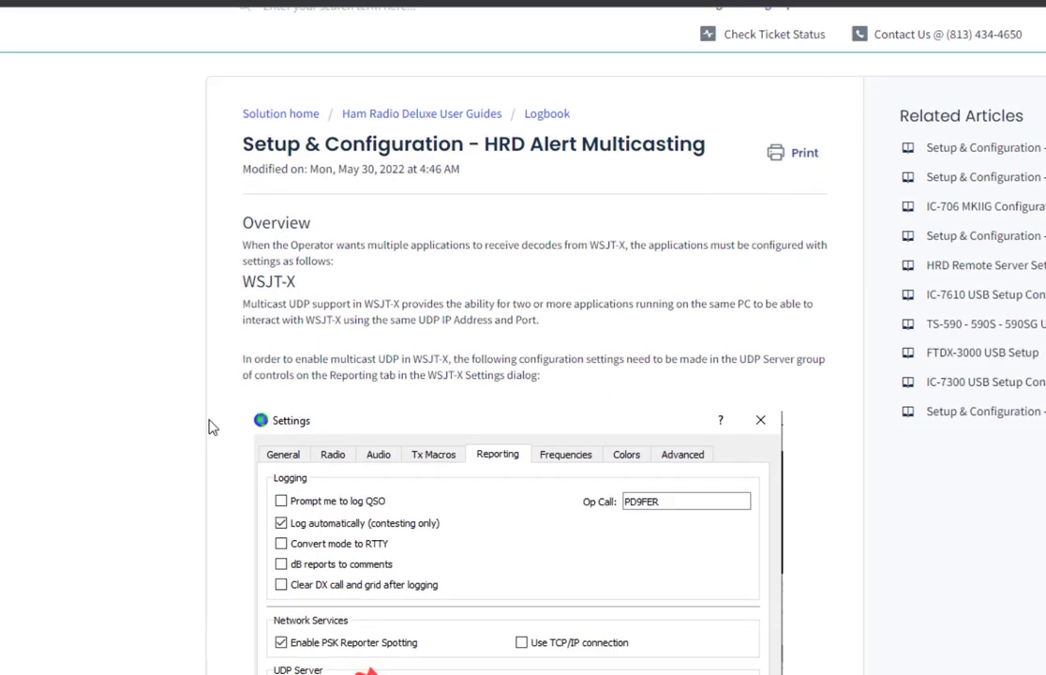
scroll(210, 431, "down", 4)
scroll(215, 434, "up", 2)
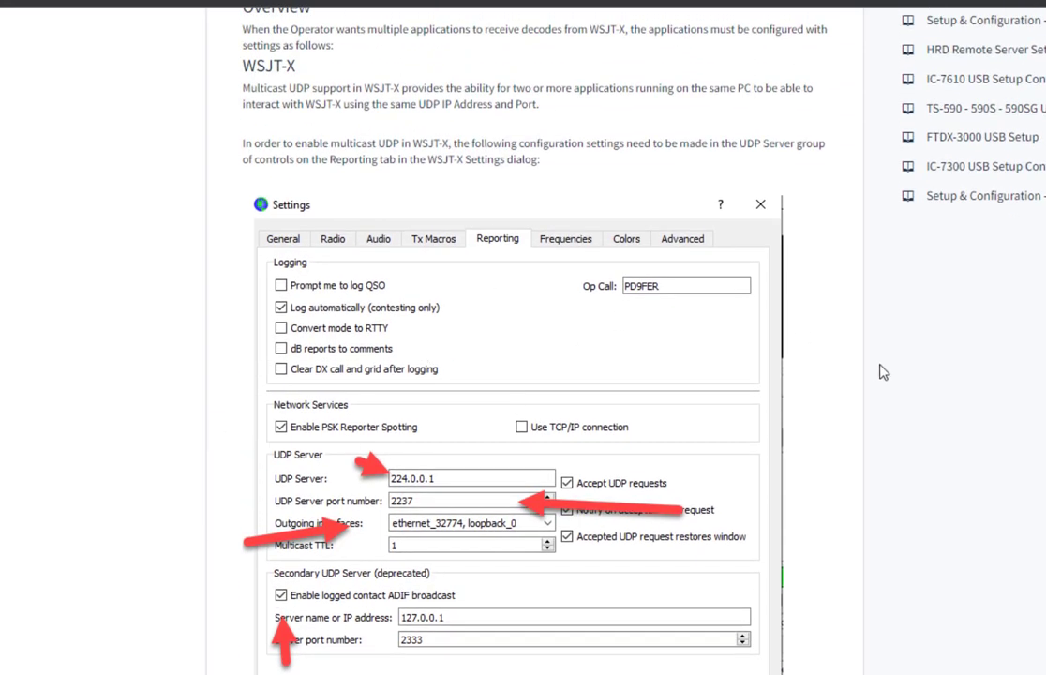
scroll(879, 372, "down", 6)
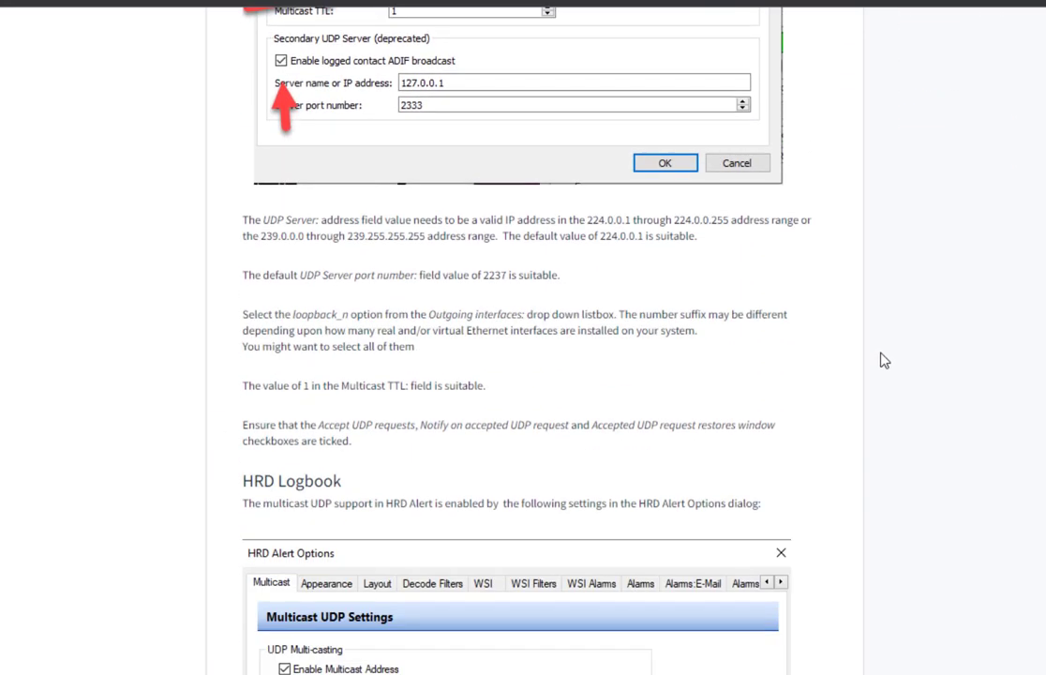
scroll(882, 360, "down", 4)
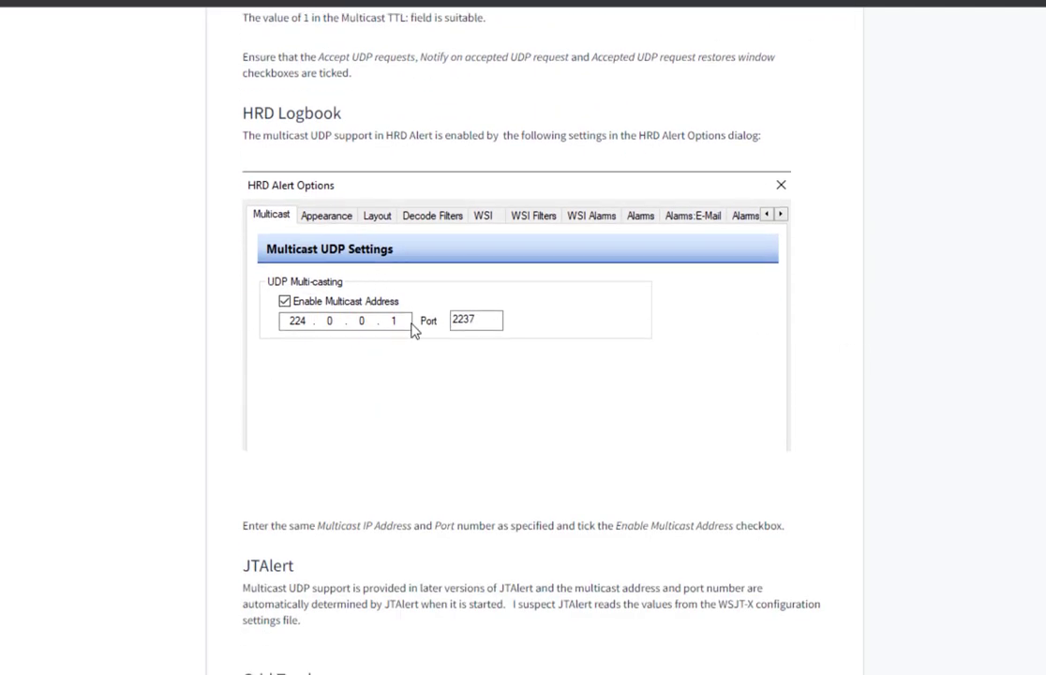
scroll(414, 330, "down", 5)
Read the article's JTAlert, Grid Tracker and Restart Applications sections, highlighting the JTAlert and Restart Applications text
left_click_drag(243, 133, 456, 190)
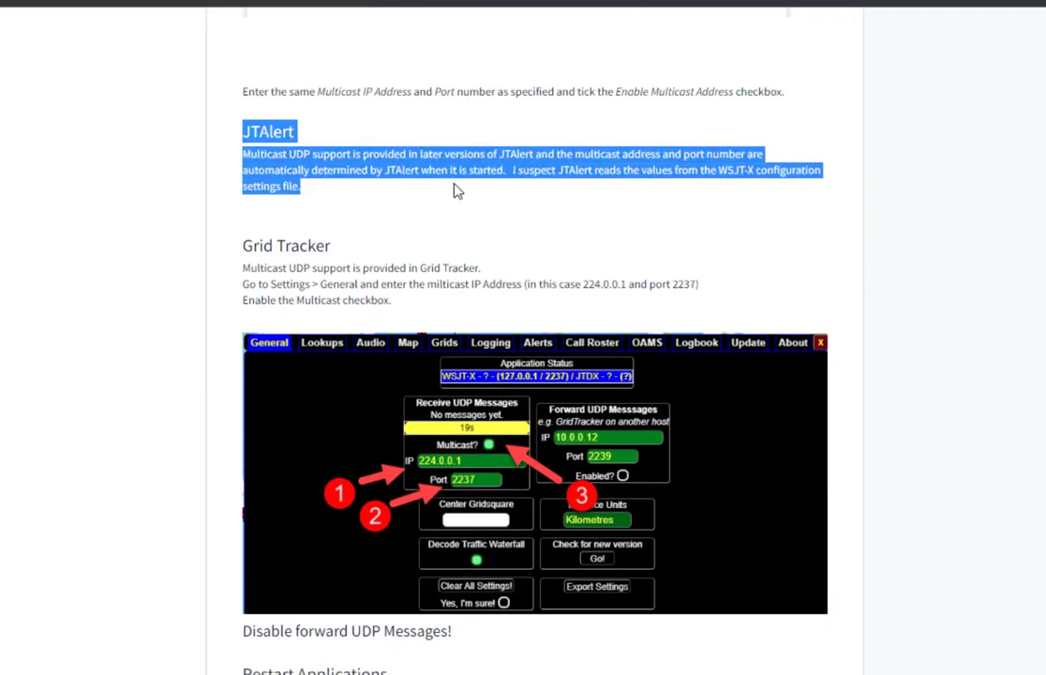
left_click_drag(247, 242, 385, 284)
left_click(569, 210)
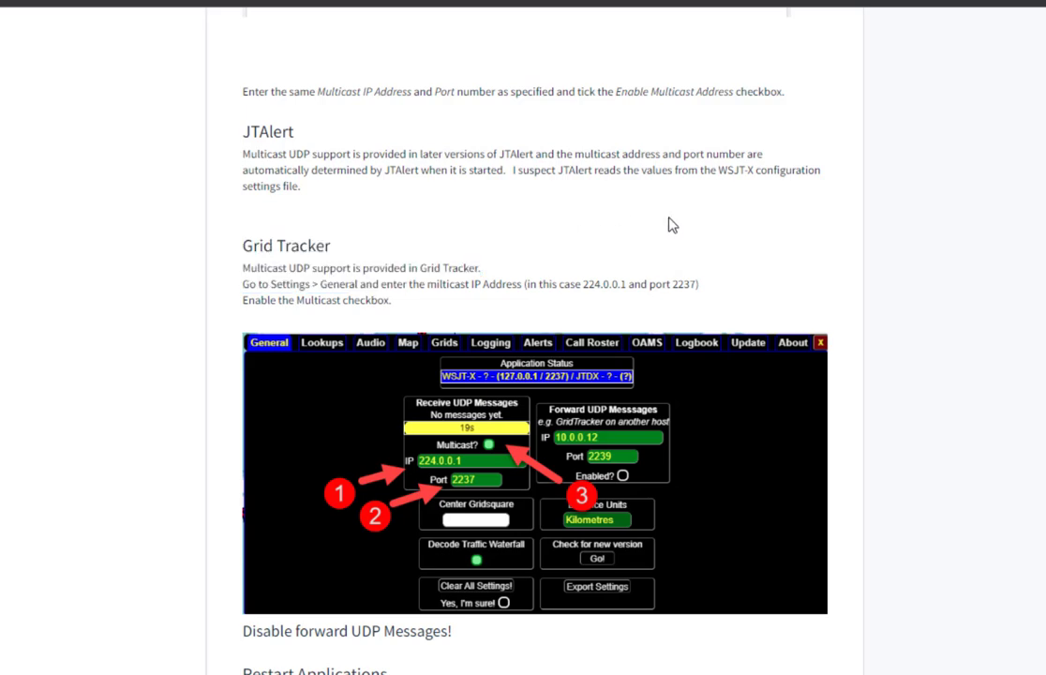
scroll(671, 224, "down", 2)
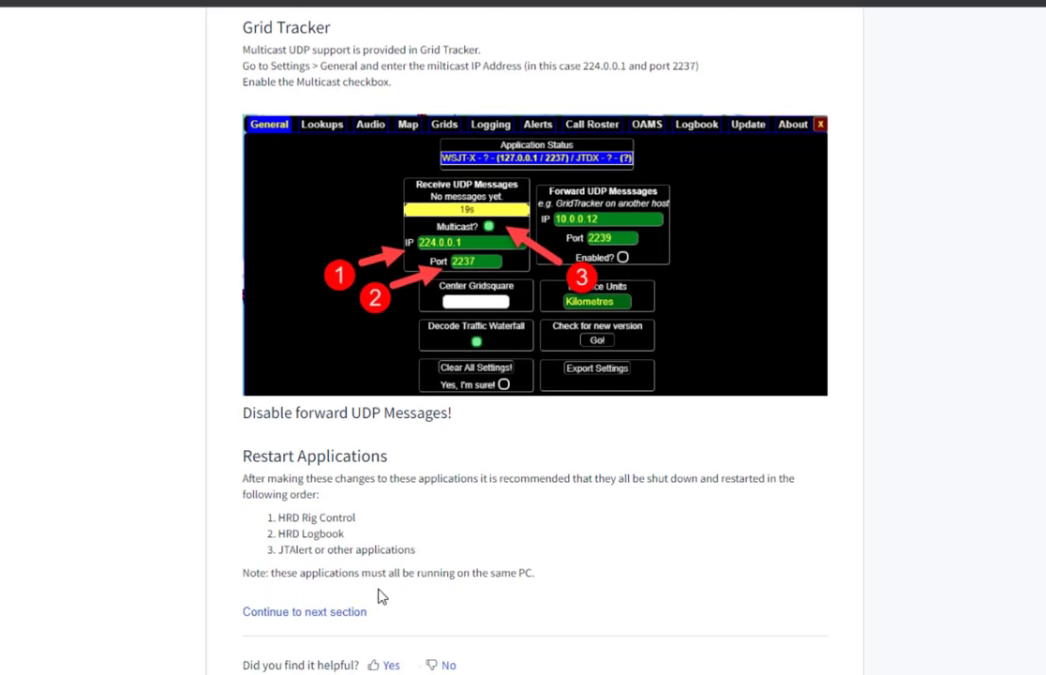
left_click_drag(244, 455, 560, 560)
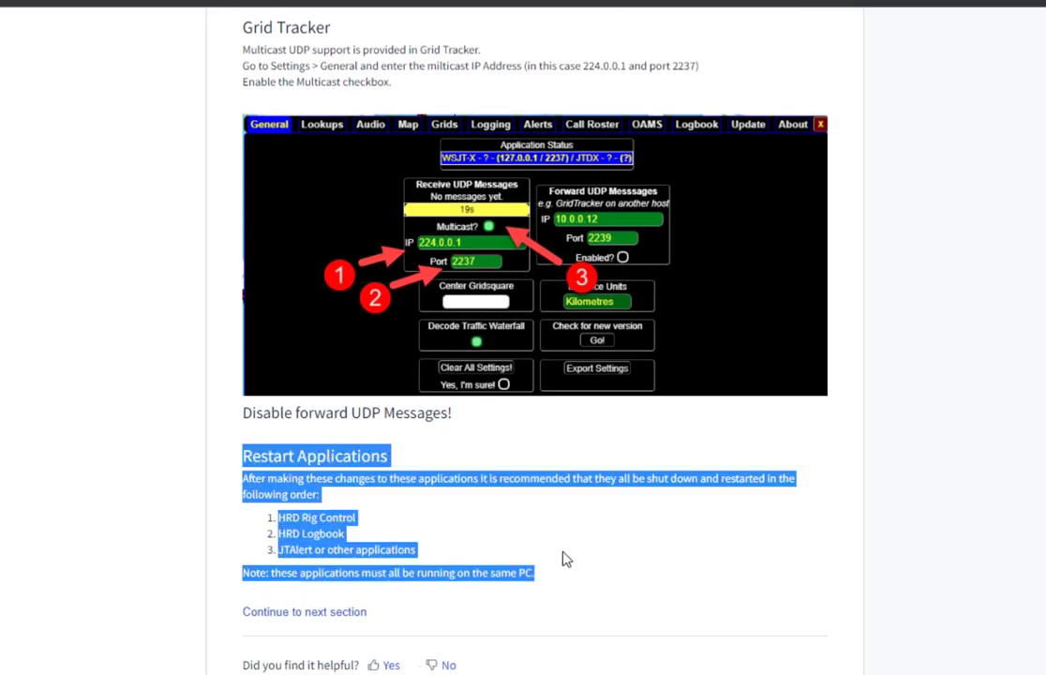
scroll(1034, 422, "up", 3)
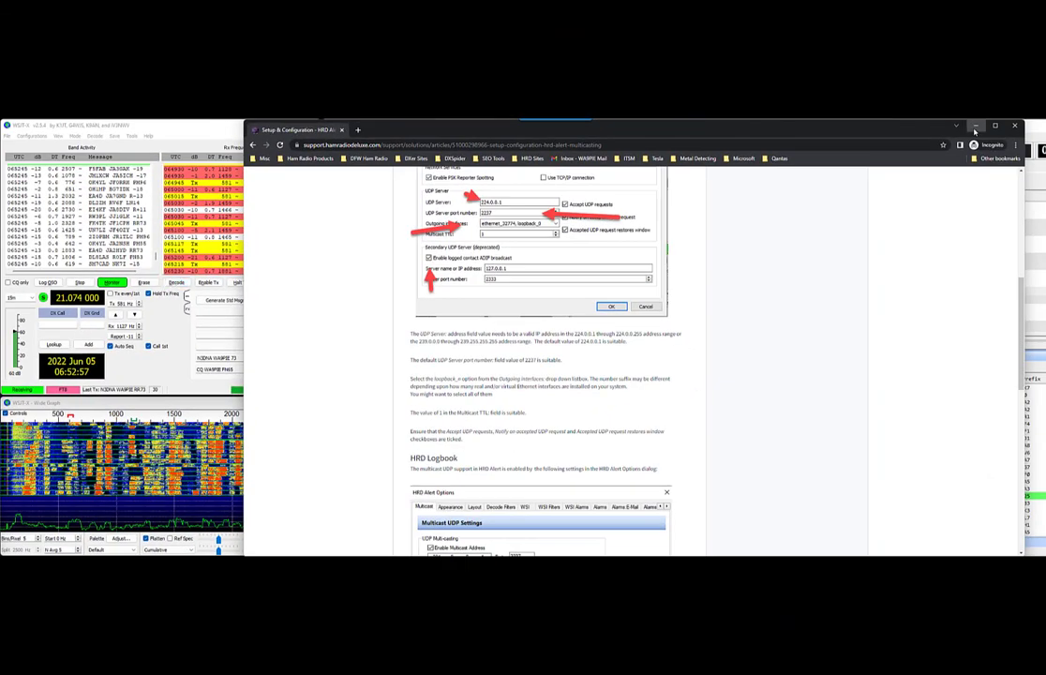
Switch back from the browser to WSJT-X, answer the Japanese station's call and log the completed contact
left_click(974, 125)
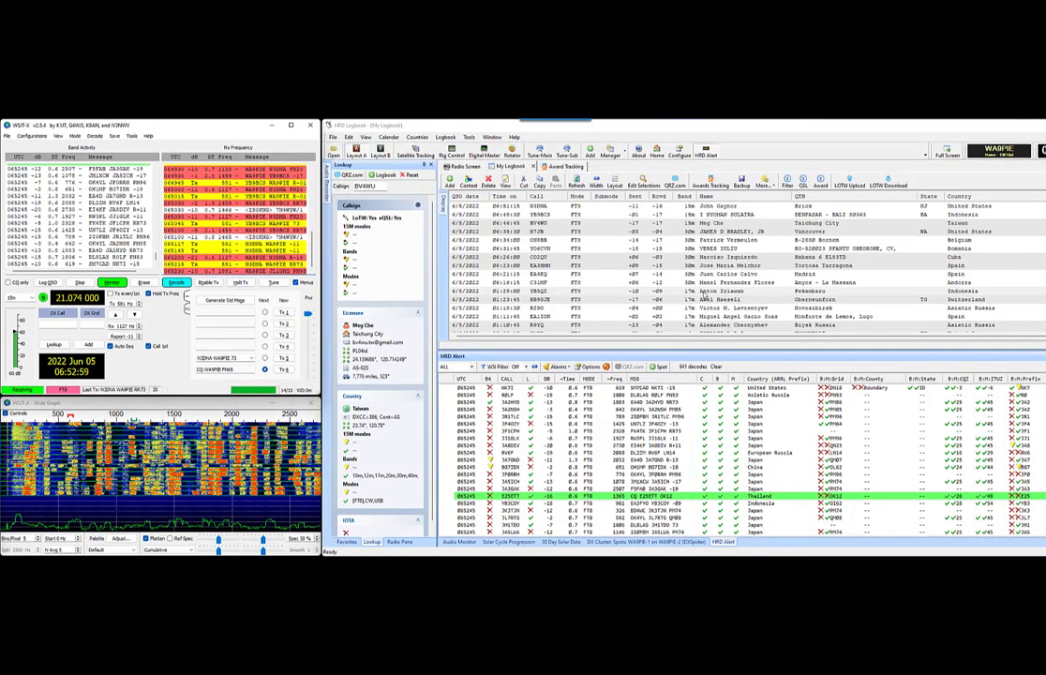
double_click(291, 272)
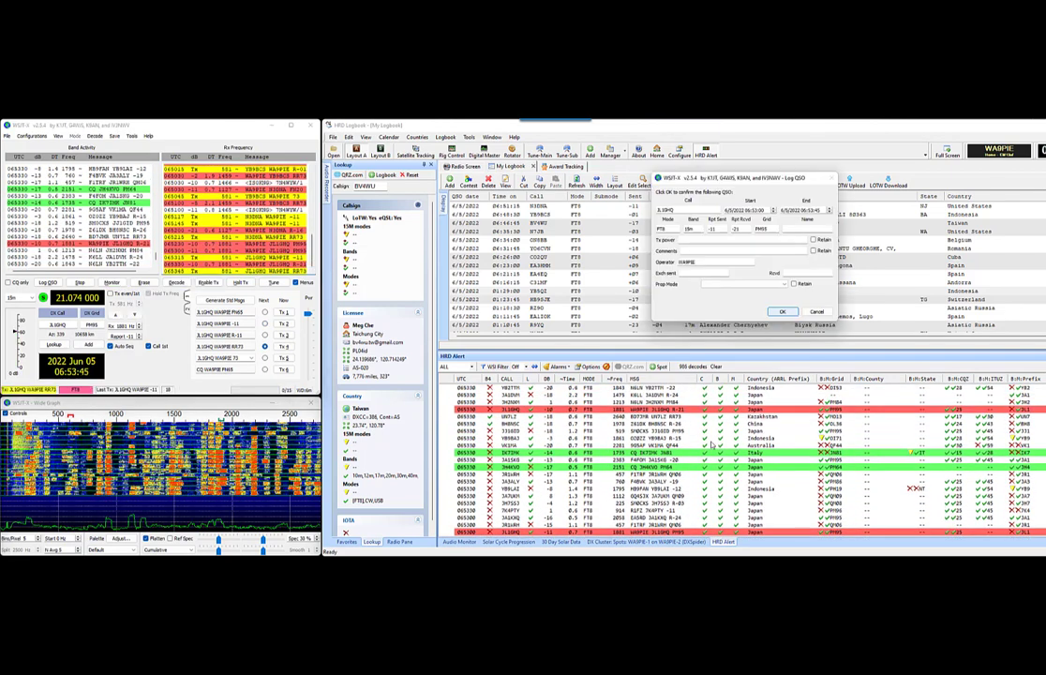
left_click(785, 312)
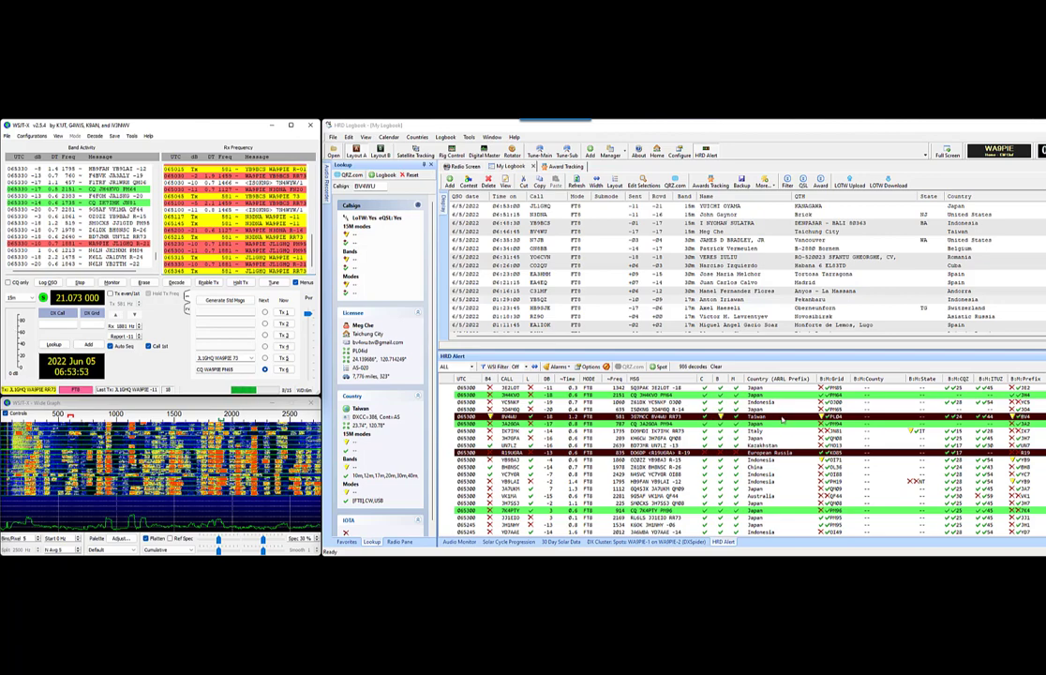
Look through the HRD Alert decodes, and view them with the WSI Filter set to On and back to Off
scroll(781, 419, "down", 5)
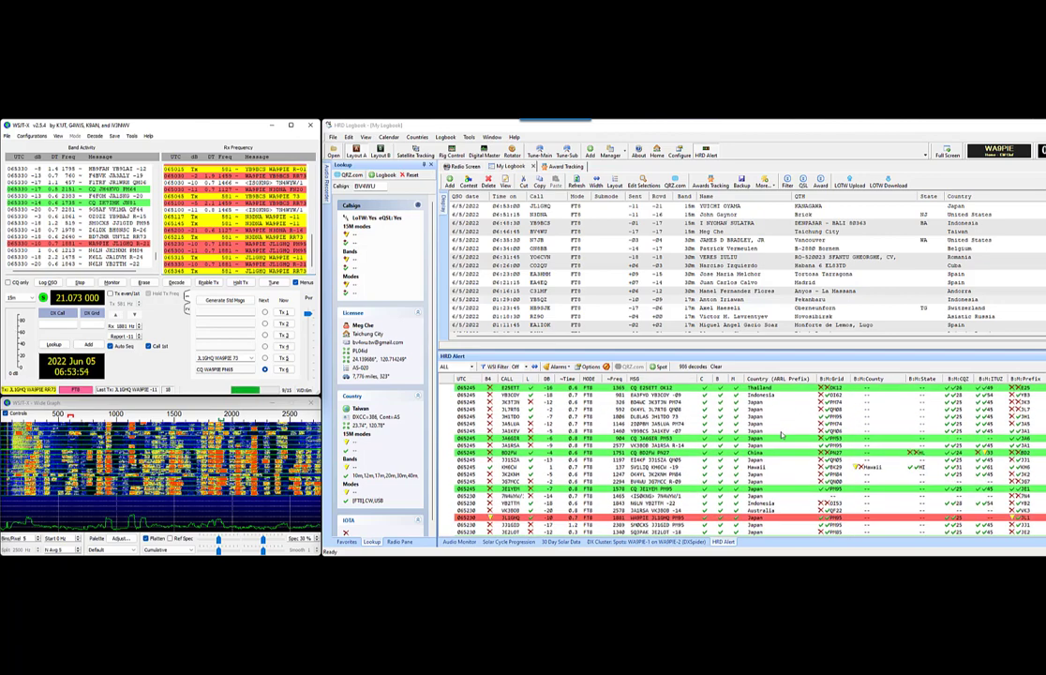
scroll(782, 435, "down", 4)
scroll(749, 448, "up", 8)
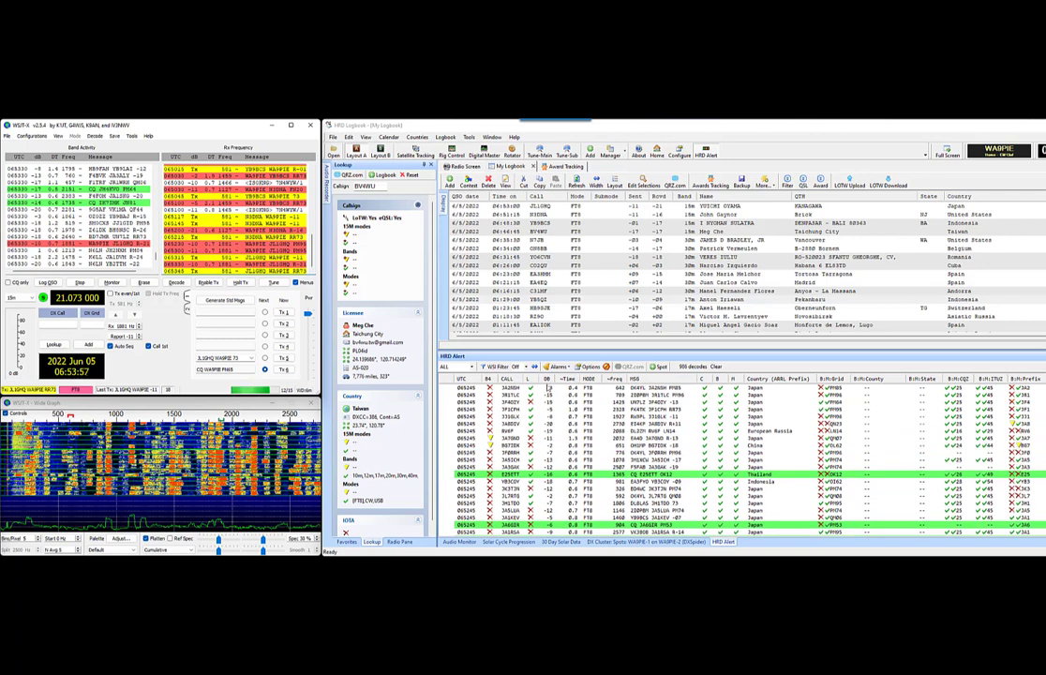
left_click(520, 366)
left_click(518, 374)
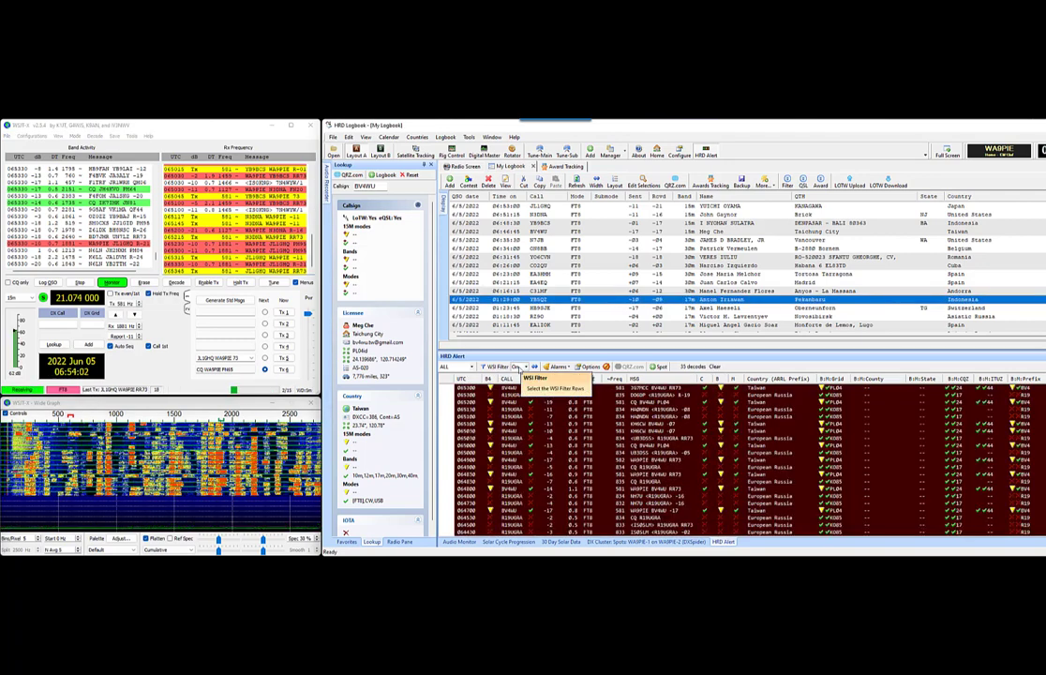
left_click(498, 376)
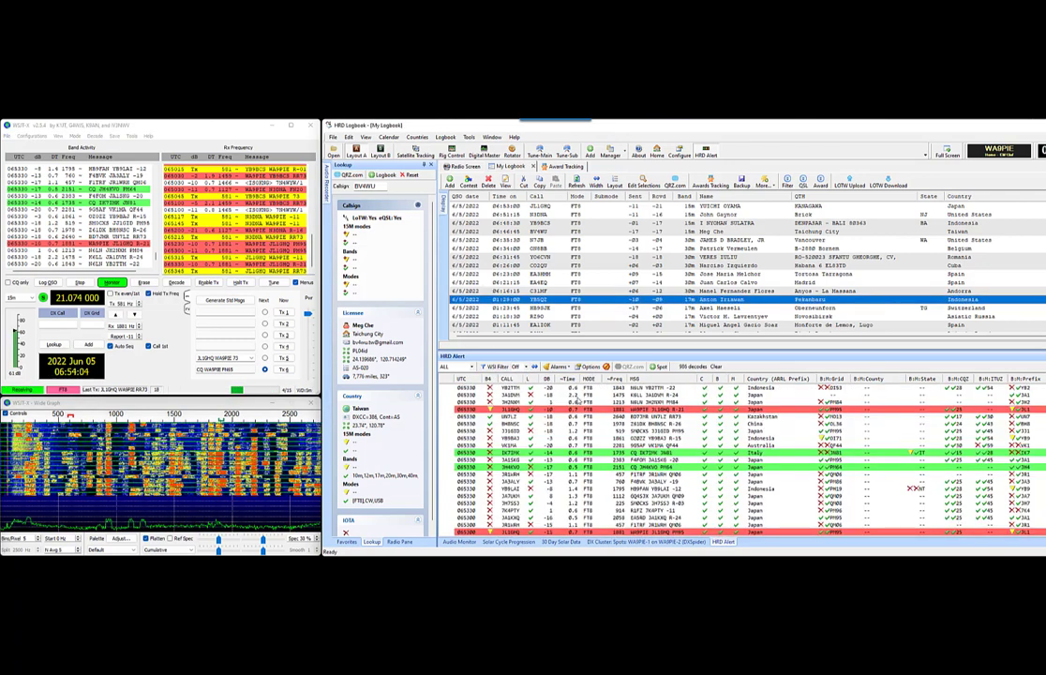
Examine HRD Alert's list of alarms and the WSI Alarms and WSI Filters definitions in its options, leaving without saving changes
left_click(560, 366)
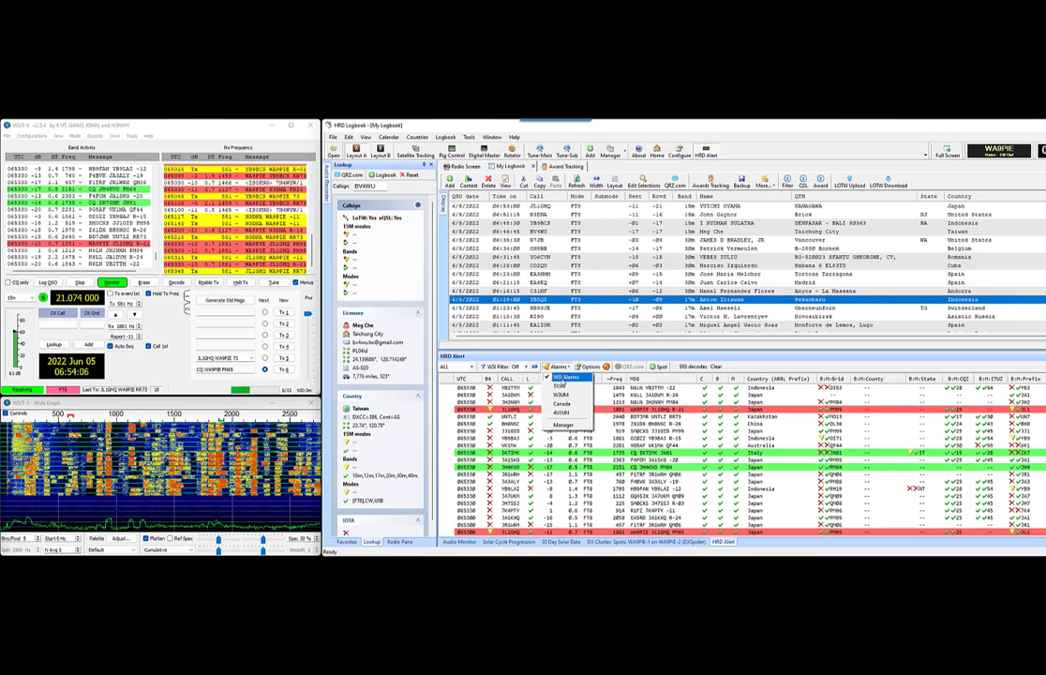
left_click(577, 355)
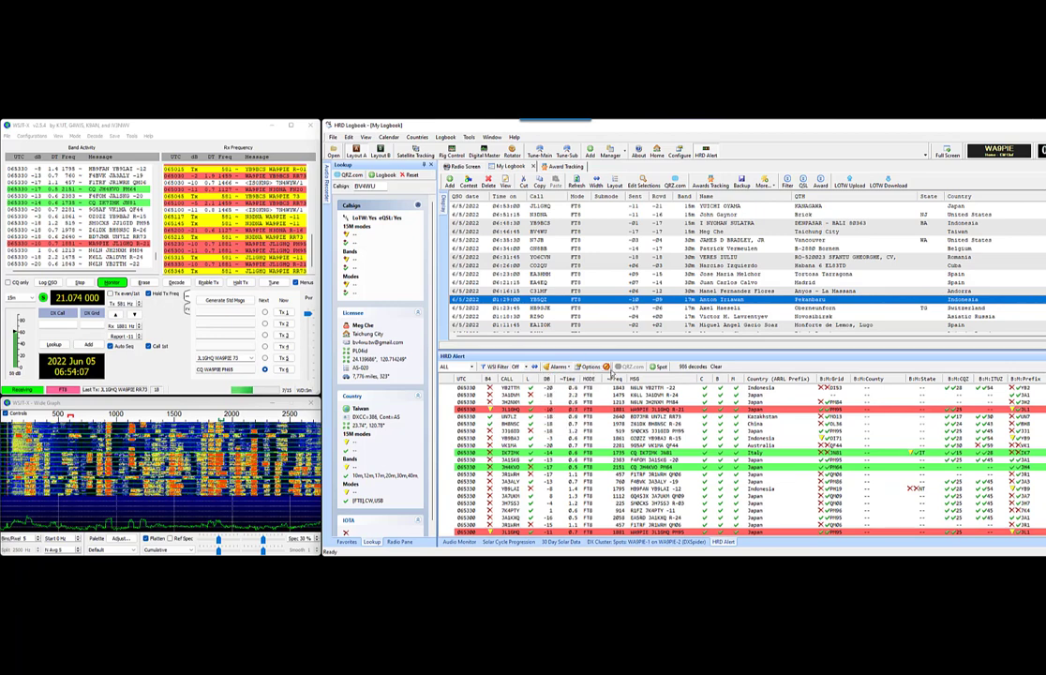
left_click(596, 371)
left_click(830, 226)
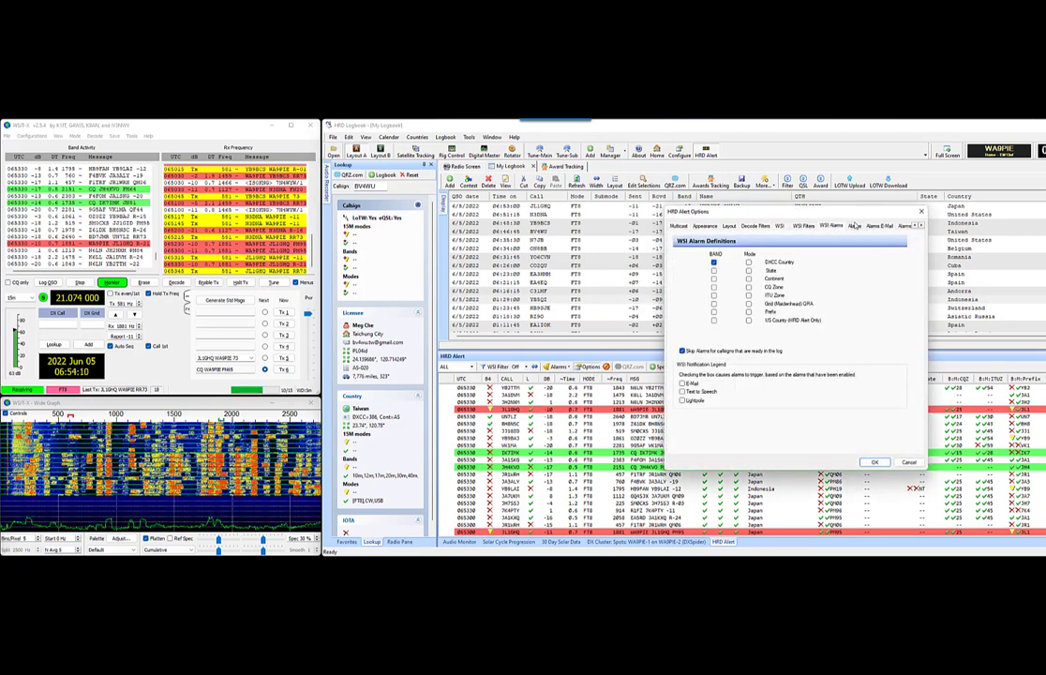
left_click(804, 226)
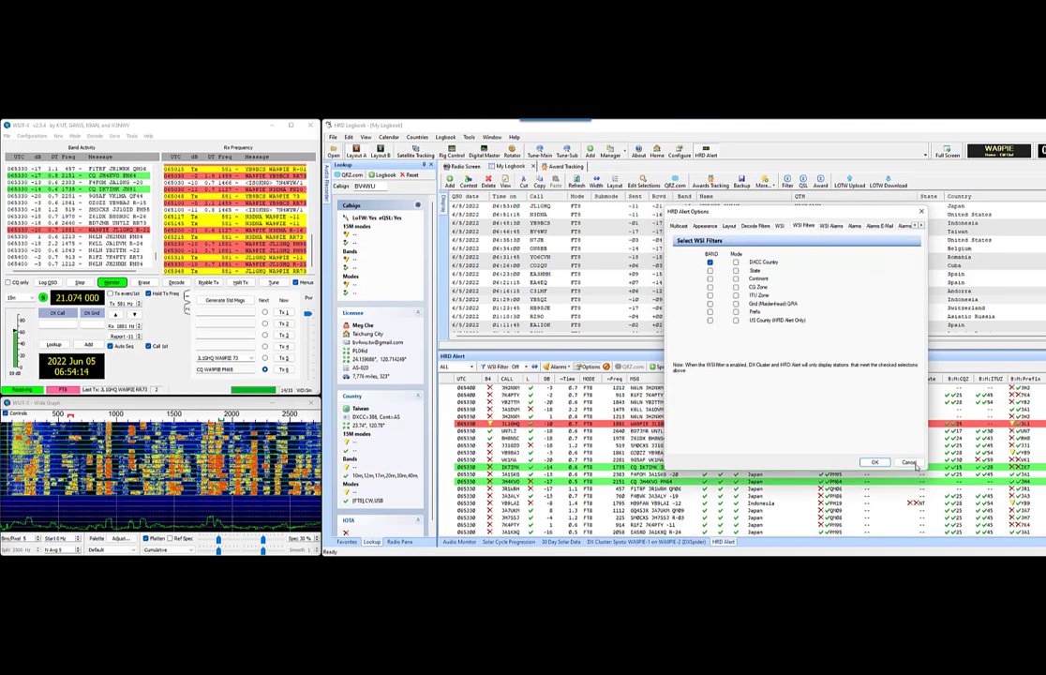
left_click(908, 463)
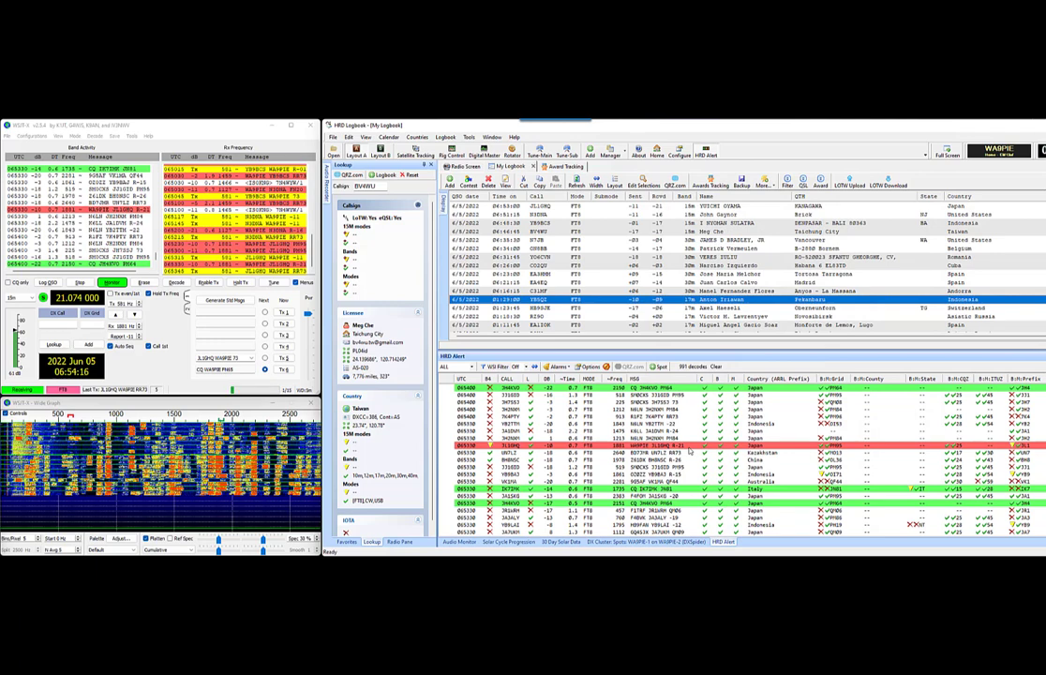